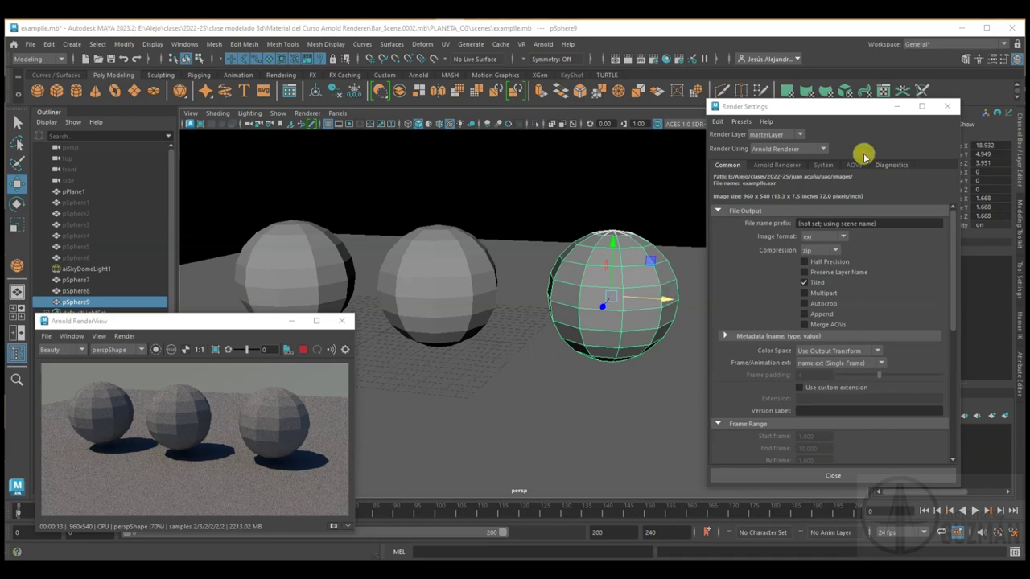
Step: Close the Render Settings window and select the left sphere, pSphere7
{"action": "left_click", "coordinate": [946, 106]}
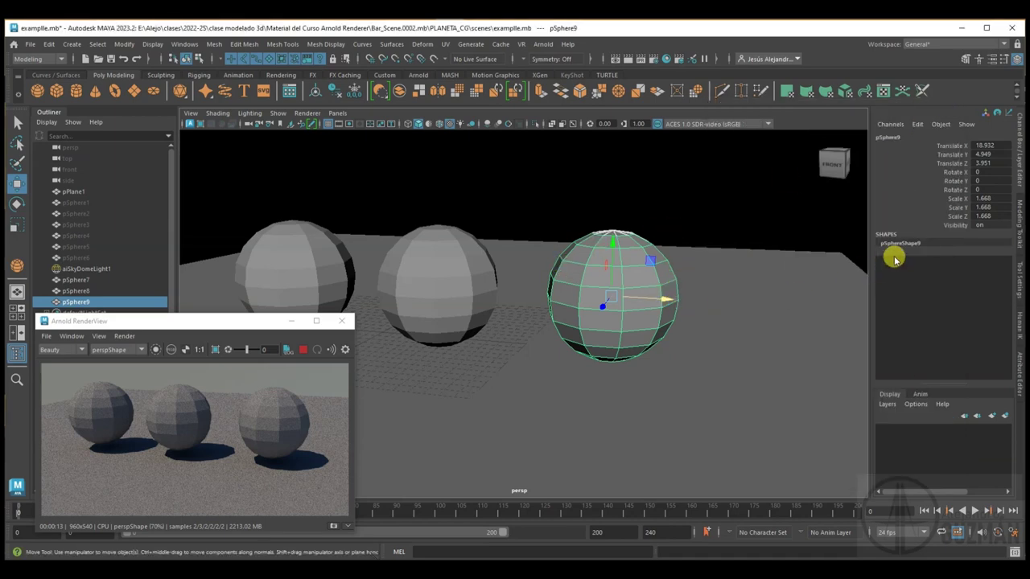
{"action": "left_click", "coordinate": [337, 232]}
{"action": "left_click", "coordinate": [896, 262]}
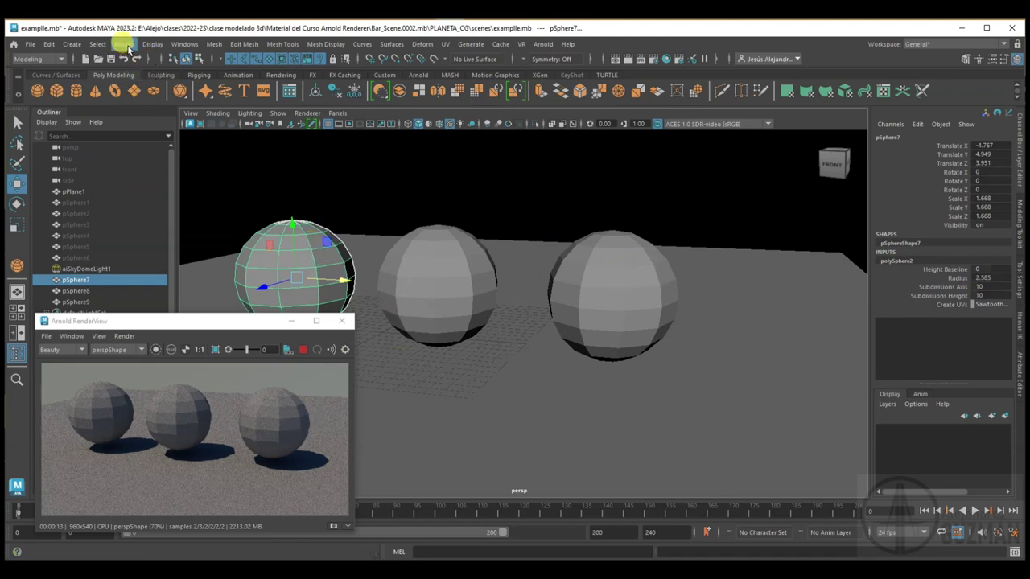
Step: Attempt an annotation on the left sphere, undoing an accidental sphere move
{"action": "left_click", "coordinate": [71, 44]}
{"action": "mouse_move", "coordinate": [100, 254]}
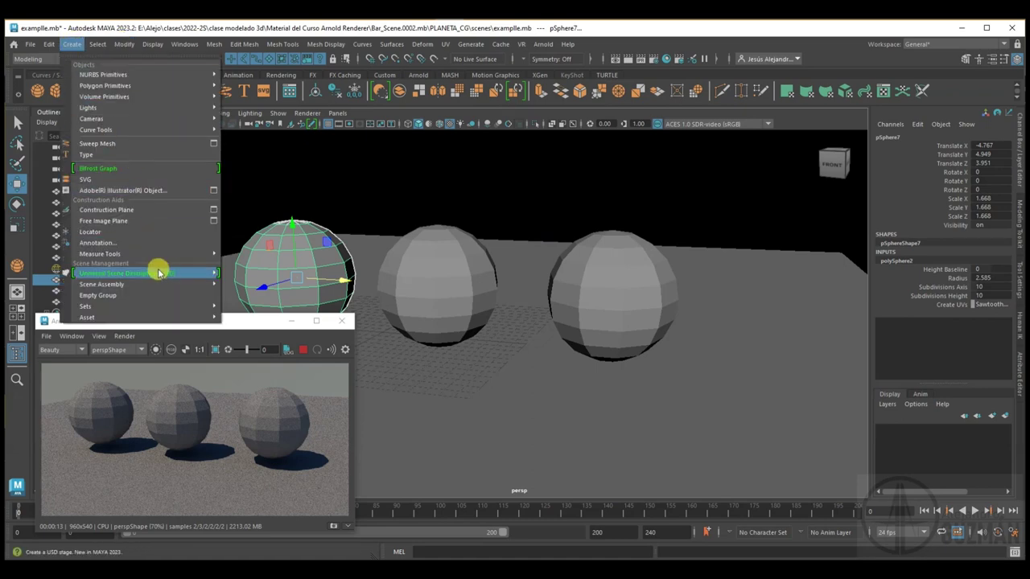
{"action": "left_click", "coordinate": [156, 242]}
{"action": "type", "text": "Displacement"}
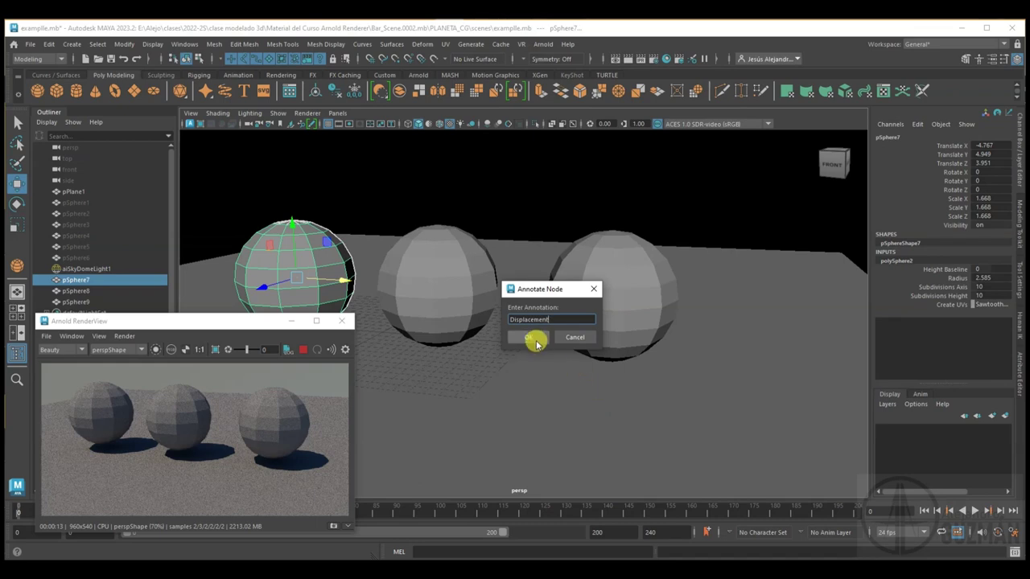
{"action": "left_click", "coordinate": [529, 337]}
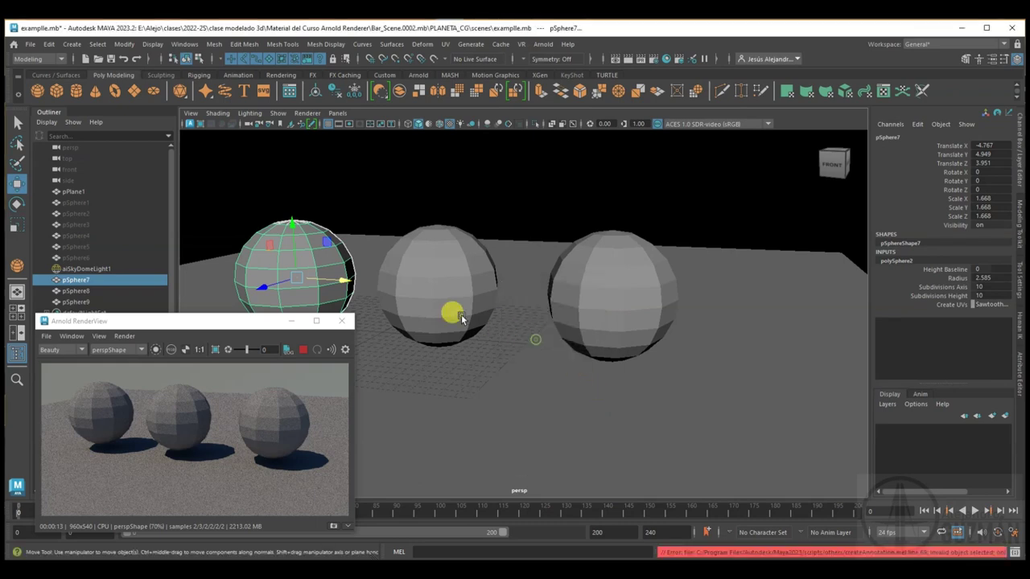
{"action": "left_click_drag", "start_coordinate": [296, 277], "coordinate": [323, 248]}
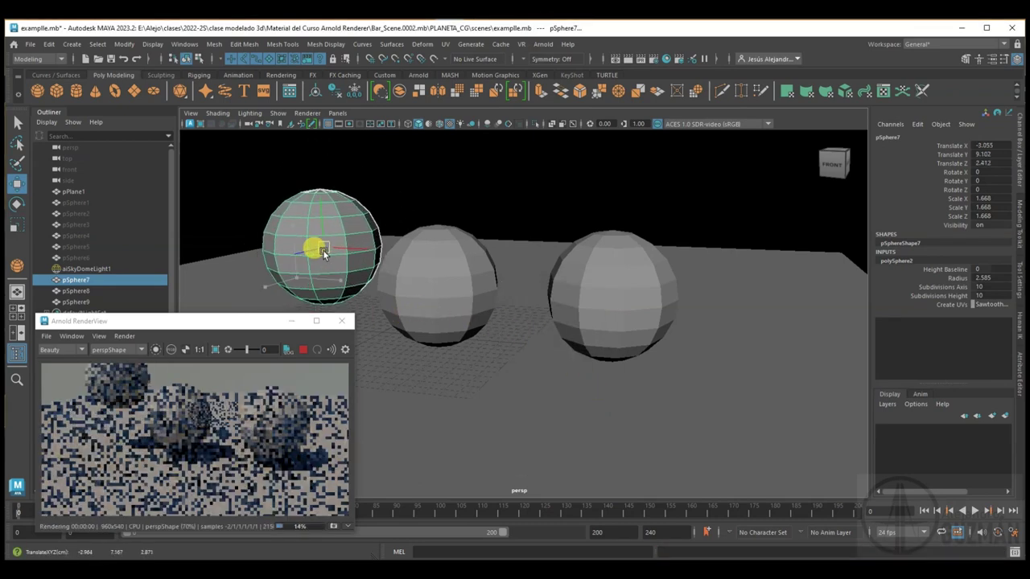
{"action": "key", "text": "ctrl+z"}
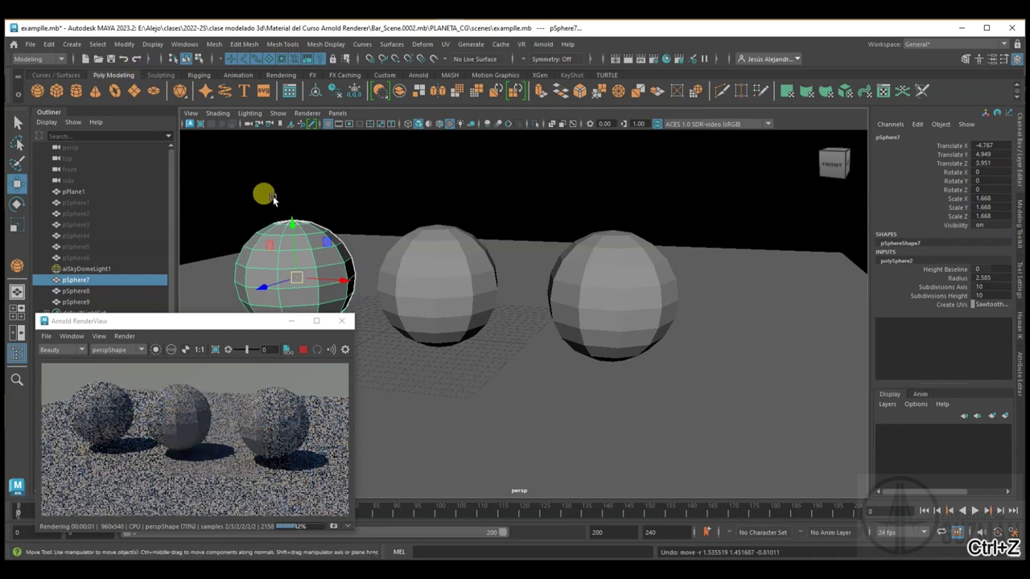
Step: Annotate pSphere7 with 'Displacement' and lift the label above the sphere
{"action": "left_click", "coordinate": [72, 44]}
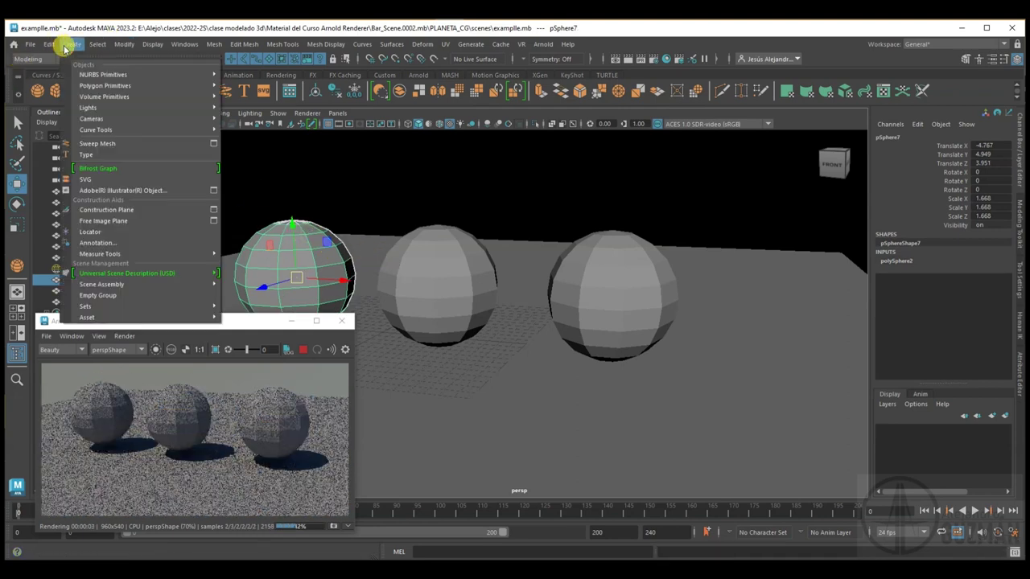
{"action": "left_click", "coordinate": [119, 243]}
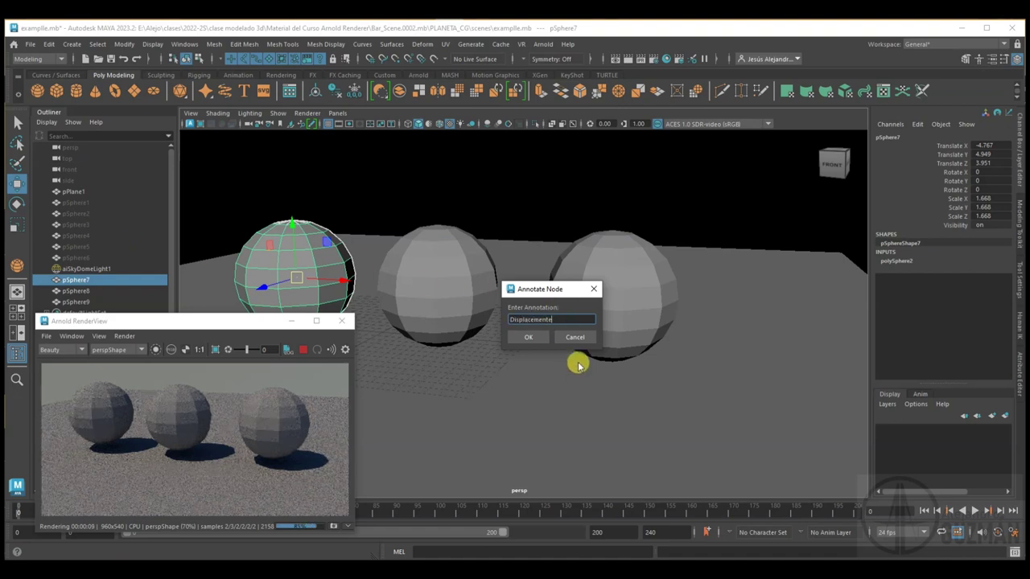
{"action": "left_click", "coordinate": [533, 338]}
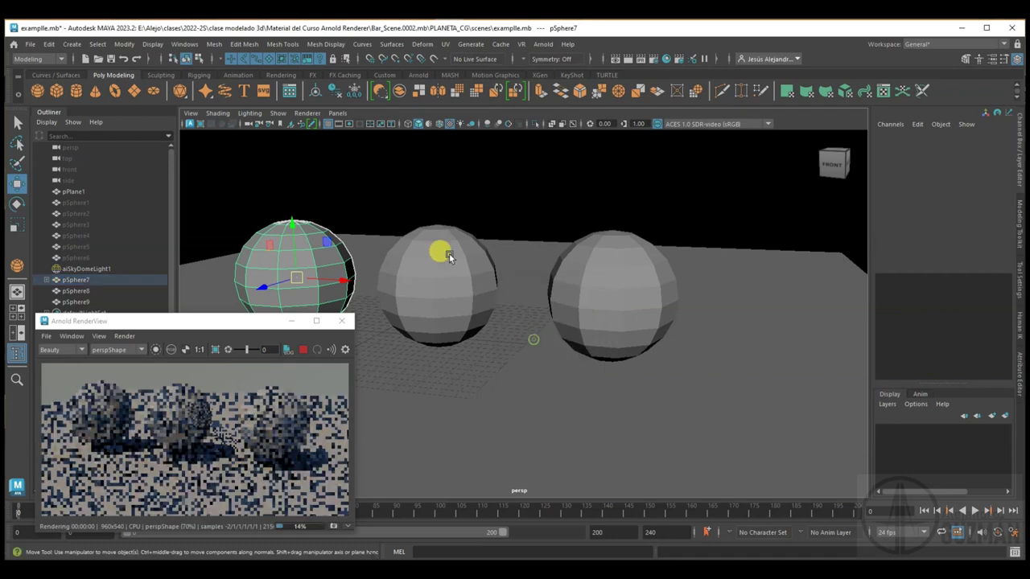
{"action": "mouse_move", "coordinate": [337, 193]}
{"action": "left_mouse_down"}
{"action": "mouse_move", "coordinate": [375, 142]}
{"action": "mouse_move", "coordinate": [386, 147]}
{"action": "mouse_move", "coordinate": [399, 134]}
{"action": "left_mouse_up"}
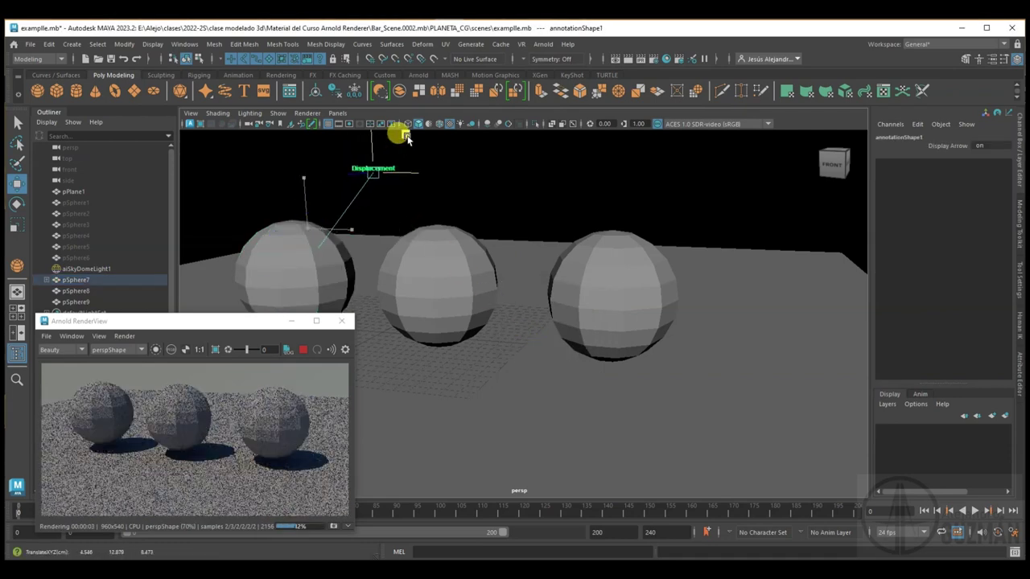
{"action": "left_click", "coordinate": [458, 258]}
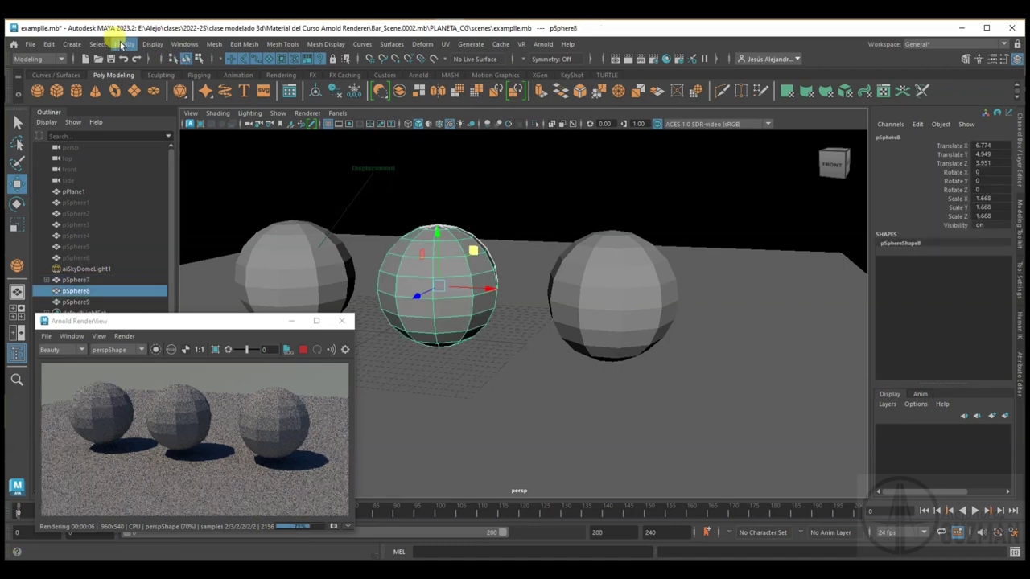
Step: Add a 'Normal' annotation to the middle sphere and raise its label
{"action": "left_click", "coordinate": [72, 44]}
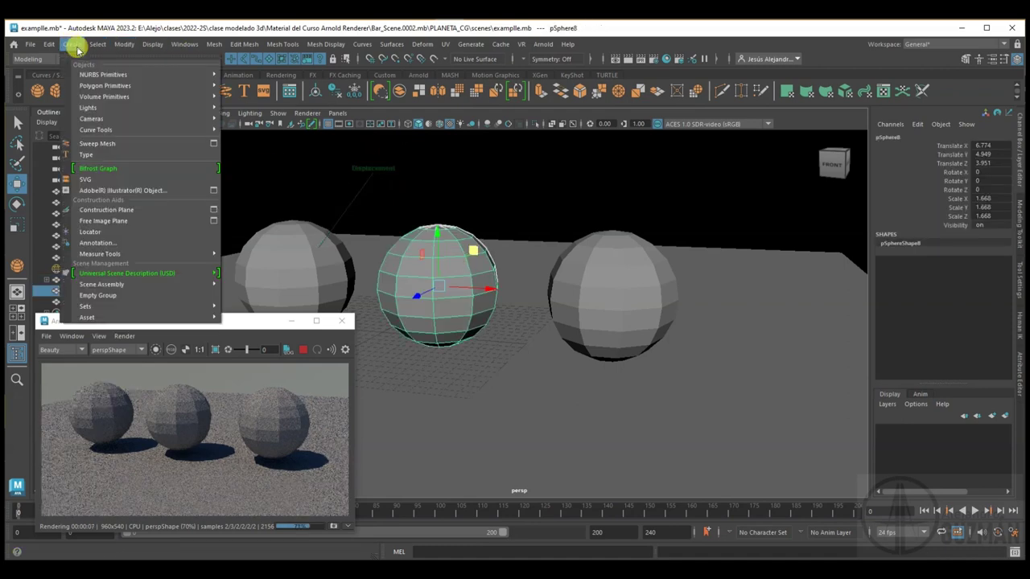
{"action": "left_click", "coordinate": [141, 242]}
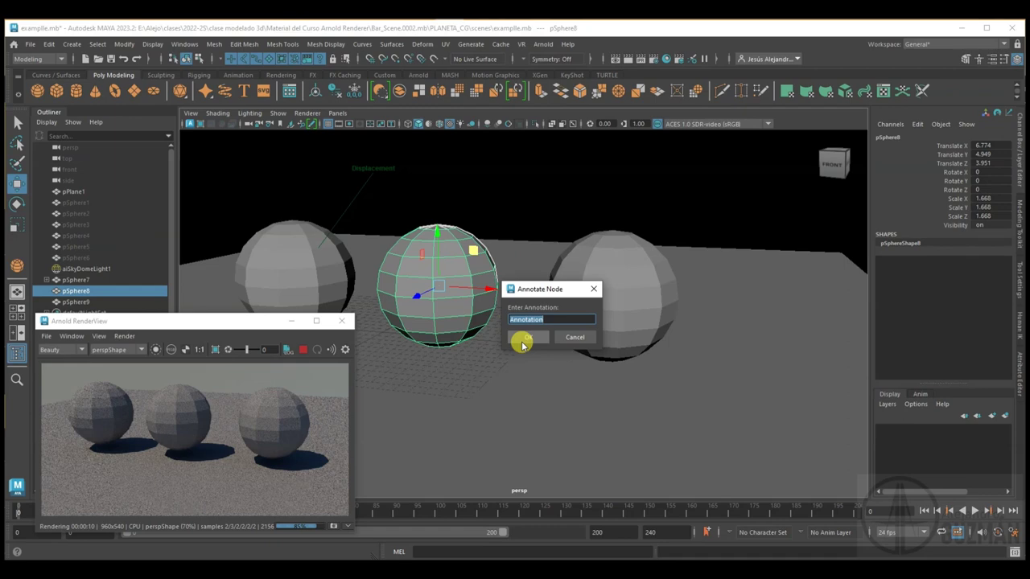
{"action": "type", "text": "Normal"}
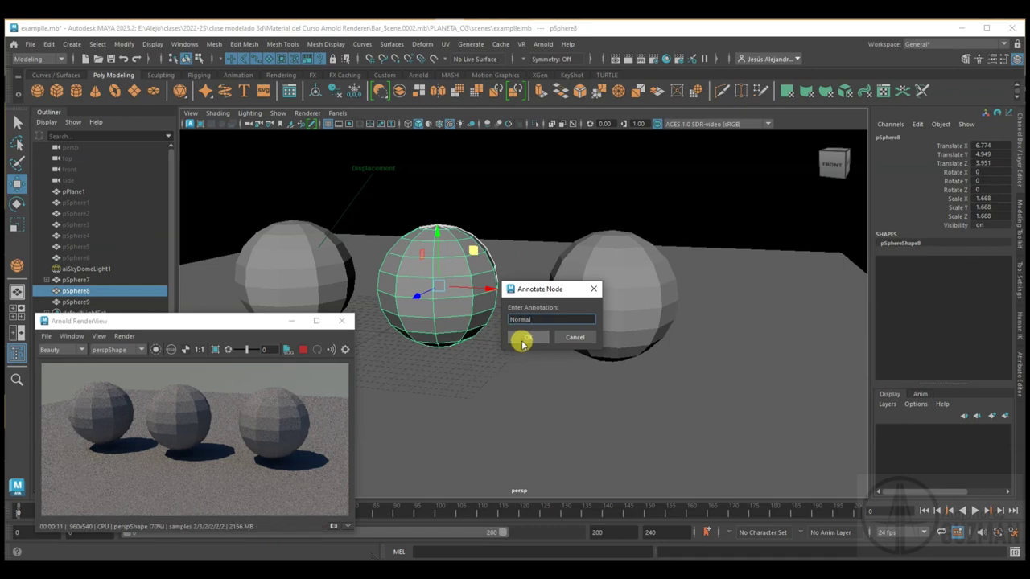
{"action": "left_click", "coordinate": [523, 338]}
{"action": "left_click_drag", "start_coordinate": [506, 214], "coordinate": [509, 193]}
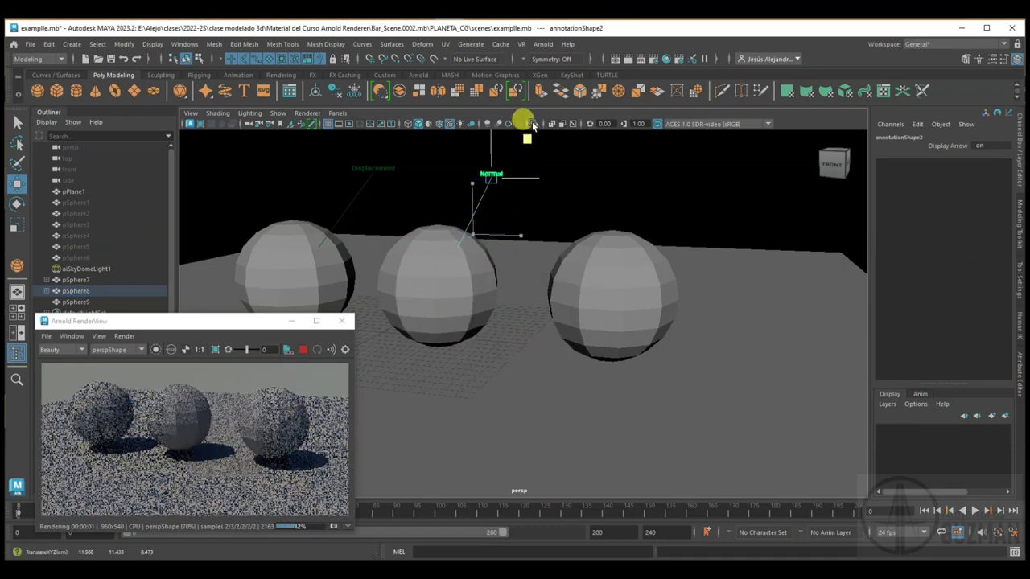
Step: Add a 'Bump' annotation to the right sphere and raise its label above it
{"action": "left_click", "coordinate": [648, 261]}
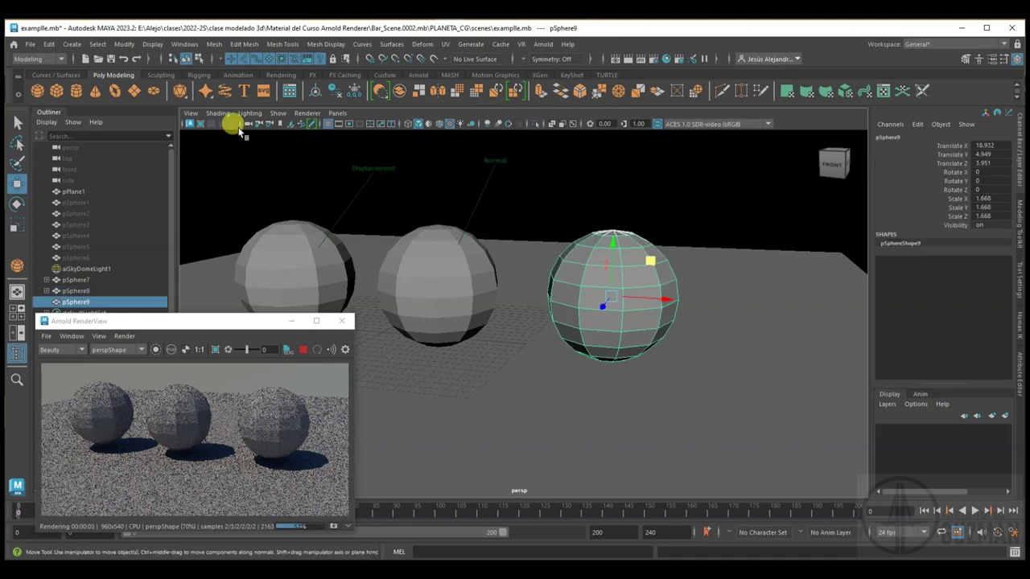
{"action": "left_click", "coordinate": [71, 44]}
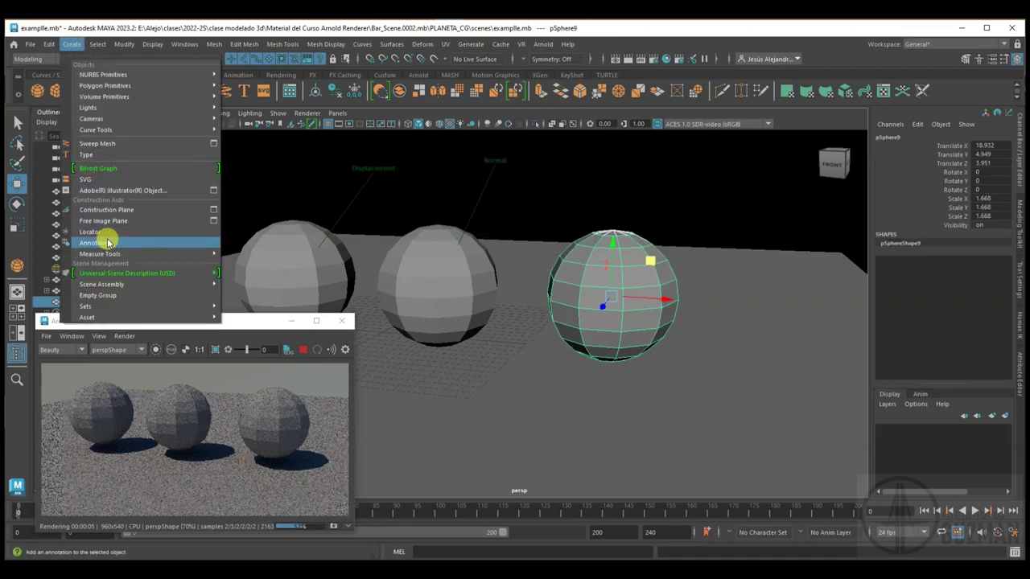
{"action": "left_click", "coordinate": [108, 242]}
{"action": "type", "text": "Bump"}
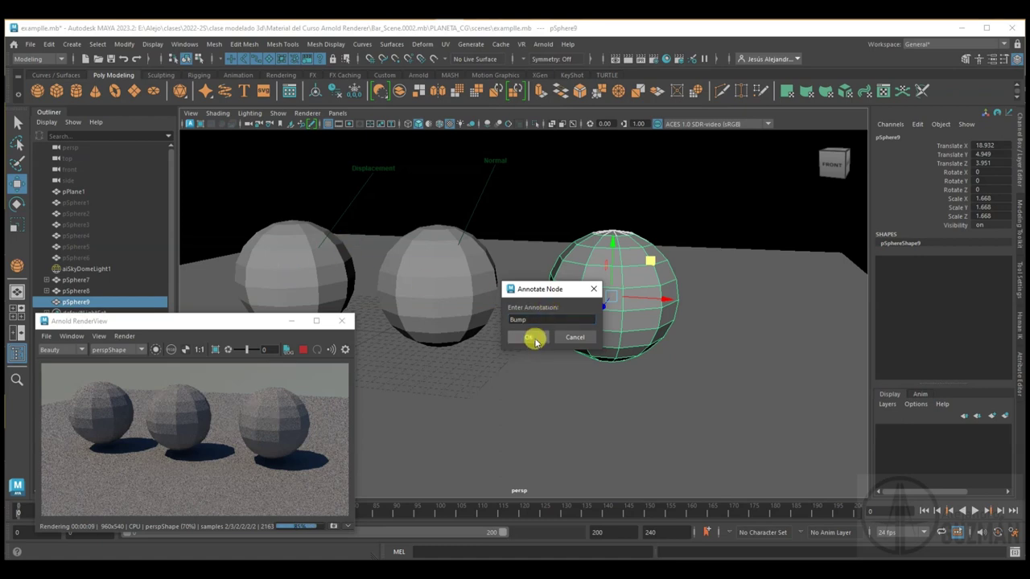
{"action": "left_click", "coordinate": [531, 337]}
{"action": "left_click_drag", "start_coordinate": [701, 213], "coordinate": [696, 135]}
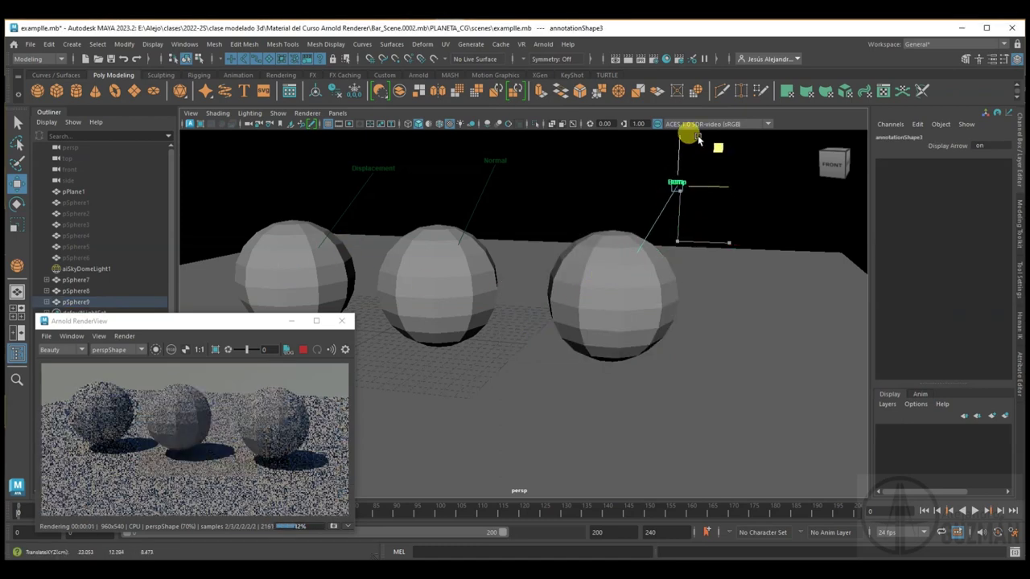
{"action": "left_click", "coordinate": [693, 226]}
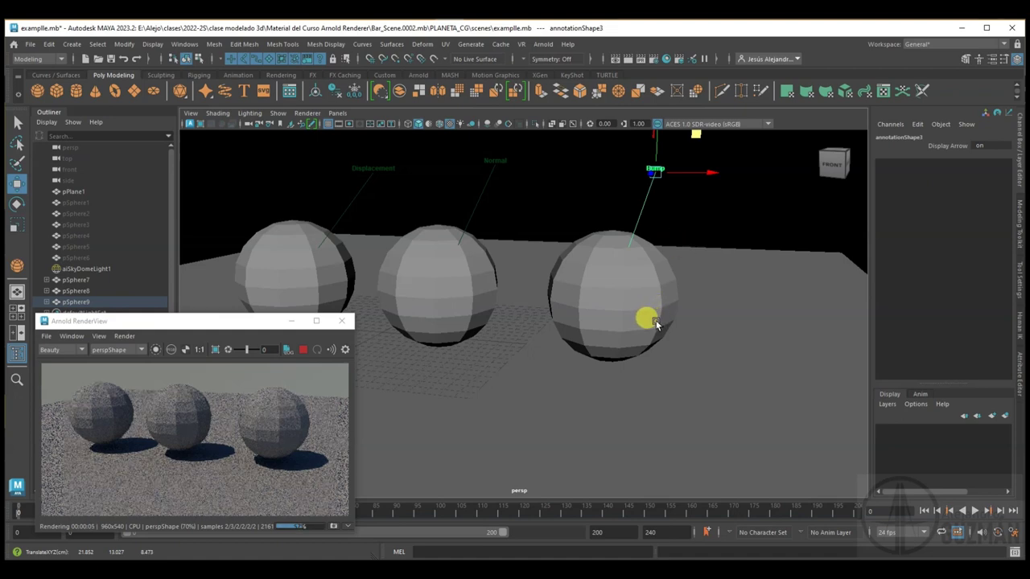
Step: Stop and restart the Arnold IPR preview, then select the left sphere
{"action": "left_click", "coordinate": [299, 354]}
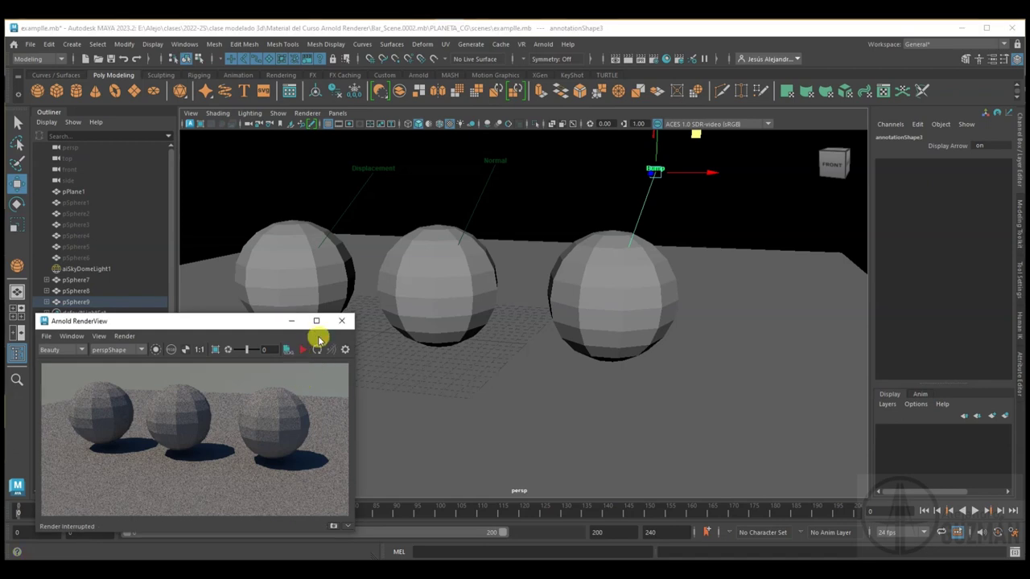
{"action": "left_click", "coordinate": [316, 349]}
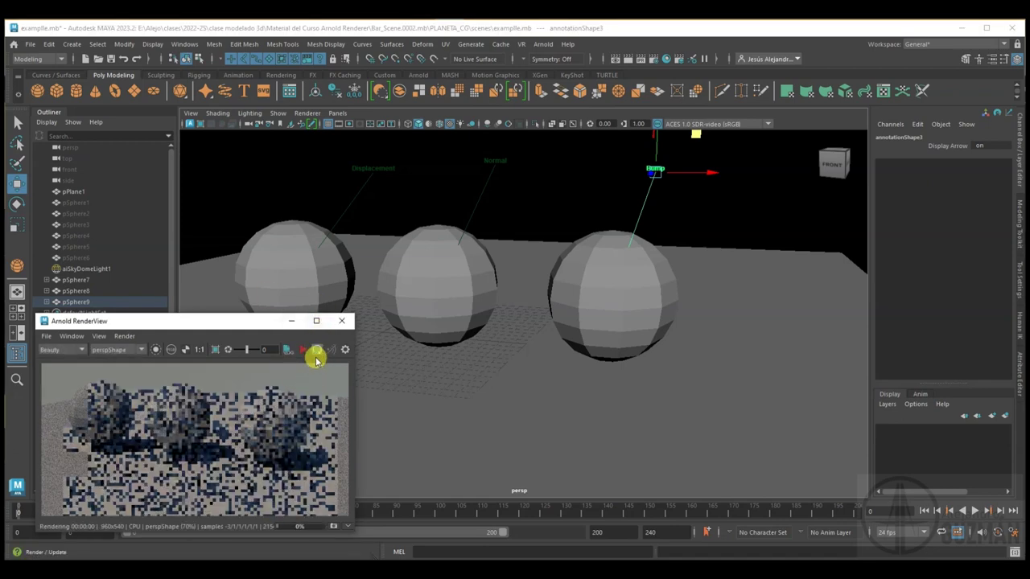
{"action": "left_click", "coordinate": [317, 274]}
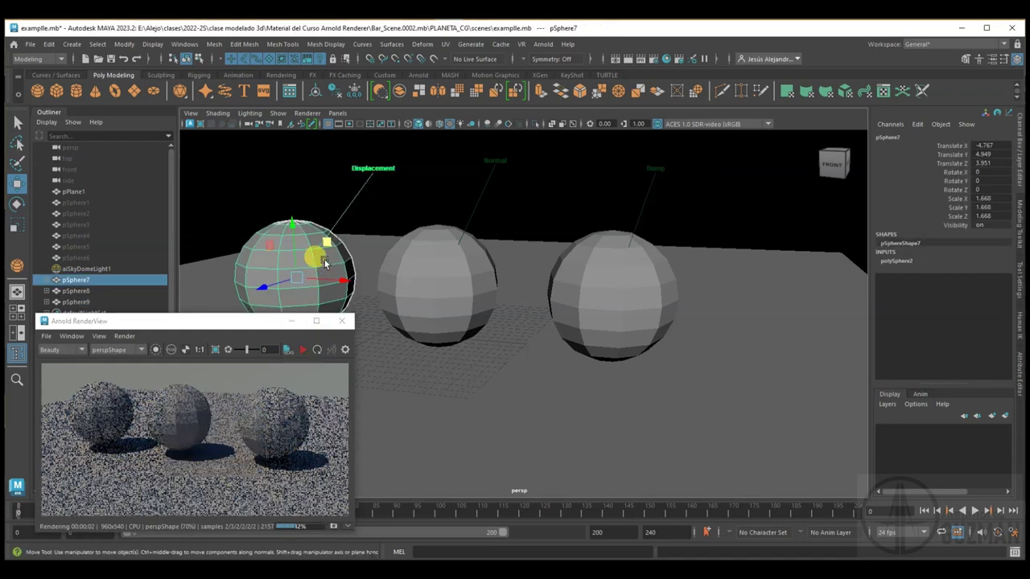
Step: Assign a new Arnold aiStandardSurface material to the left sphere and view its attributes
{"action": "right_click", "coordinate": [326, 264]}
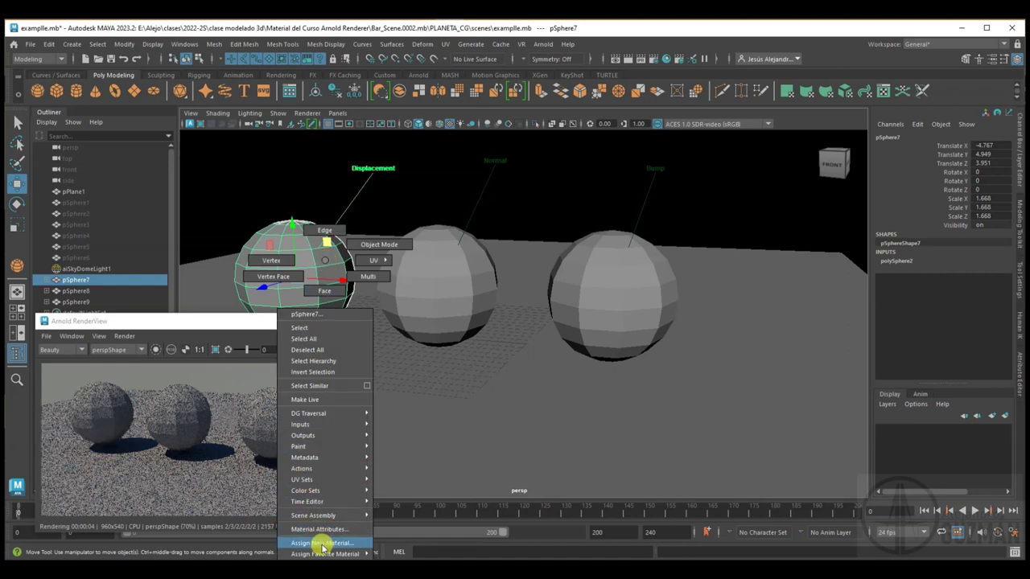
{"action": "left_click", "coordinate": [322, 543]}
{"action": "left_click", "coordinate": [713, 194]}
{"action": "left_click", "coordinate": [809, 332]}
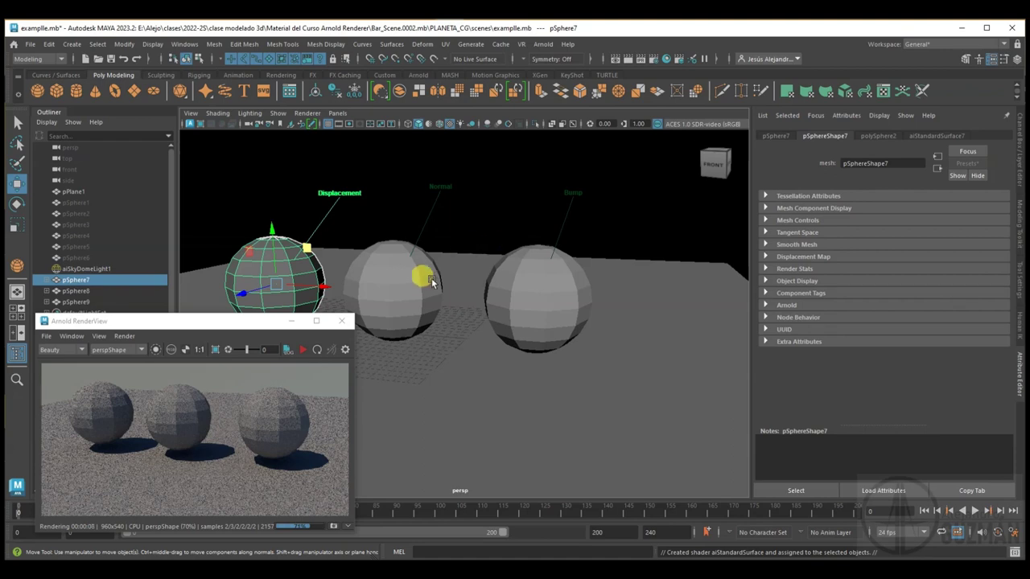
{"action": "left_click", "coordinate": [938, 136]}
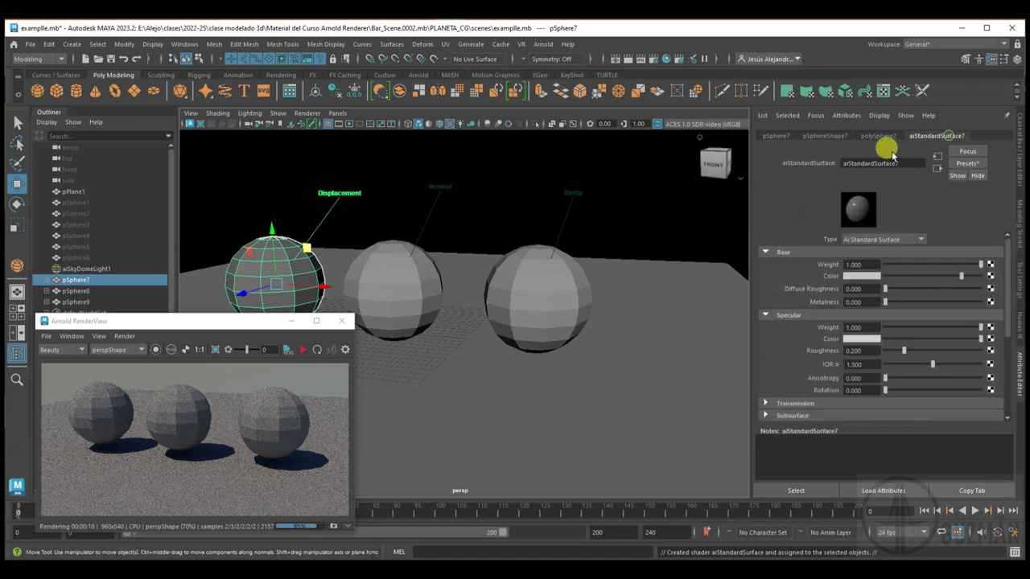
Step: Give the middle and right spheres new aiStandardSurface materials (aiStandardSurface8, aiStandardSurface9)
{"action": "left_click", "coordinate": [408, 291]}
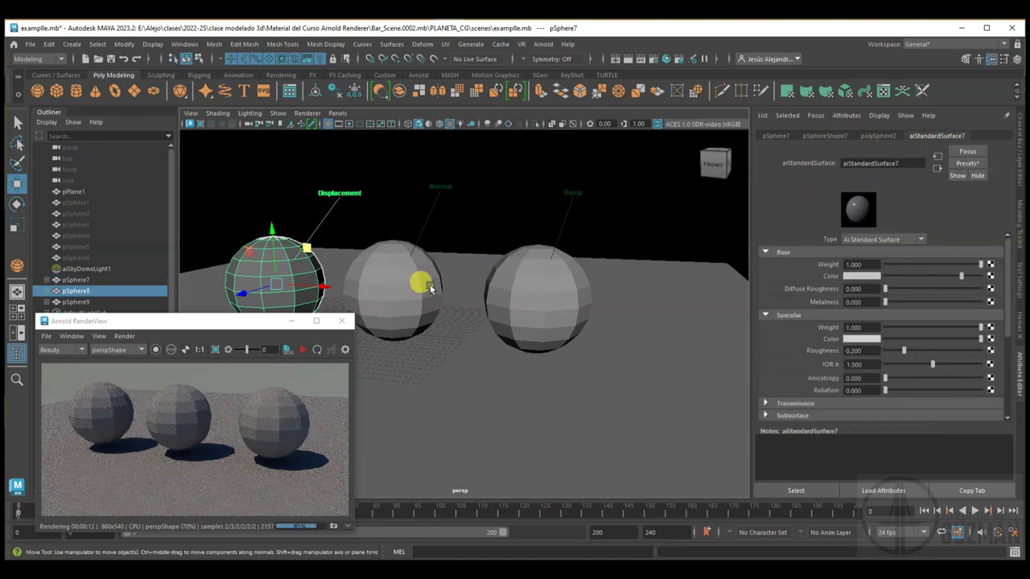
{"action": "right_click", "coordinate": [410, 321]}
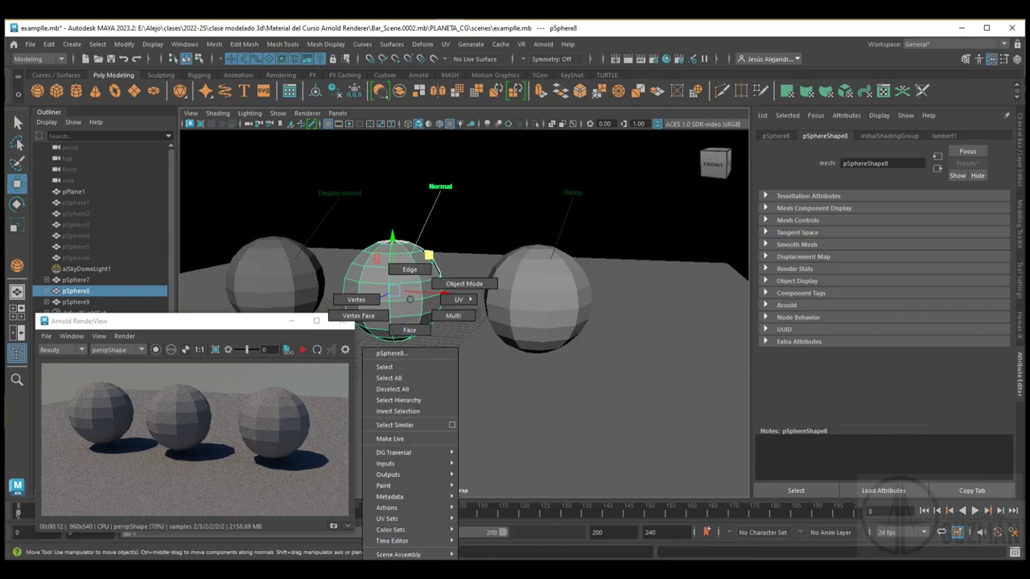
{"action": "left_click", "coordinate": [398, 554]}
{"action": "left_click", "coordinate": [716, 185]}
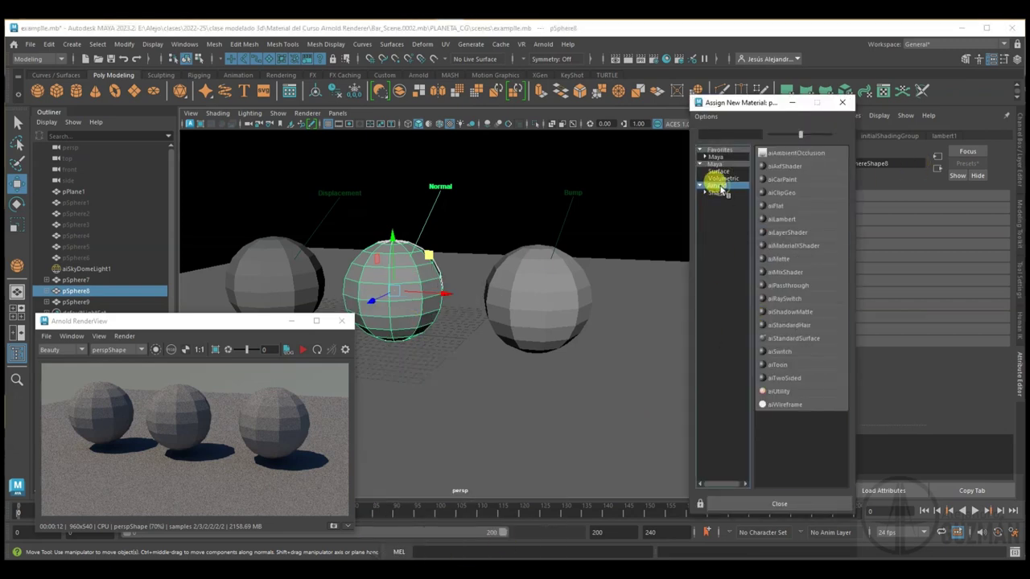
{"action": "left_click", "coordinate": [811, 337]}
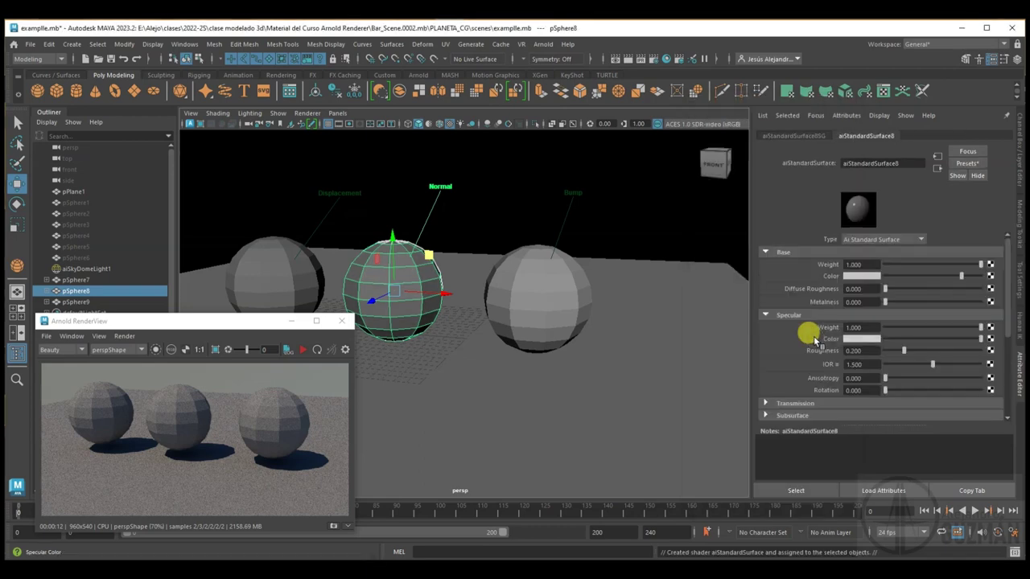
{"action": "left_click", "coordinate": [555, 304]}
{"action": "right_click_drag", "start_coordinate": [561, 302], "coordinate": [572, 441]}
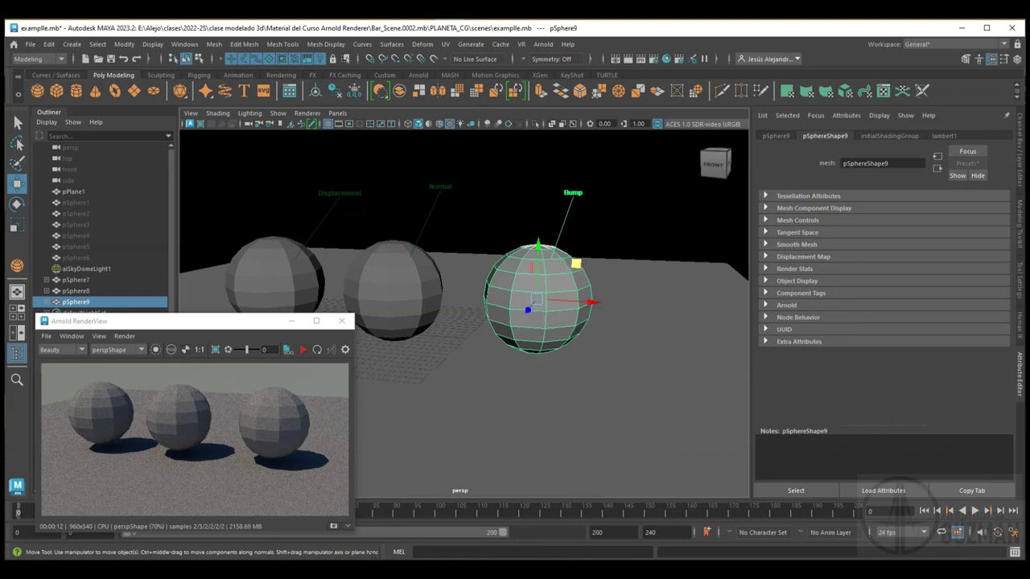
{"action": "left_click", "coordinate": [716, 185]}
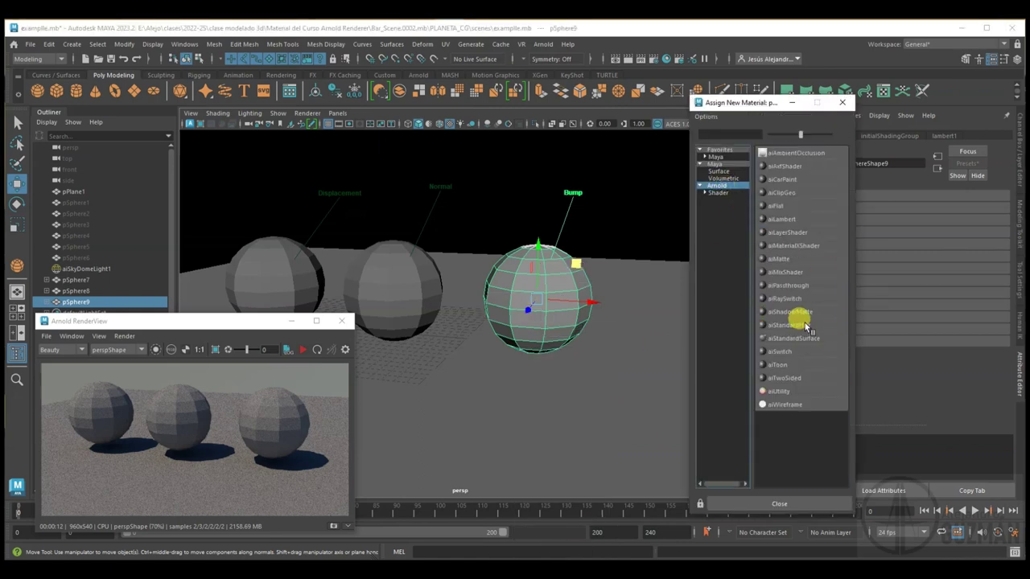
{"action": "left_click", "coordinate": [809, 339]}
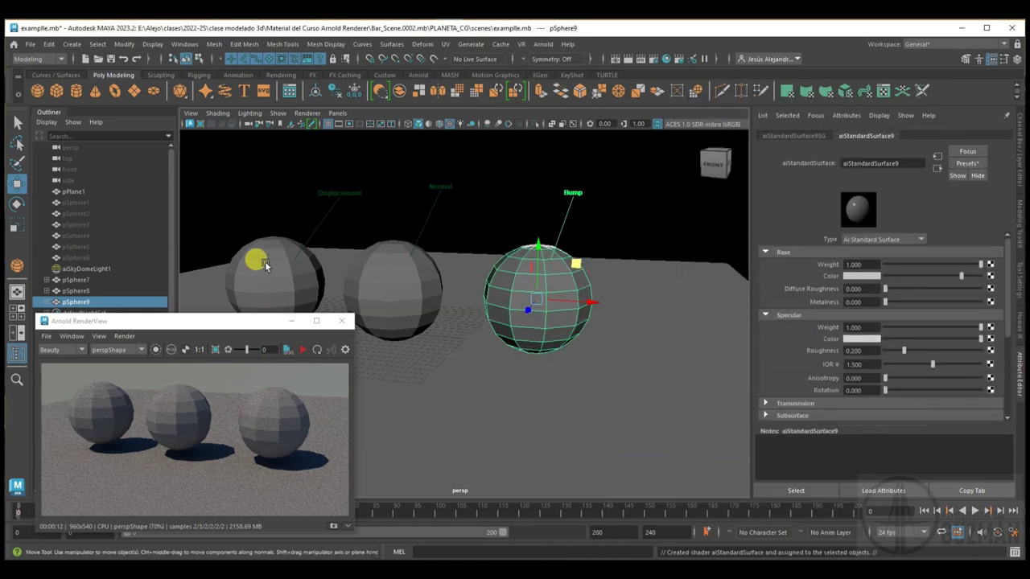
{"action": "left_click", "coordinate": [263, 268]}
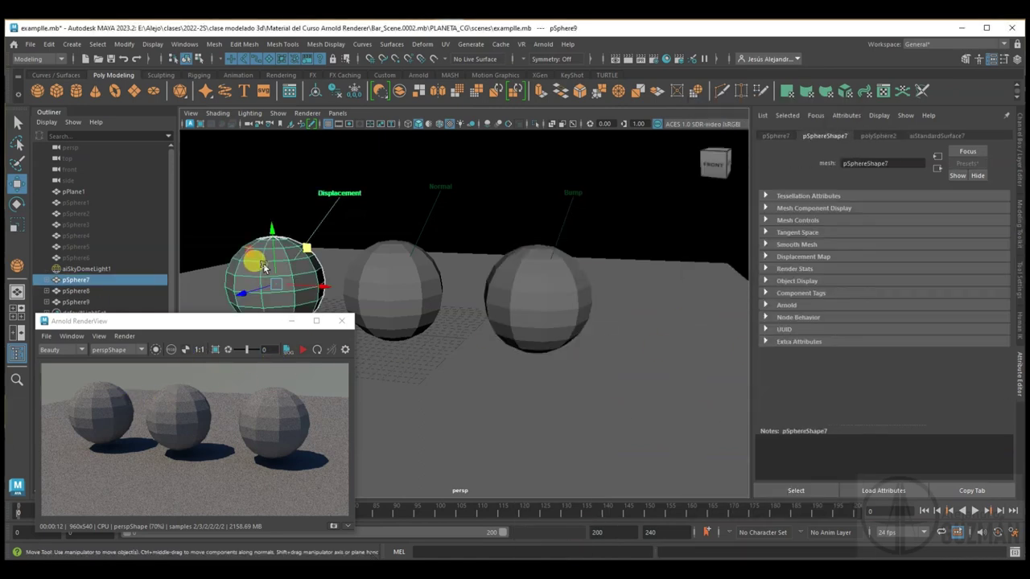
Step: Enable the Resolution Gate, dolly in on the spheres, and re-render in Arnold RenderView
{"action": "left_click", "coordinate": [347, 126]}
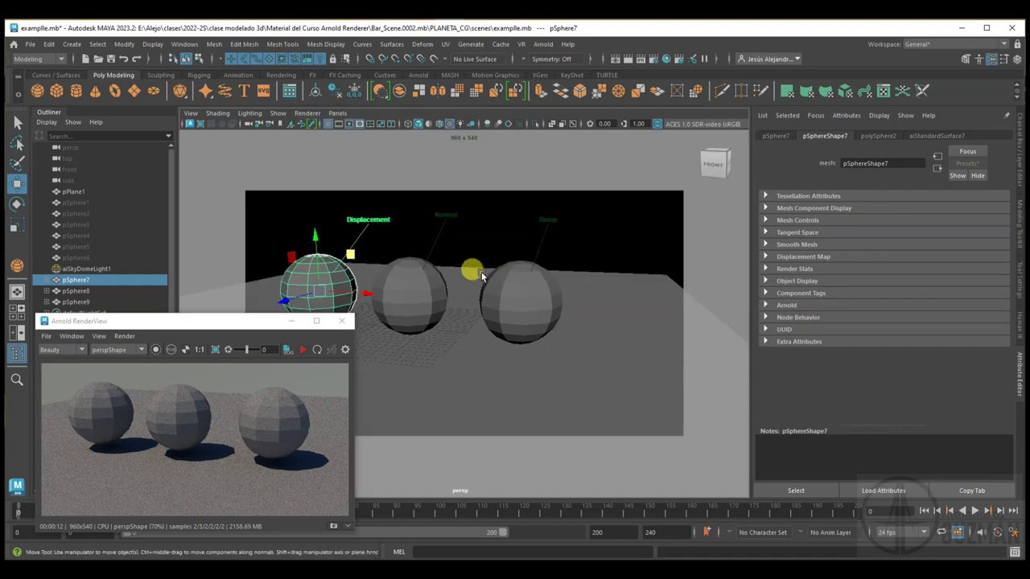
{"action": "mouse_move", "coordinate": [464, 271]}
{"action": "right_mouse_down", "text": "alt"}
{"action": "mouse_move", "coordinate": [644, 354]}
{"action": "mouse_move", "coordinate": [464, 313]}
{"action": "mouse_move", "coordinate": [377, 320]}
{"action": "mouse_move", "coordinate": [487, 311]}
{"action": "mouse_move", "coordinate": [481, 317]}
{"action": "right_mouse_up", "text": "alt"}
{"action": "left_click", "coordinate": [335, 351]}
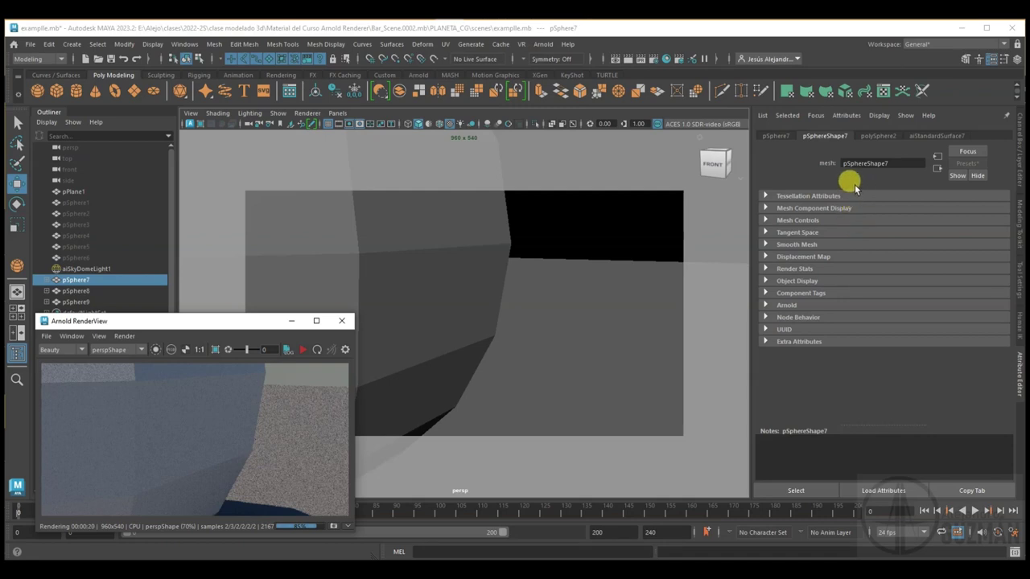
{"action": "left_click", "coordinate": [765, 306]}
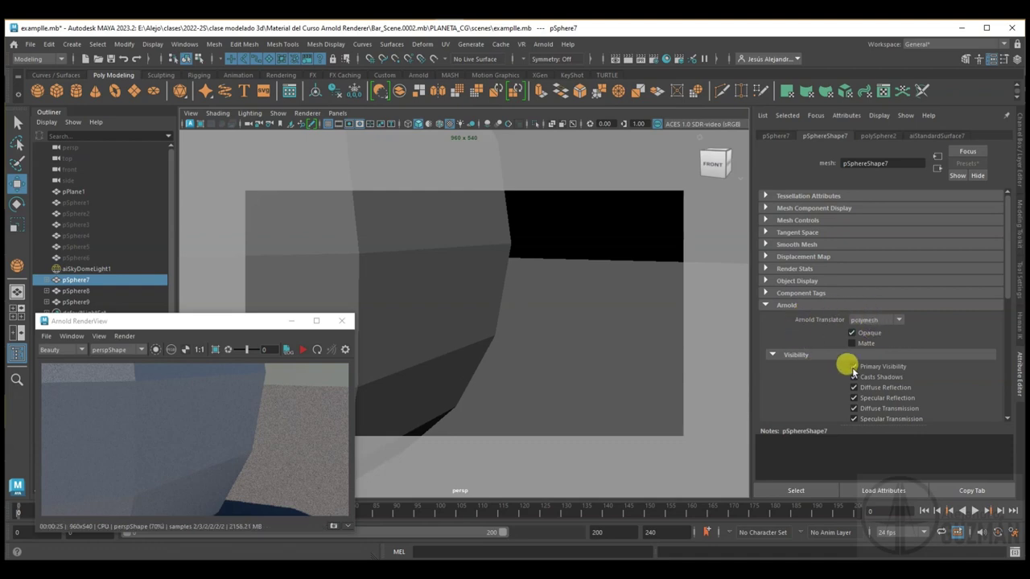
Step: Scroll down pSphereShape7's Arnold attributes and expand the Subdivision section
{"action": "scroll", "coordinate": [815, 326], "scroll_direction": "down", "scroll_amount": 3}
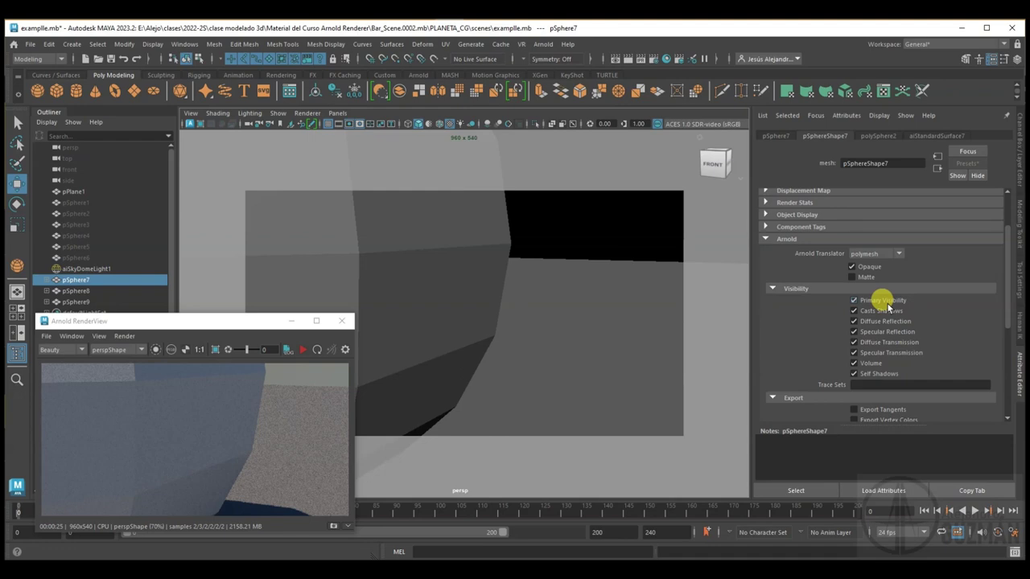
{"action": "scroll", "coordinate": [793, 315], "scroll_direction": "down", "scroll_amount": 1}
{"action": "scroll", "coordinate": [792, 315], "scroll_direction": "down", "scroll_amount": 2}
{"action": "scroll", "coordinate": [794, 318], "scroll_direction": "down", "scroll_amount": 2}
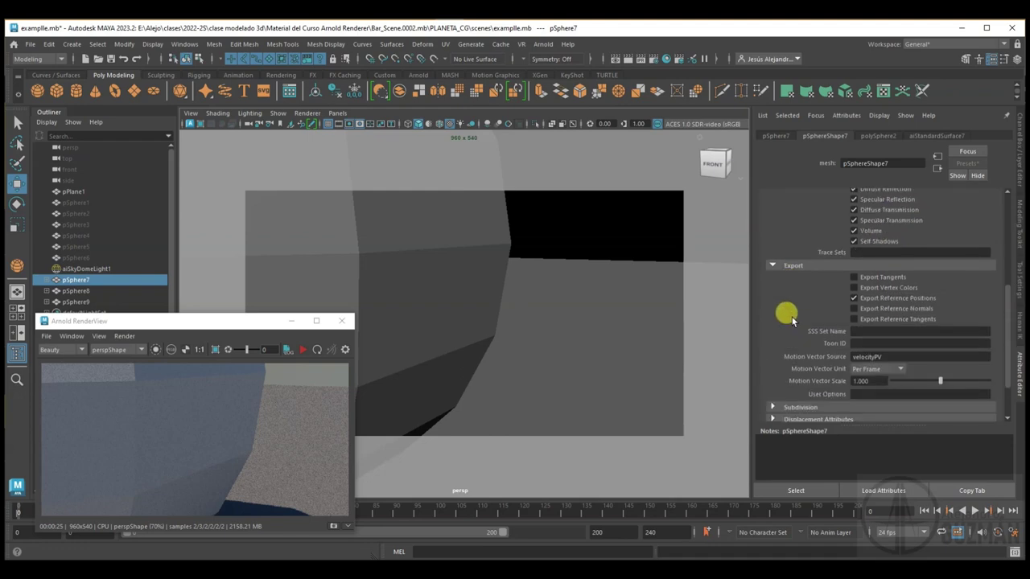
{"action": "scroll", "coordinate": [792, 315], "scroll_direction": "down", "scroll_amount": 2}
{"action": "left_click", "coordinate": [771, 345]}
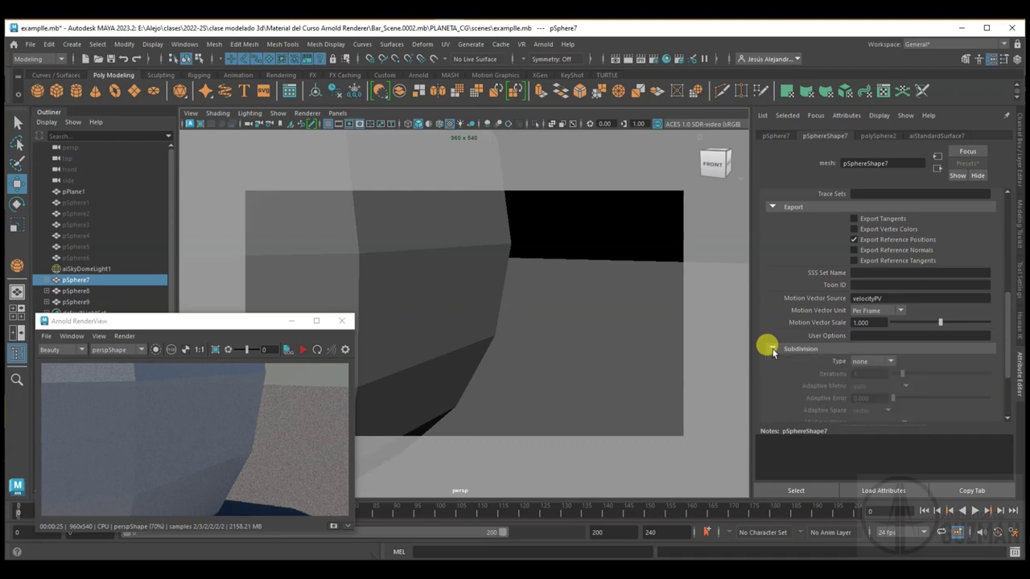
Step: Pan and orbit the camera around the spheres and restart the Arnold render
{"action": "scroll", "coordinate": [804, 336], "scroll_direction": "down", "scroll_amount": 1}
{"action": "scroll", "coordinate": [805, 334], "scroll_direction": "down", "scroll_amount": 1}
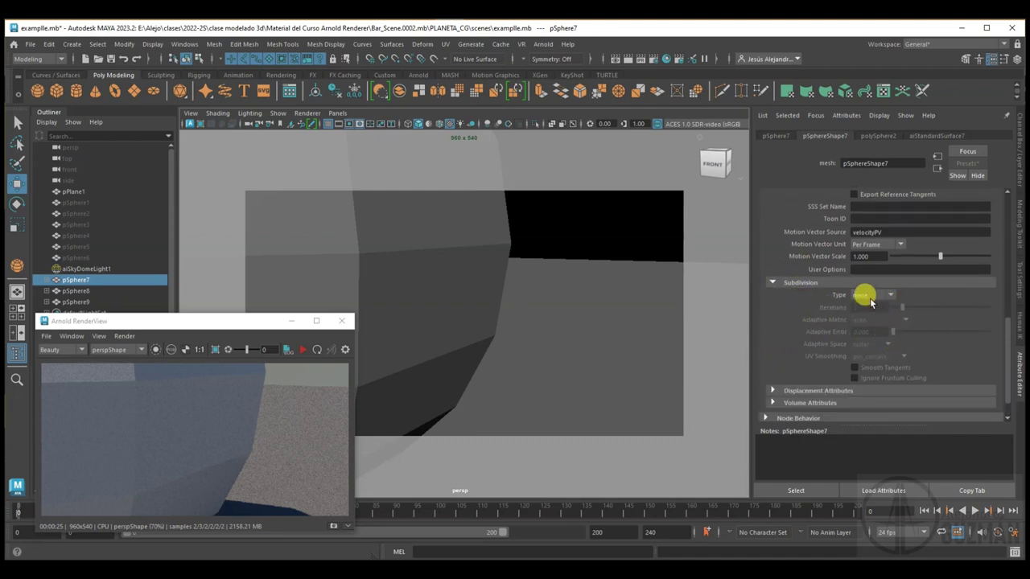
{"action": "middle_click_drag", "start_coordinate": [410, 282], "coordinate": [444, 271], "text": "alt"}
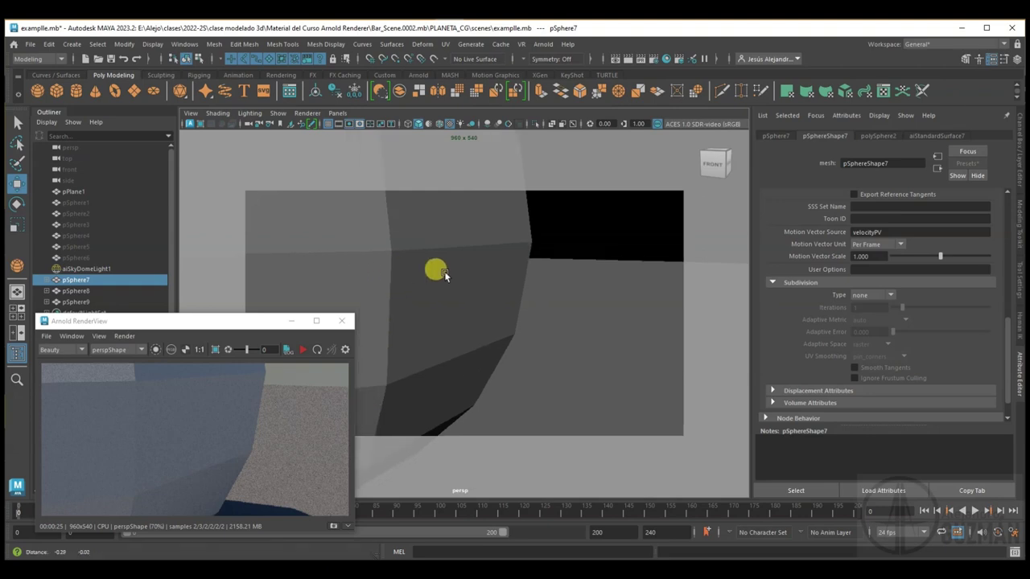
{"action": "mouse_move", "coordinate": [443, 271]}
{"action": "left_mouse_down", "text": "alt"}
{"action": "mouse_move", "coordinate": [609, 271]}
{"action": "mouse_move", "coordinate": [485, 313]}
{"action": "mouse_move", "coordinate": [507, 323]}
{"action": "left_mouse_up", "text": "alt"}
{"action": "left_click", "coordinate": [313, 354]}
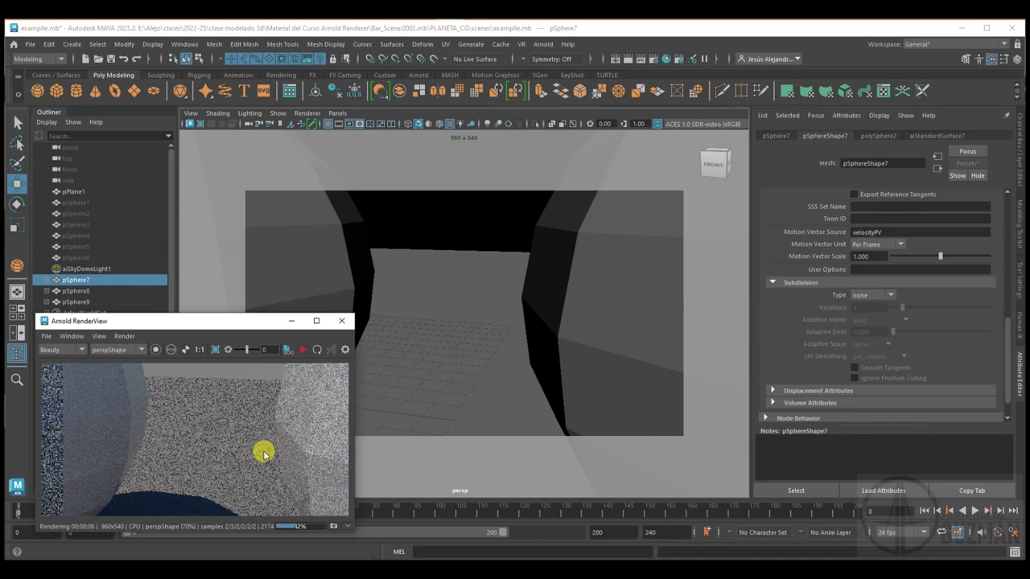
Step: Set pSphere9's Arnold subdivision to catclark with 2 iterations and re-render
{"action": "left_click", "coordinate": [598, 324]}
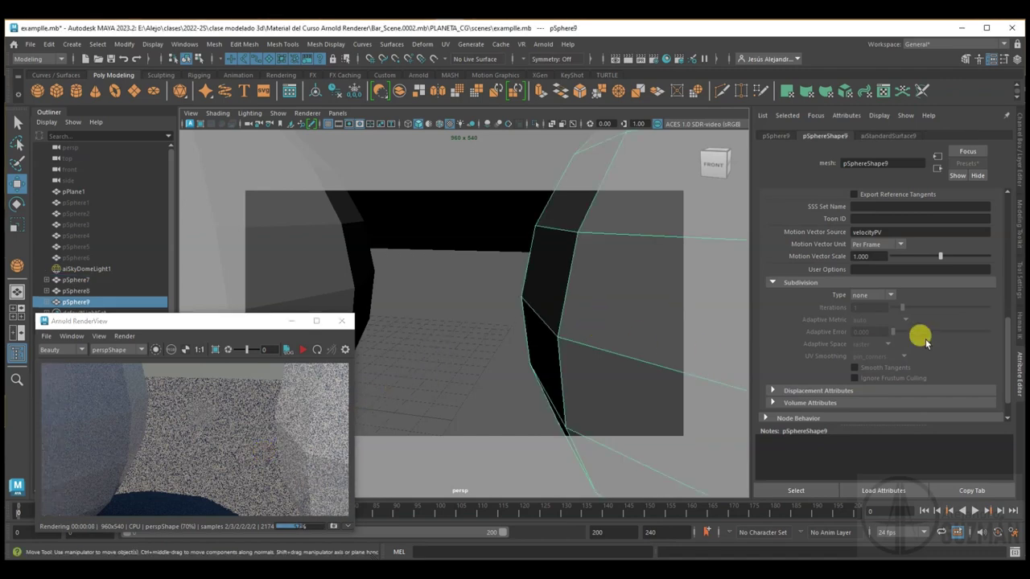
{"action": "left_click", "coordinate": [321, 267]}
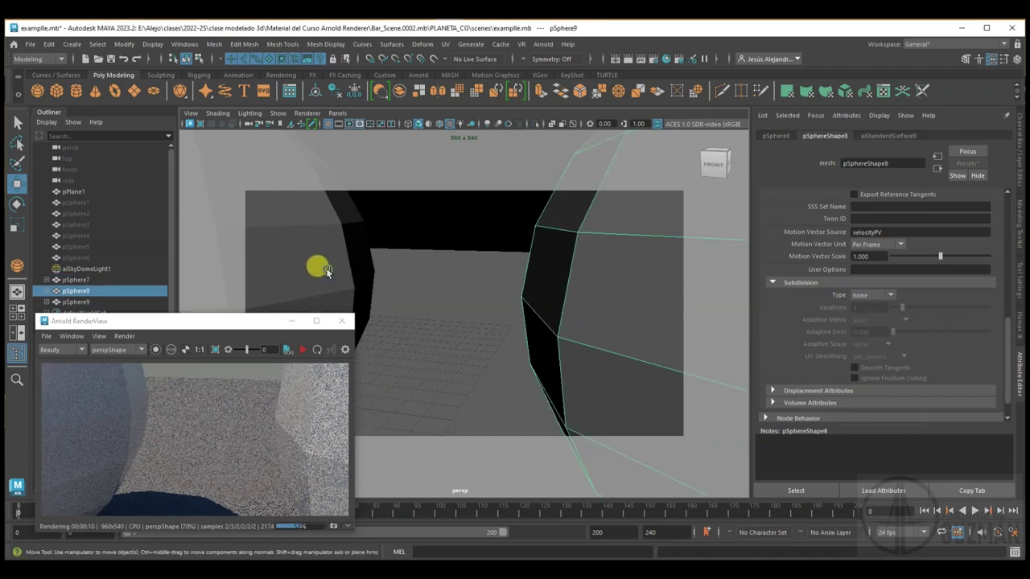
{"action": "left_click", "coordinate": [603, 278]}
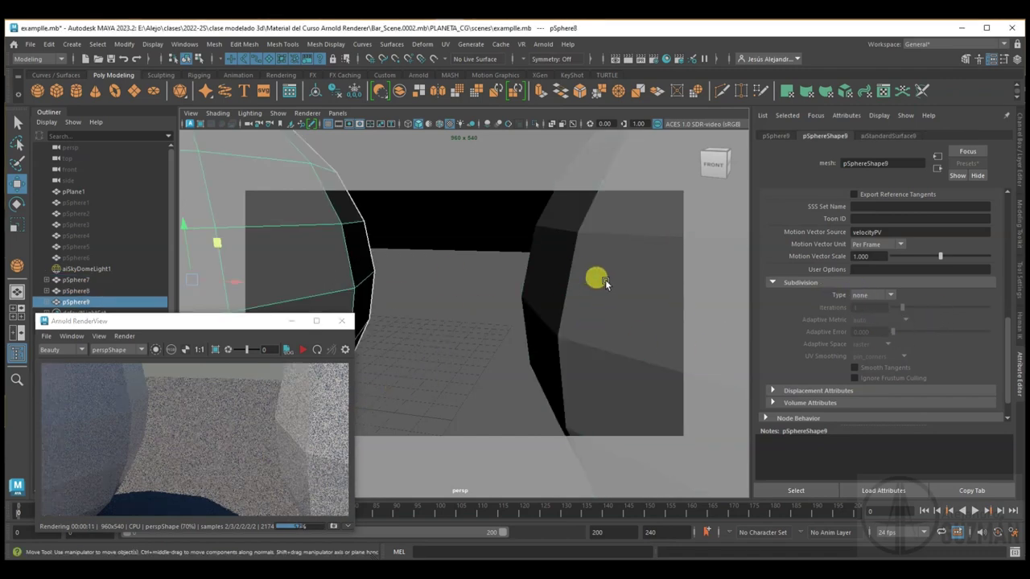
{"action": "left_click", "coordinate": [878, 295]}
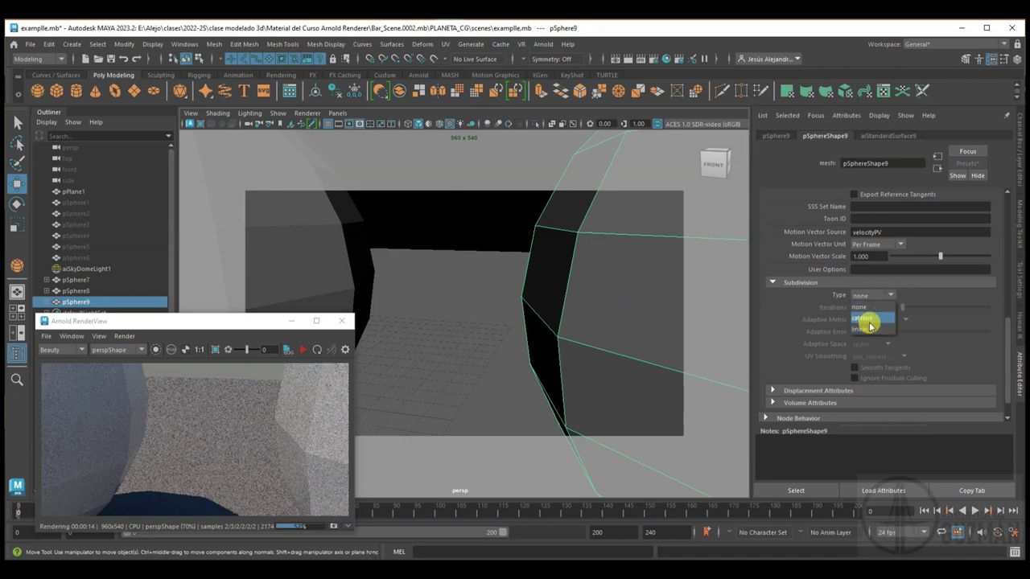
{"action": "left_click", "coordinate": [873, 320]}
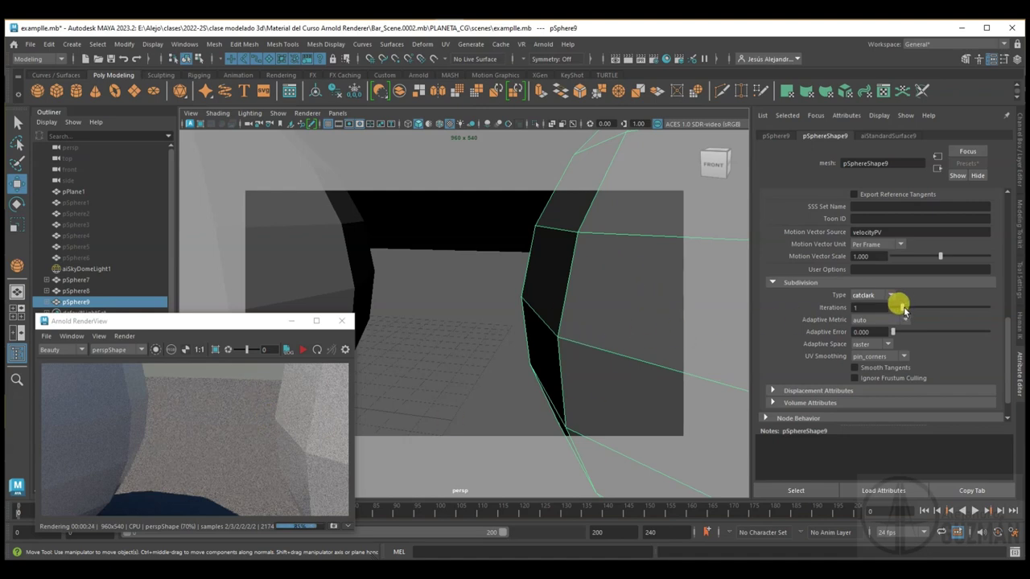
{"action": "left_click_drag", "start_coordinate": [906, 306], "coordinate": [914, 307]}
{"action": "left_click", "coordinate": [317, 349]}
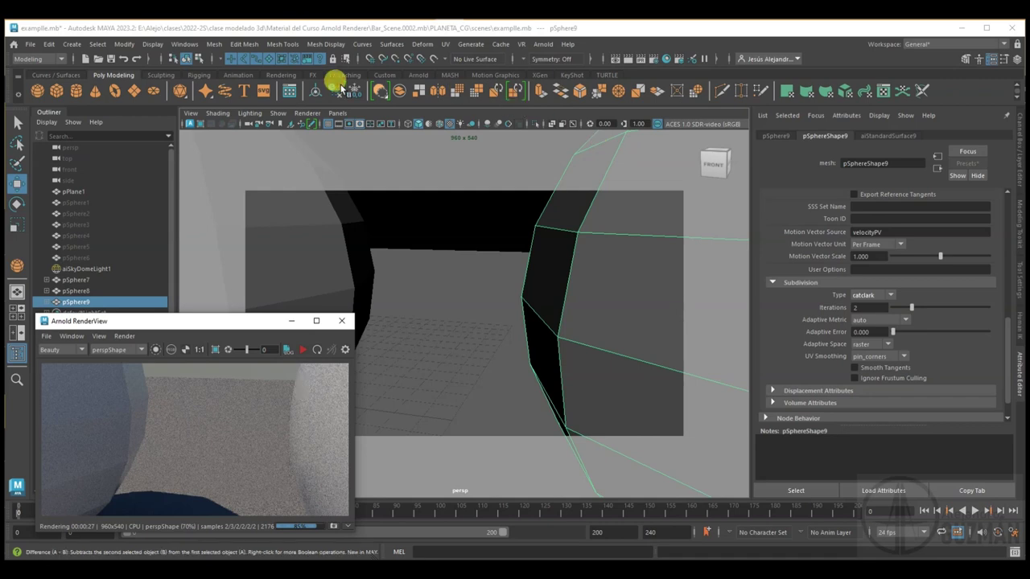
{"action": "left_click", "coordinate": [150, 45]}
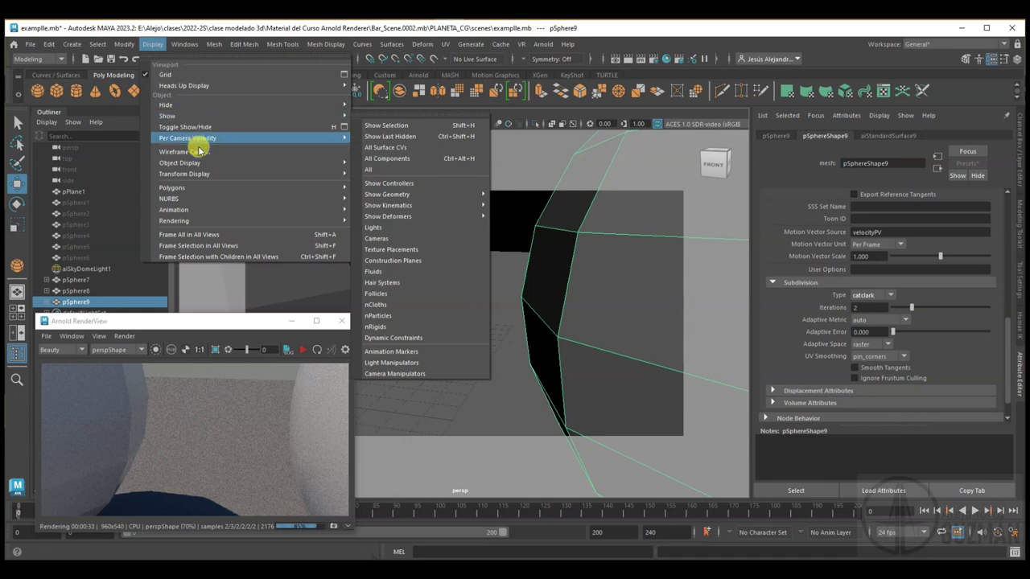
{"action": "mouse_move", "coordinate": [185, 86]}
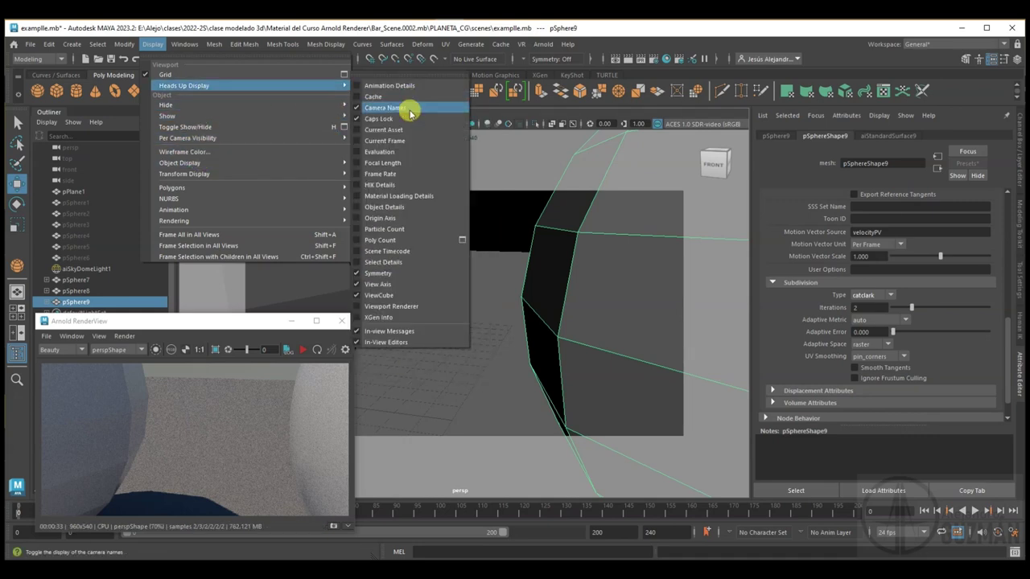
Step: Turn on the Poly Count heads-up display and reselect the right sphere pSphere9
{"action": "left_click", "coordinate": [378, 239]}
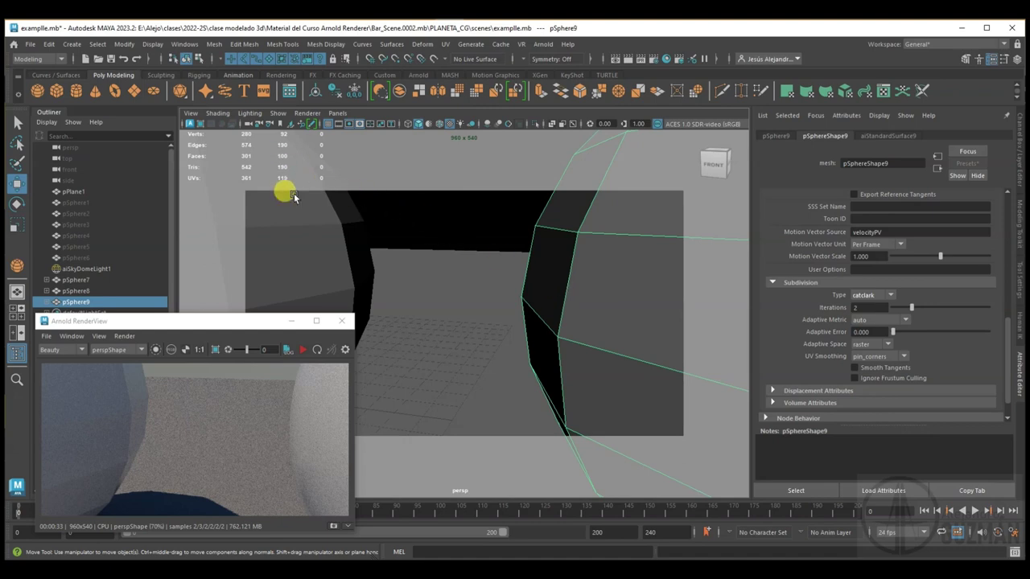
{"action": "left_click", "coordinate": [304, 234]}
{"action": "left_click", "coordinate": [558, 230]}
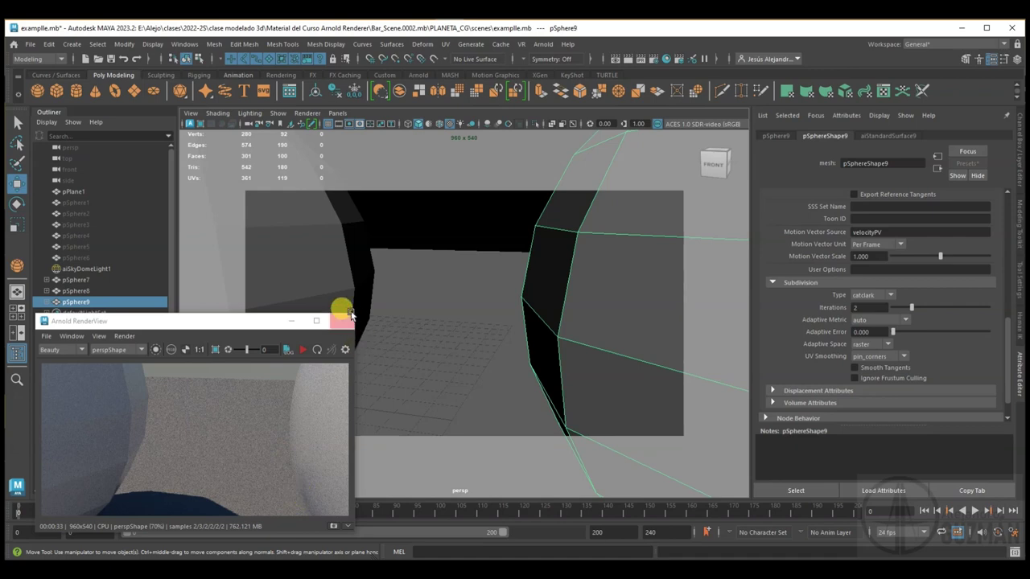
Step: Resize and reposition the Arnold RenderView window
{"action": "left_click_drag", "start_coordinate": [353, 317], "coordinate": [607, 183]}
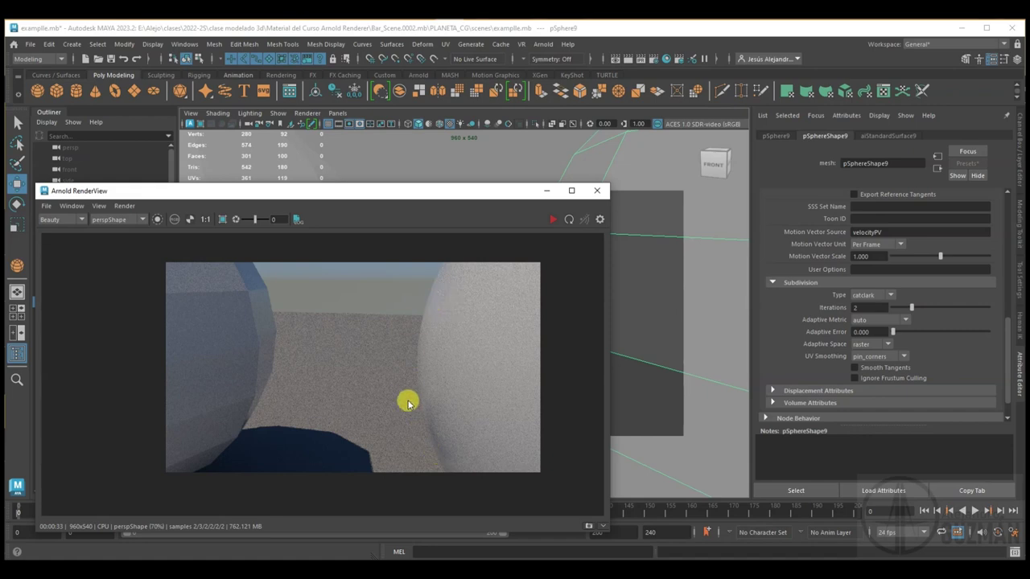
{"action": "mouse_move", "coordinate": [604, 531]}
{"action": "left_mouse_down"}
{"action": "mouse_move", "coordinate": [498, 529]}
{"action": "mouse_move", "coordinate": [341, 494]}
{"action": "mouse_move", "coordinate": [361, 459]}
{"action": "mouse_move", "coordinate": [396, 459]}
{"action": "left_mouse_up"}
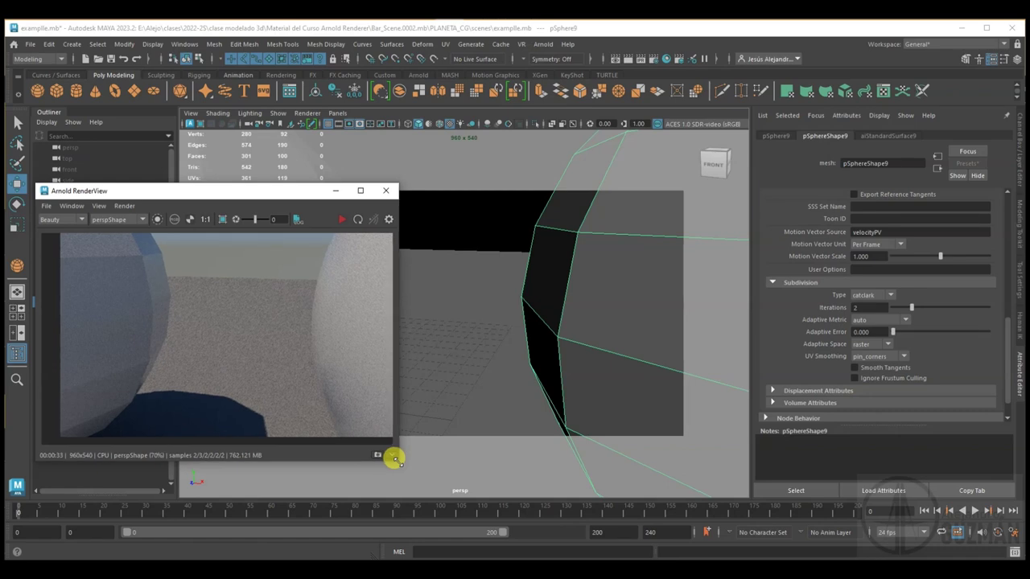
{"action": "mouse_move", "coordinate": [249, 199]}
{"action": "left_mouse_down"}
{"action": "mouse_move", "coordinate": [239, 271]}
{"action": "mouse_move", "coordinate": [218, 276]}
{"action": "left_mouse_up"}
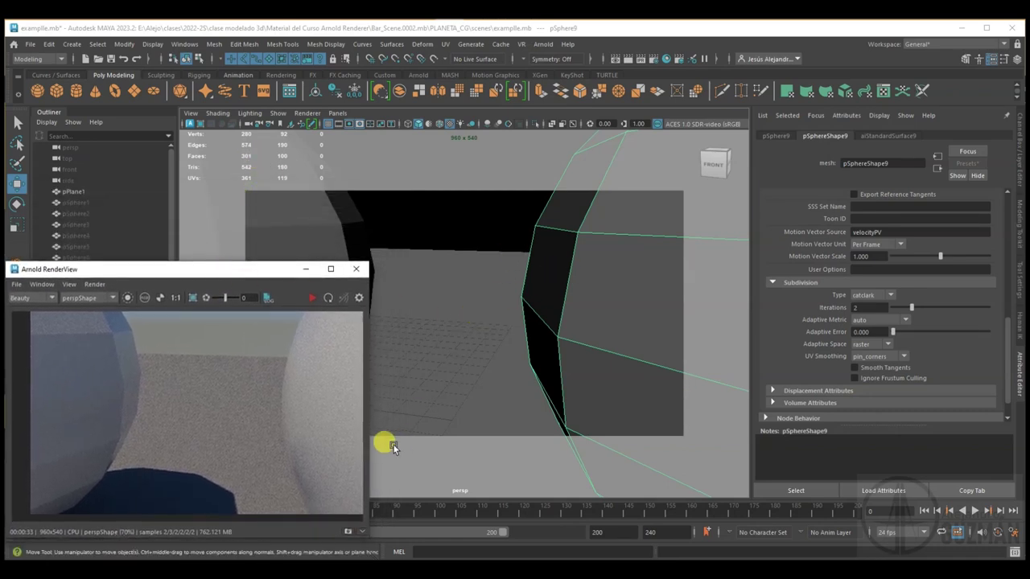
Step: Sketch Blue Pencil outline strokes over the right sphere and move the RenderView window higher
{"action": "left_click", "coordinate": [312, 128]}
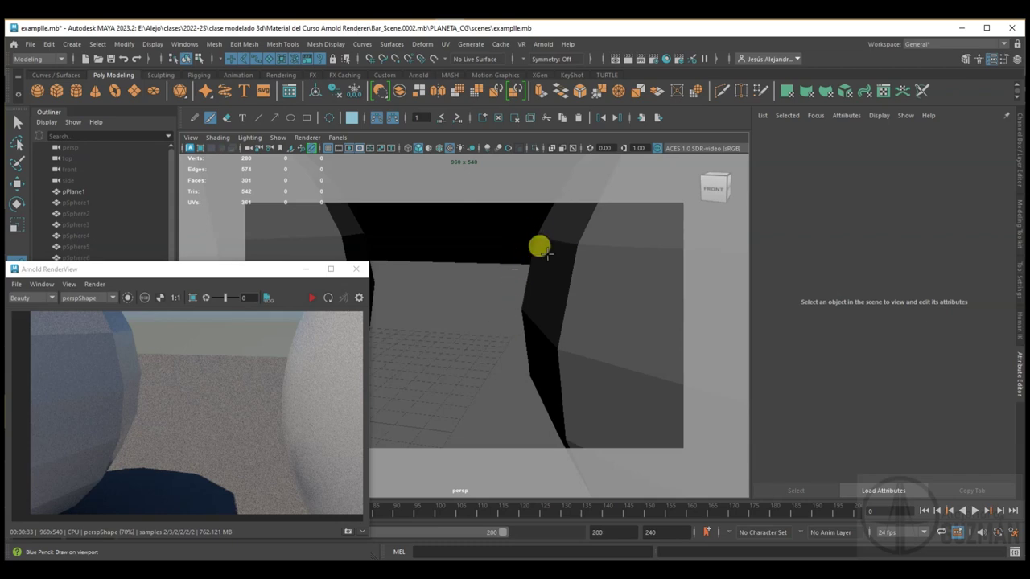
{"action": "left_click_drag", "start_coordinate": [535, 238], "coordinate": [521, 303]}
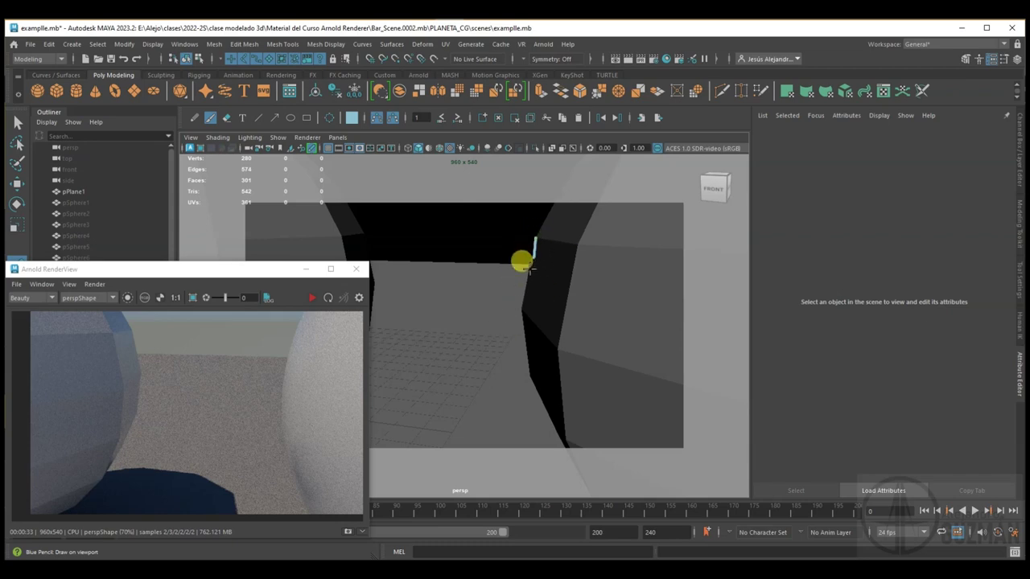
{"action": "mouse_move", "coordinate": [518, 308]}
{"action": "left_mouse_down"}
{"action": "mouse_move", "coordinate": [559, 341]}
{"action": "mouse_move", "coordinate": [577, 246]}
{"action": "mouse_move", "coordinate": [535, 240]}
{"action": "mouse_move", "coordinate": [528, 316]}
{"action": "left_mouse_up"}
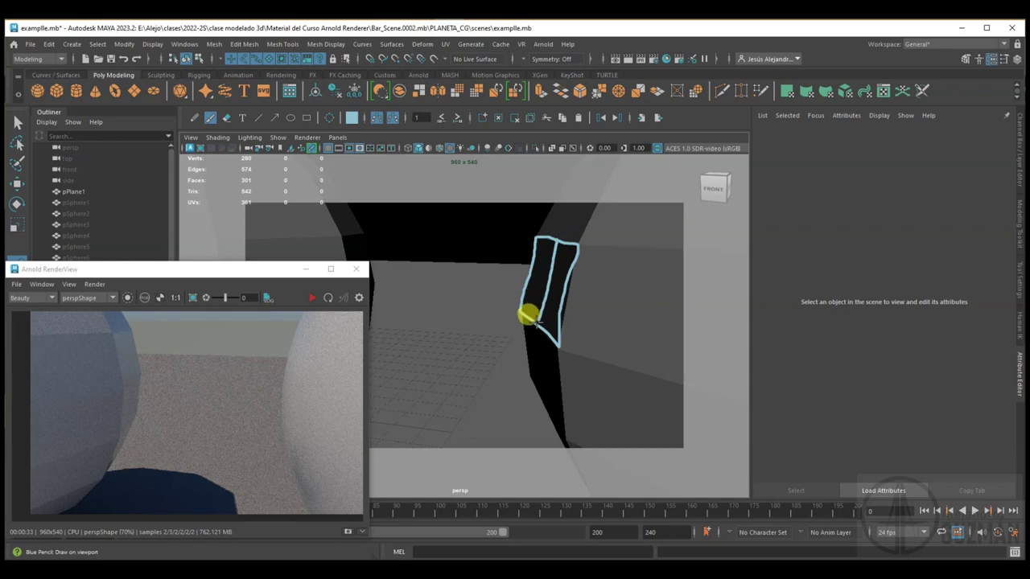
{"action": "left_click_drag", "start_coordinate": [522, 269], "coordinate": [556, 285]}
{"action": "left_click_drag", "start_coordinate": [543, 238], "coordinate": [538, 274]}
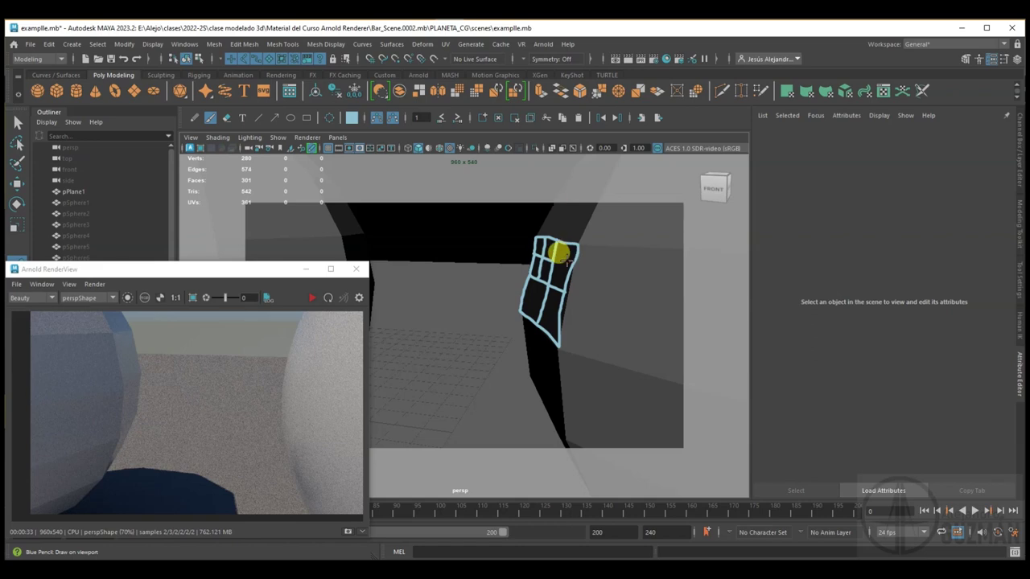
{"action": "left_click_drag", "start_coordinate": [215, 271], "coordinate": [228, 206]}
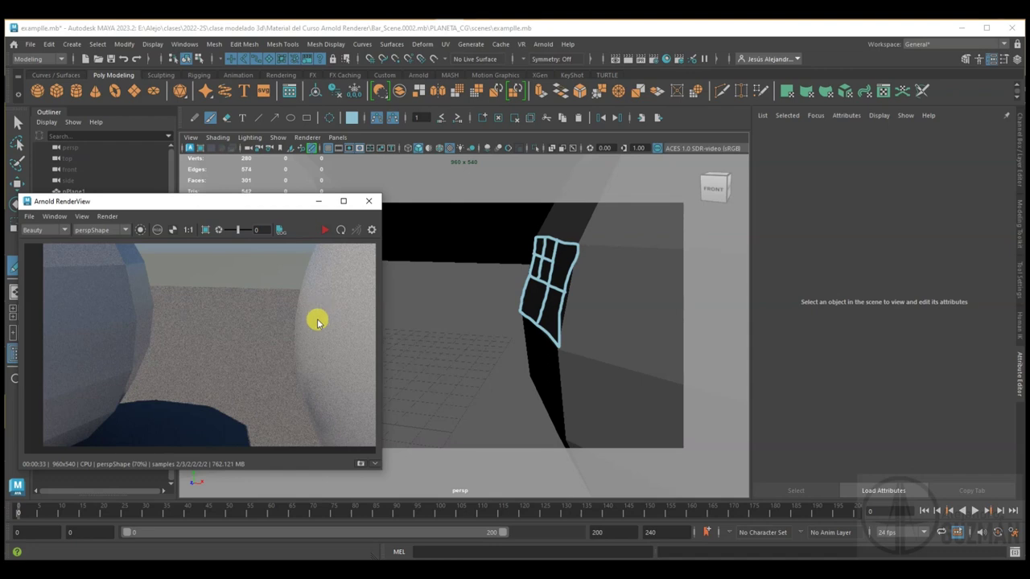
Step: Dismiss the timeline options and move the render preview window aside
{"action": "left_click", "coordinate": [312, 146]}
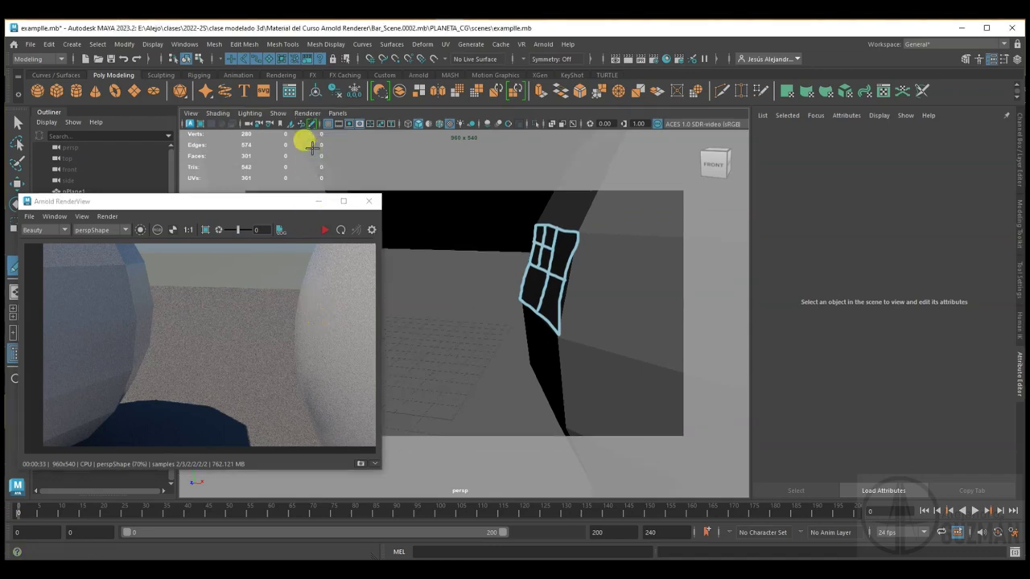
{"action": "left_click", "coordinate": [29, 509]}
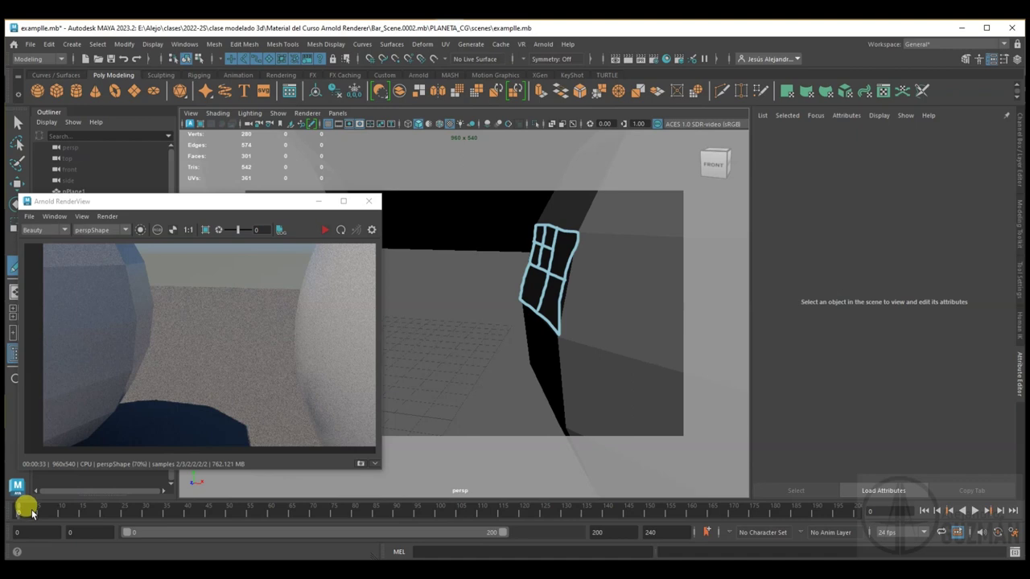
{"action": "right_click", "coordinate": [17, 515]}
{"action": "left_click", "coordinate": [145, 386]}
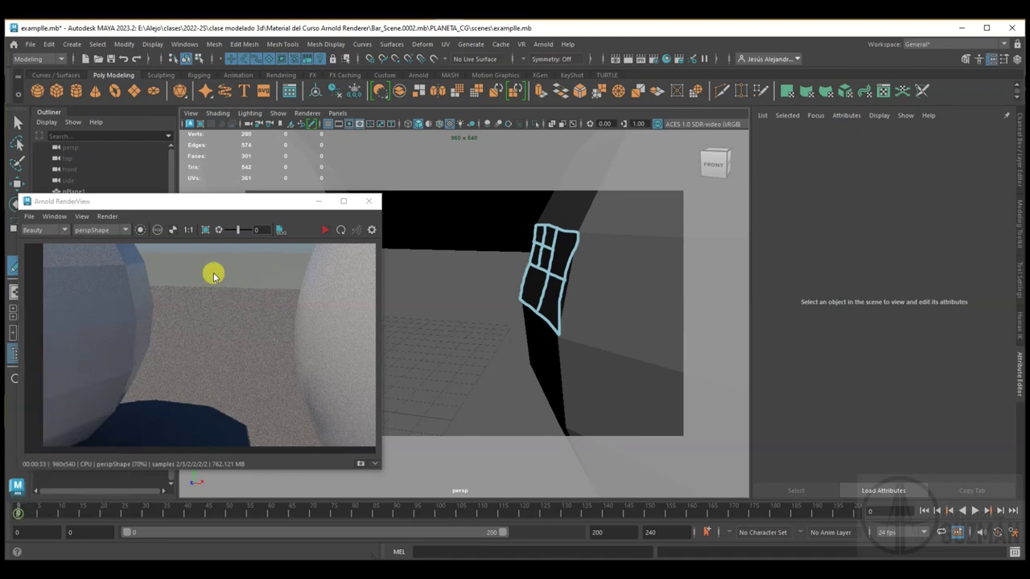
{"action": "mouse_move", "coordinate": [228, 205]}
{"action": "left_mouse_down"}
{"action": "mouse_move", "coordinate": [714, 211]}
{"action": "mouse_move", "coordinate": [189, 222]}
{"action": "left_mouse_up"}
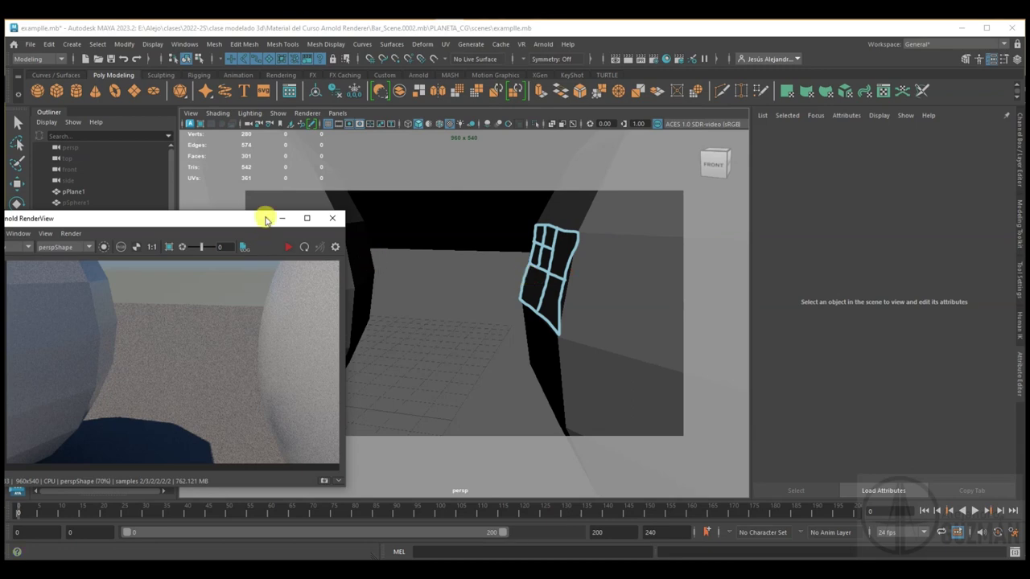
Step: Erase the Blue Pencil grid strokes with the Eraser, then reselect the right sphere
{"action": "left_click", "coordinate": [310, 127]}
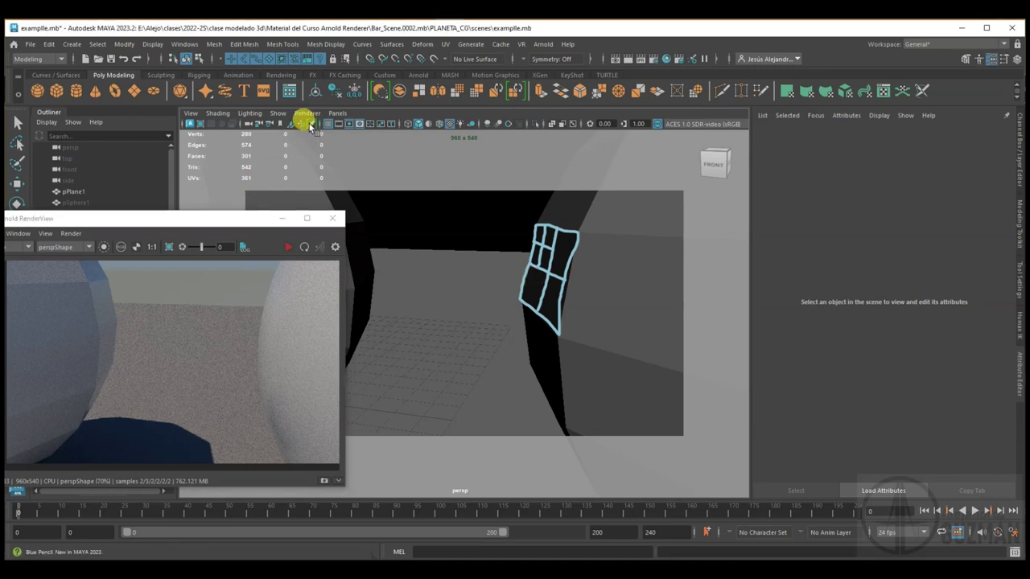
{"action": "left_click", "coordinate": [310, 127]}
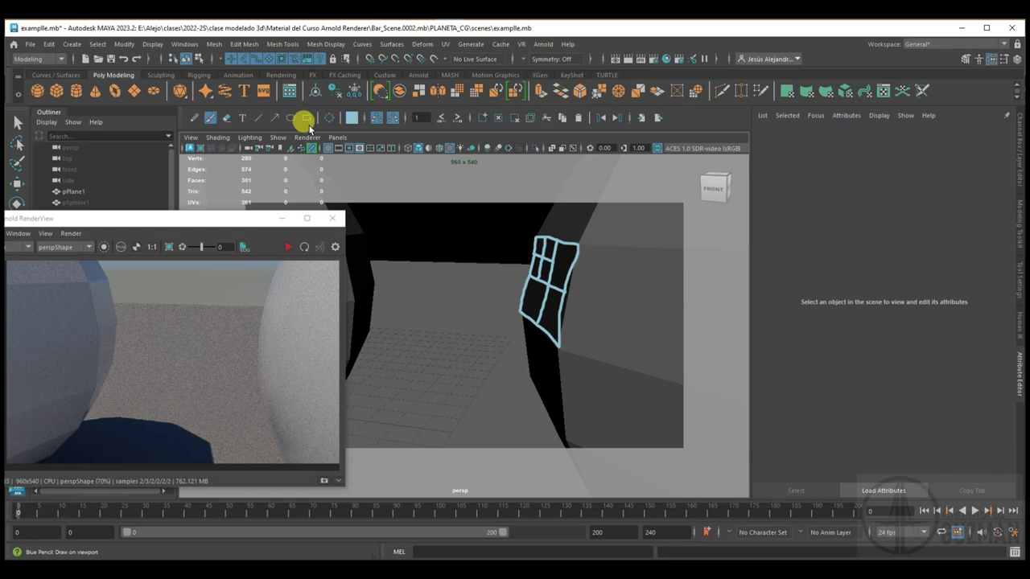
{"action": "left_click", "coordinate": [226, 119]}
{"action": "left_click_drag", "start_coordinate": [593, 256], "coordinate": [605, 222]}
{"action": "mouse_move", "coordinate": [546, 239]}
{"action": "left_mouse_down"}
{"action": "mouse_move", "coordinate": [560, 268]}
{"action": "mouse_move", "coordinate": [547, 320]}
{"action": "mouse_move", "coordinate": [517, 301]}
{"action": "left_mouse_up"}
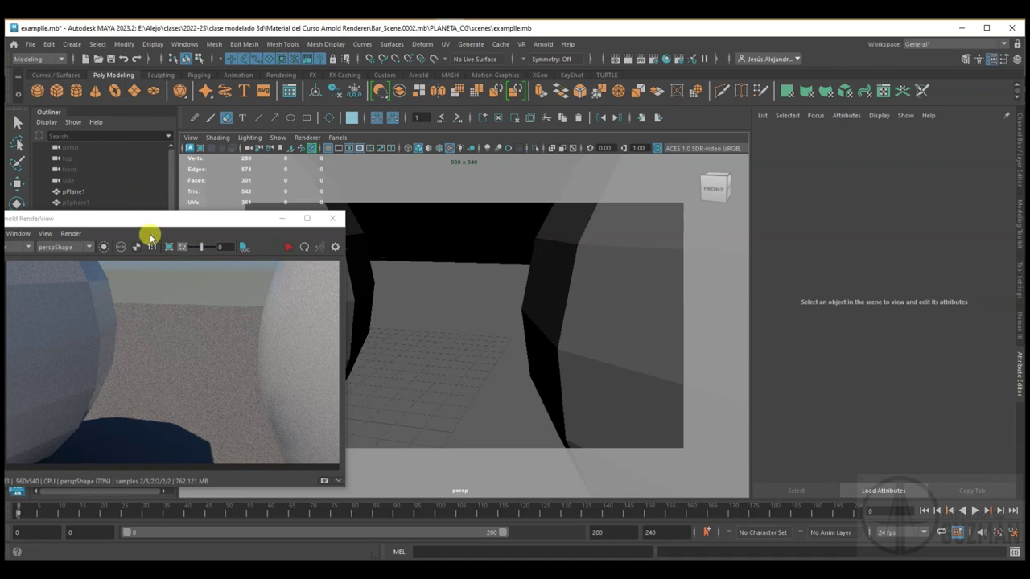
{"action": "left_click", "coordinate": [17, 122]}
{"action": "left_click", "coordinate": [593, 272]}
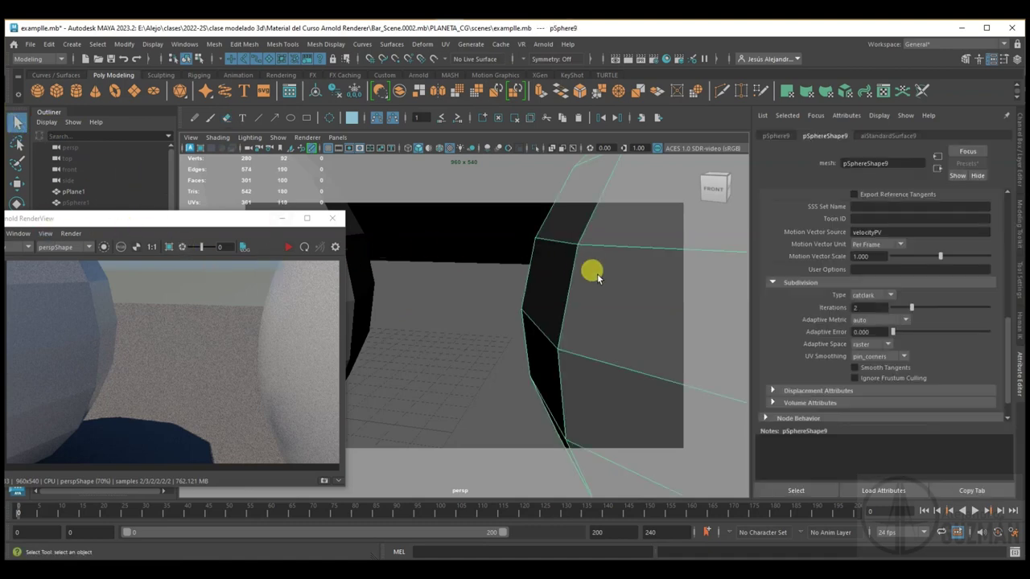
Step: Select pSphere8 and set its Arnold subdivision type to Catmull-Clark
{"action": "left_click", "coordinate": [354, 310]}
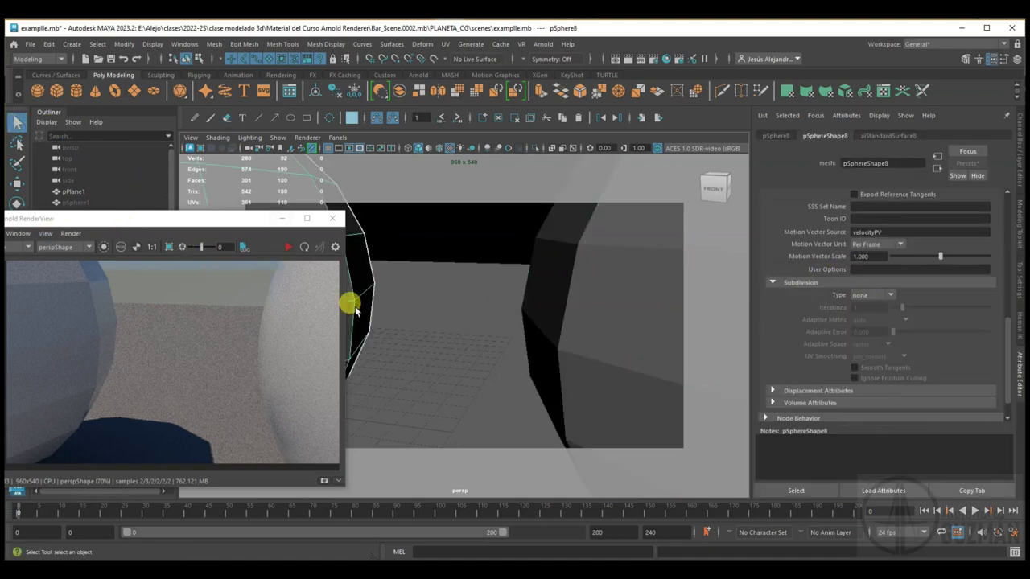
{"action": "left_click", "coordinate": [600, 303]}
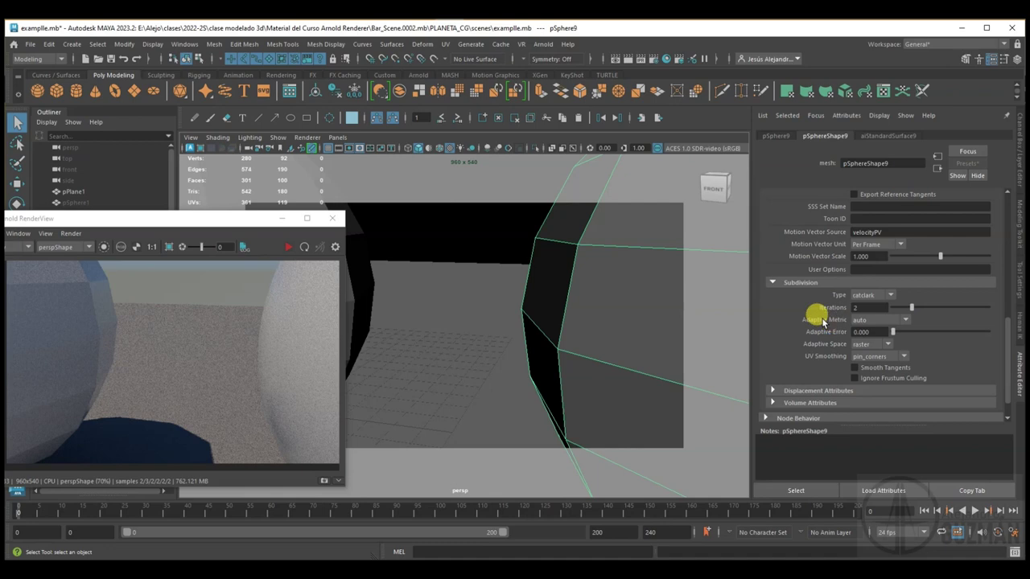
{"action": "mouse_move", "coordinate": [231, 219]}
{"action": "left_mouse_down"}
{"action": "mouse_move", "coordinate": [527, 268]}
{"action": "mouse_move", "coordinate": [511, 266]}
{"action": "left_mouse_up"}
{"action": "left_click", "coordinate": [327, 244]}
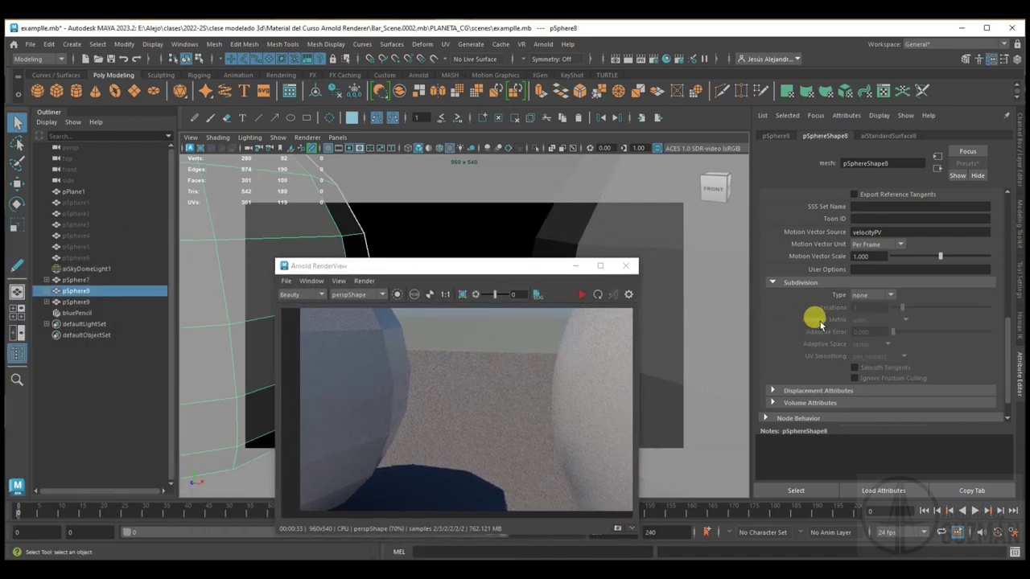
{"action": "left_click", "coordinate": [866, 296]}
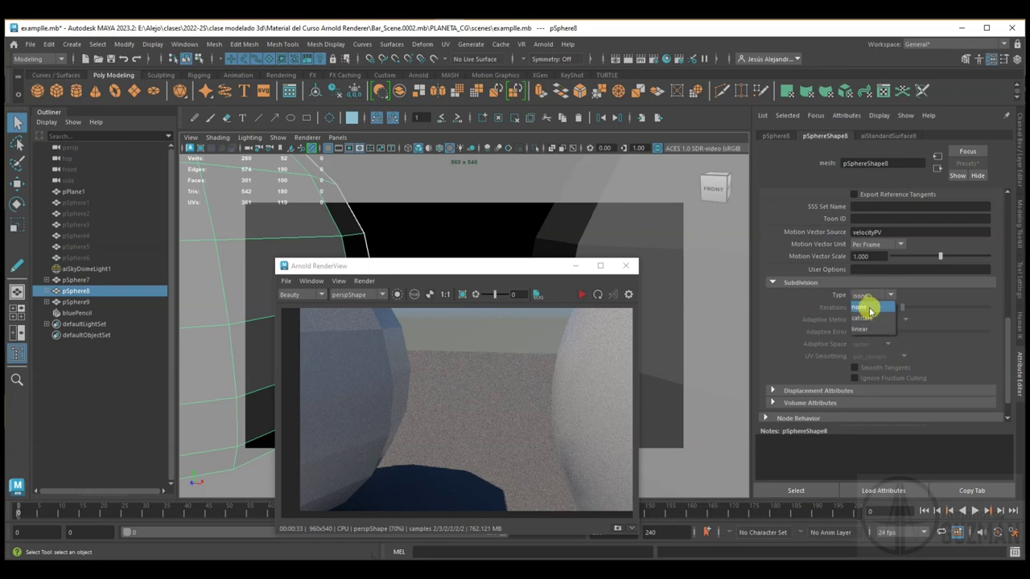
{"action": "left_click", "coordinate": [869, 314]}
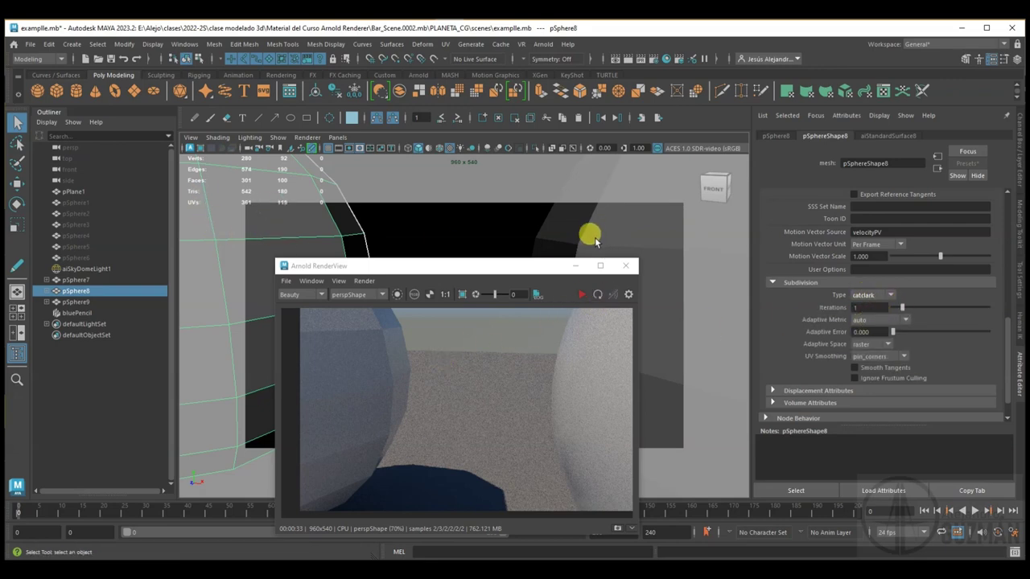
Step: Preview the smoothing in a live Arnold IPR render, then raise pSphere8's iterations to 2
{"action": "left_click", "coordinate": [584, 295]}
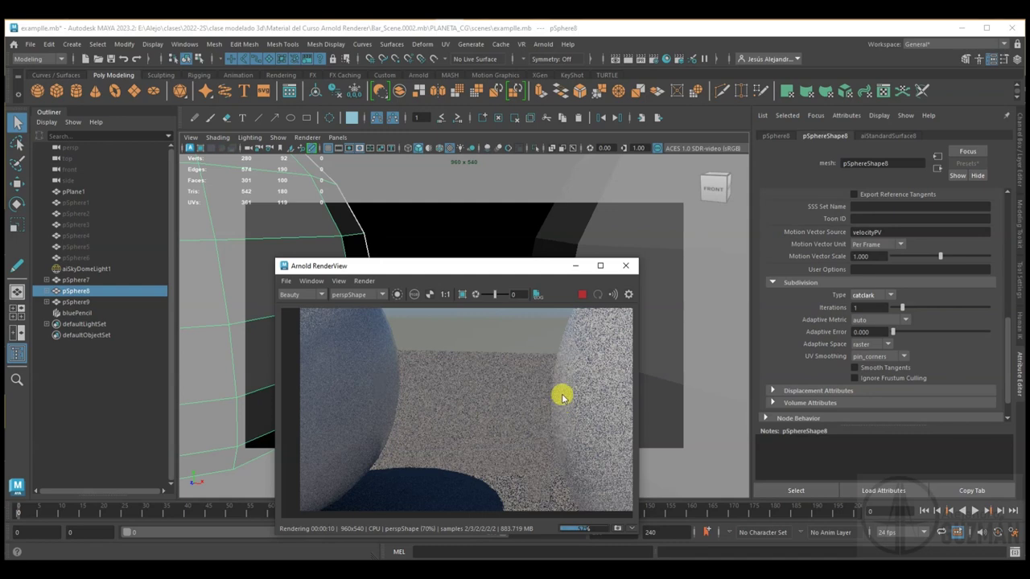
{"action": "left_click", "coordinate": [581, 294]}
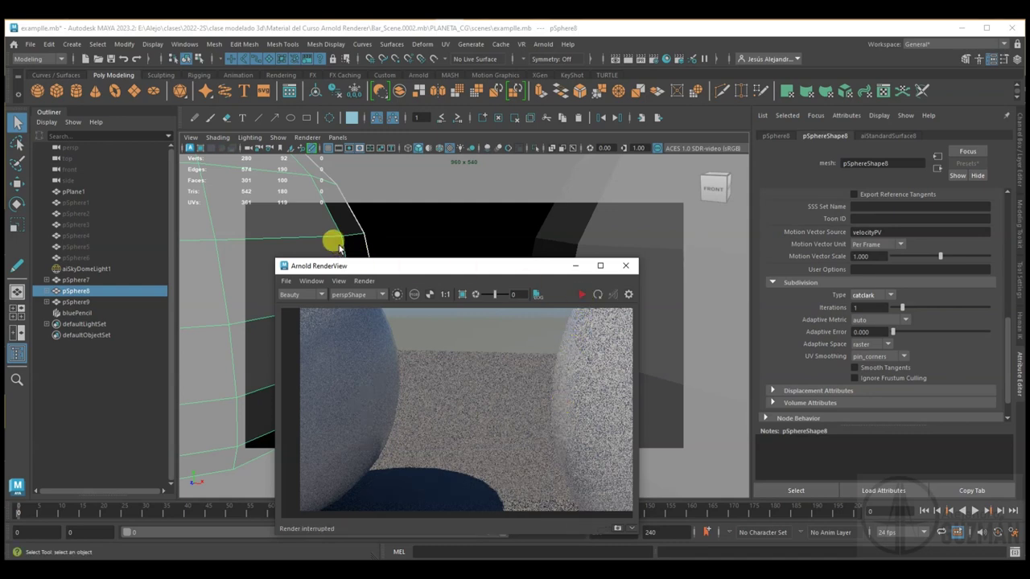
{"action": "left_click_drag", "start_coordinate": [900, 308], "coordinate": [911, 308]}
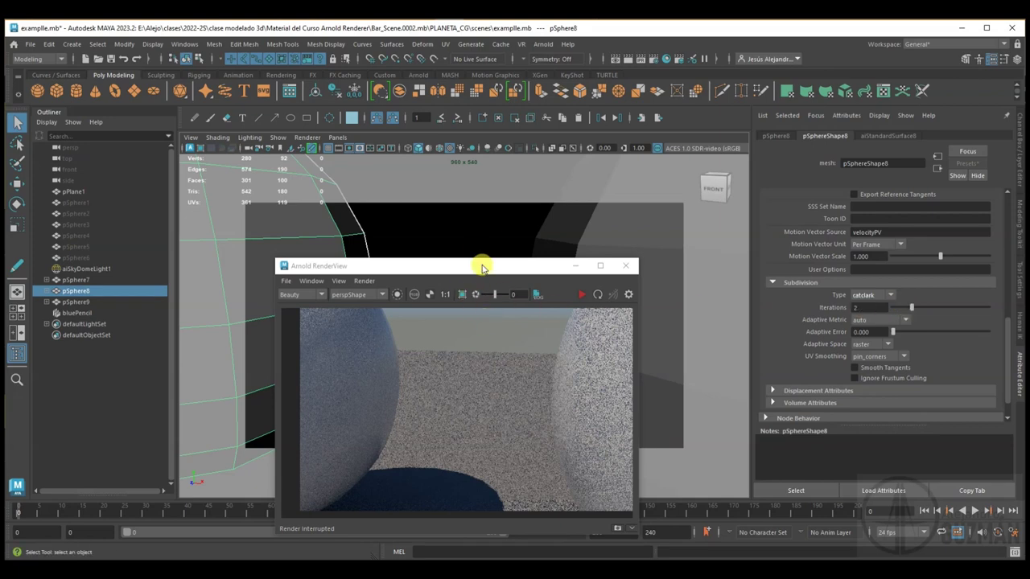
{"action": "left_click_drag", "start_coordinate": [482, 267], "coordinate": [193, 297]}
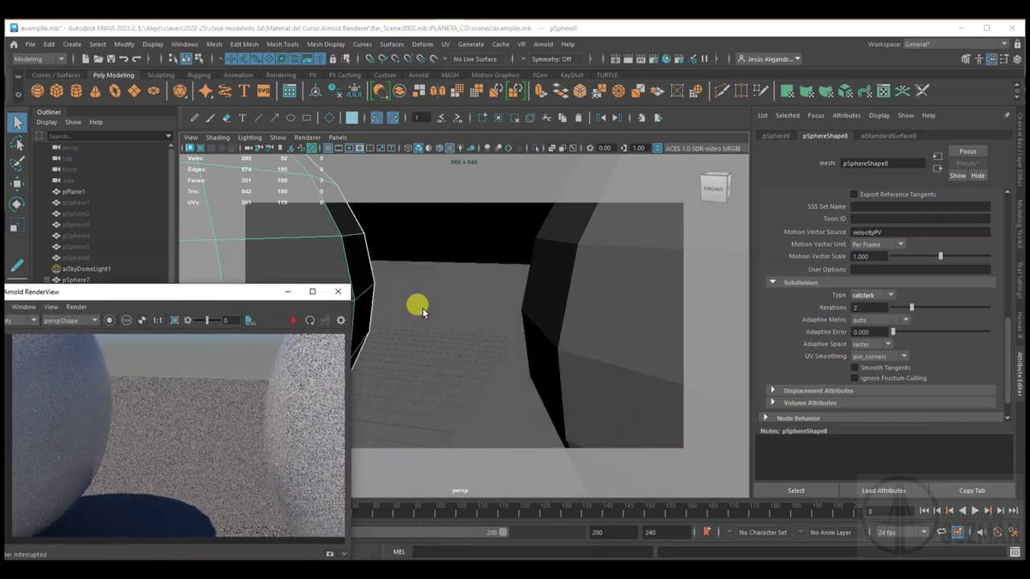
{"action": "left_click", "coordinate": [502, 292]}
Step: Give the Displacement sphere pSphere7 Catmull-Clark subdivision with 3 iterations
{"action": "left_click", "coordinate": [409, 295]}
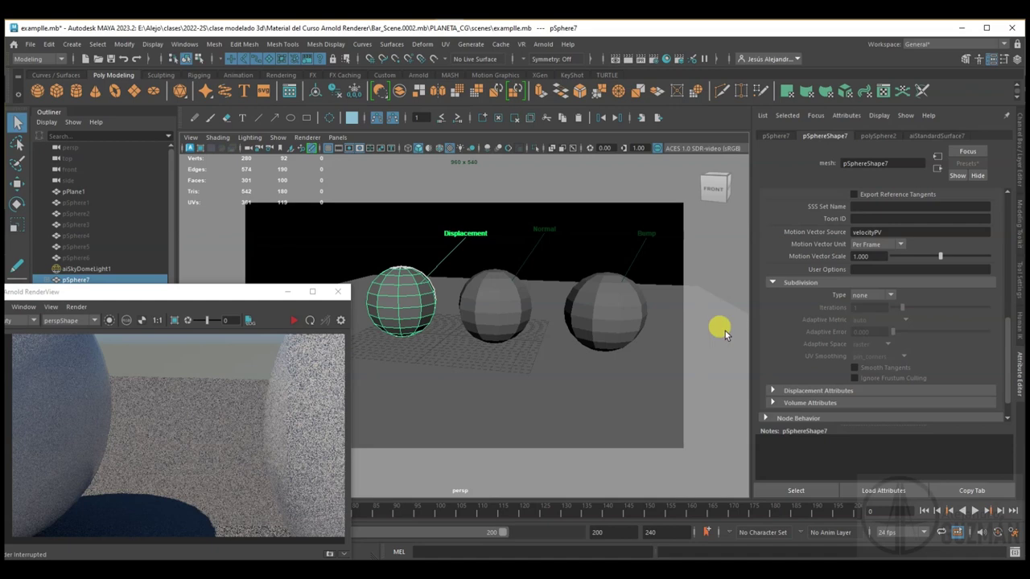
{"action": "left_click", "coordinate": [867, 295]}
{"action": "left_click", "coordinate": [877, 319]}
{"action": "left_click_drag", "start_coordinate": [902, 312], "coordinate": [920, 307]}
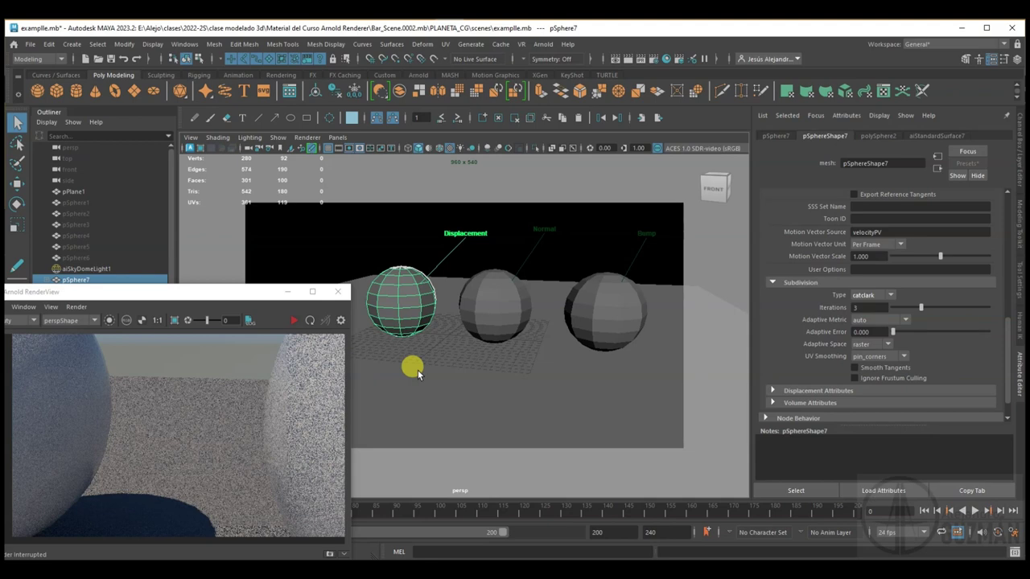
Step: Select the Bump sphere pSphere9 to show its aiStandardSurface9 material, with the texture folder window over Maya
{"action": "left_click", "coordinate": [590, 307]}
{"action": "left_click", "coordinate": [888, 135]}
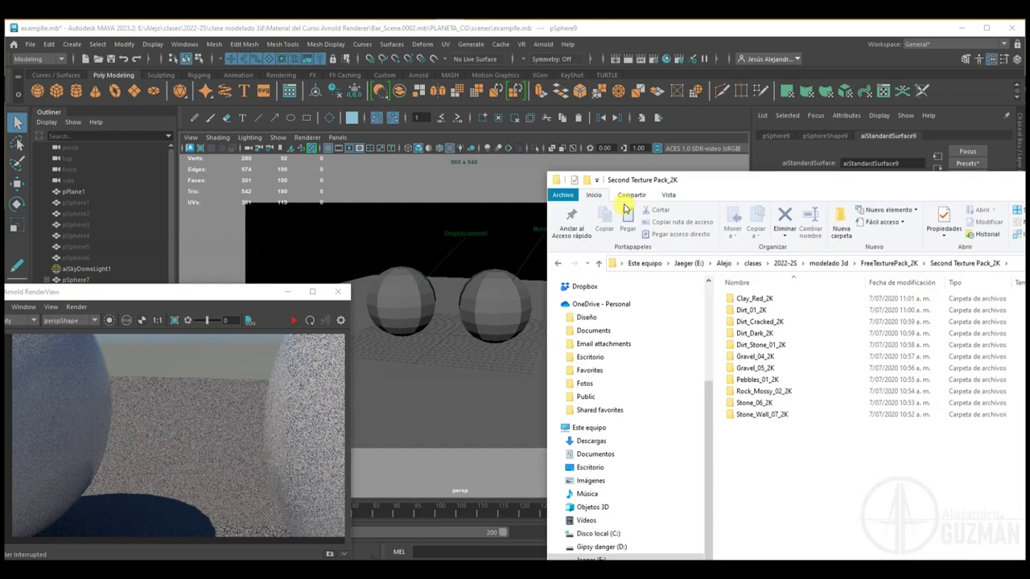
{"action": "left_click_drag", "start_coordinate": [828, 174], "coordinate": [475, 105]}
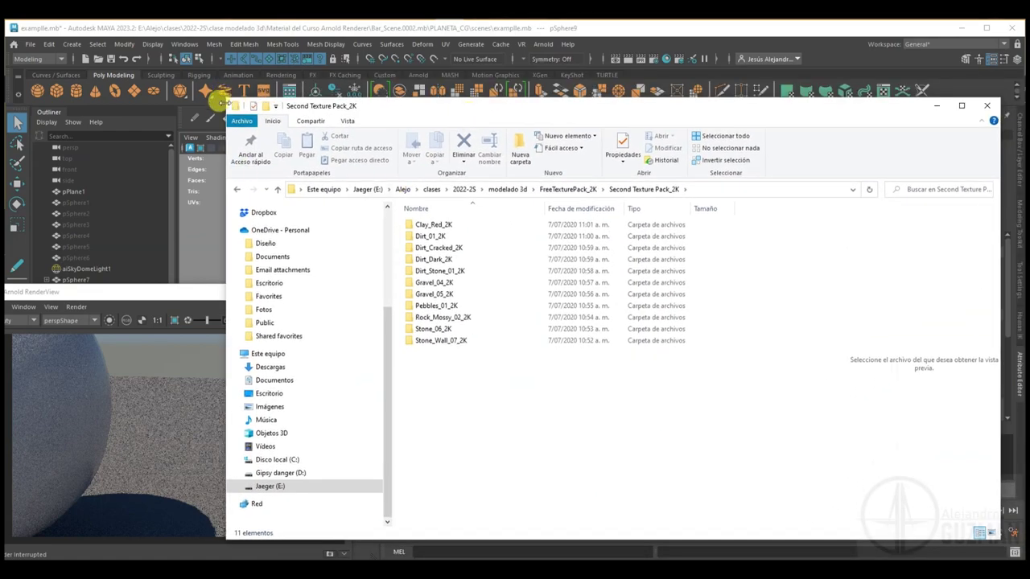
Step: Preview the Rock_Mossy_02_2K diffuse, height, smoothness and normal maps
{"action": "left_click_drag", "start_coordinate": [233, 106], "coordinate": [386, 105]}
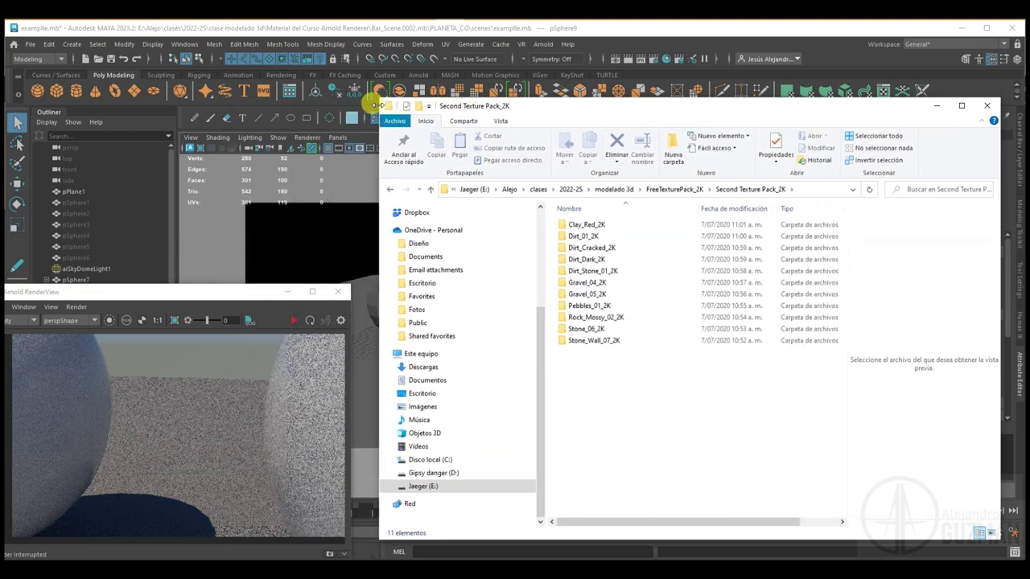
{"action": "double_click", "coordinate": [593, 320]}
{"action": "left_click", "coordinate": [610, 248]}
{"action": "left_click", "coordinate": [656, 241]}
{"action": "left_click", "coordinate": [804, 243]}
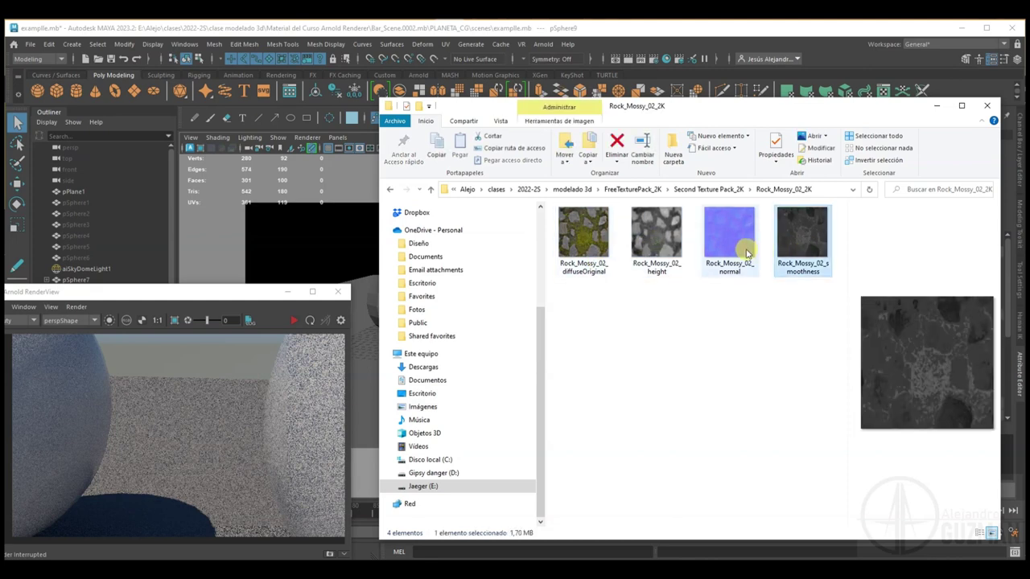
{"action": "left_click", "coordinate": [571, 264]}
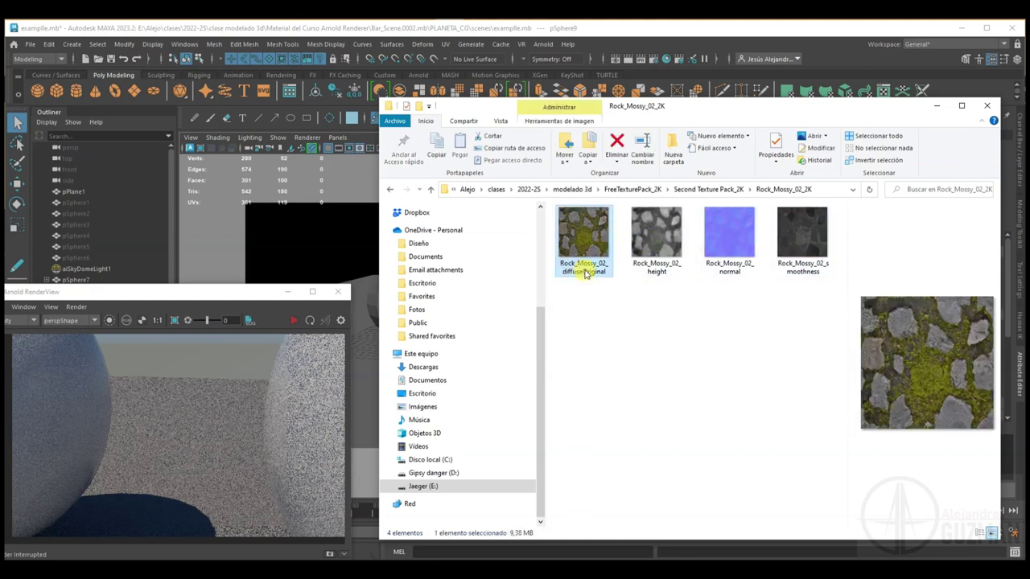
{"action": "left_click", "coordinate": [664, 264]}
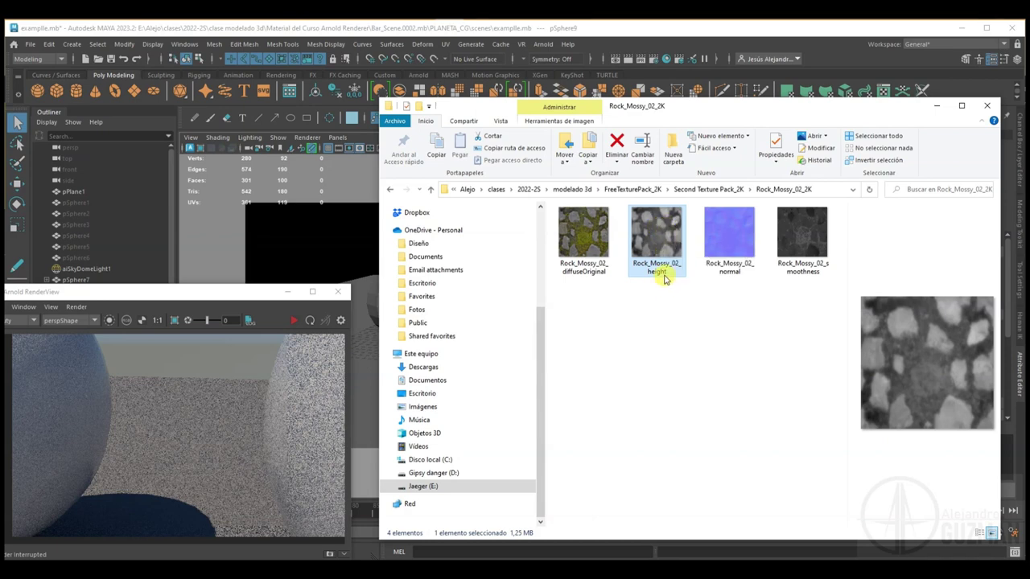
{"action": "left_click", "coordinate": [800, 238]}
{"action": "left_click", "coordinate": [706, 237]}
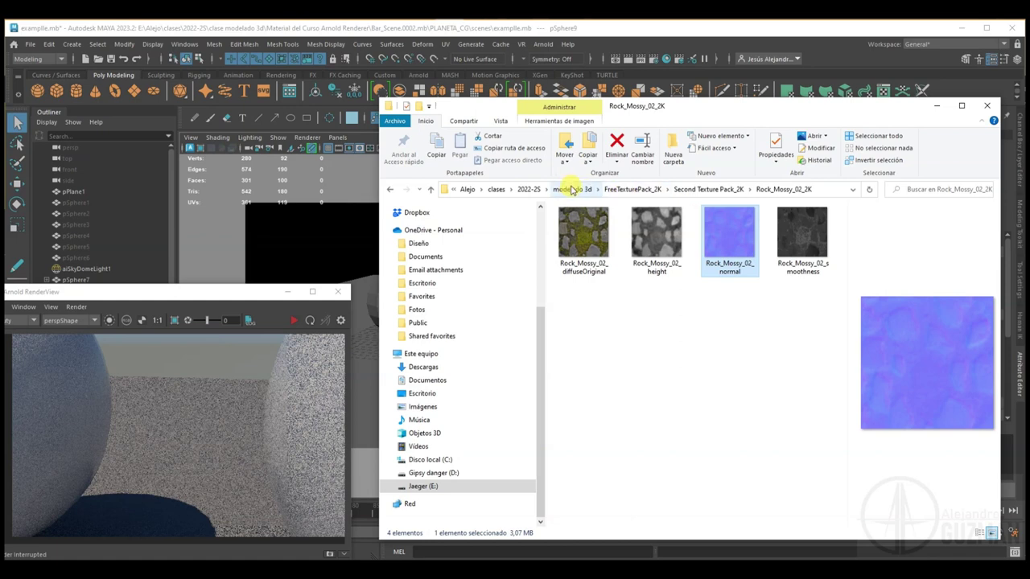
Step: In Second Texture Pack_2K, preview the Clay_Red_2K diffuse, height, normal and smoothness maps
{"action": "left_click", "coordinate": [632, 189]}
{"action": "left_click", "coordinate": [585, 232]}
{"action": "double_click", "coordinate": [563, 227]}
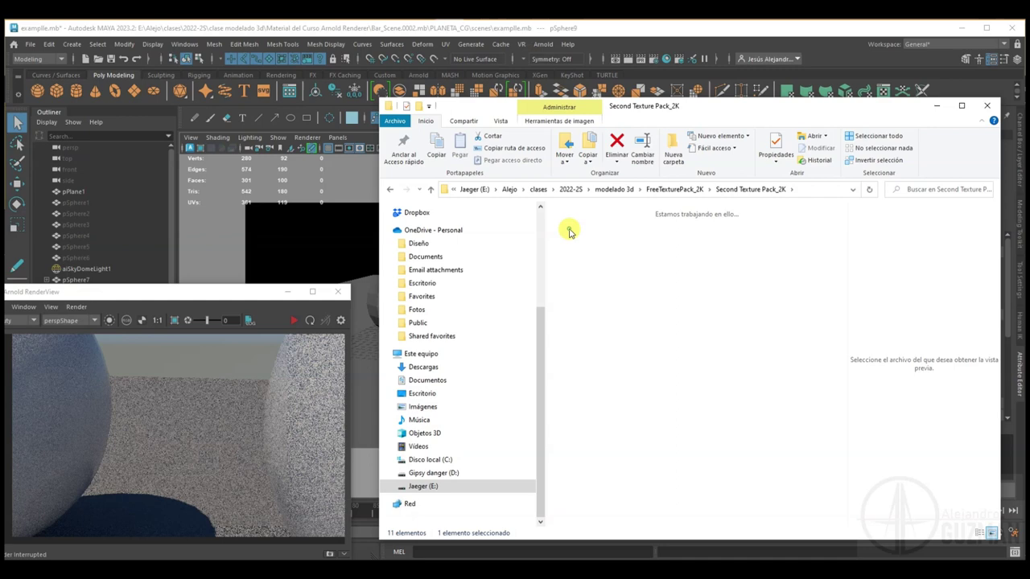
{"action": "double_click", "coordinate": [568, 232]}
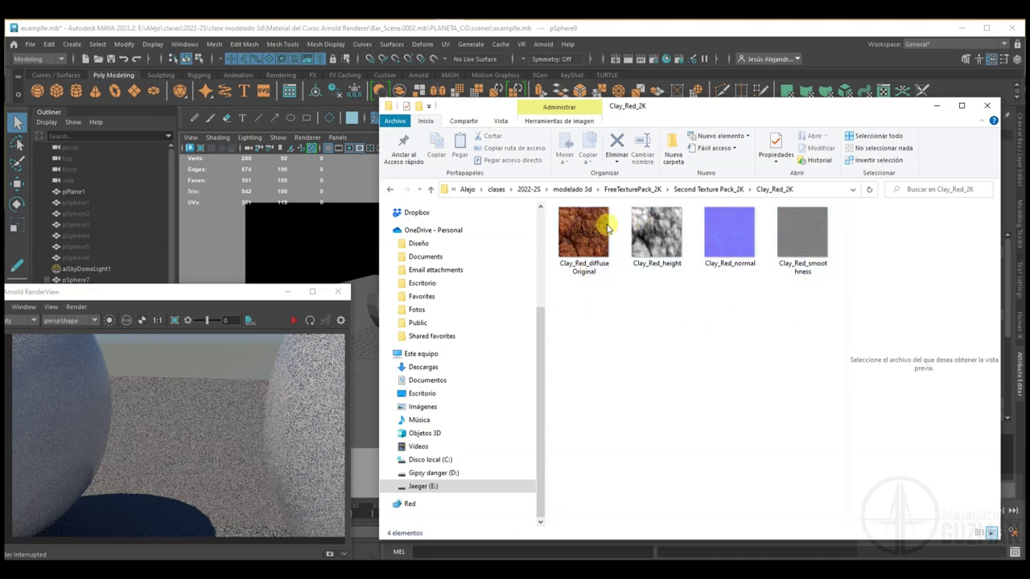
{"action": "left_click", "coordinate": [574, 234]}
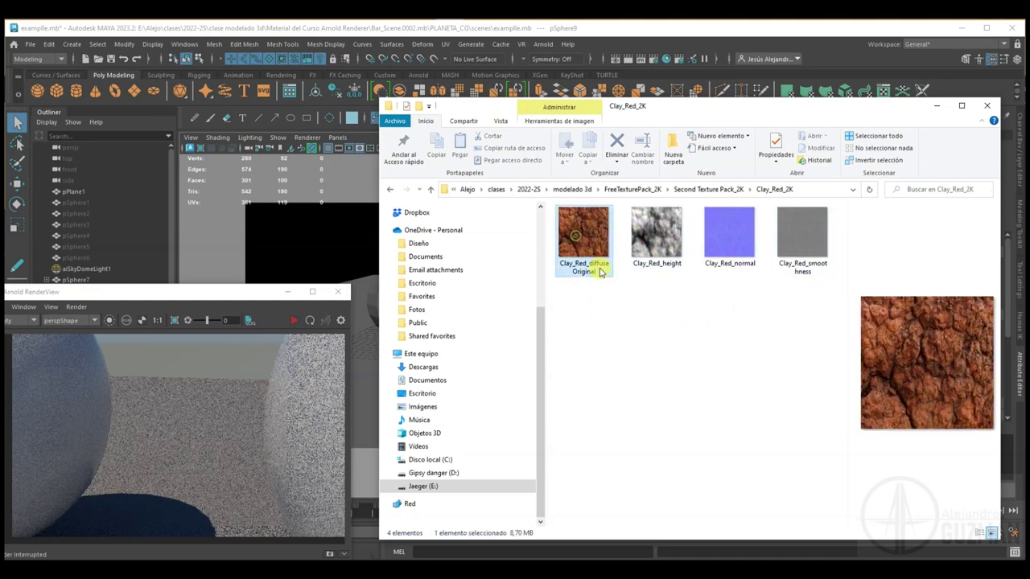
{"action": "left_click", "coordinate": [654, 247]}
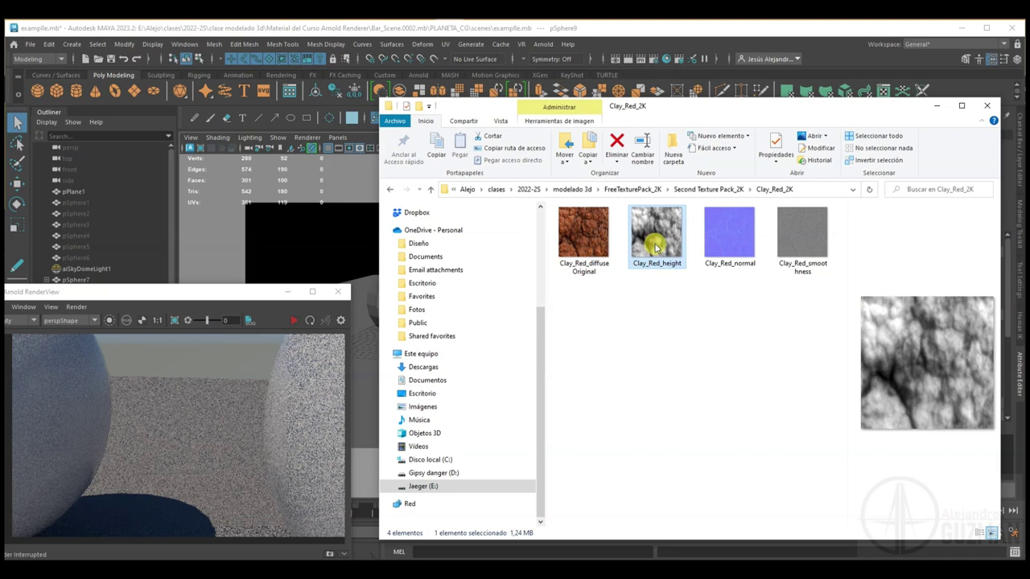
{"action": "left_click", "coordinate": [730, 245]}
{"action": "left_click", "coordinate": [785, 250]}
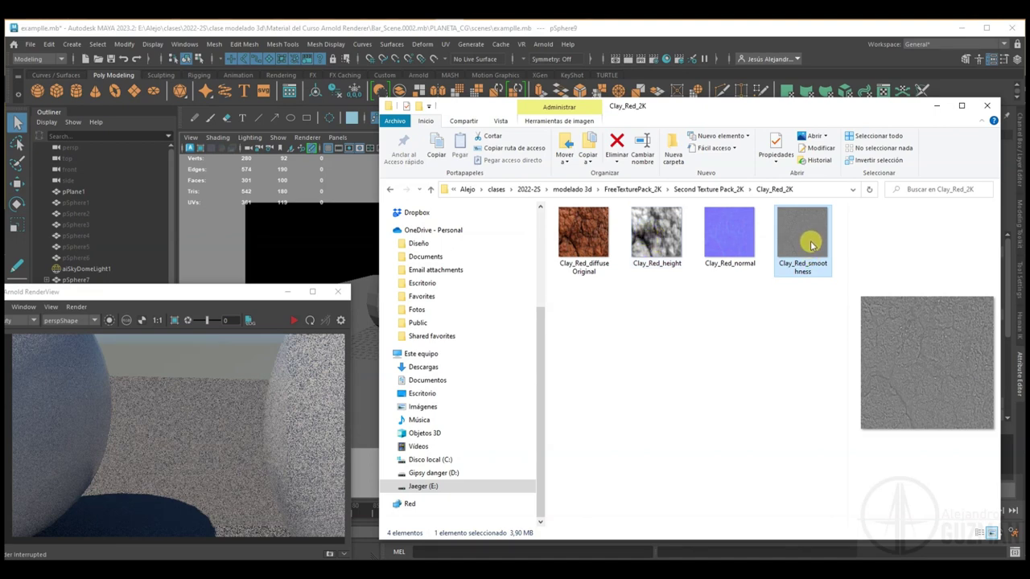
{"action": "left_click", "coordinate": [748, 255]}
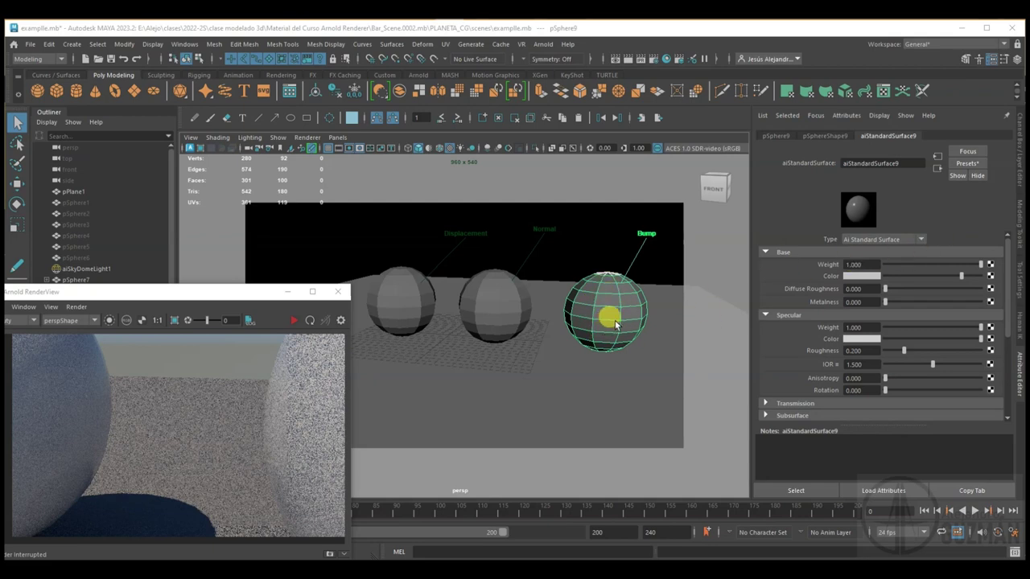
Step: Connect a new File texture to the Bump sphere's Base Color
{"action": "left_click", "coordinate": [989, 266]}
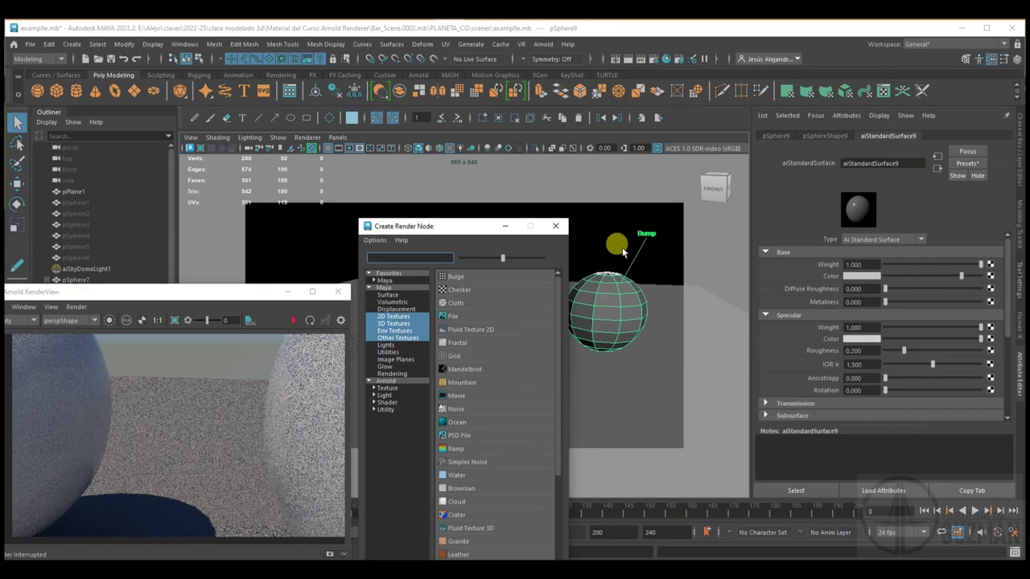
{"action": "left_click", "coordinate": [555, 226]}
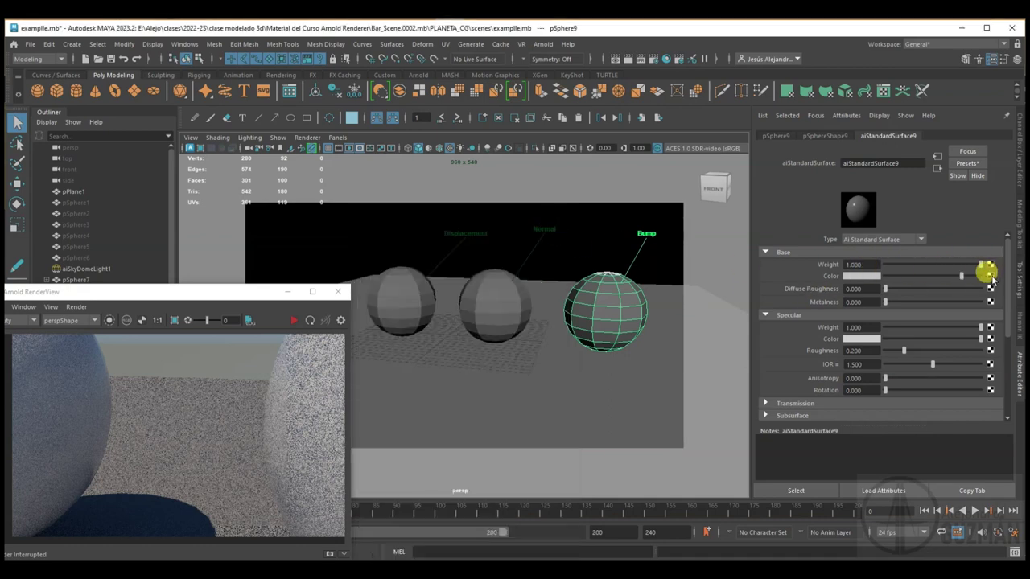
{"action": "left_click", "coordinate": [989, 275]}
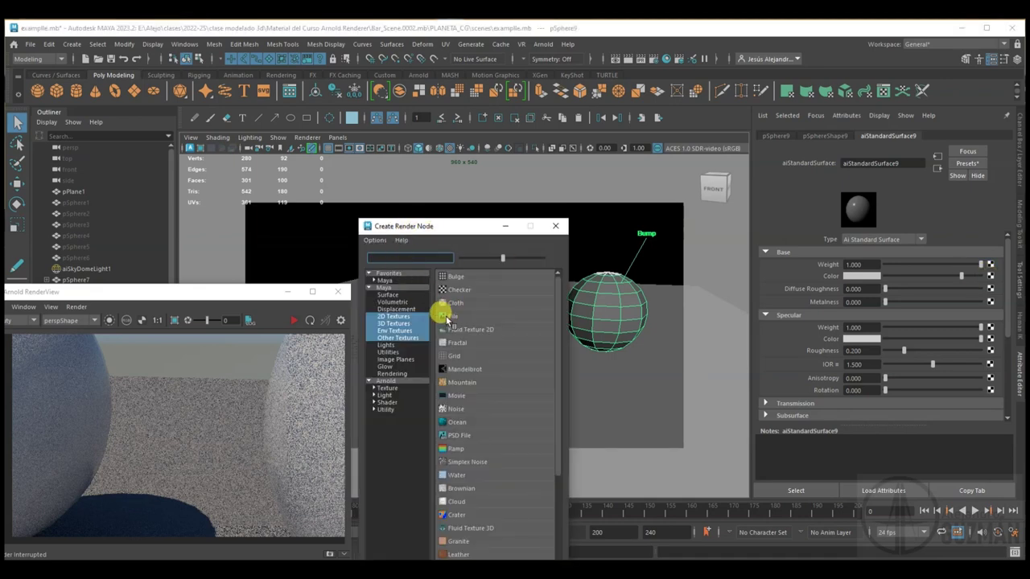
{"action": "left_click", "coordinate": [453, 317]}
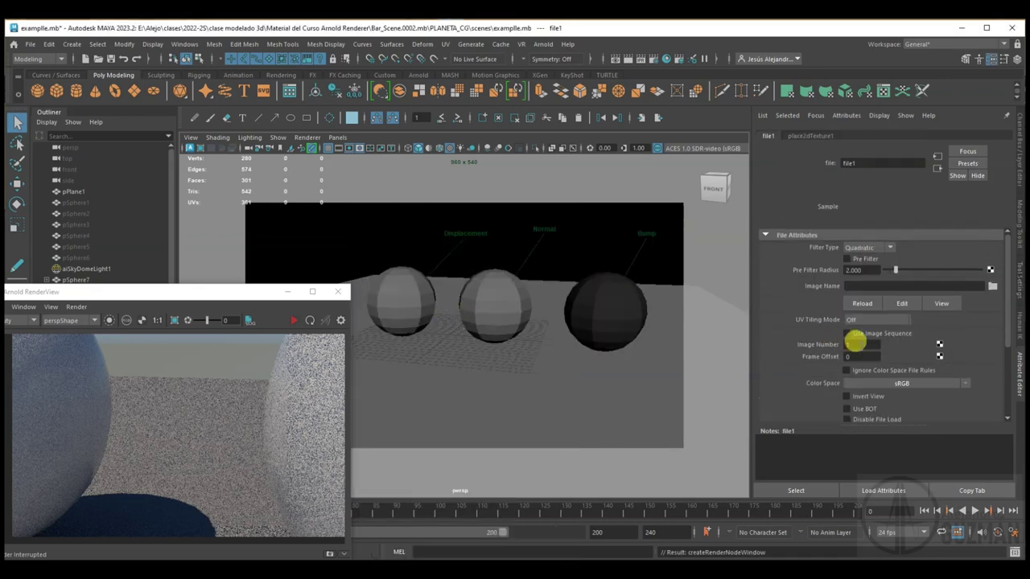
{"action": "left_click", "coordinate": [991, 287]}
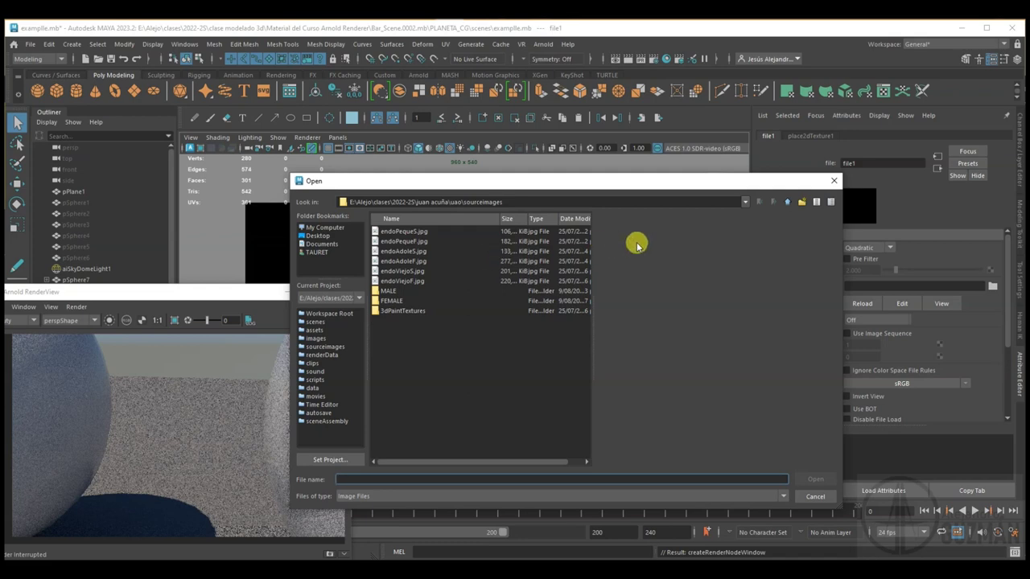
Step: Browse up to 2022-25 and into modelado 3d > FreeTexturePack_2K for the image
{"action": "left_click", "coordinate": [785, 205]}
{"action": "left_click", "coordinate": [786, 204]}
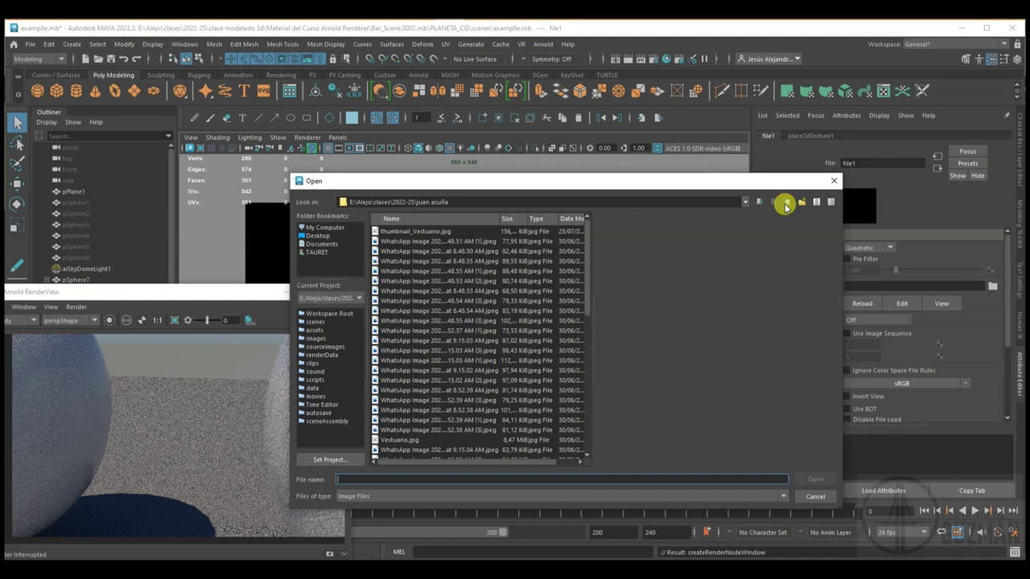
{"action": "left_click", "coordinate": [785, 204]}
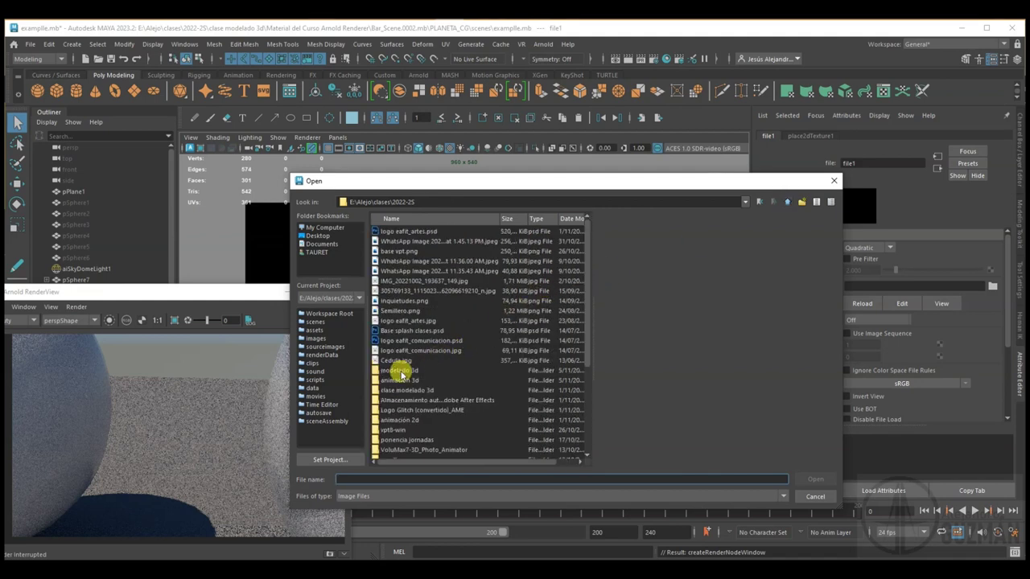
{"action": "left_click", "coordinate": [402, 371]}
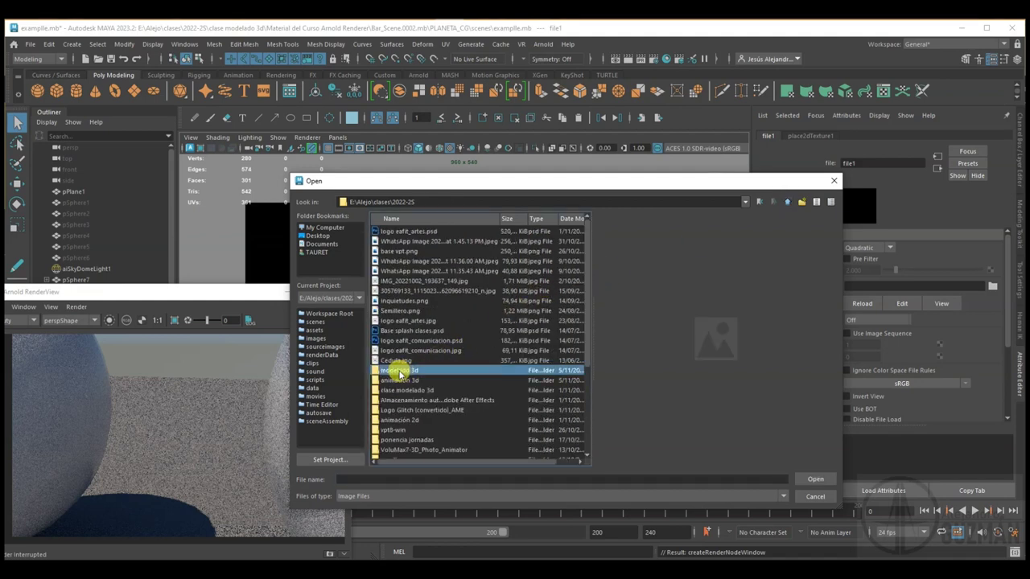
{"action": "double_click", "coordinate": [403, 370]}
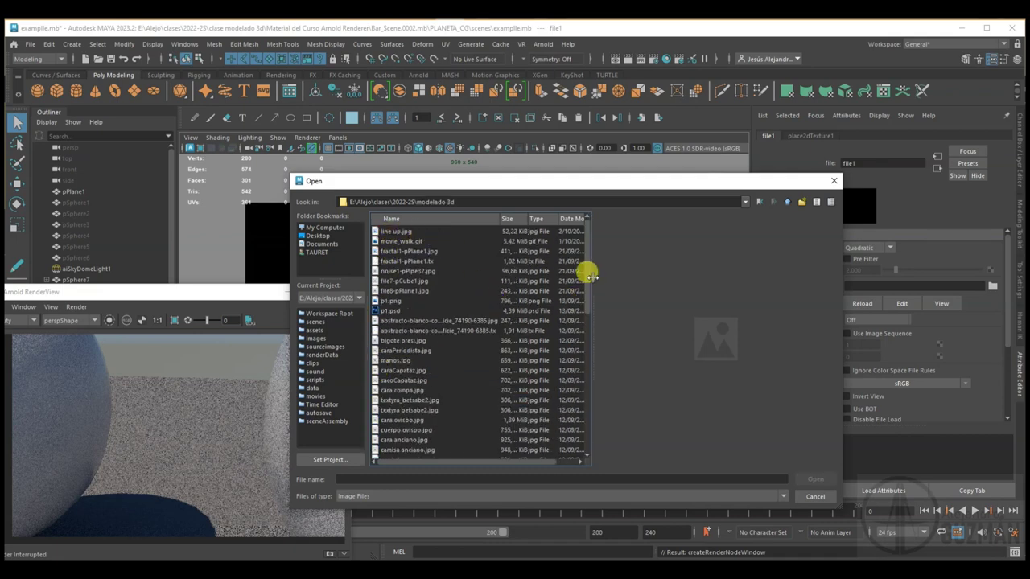
{"action": "scroll", "coordinate": [587, 402], "scroll_direction": "down", "scroll_amount": 4}
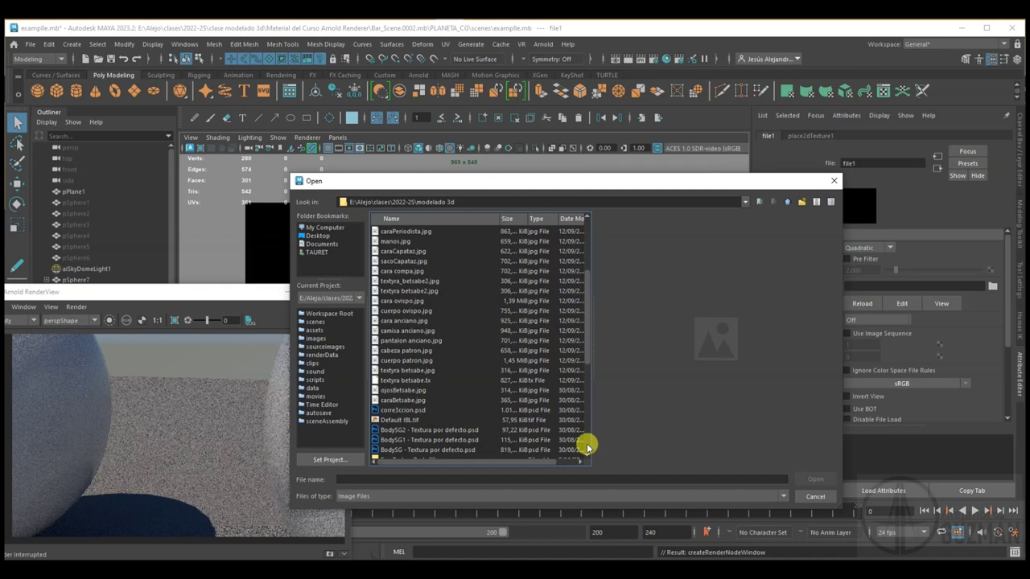
{"action": "scroll", "coordinate": [587, 446], "scroll_direction": "down", "scroll_amount": 7}
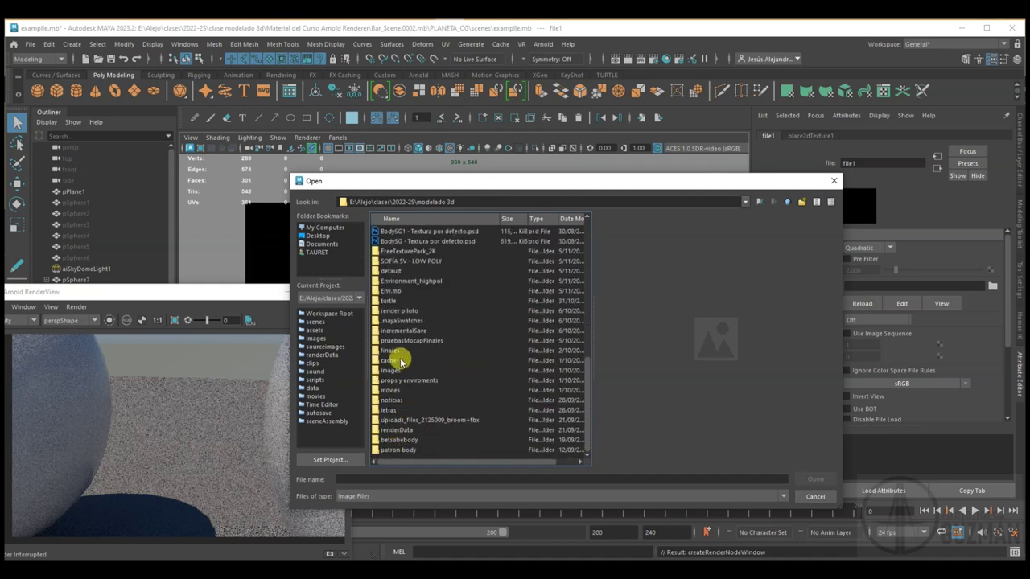
{"action": "left_click", "coordinate": [395, 251]}
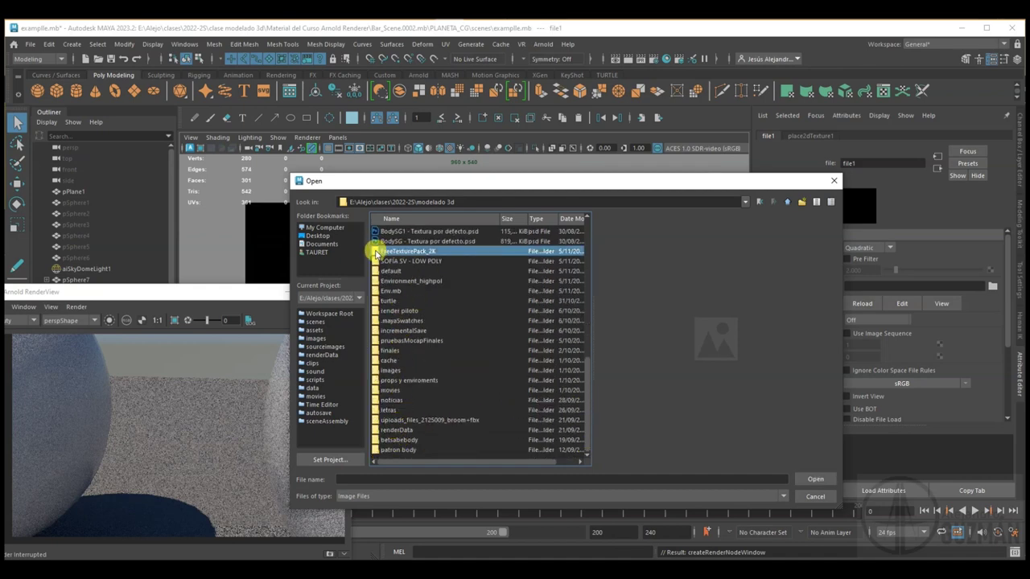
{"action": "double_click", "coordinate": [376, 251]}
Step: Load Clay_Red_height.png from Second Texture Pack_2K > Clay_Red_2K into the file texture
{"action": "left_click", "coordinate": [374, 233]}
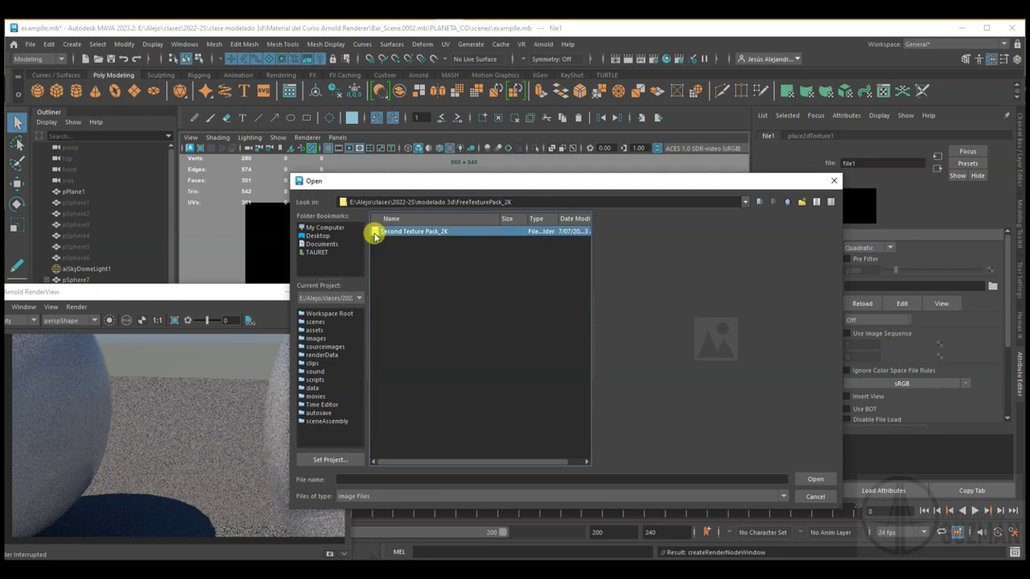
{"action": "double_click", "coordinate": [374, 233]}
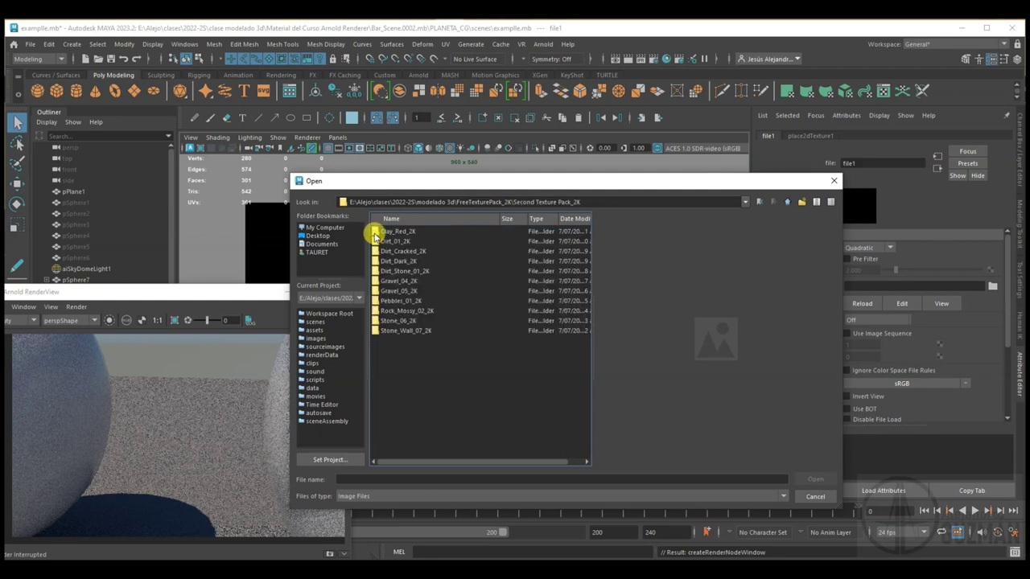
{"action": "double_click", "coordinate": [375, 231]}
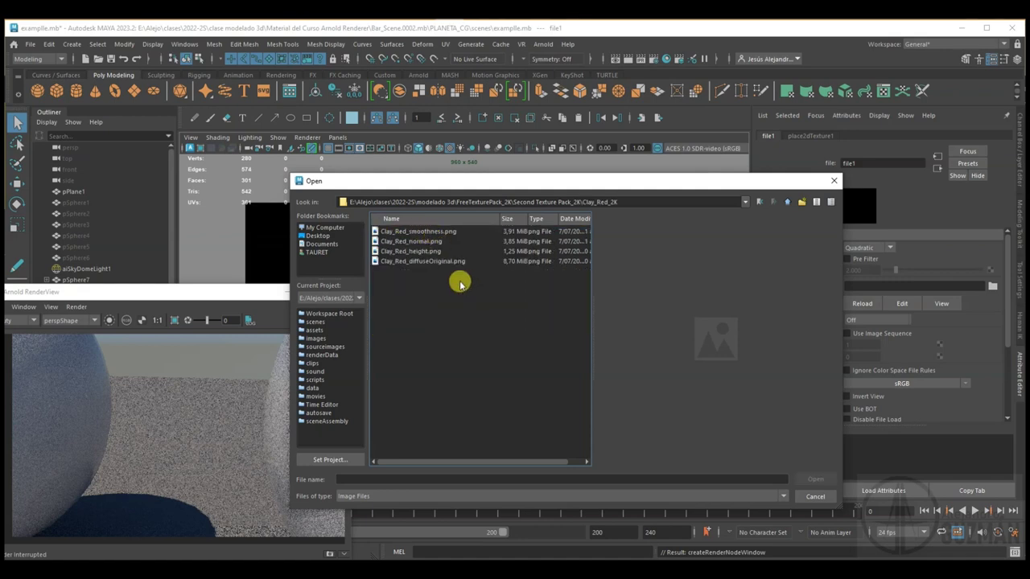
{"action": "left_click", "coordinate": [428, 253]}
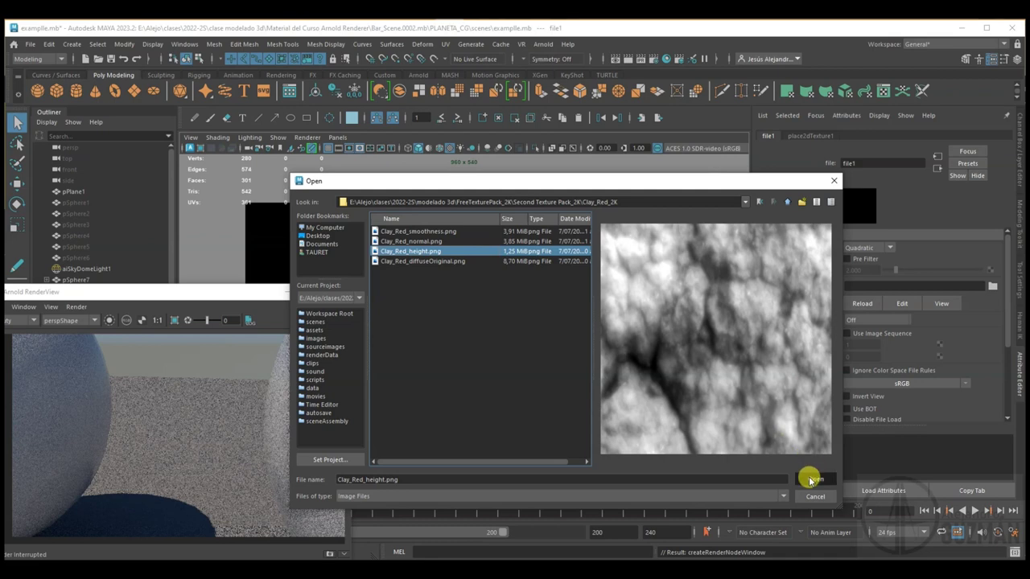
{"action": "left_click", "coordinate": [812, 478]}
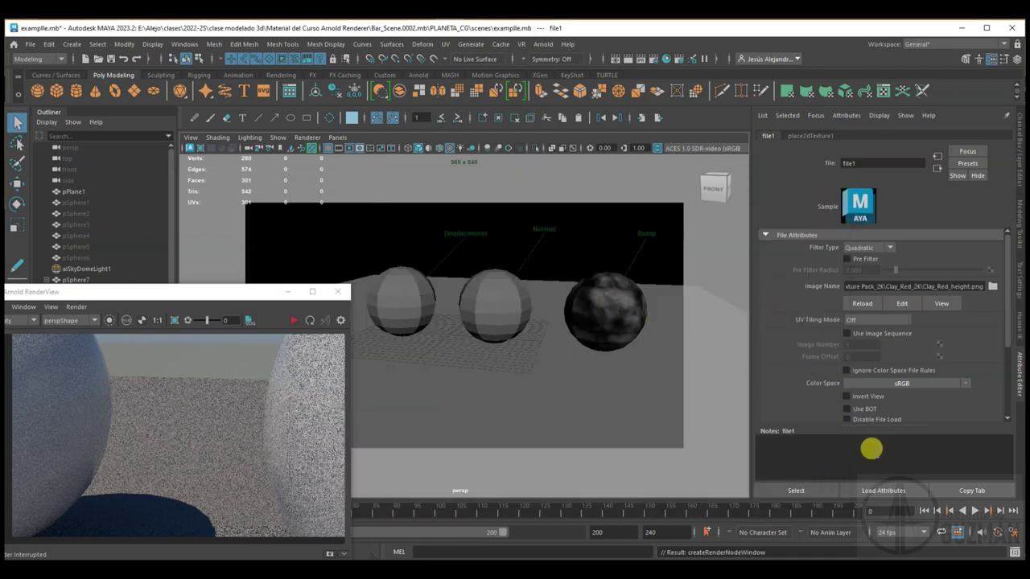
Step: Replace the image with Clay_Red_diffuseOriginal.png so the sphere shows red clay
{"action": "left_click", "coordinate": [992, 286]}
{"action": "left_click", "coordinate": [434, 231]}
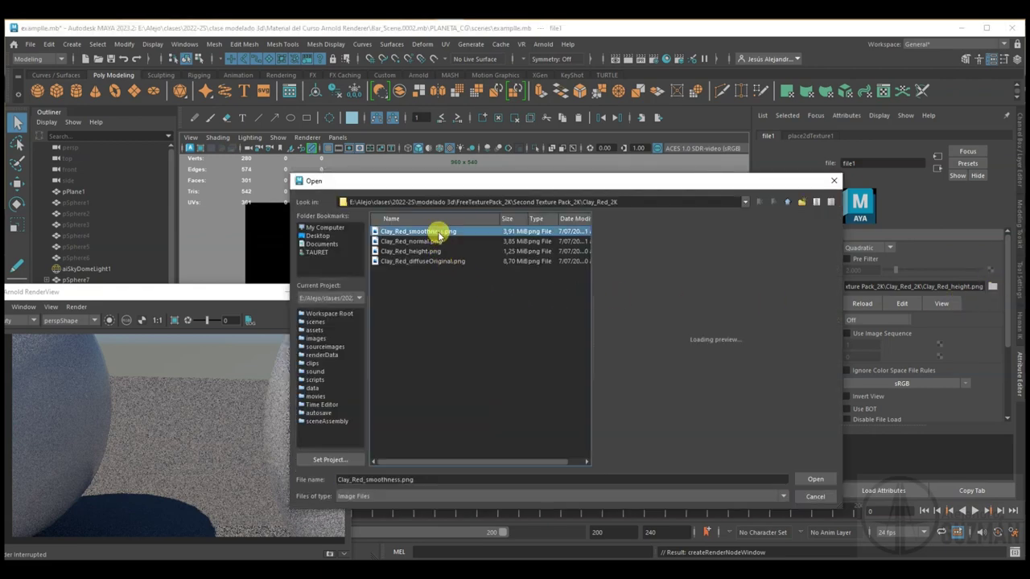
{"action": "left_click", "coordinate": [426, 261]}
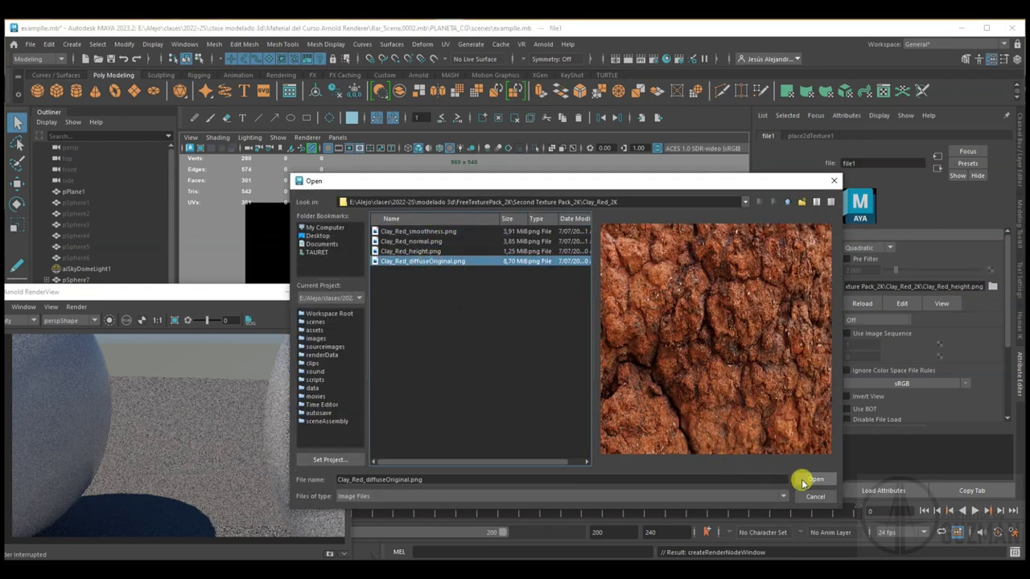
{"action": "left_click", "coordinate": [813, 478]}
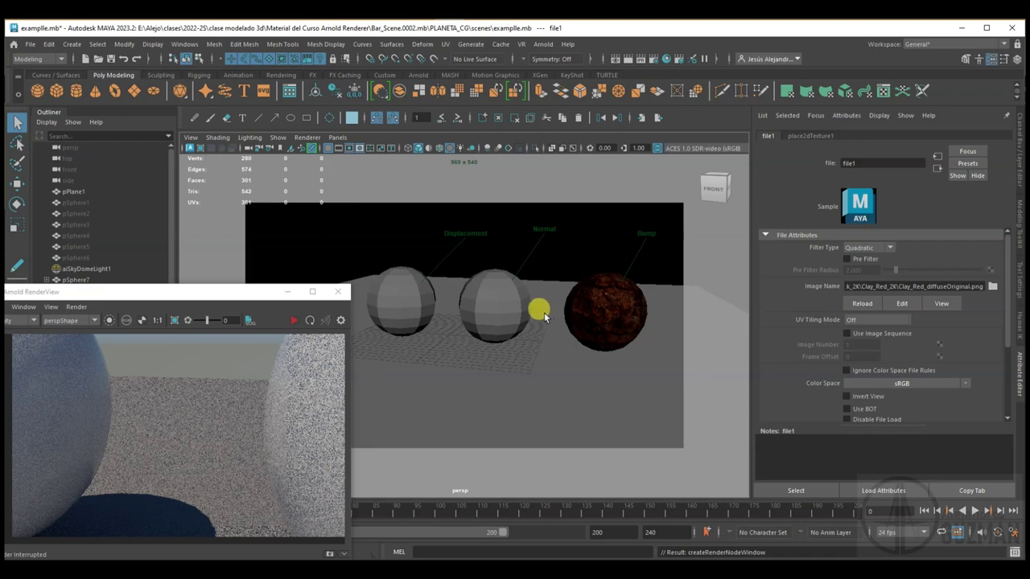
{"action": "left_click", "coordinate": [600, 323]}
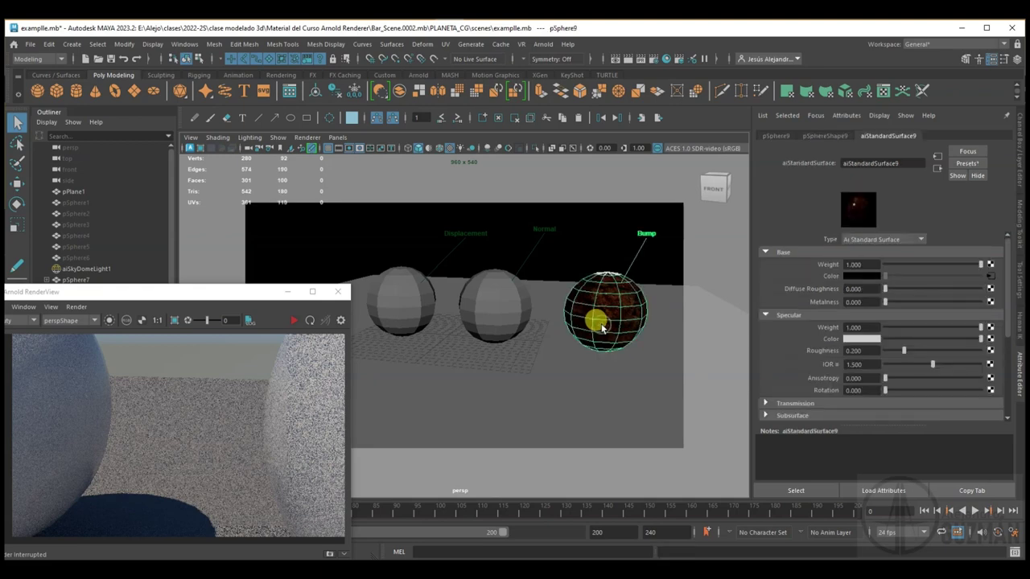
Step: Break the clay texture's Base Color connection and start a texture for Geometry's Bump Mapping
{"action": "right_click", "coordinate": [829, 278]}
{"action": "left_click", "coordinate": [844, 306]}
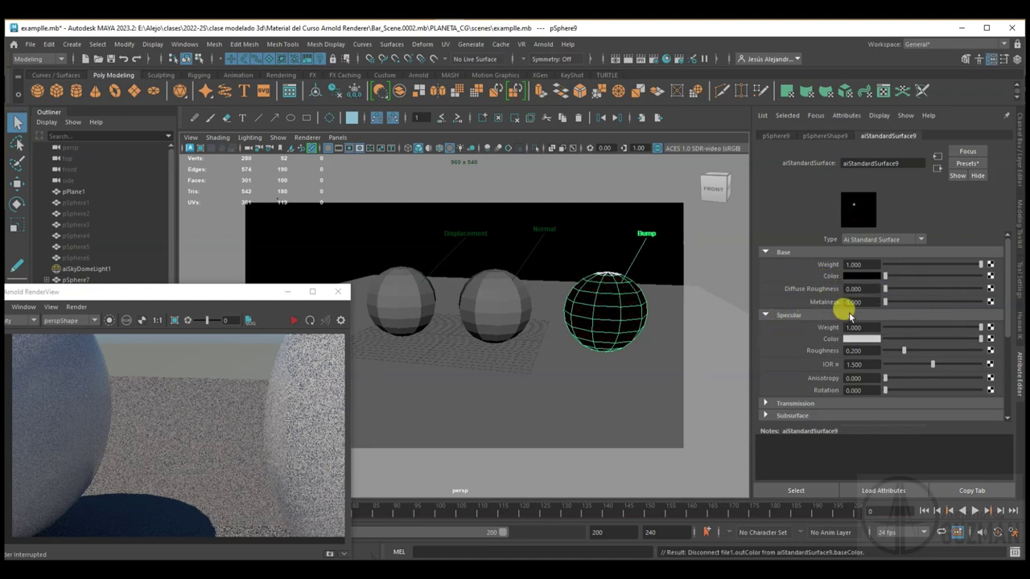
{"action": "left_click", "coordinate": [764, 252]}
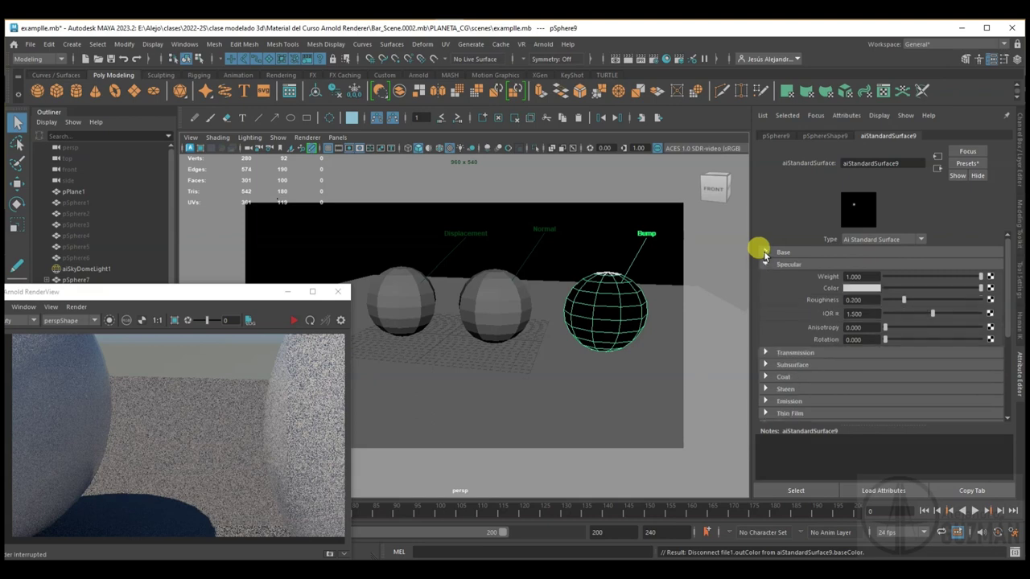
{"action": "left_click", "coordinate": [765, 265]}
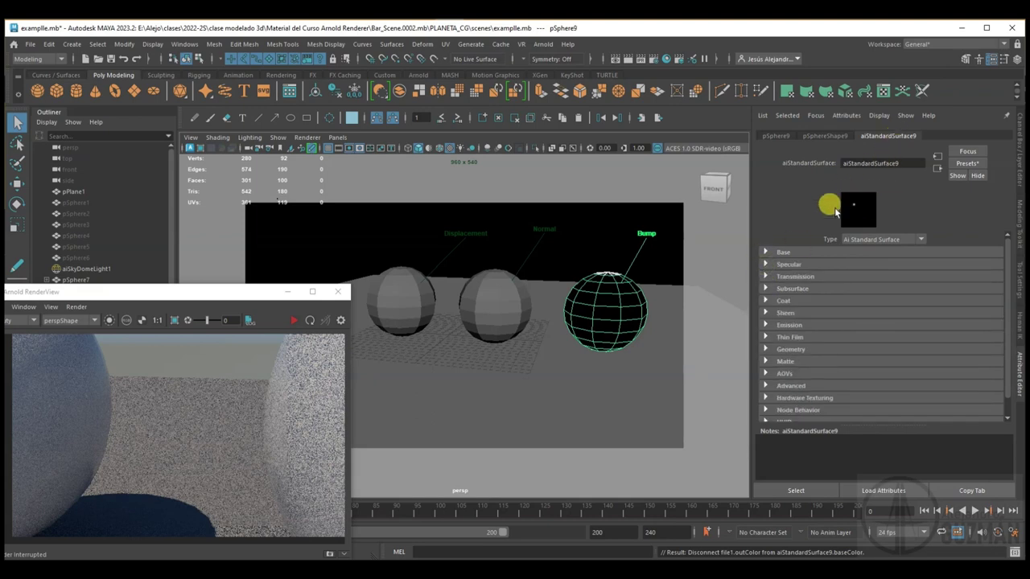
{"action": "left_click", "coordinate": [764, 349]}
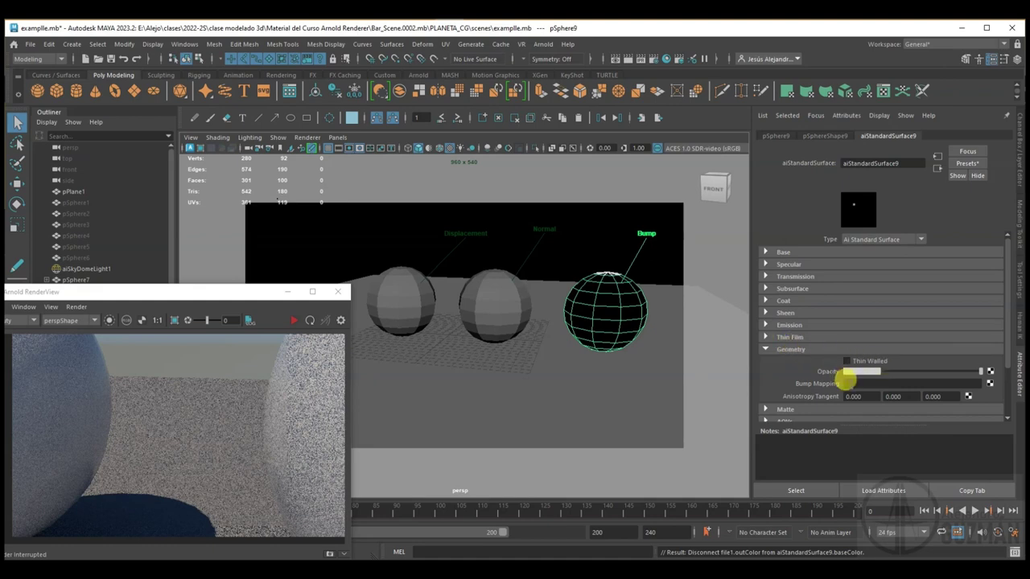
{"action": "left_click", "coordinate": [988, 383]}
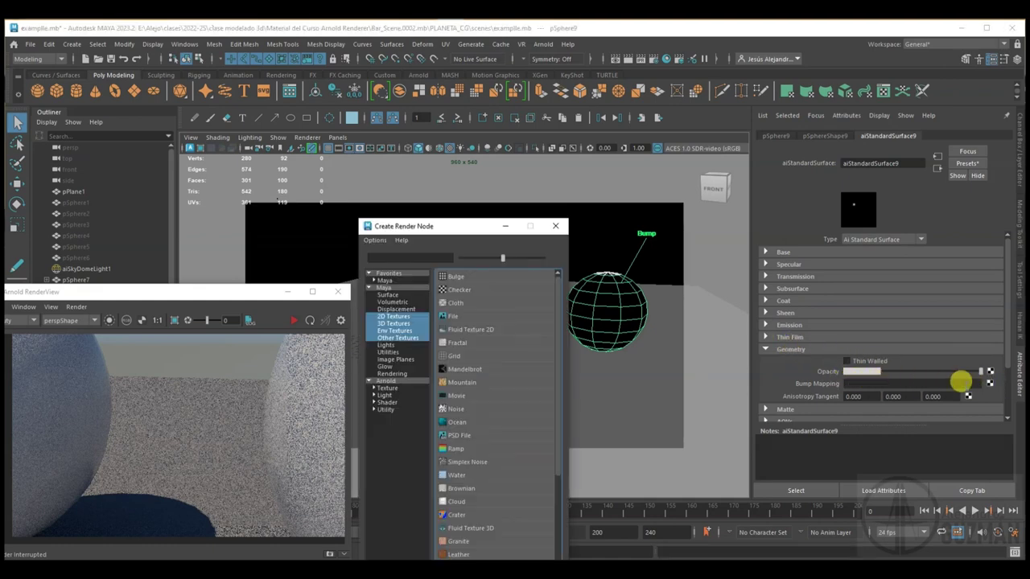
Step: Create a File texture for the bump and browse up to the 2022-25 folder
{"action": "left_click", "coordinate": [461, 311]}
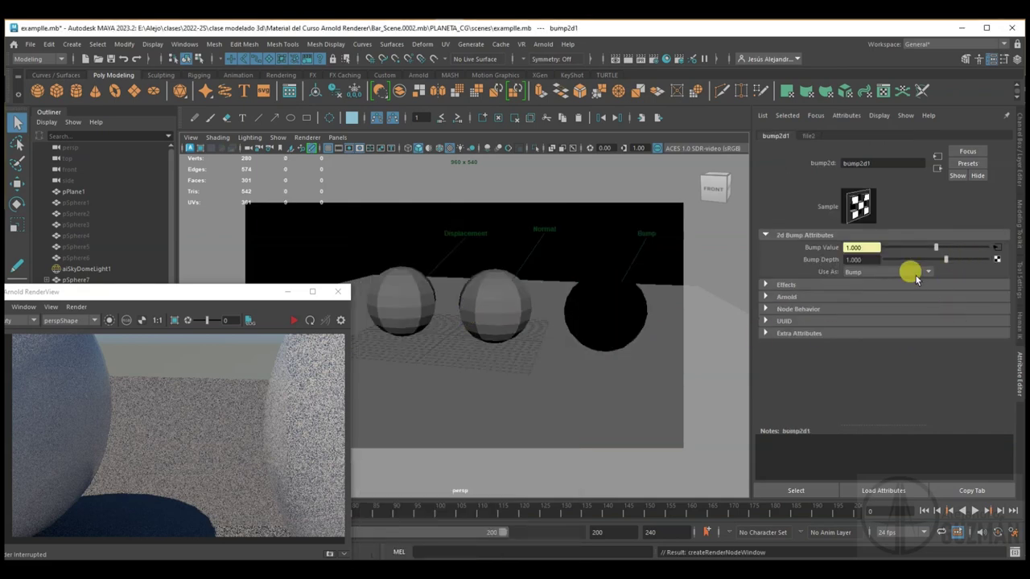
{"action": "left_click", "coordinate": [808, 135]}
{"action": "left_click", "coordinate": [991, 287]}
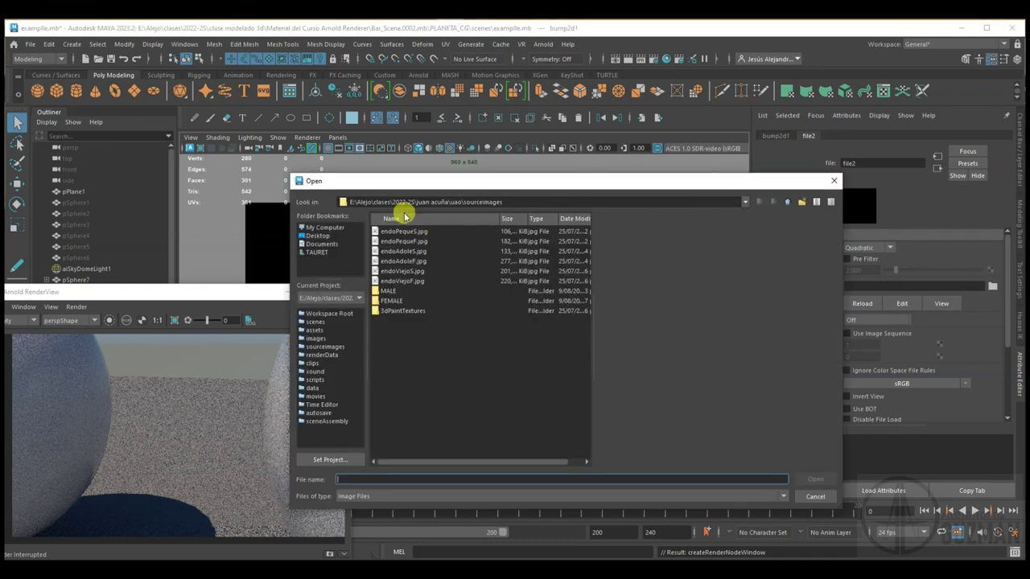
{"action": "left_click", "coordinate": [551, 228]}
{"action": "left_click", "coordinate": [551, 226]}
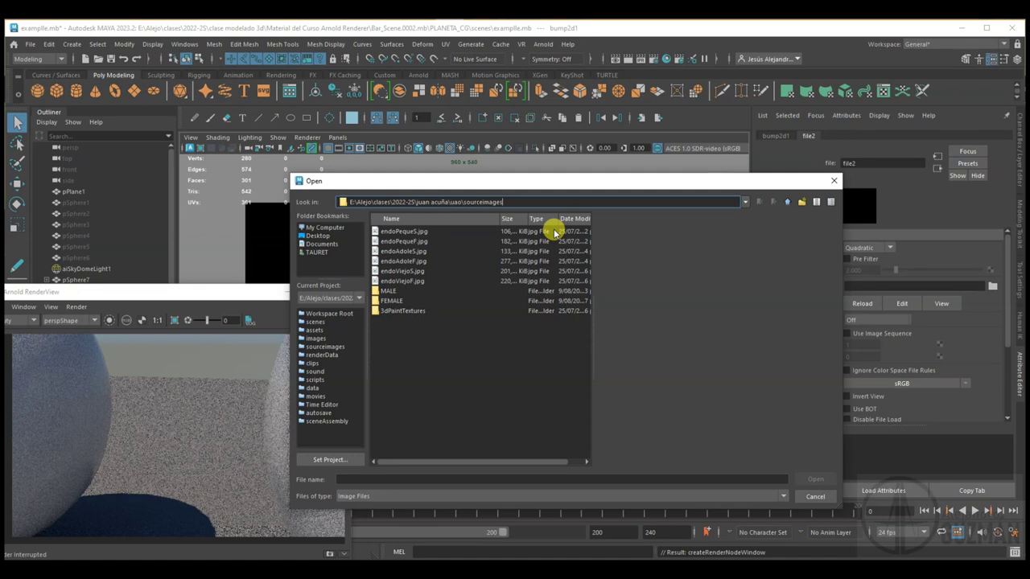
{"action": "left_click", "coordinate": [743, 202]}
{"action": "left_click", "coordinate": [399, 241]}
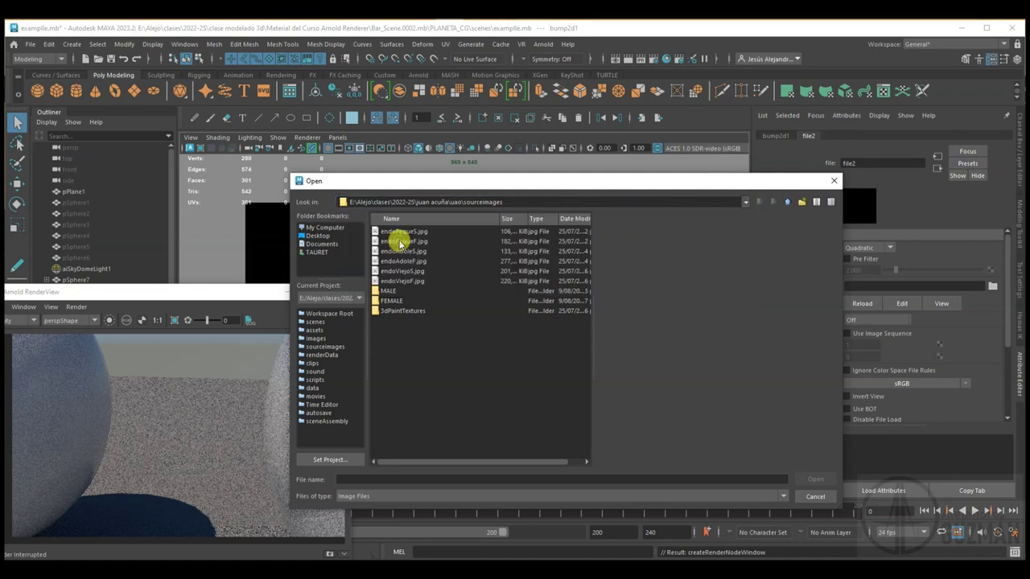
{"action": "key", "text": "BackSpace"}
{"action": "key", "text": "BackSpace"}
{"action": "key", "text": "BackSpace"}
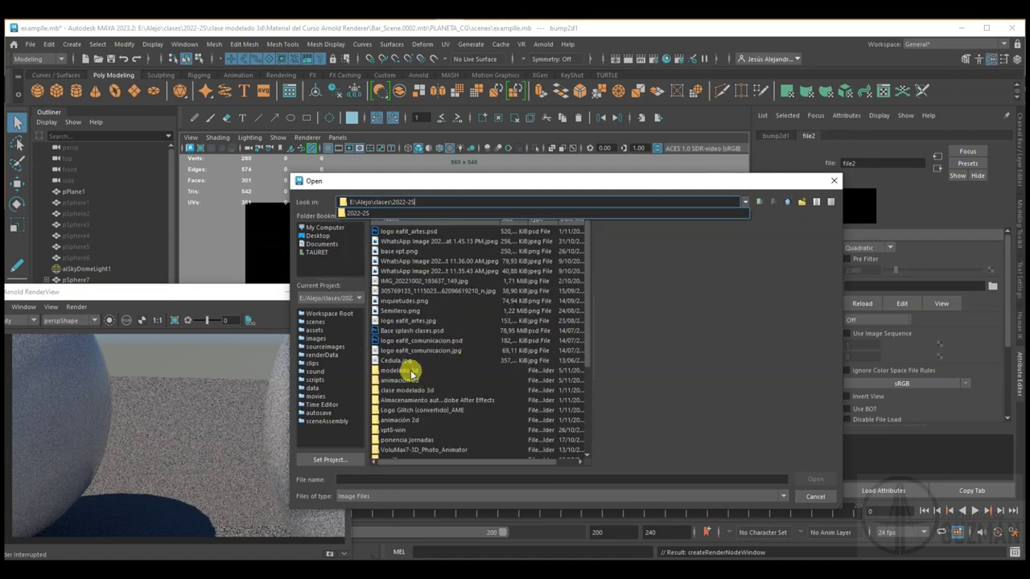
Step: Load Clay_Red_height.png from modelado 3d > FreeTexturePack_2K > Second Texture Pack_2K > Clay_Red_2K
{"action": "double_click", "coordinate": [409, 369]}
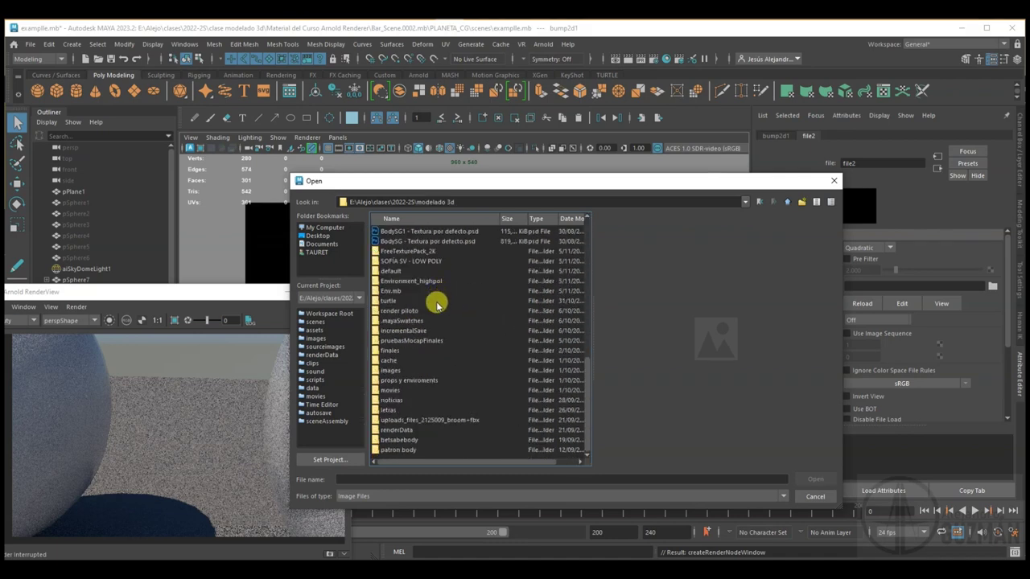
{"action": "double_click", "coordinate": [408, 251]}
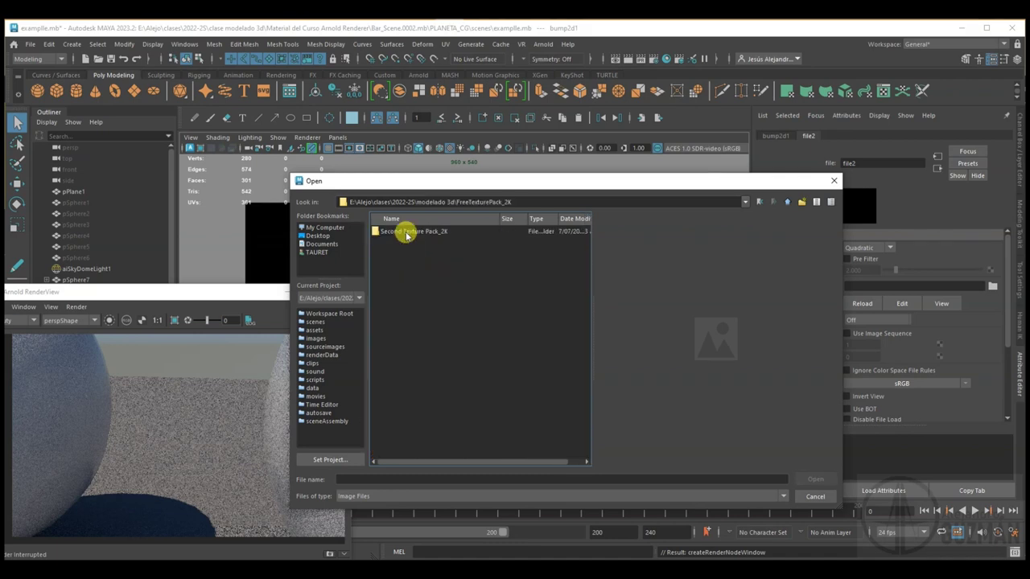
{"action": "double_click", "coordinate": [406, 233]}
{"action": "double_click", "coordinate": [398, 233]}
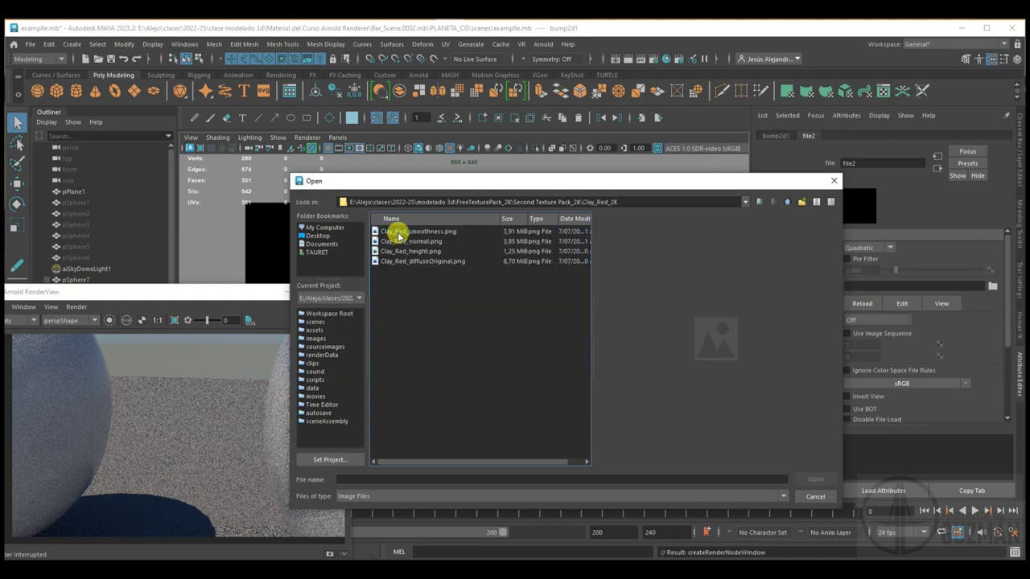
{"action": "left_click", "coordinate": [434, 253]}
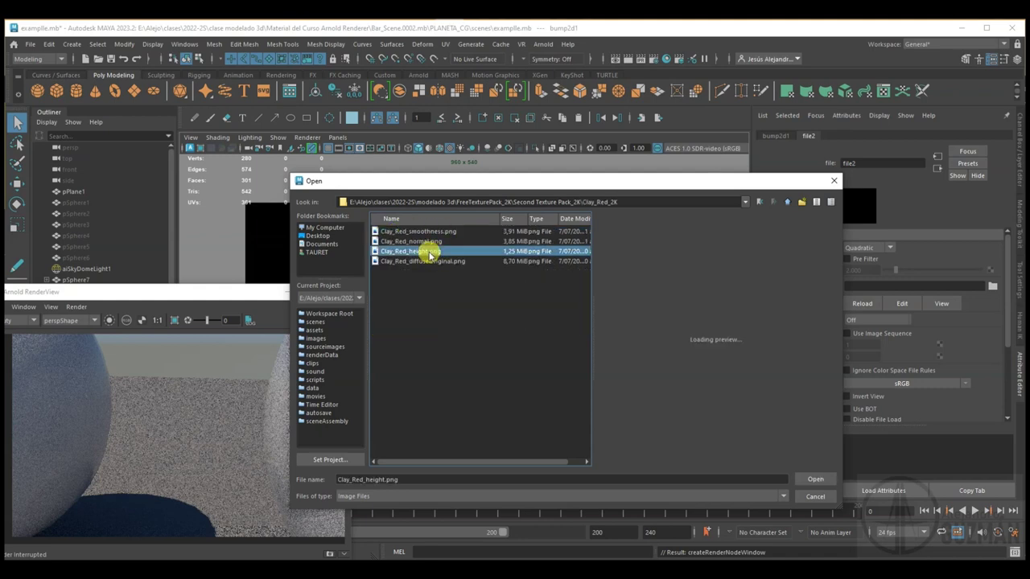
{"action": "left_click", "coordinate": [812, 480]}
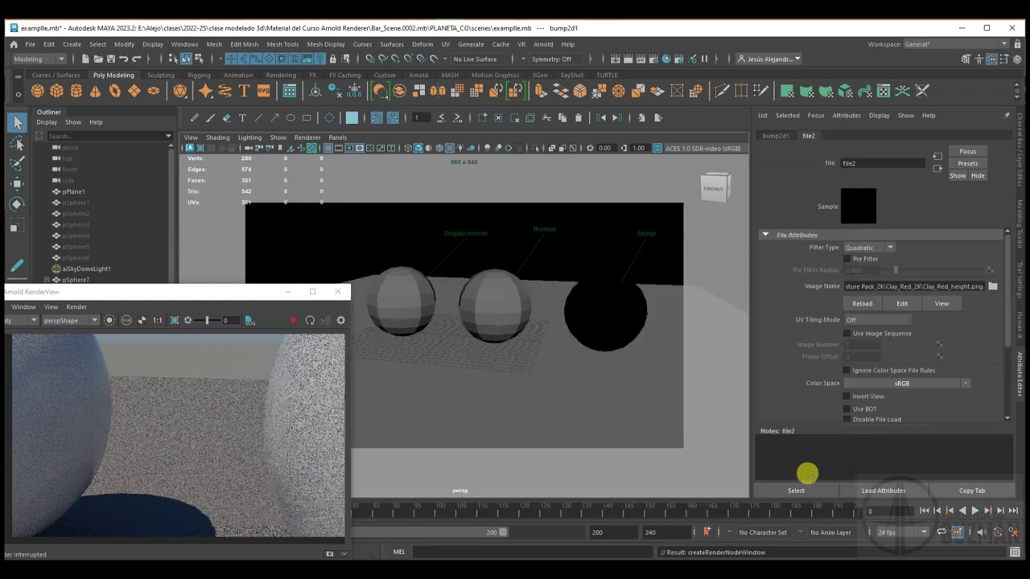
{"action": "left_click", "coordinate": [610, 322]}
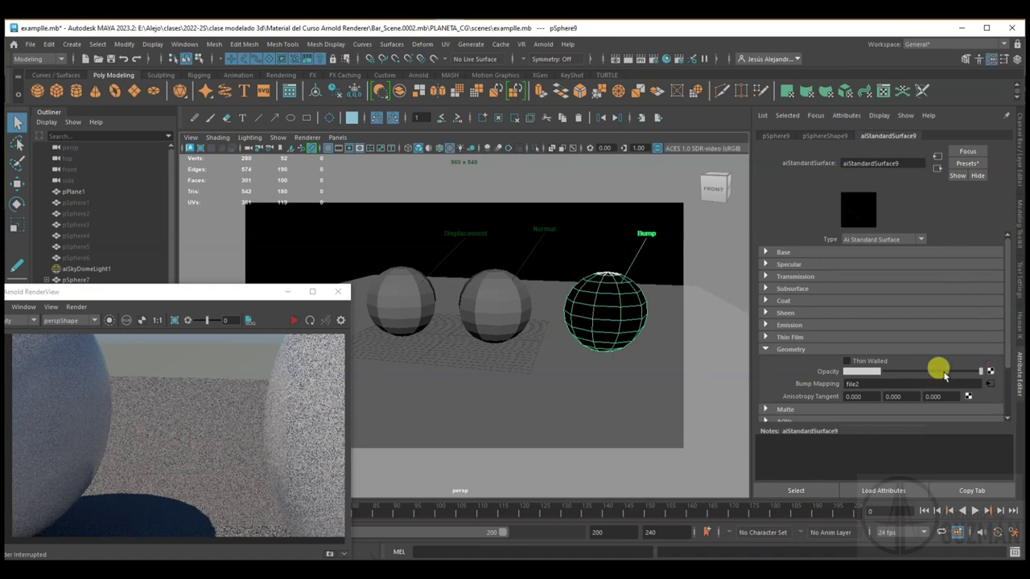
Step: Review pSphereShape9, then raise aiStandardSurface9's Base Color to light grey
{"action": "left_click", "coordinate": [826, 137]}
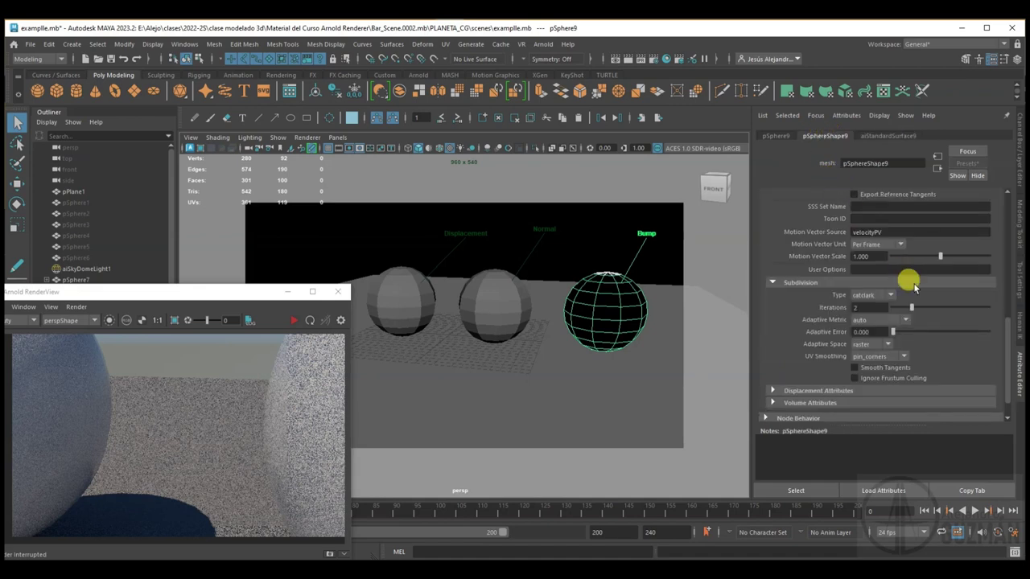
{"action": "scroll", "coordinate": [925, 294], "scroll_direction": "down", "scroll_amount": 5}
{"action": "scroll", "coordinate": [929, 299], "scroll_direction": "up", "scroll_amount": 5}
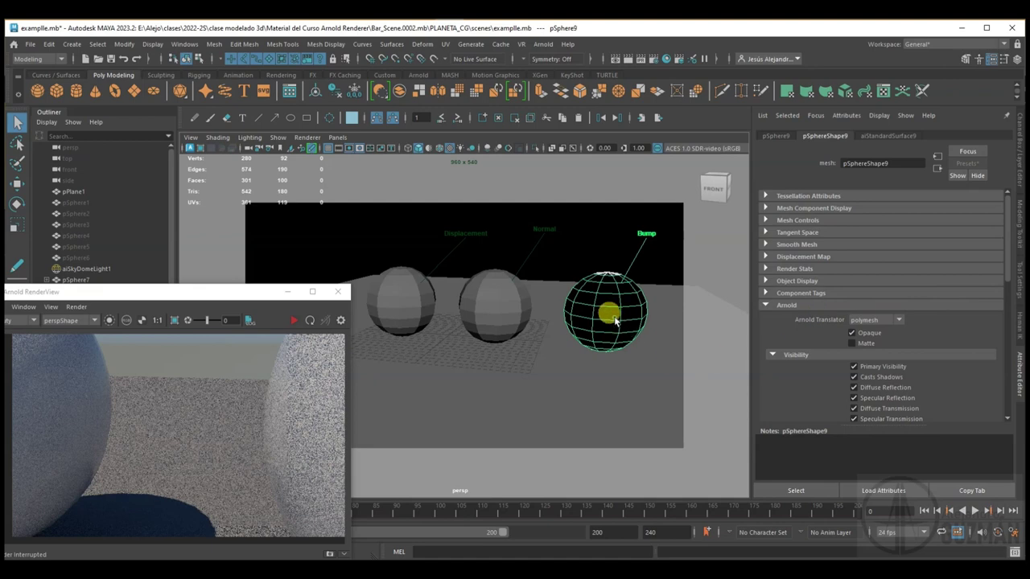
{"action": "left_click", "coordinate": [513, 317]}
{"action": "left_click", "coordinate": [593, 306]}
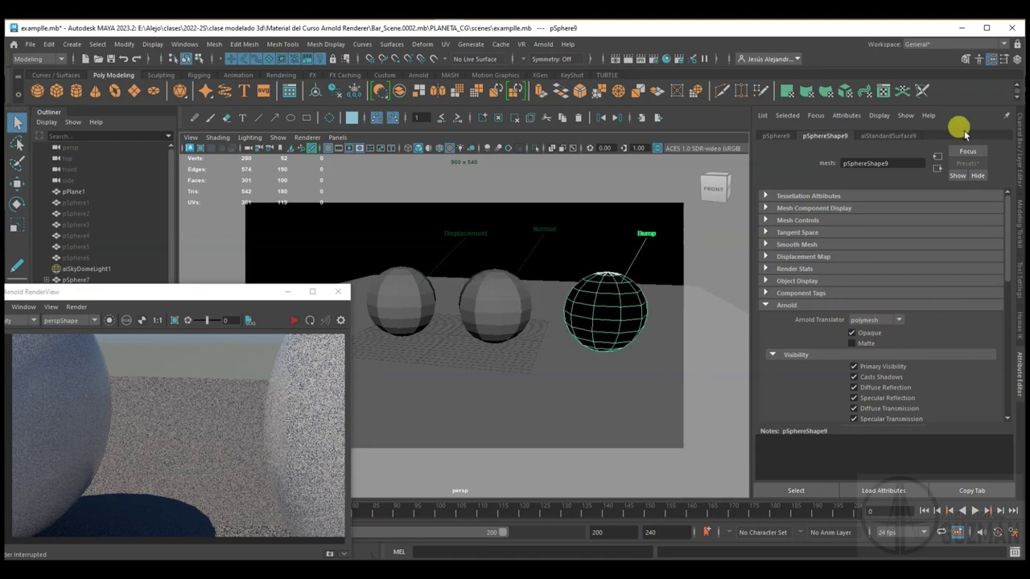
{"action": "left_click", "coordinate": [908, 136]}
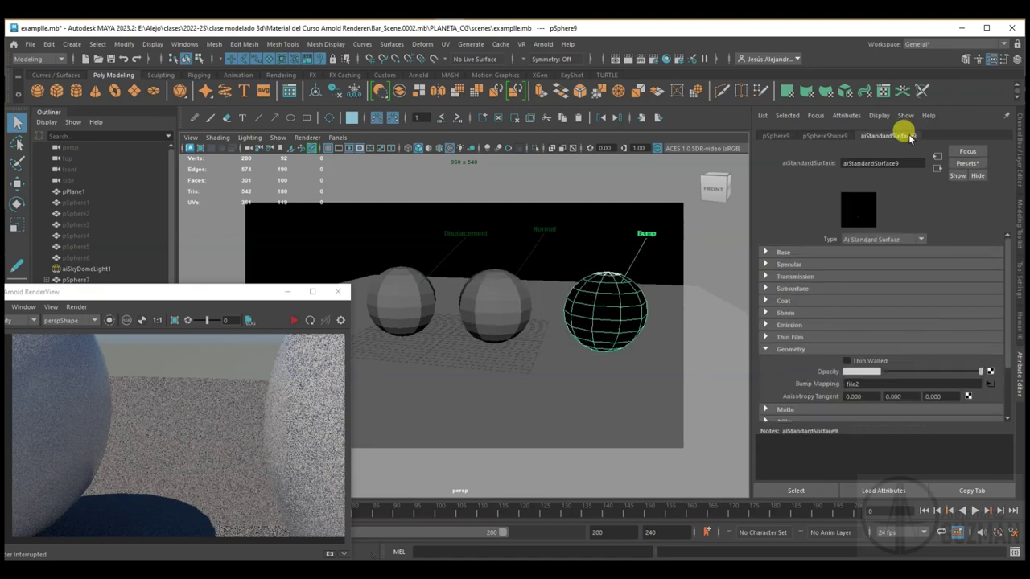
{"action": "left_click", "coordinate": [773, 252]}
{"action": "left_click_drag", "start_coordinate": [885, 276], "coordinate": [983, 276]}
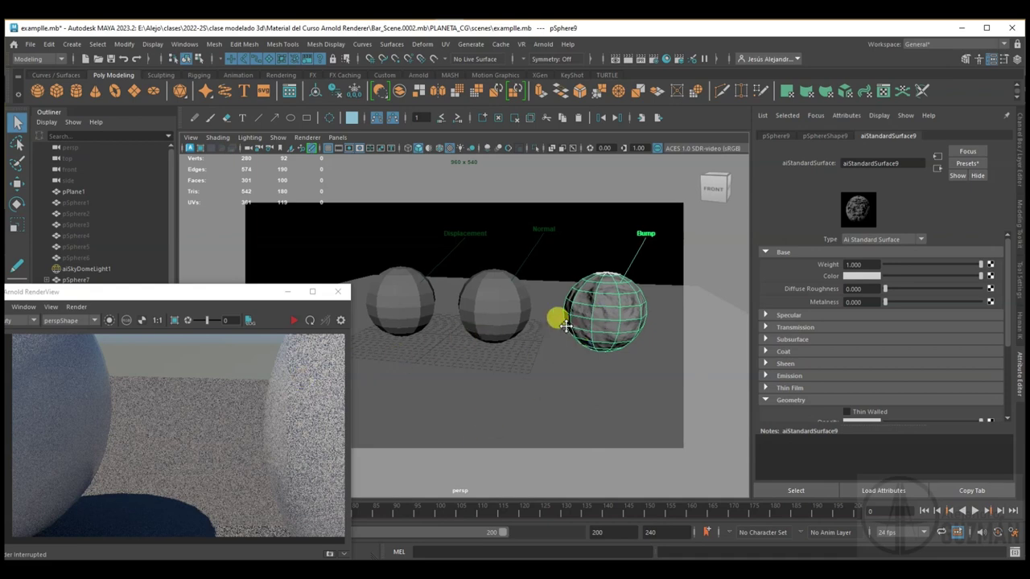
Step: Move the RenderView aside and bring the camera closer to the spheres
{"action": "middle_click_drag", "start_coordinate": [558, 322], "coordinate": [541, 333], "text": "alt"}
{"action": "right_click_drag", "start_coordinate": [542, 332], "coordinate": [552, 356], "text": "alt"}
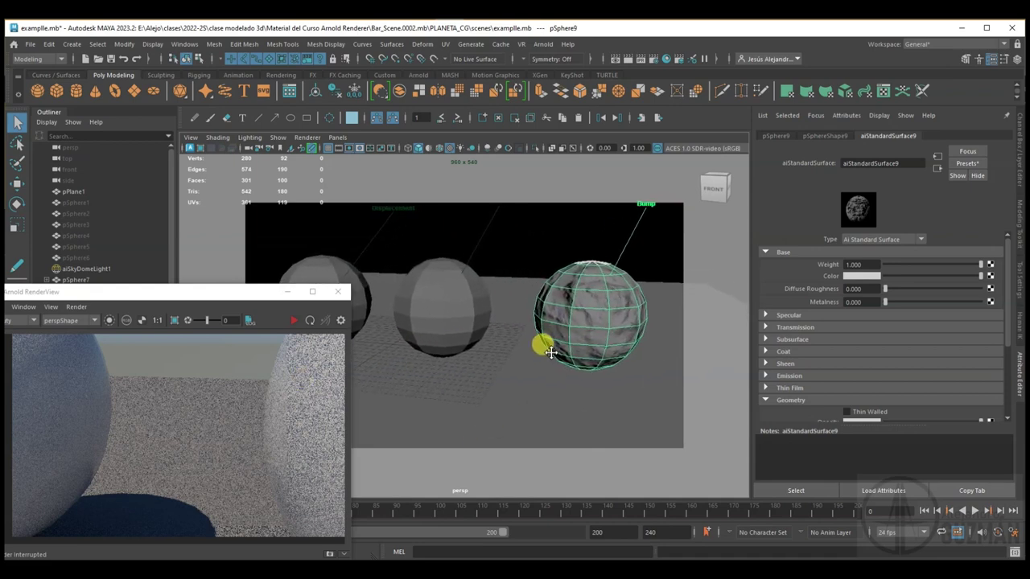
{"action": "left_click_drag", "start_coordinate": [222, 294], "coordinate": [277, 247]}
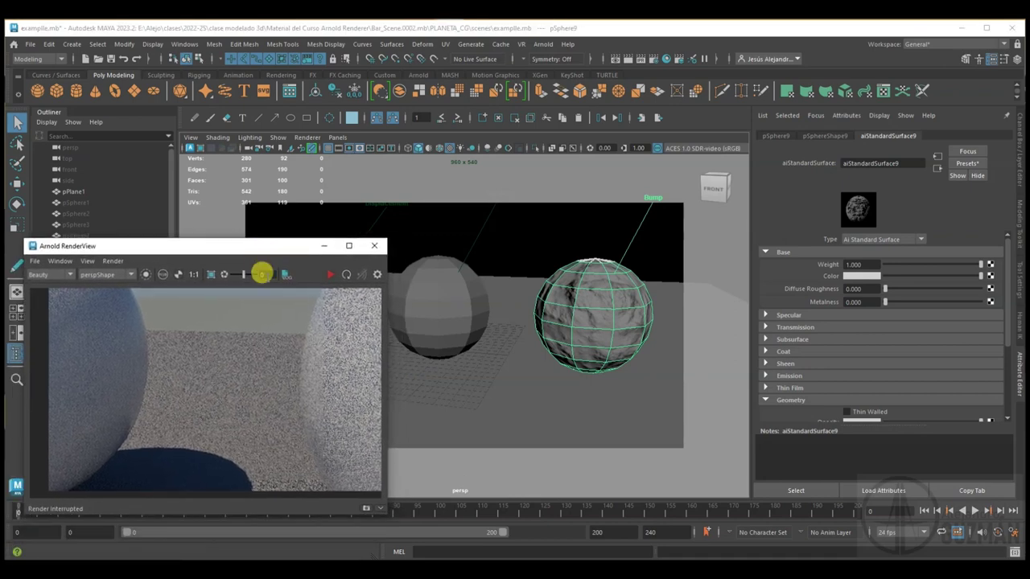
{"action": "mouse_move", "coordinate": [483, 295]}
{"action": "right_mouse_down", "text": "alt"}
{"action": "mouse_move", "coordinate": [467, 334]}
{"action": "mouse_move", "coordinate": [459, 322]}
{"action": "right_mouse_up", "text": "alt"}
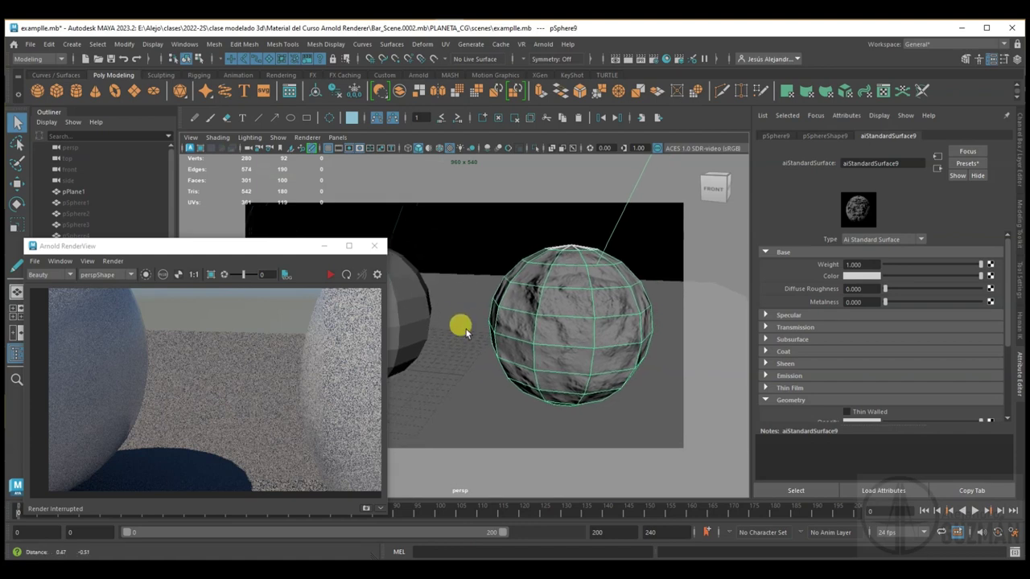
{"action": "left_click", "coordinate": [412, 308]}
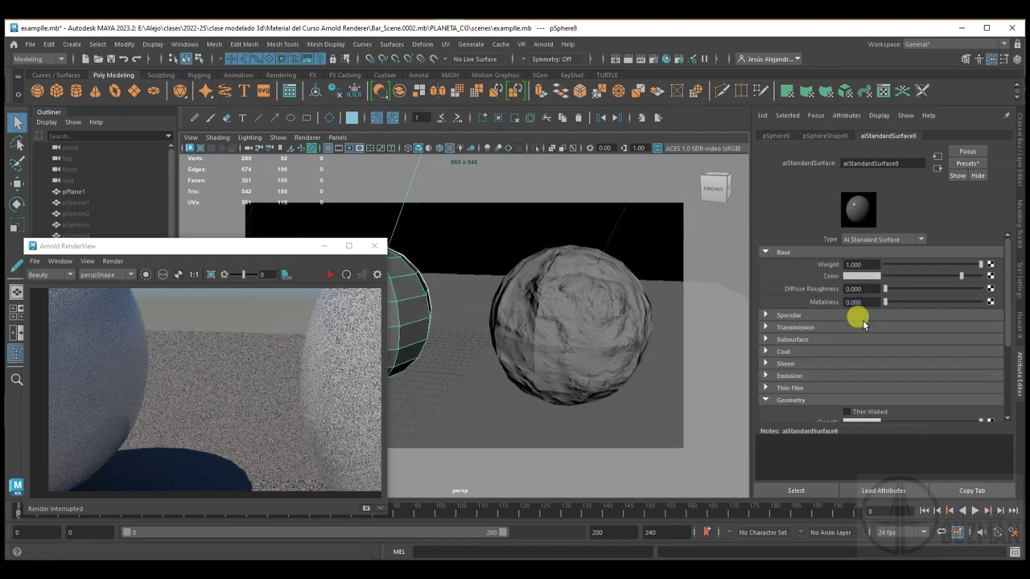
Step: Brighten the Normal sphere's base colour and add a File texture for its Bump Mapping
{"action": "left_click_drag", "start_coordinate": [961, 275], "coordinate": [982, 275]}
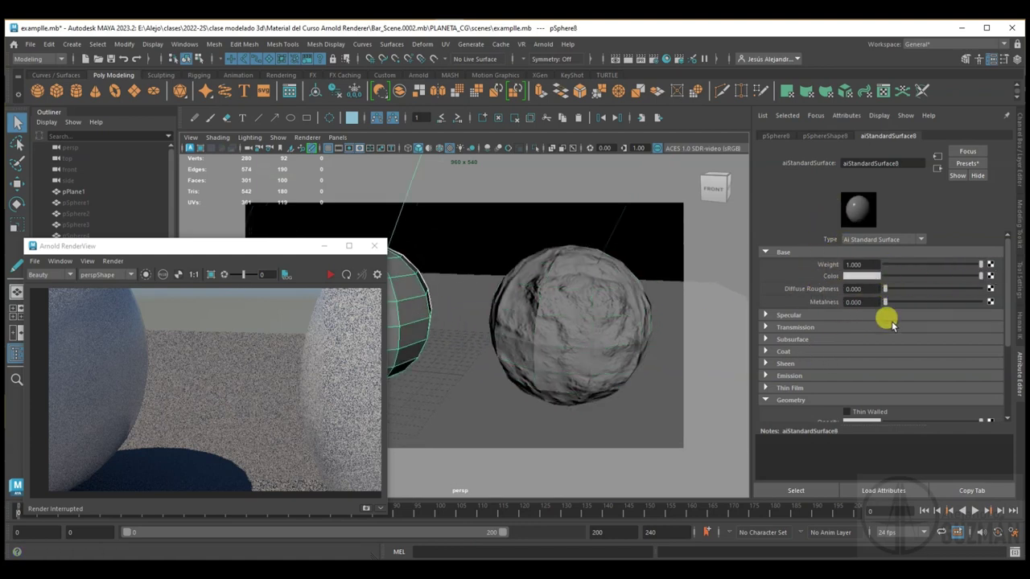
{"action": "scroll", "coordinate": [802, 368], "scroll_direction": "down", "scroll_amount": 3}
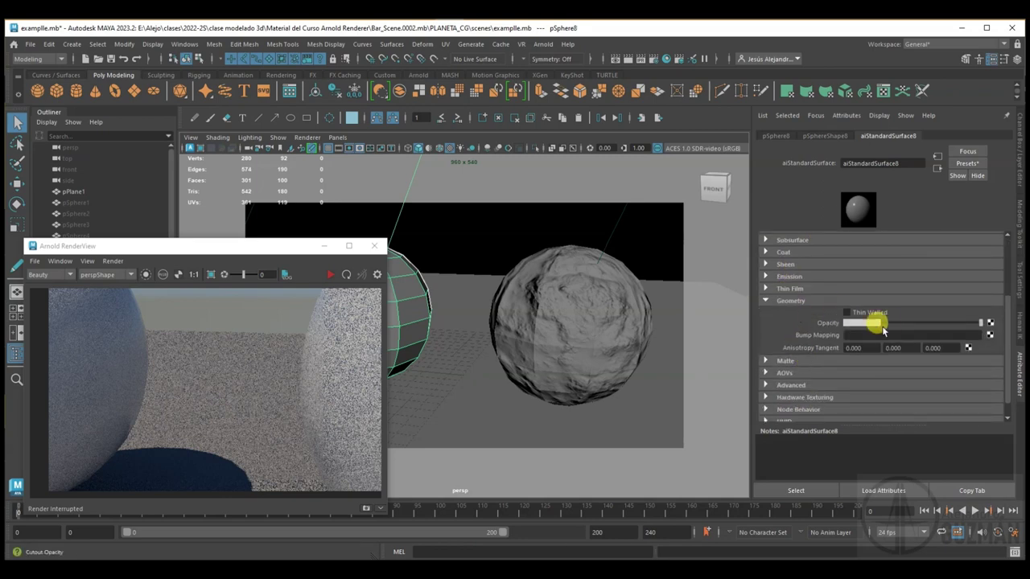
{"action": "left_click", "coordinate": [988, 335]}
{"action": "left_click", "coordinate": [471, 316]}
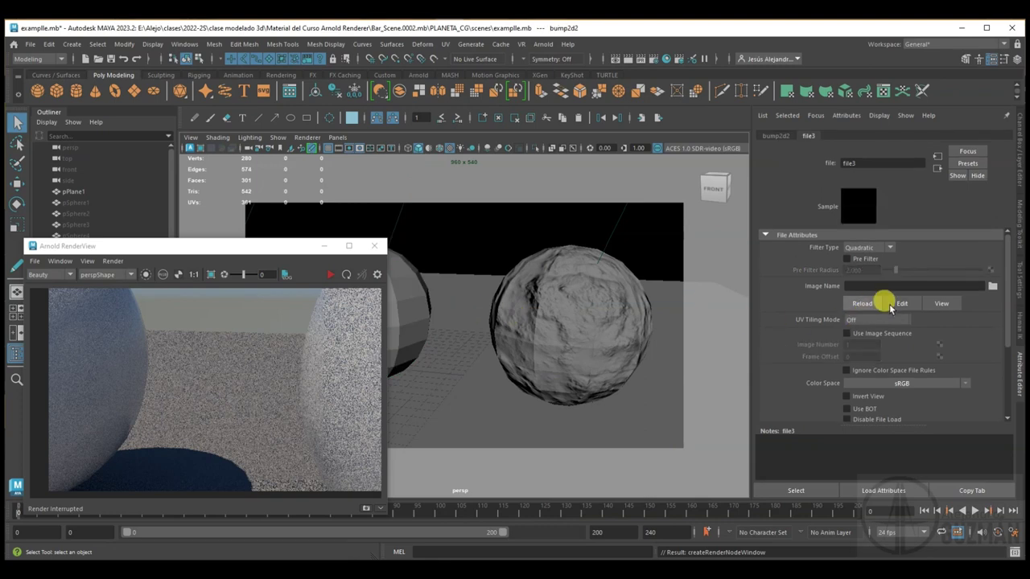
{"action": "left_click", "coordinate": [994, 287]}
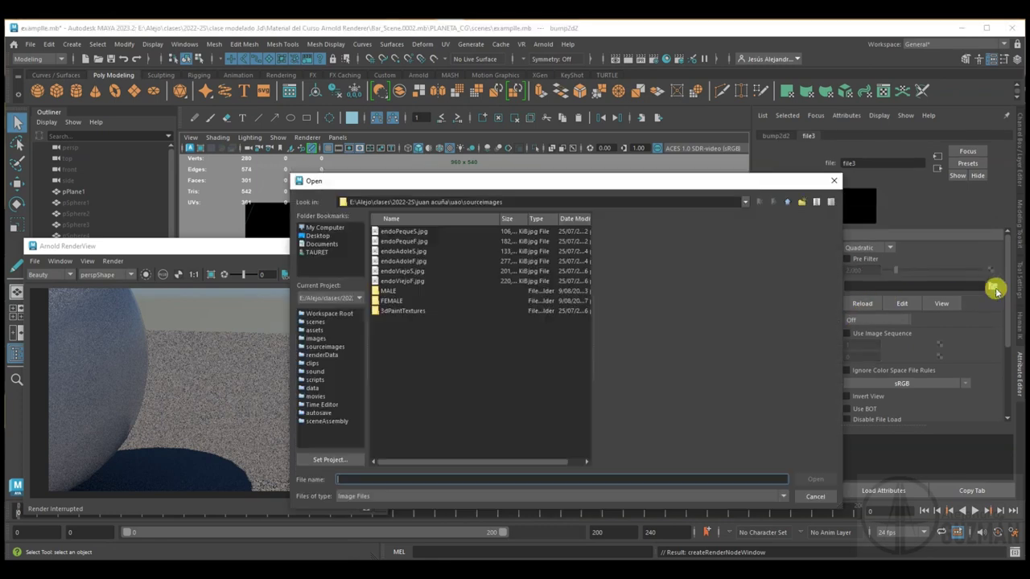
Step: Browse to Second Texture Pack_2K > Clay_Red_2K and load Clay_Red_normal.png
{"action": "left_click", "coordinate": [744, 203]}
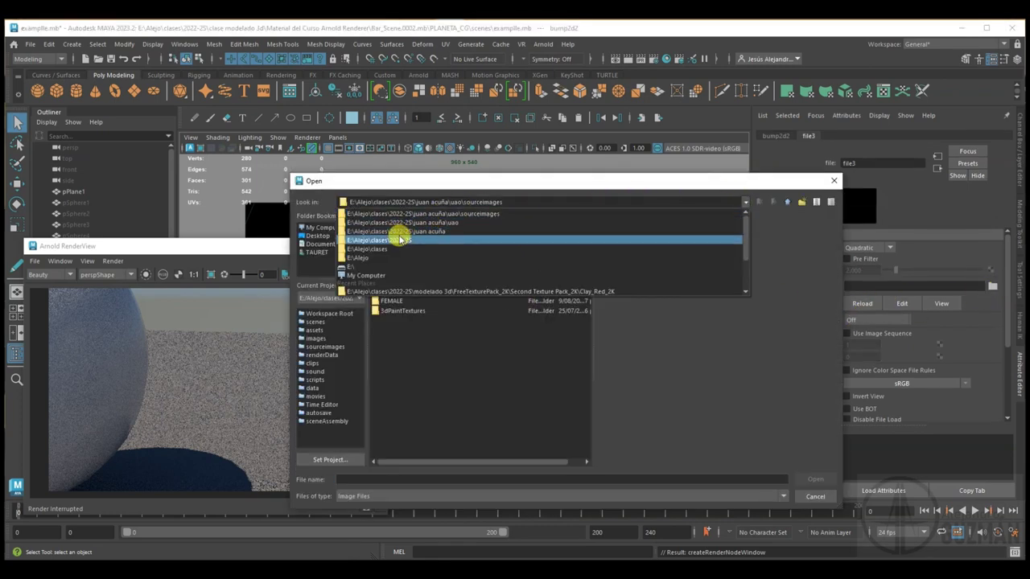
{"action": "left_click", "coordinate": [395, 232]}
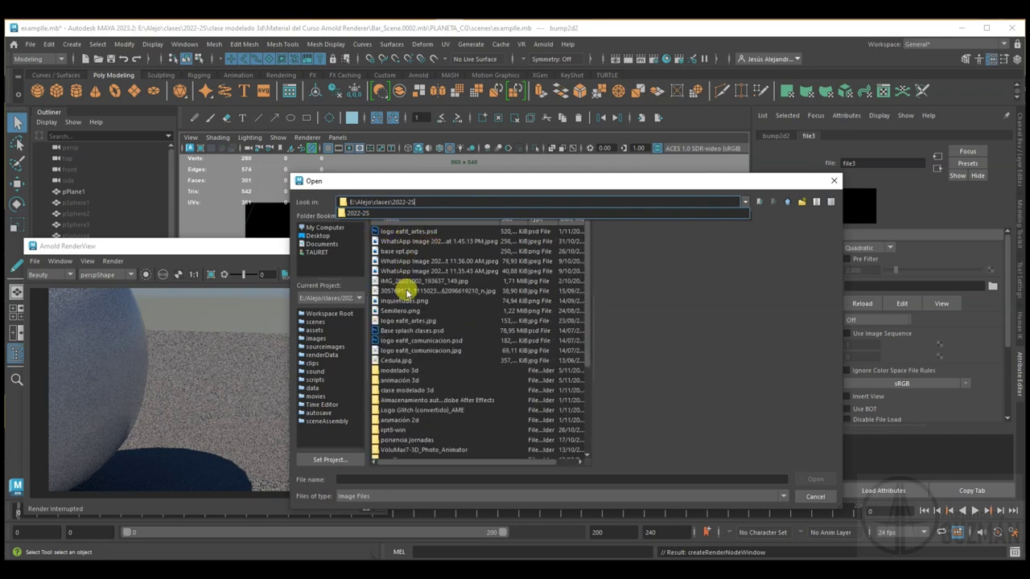
{"action": "double_click", "coordinate": [400, 370]}
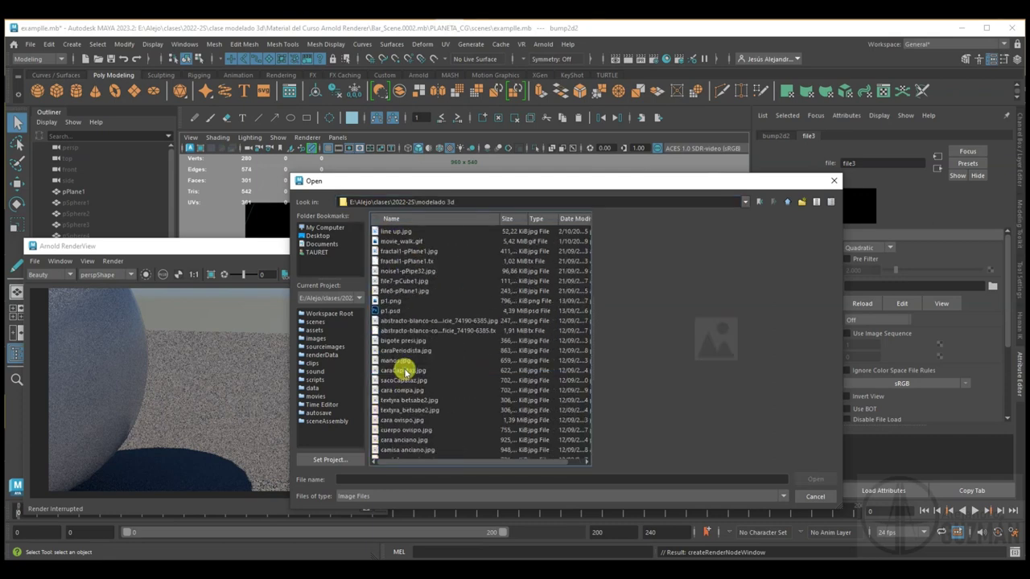
{"action": "scroll", "coordinate": [483, 315], "scroll_direction": "down", "scroll_amount": 5}
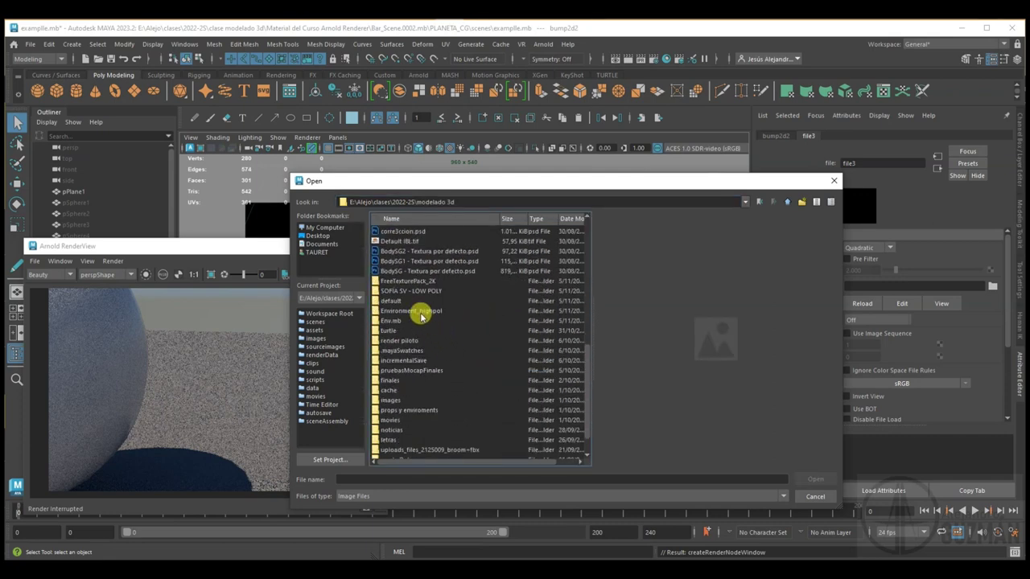
{"action": "double_click", "coordinate": [401, 269]}
{"action": "double_click", "coordinate": [396, 232]}
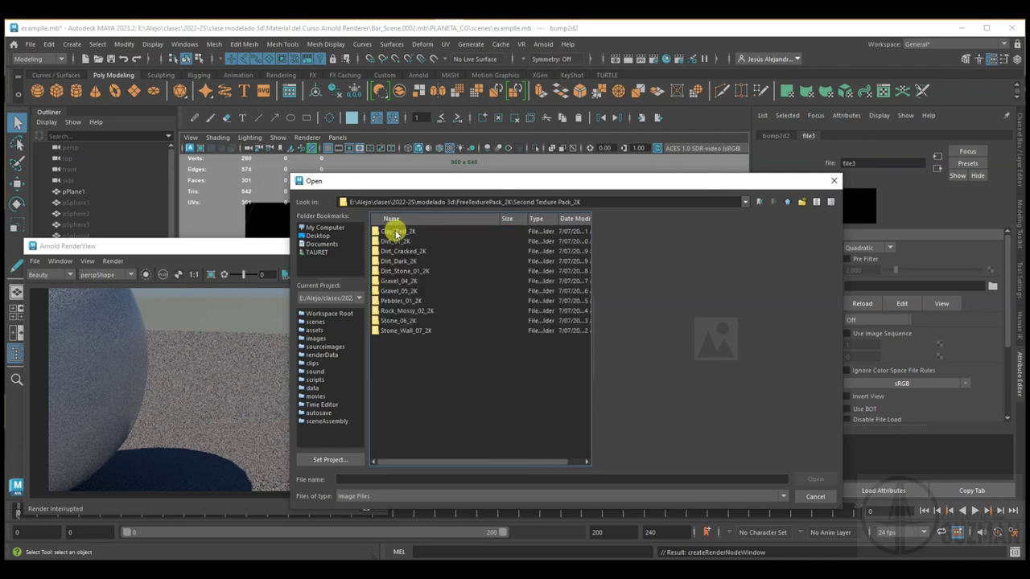
{"action": "double_click", "coordinate": [396, 232]}
{"action": "left_click", "coordinate": [437, 242]}
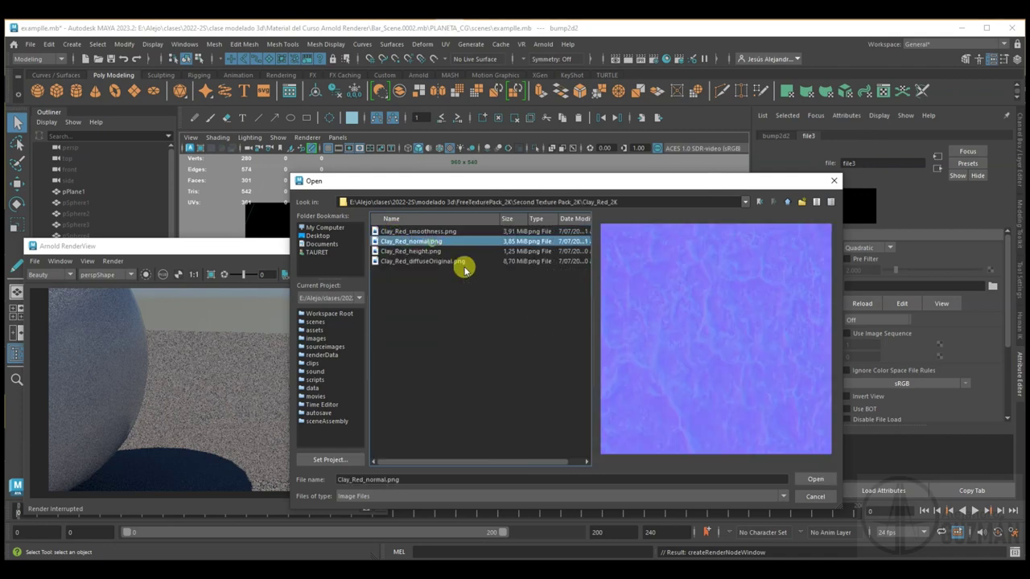
{"action": "left_click", "coordinate": [813, 480]}
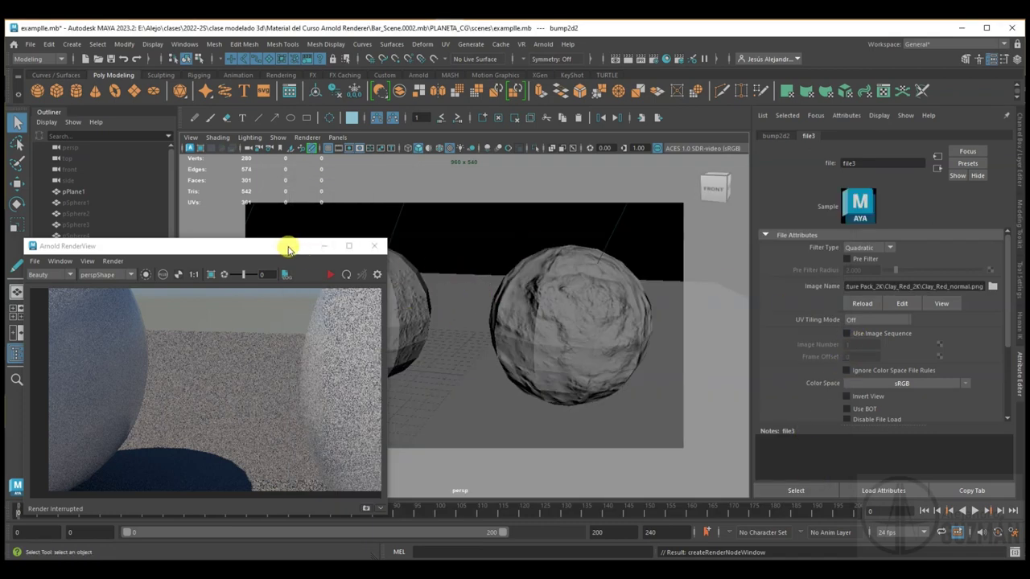
Step: Set the Normal sphere's bump2d2 Use As to Tangent Space Normals
{"action": "left_click_drag", "start_coordinate": [288, 249], "coordinate": [211, 258]}
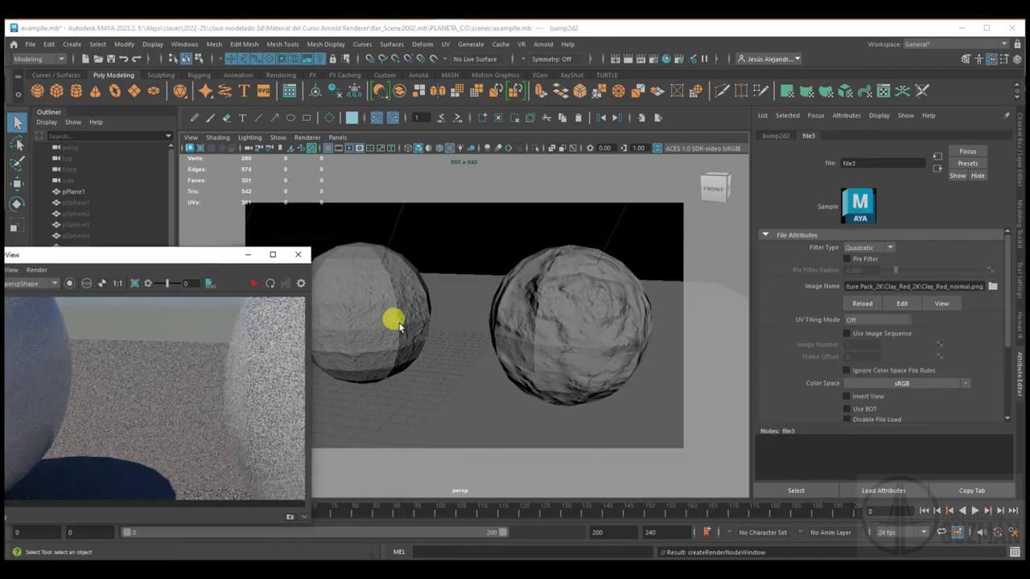
{"action": "left_click", "coordinate": [447, 148]}
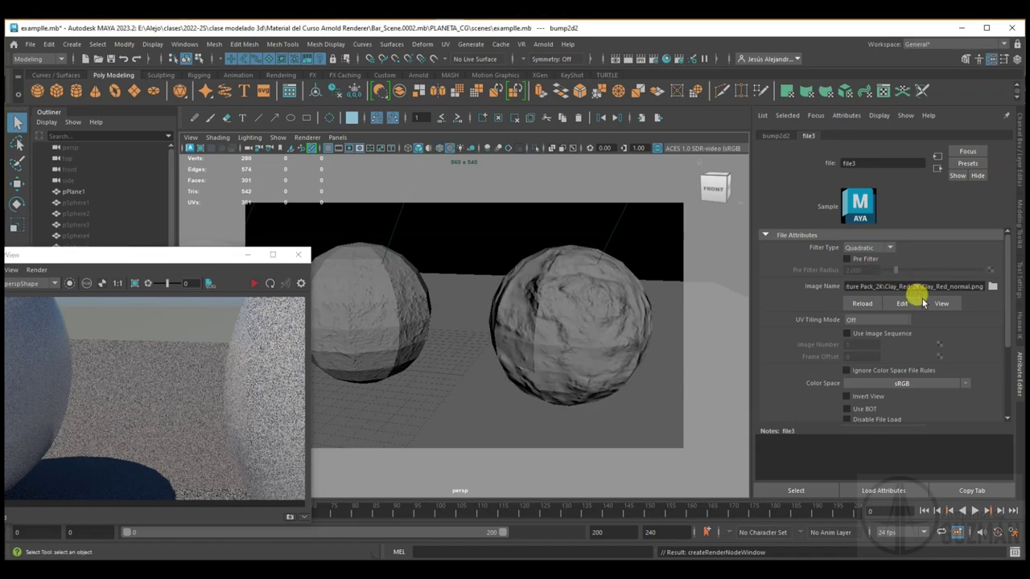
{"action": "left_click", "coordinate": [777, 136]}
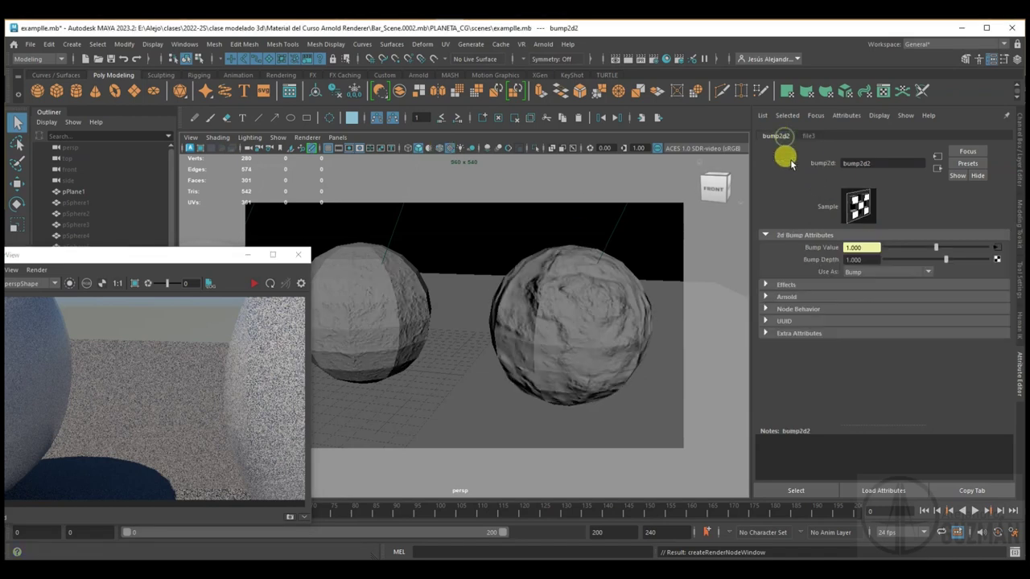
{"action": "left_click", "coordinate": [879, 271]}
{"action": "left_click", "coordinate": [863, 294]}
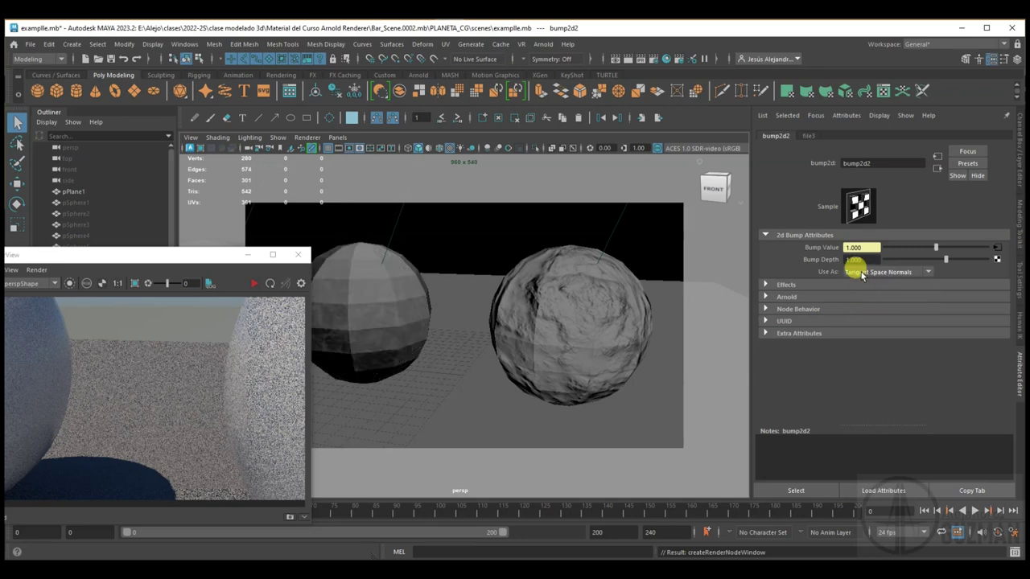
Step: Compare the right and left spheres' bump nodes and bring the RenderView fully into view
{"action": "left_click", "coordinate": [583, 312]}
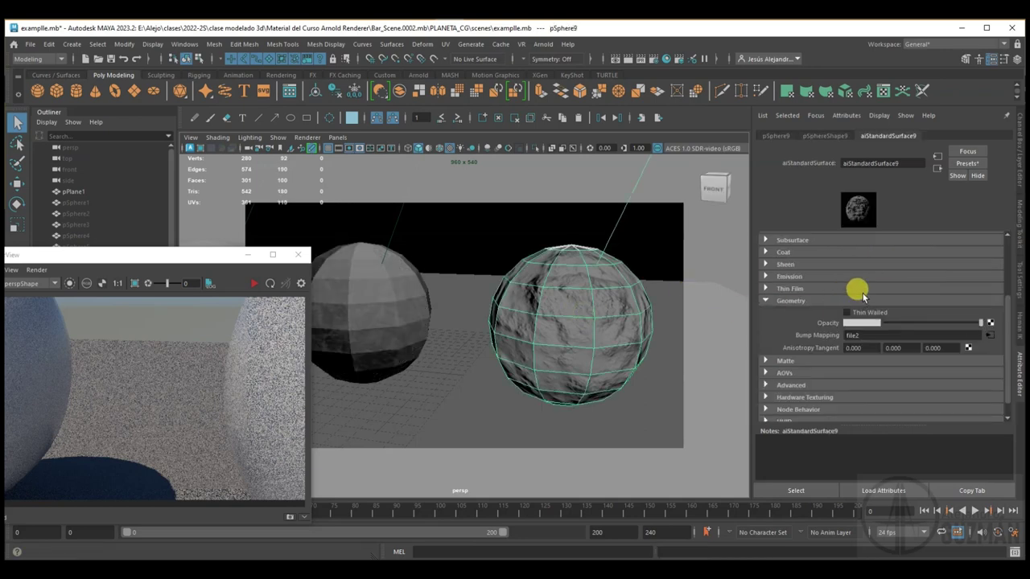
{"action": "left_click", "coordinate": [989, 335]}
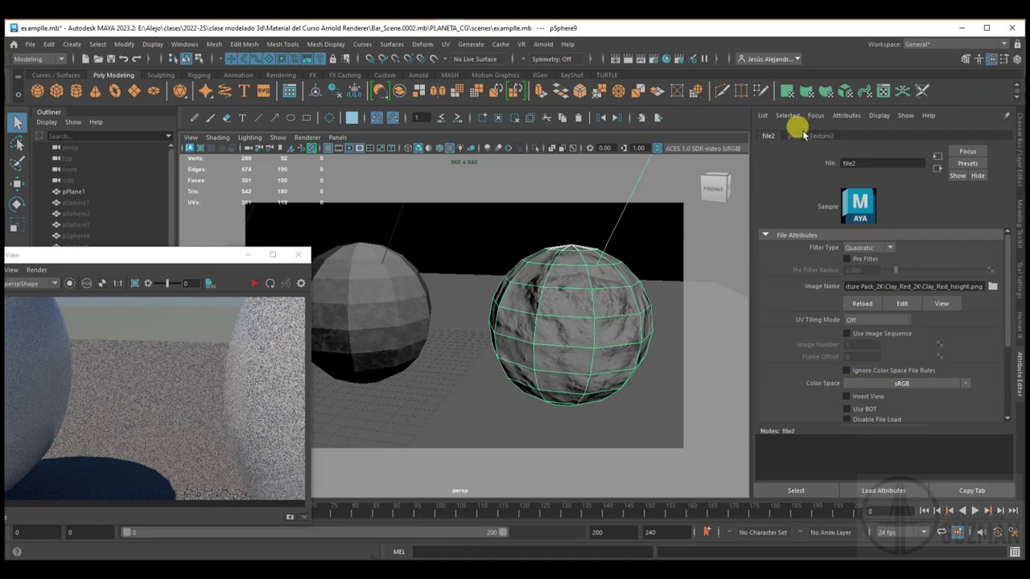
{"action": "left_click", "coordinate": [934, 169]}
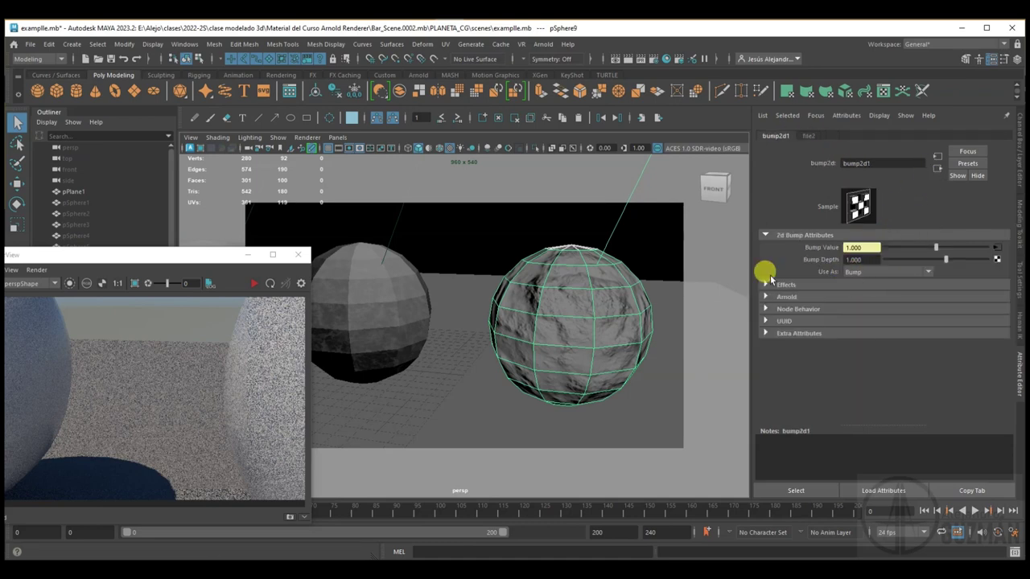
{"action": "left_click", "coordinate": [404, 296]}
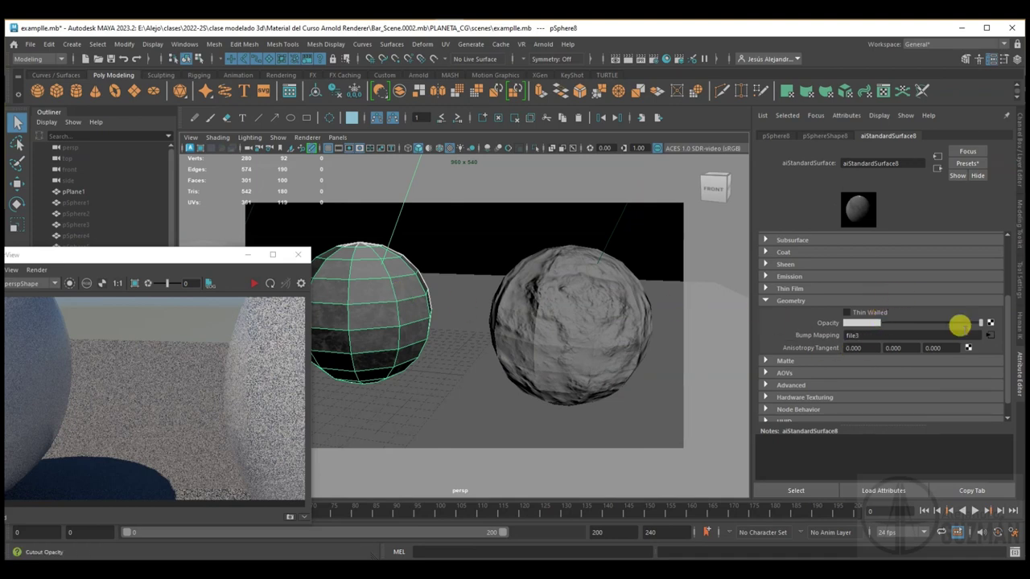
{"action": "left_click", "coordinate": [988, 335]}
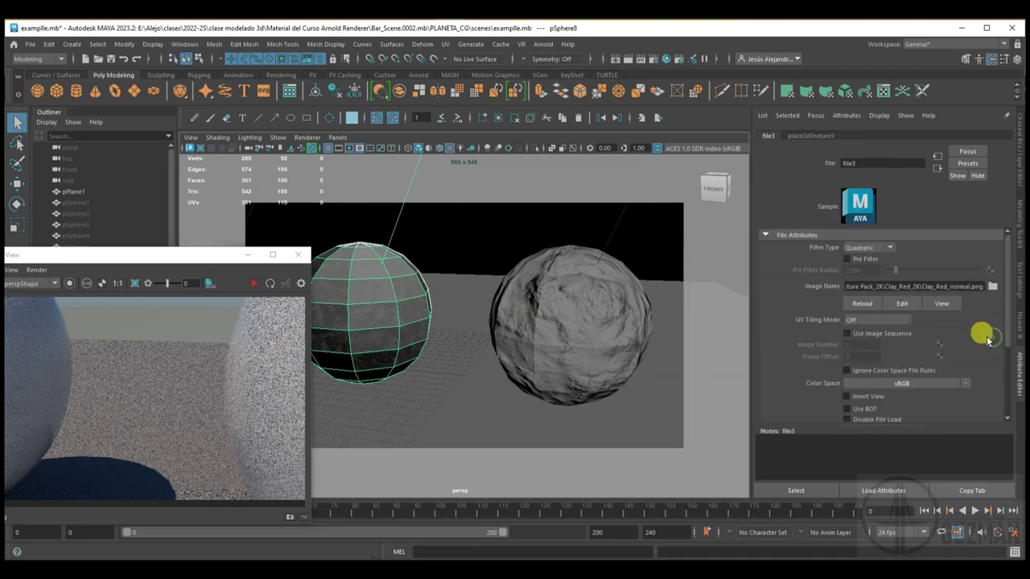
{"action": "left_click", "coordinate": [936, 169]}
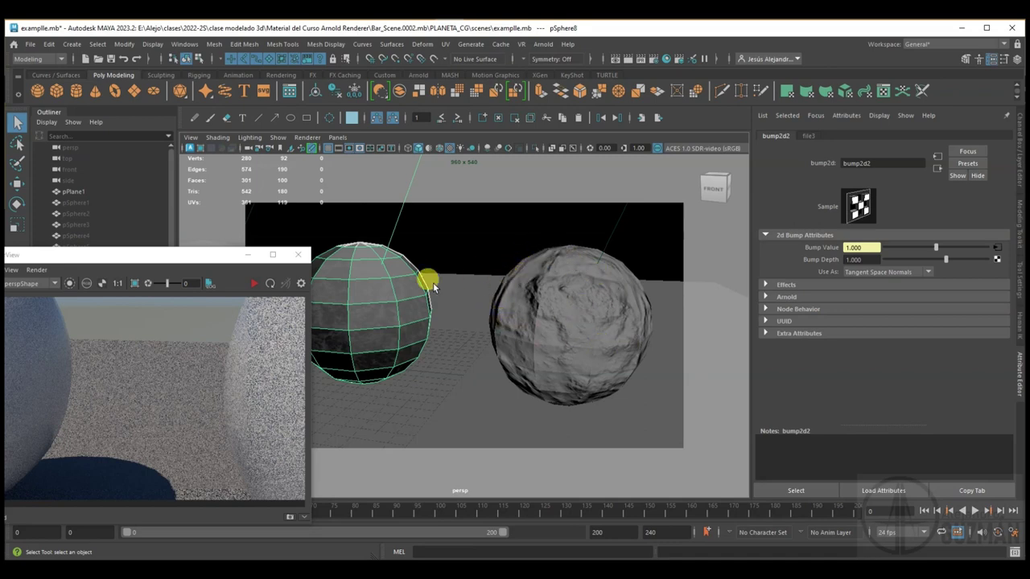
{"action": "left_click_drag", "start_coordinate": [218, 256], "coordinate": [266, 249]}
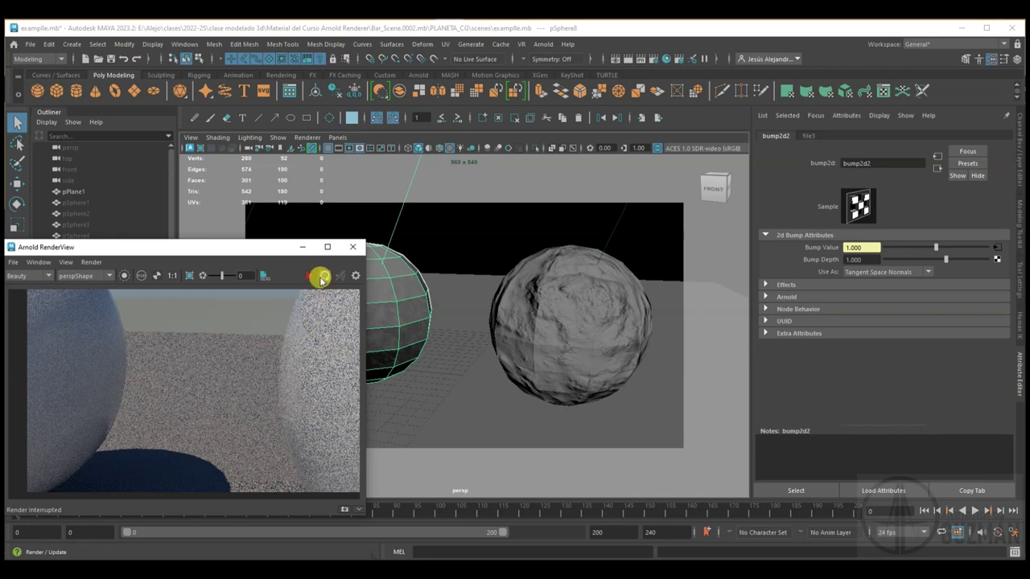
Step: Re-render the spheres and set the left sphere's Bump Depth to 4.126
{"action": "left_click", "coordinate": [324, 276]}
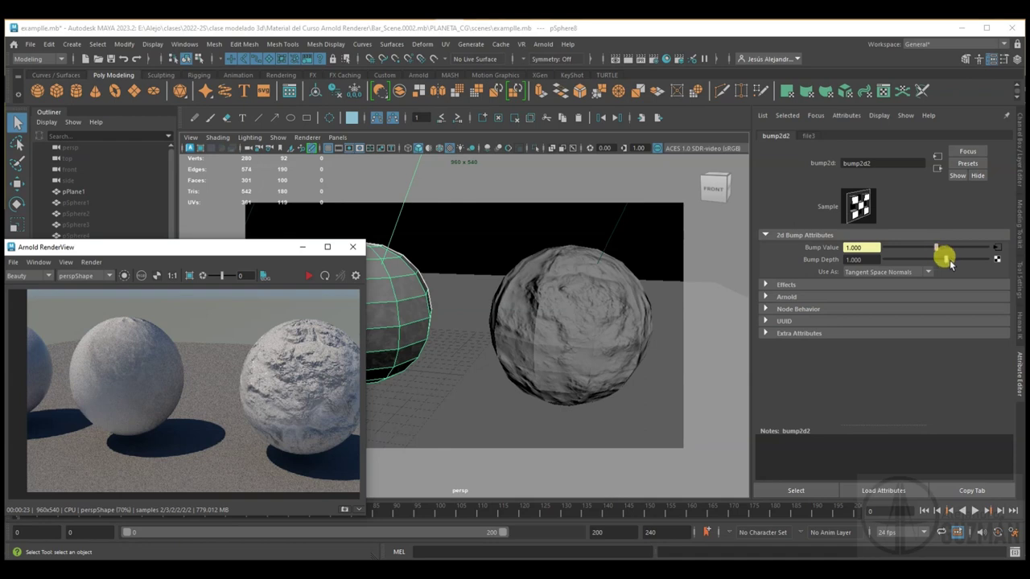
{"action": "left_click", "coordinate": [308, 275]}
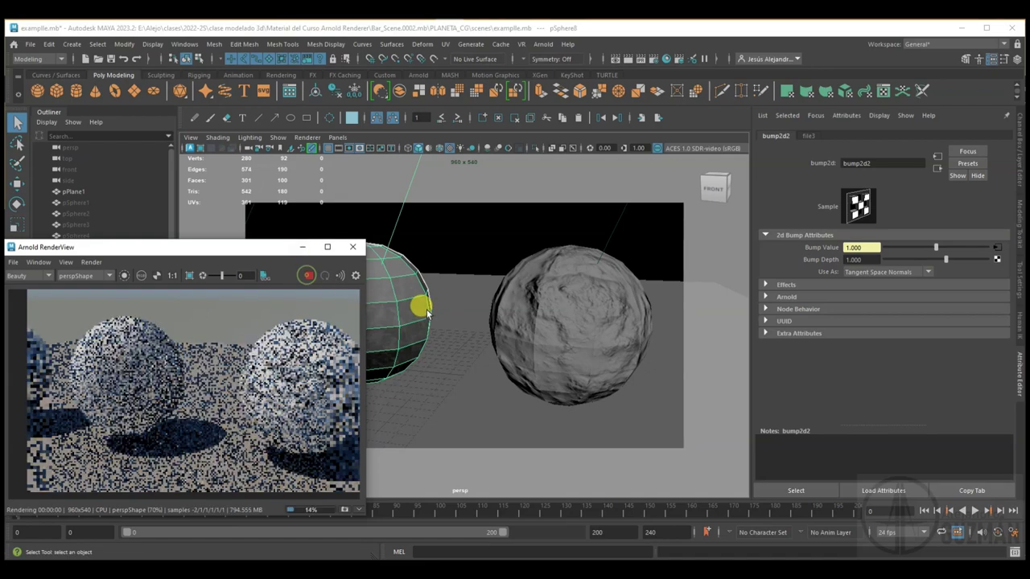
{"action": "left_click_drag", "start_coordinate": [945, 259], "coordinate": [980, 262]}
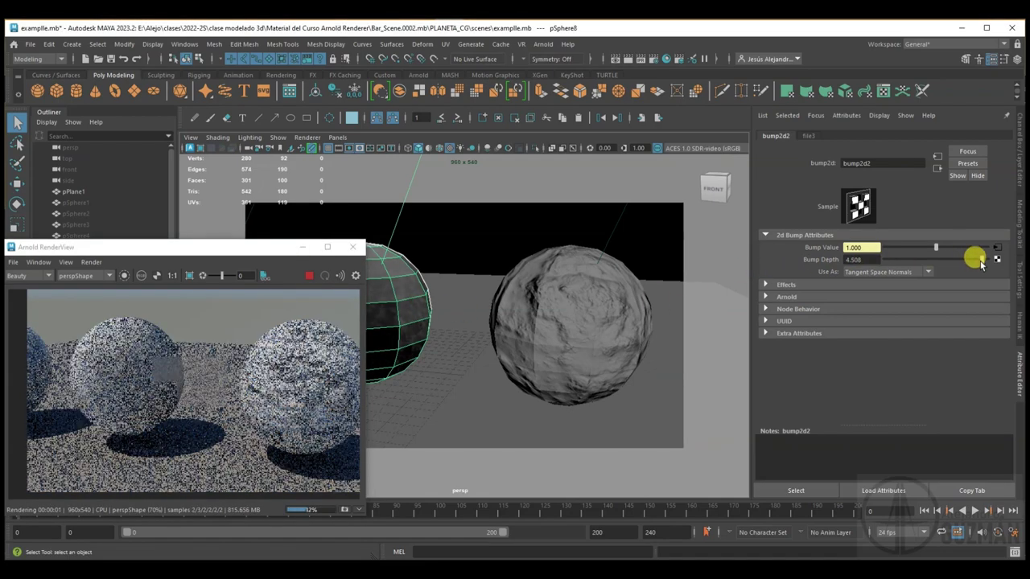
{"action": "left_click_drag", "start_coordinate": [981, 264], "coordinate": [974, 261]}
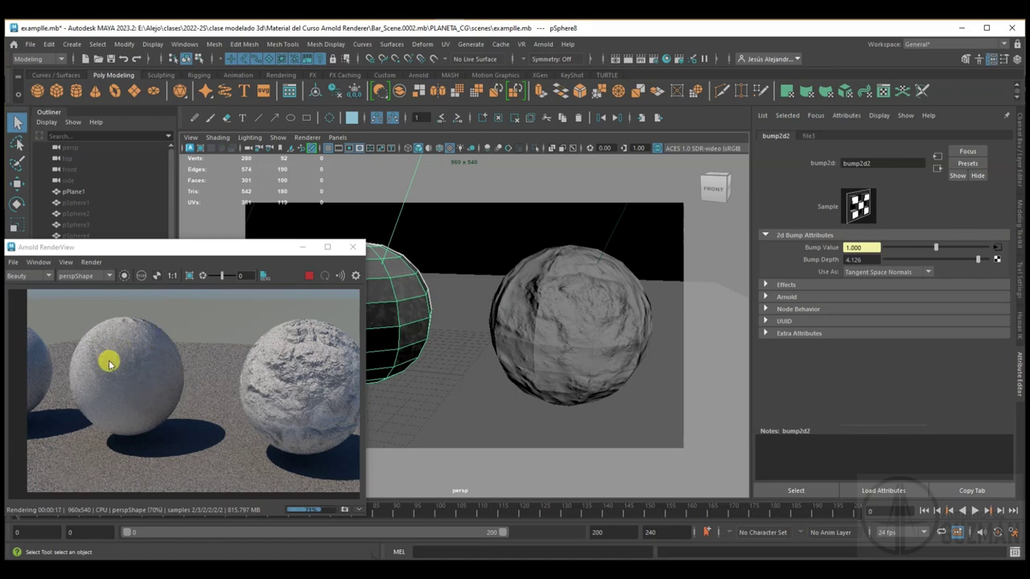
Step: Toggle bump2d2 Use As to Bump, then back to Tangent Space Normals
{"action": "left_click", "coordinate": [867, 272]}
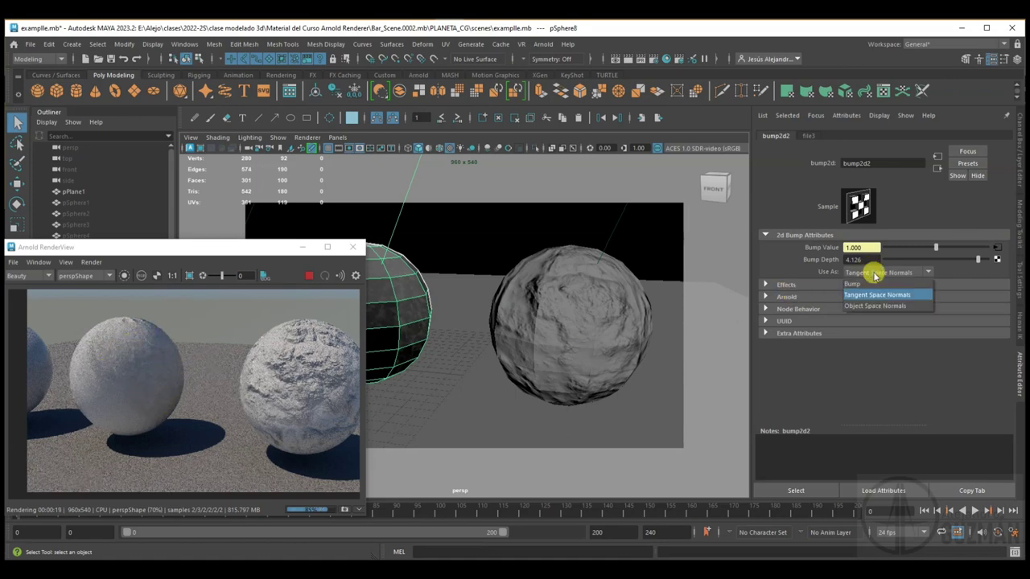
{"action": "left_click", "coordinate": [864, 284]}
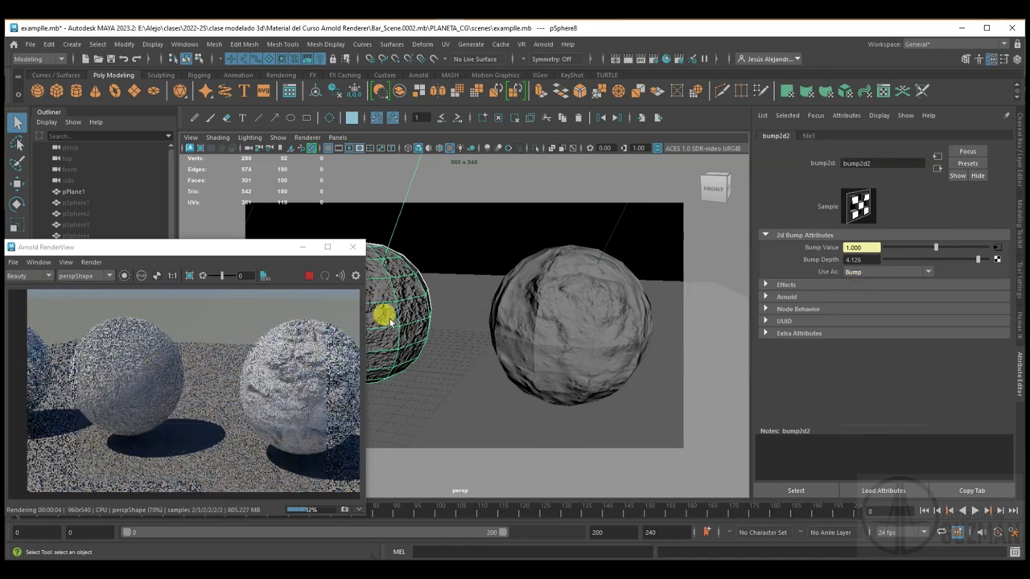
{"action": "mouse_move", "coordinate": [252, 250]}
{"action": "left_mouse_down"}
{"action": "mouse_move", "coordinate": [184, 251]}
{"action": "mouse_move", "coordinate": [294, 254]}
{"action": "left_mouse_up"}
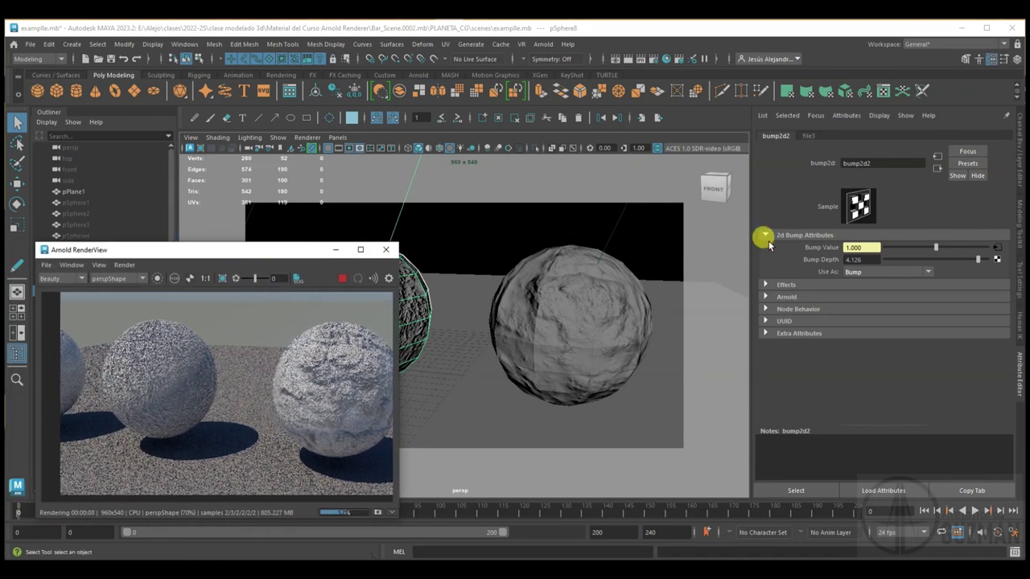
{"action": "left_click", "coordinate": [852, 272]}
{"action": "left_click", "coordinate": [876, 294]}
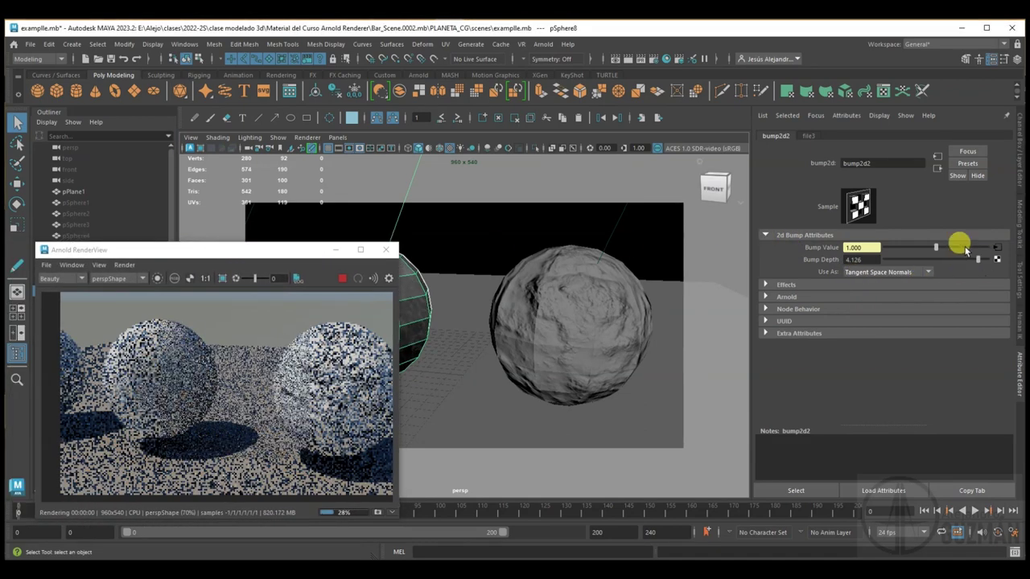
{"action": "left_click", "coordinate": [808, 136]}
Step: Browse file3's texture pack, previewing the Dirt_01 and Gravel_04 normal maps
{"action": "left_click", "coordinate": [992, 286]}
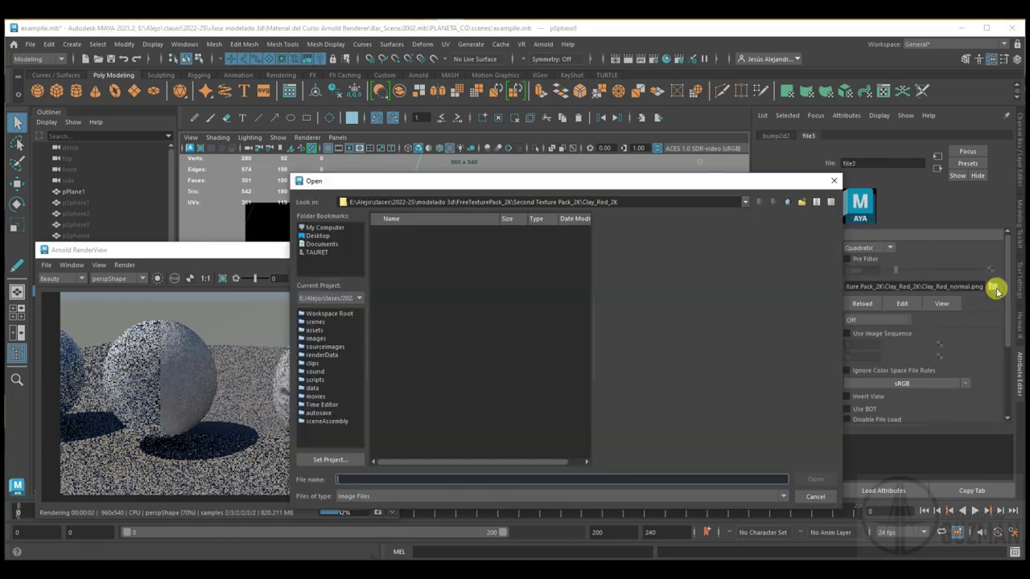
{"action": "left_click", "coordinate": [786, 202]}
{"action": "double_click", "coordinate": [400, 242]}
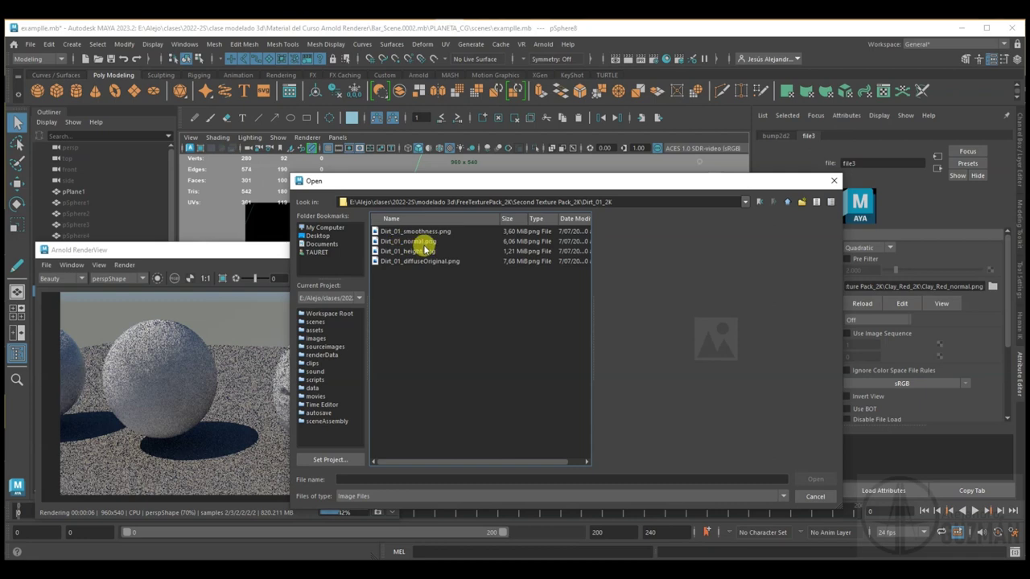
{"action": "left_click", "coordinate": [429, 242]}
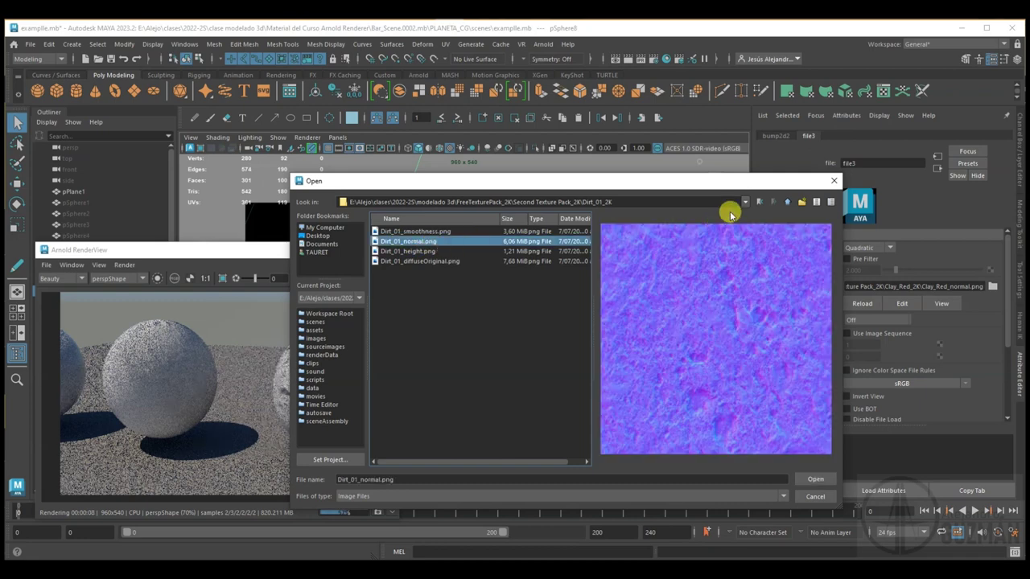
{"action": "left_click", "coordinate": [787, 202]}
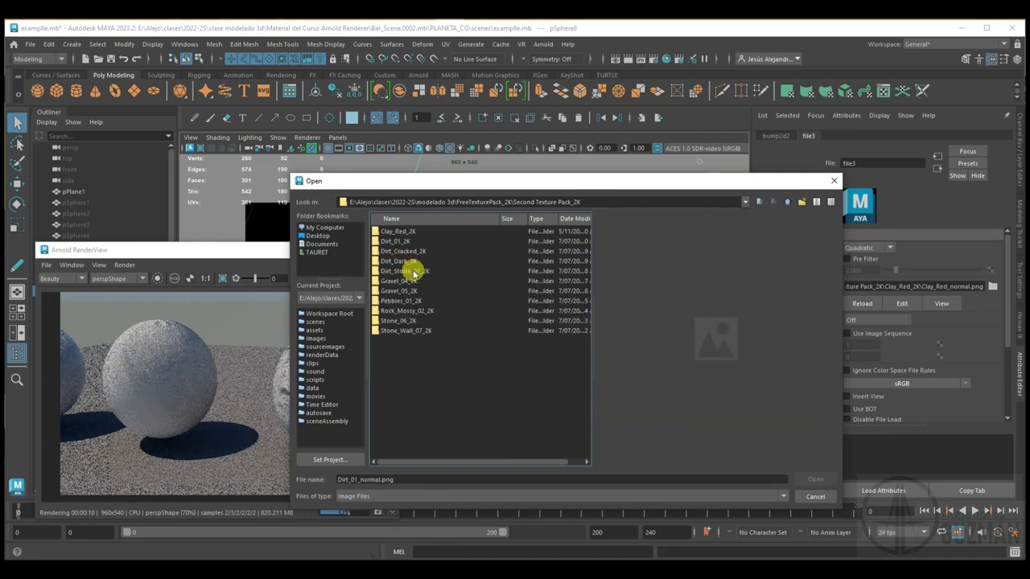
{"action": "left_click", "coordinate": [408, 282]}
{"action": "double_click", "coordinate": [408, 283]}
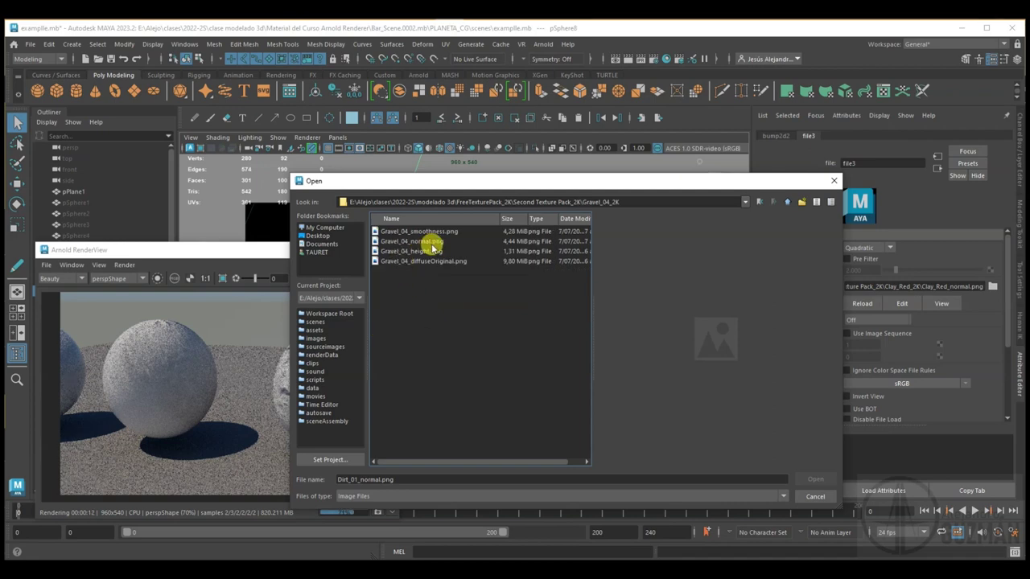
{"action": "left_click", "coordinate": [430, 241]}
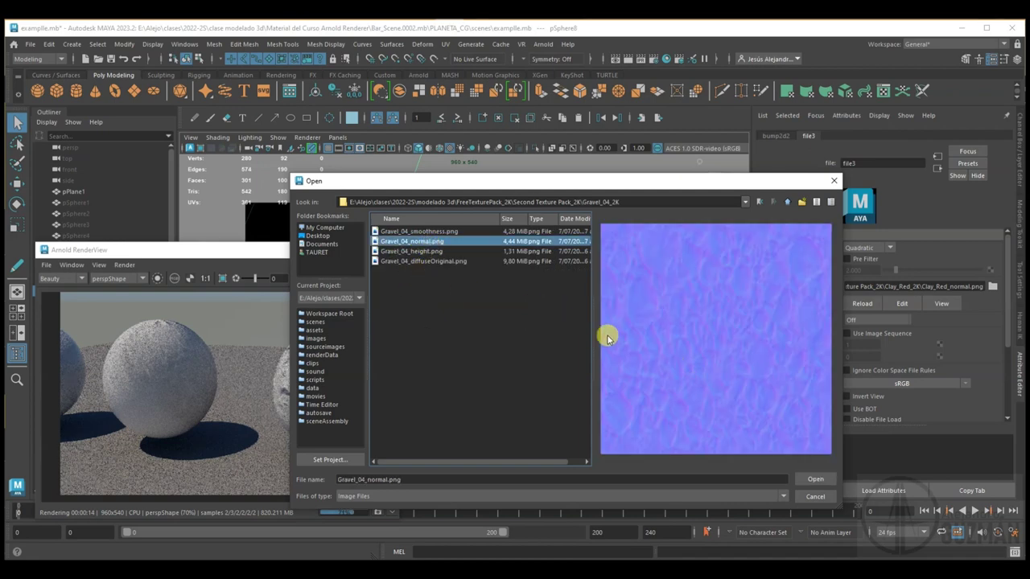
Step: Preview the Pebbles_01 normal map, then load Stone_06_normal.png into file3
{"action": "left_click", "coordinate": [786, 202]}
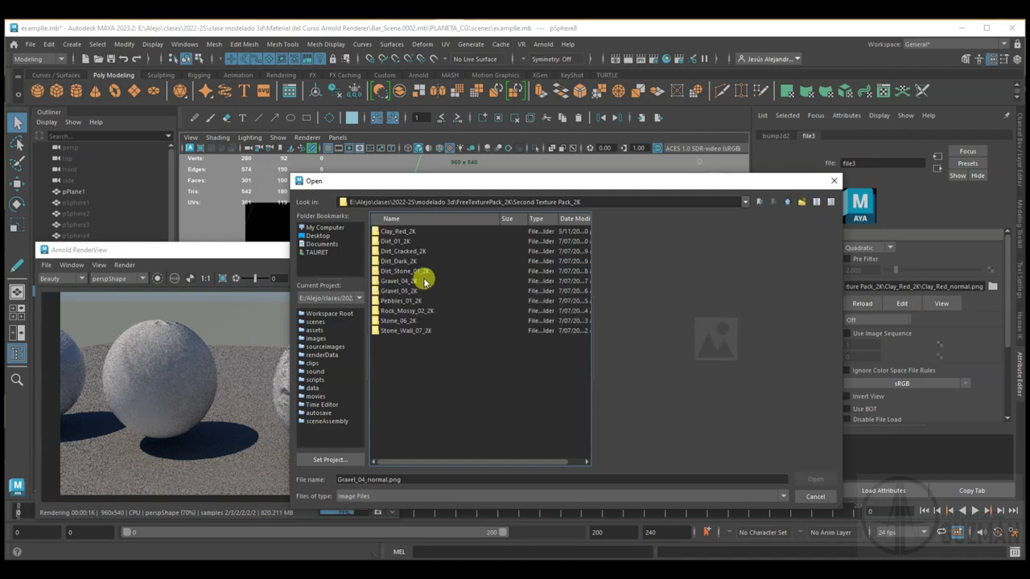
{"action": "double_click", "coordinate": [408, 301]}
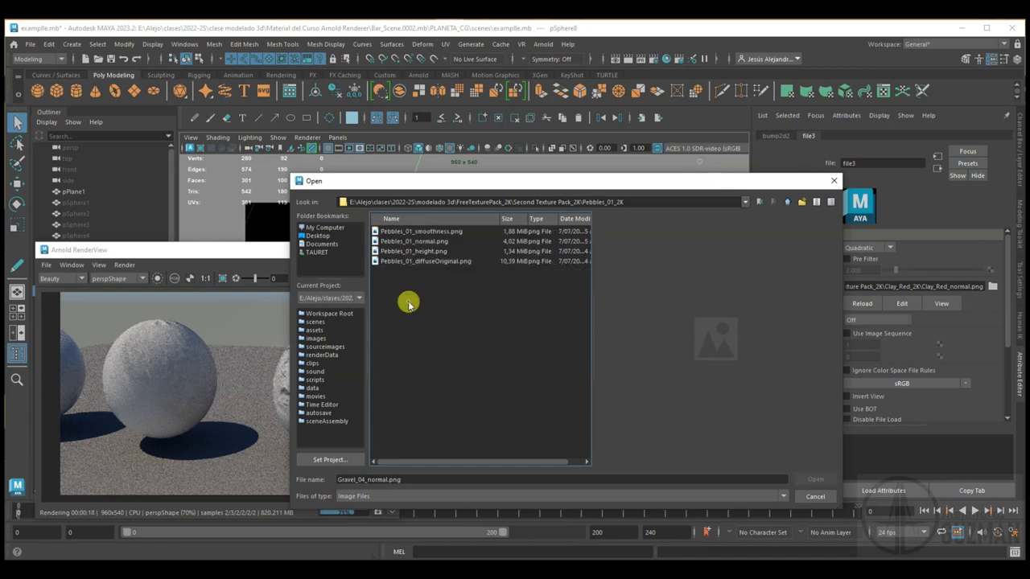
{"action": "left_click", "coordinate": [439, 242]}
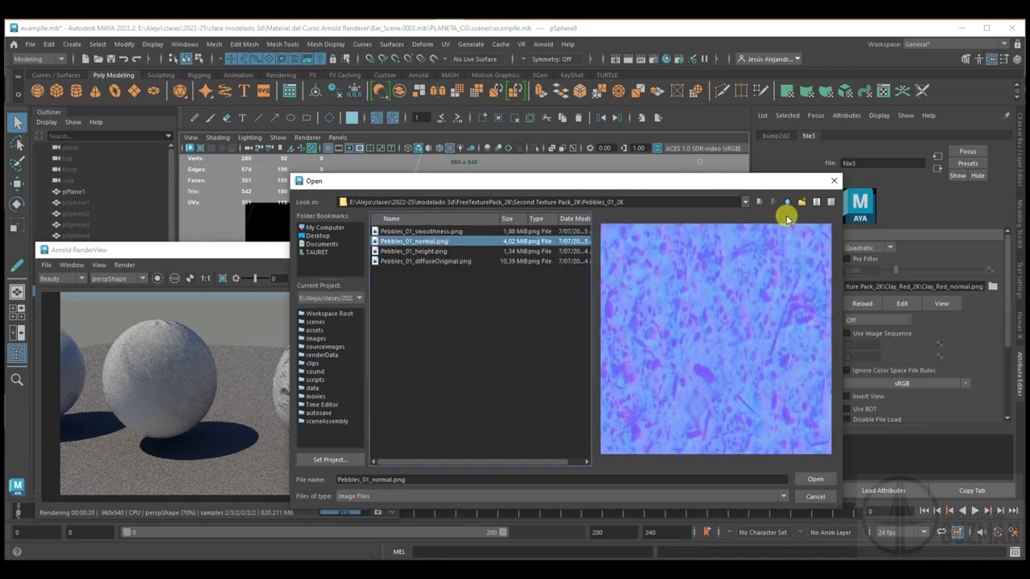
{"action": "left_click", "coordinate": [786, 202]}
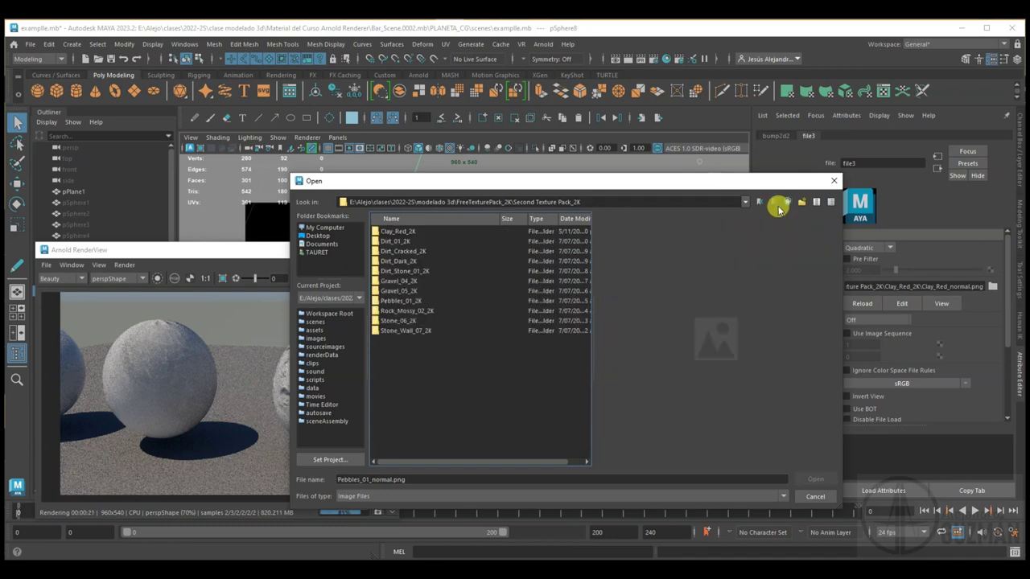
{"action": "double_click", "coordinate": [406, 320]}
{"action": "left_click", "coordinate": [432, 241]}
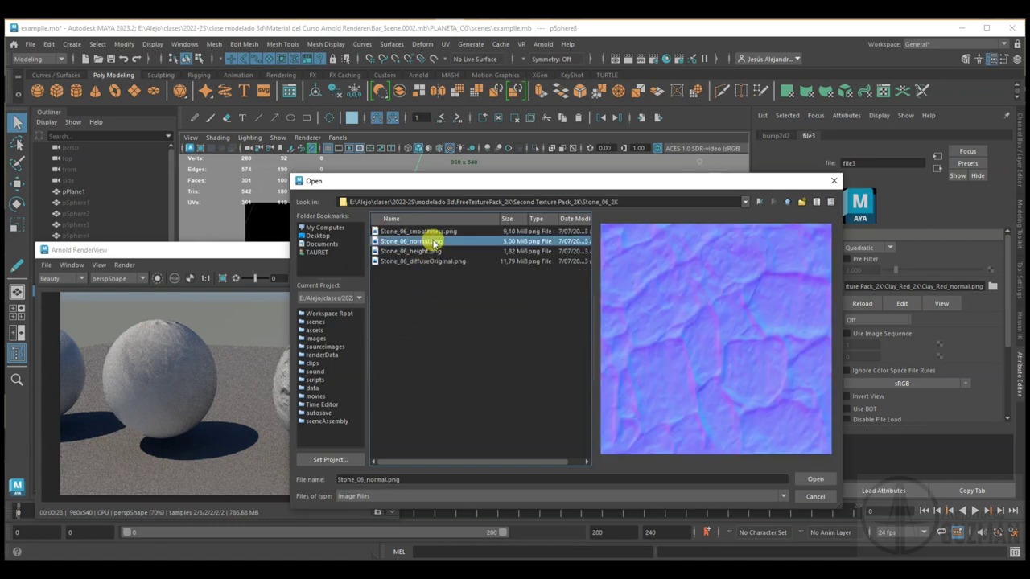
{"action": "left_click", "coordinate": [816, 478]}
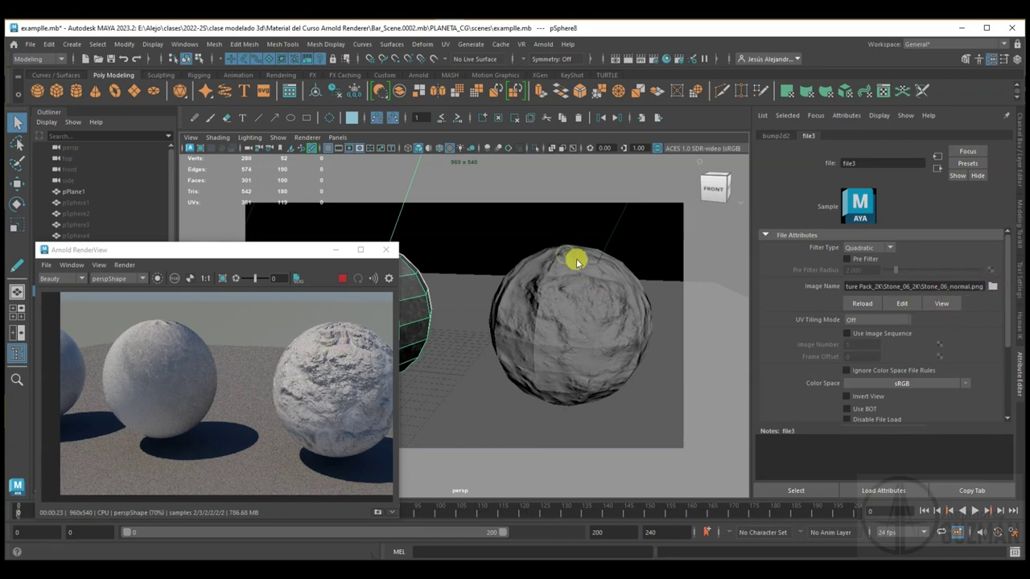
Step: Load Rock_Mossy_02_height.png from Rock_Mossy_02_2K into pSphere9's file2 bump node
{"action": "left_click", "coordinate": [555, 273]}
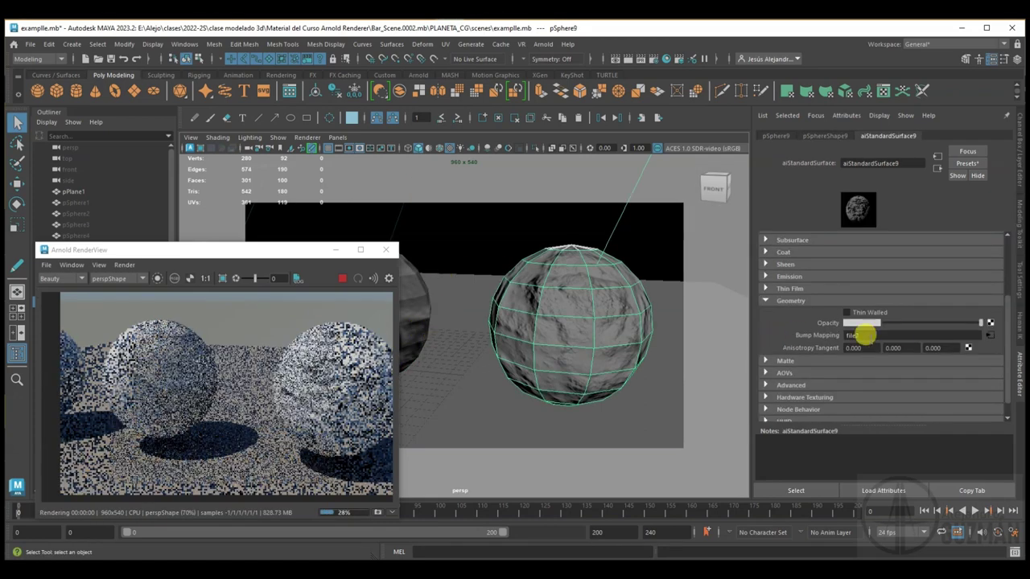
{"action": "left_click", "coordinate": [988, 335]}
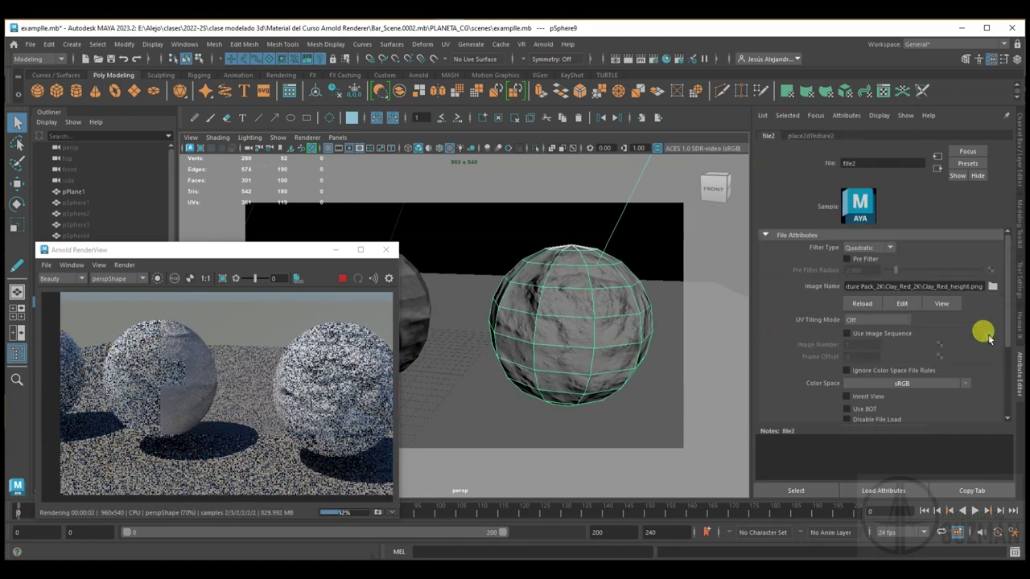
{"action": "left_click", "coordinate": [992, 287]}
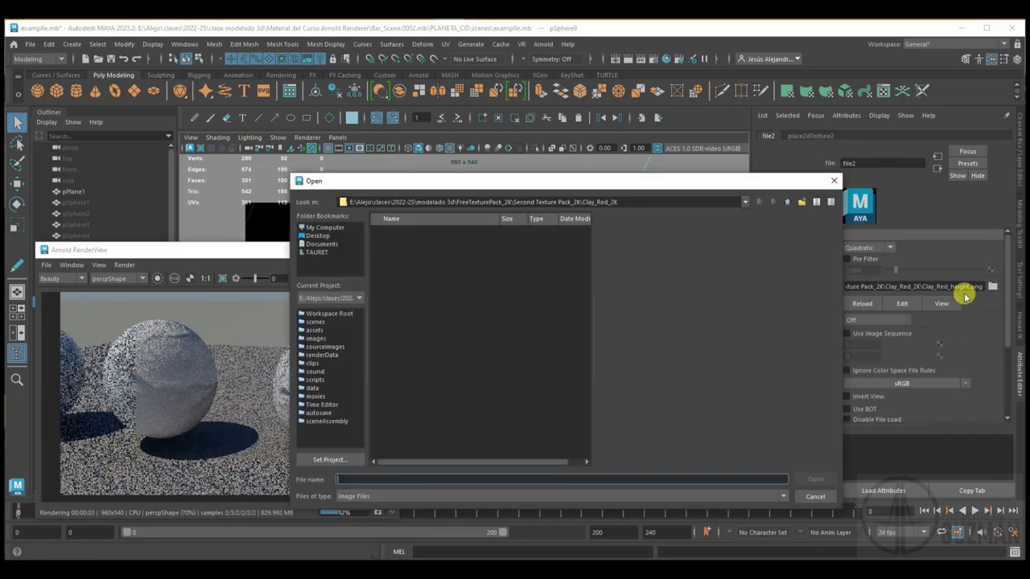
{"action": "left_click", "coordinate": [790, 202]}
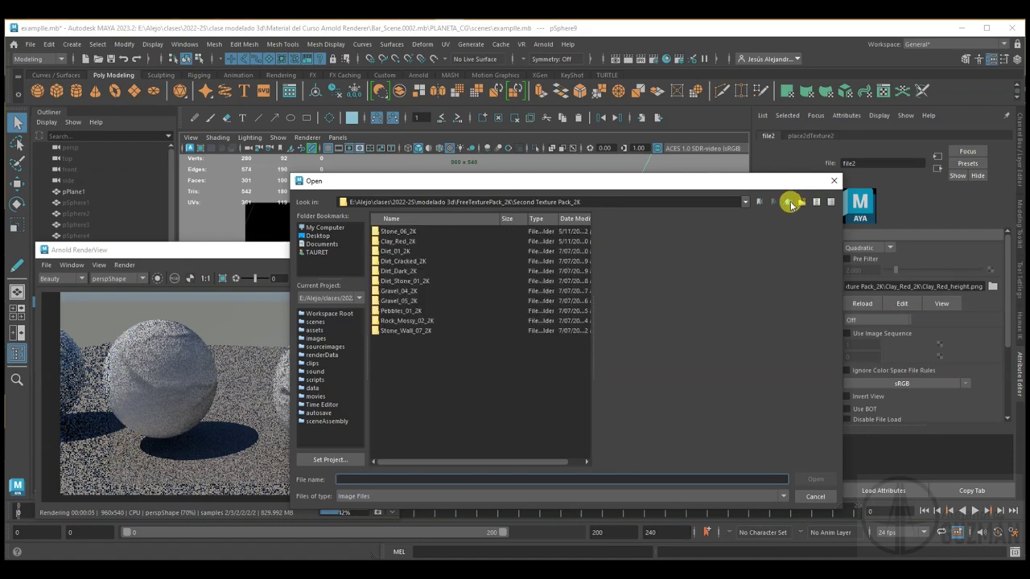
{"action": "double_click", "coordinate": [412, 322]}
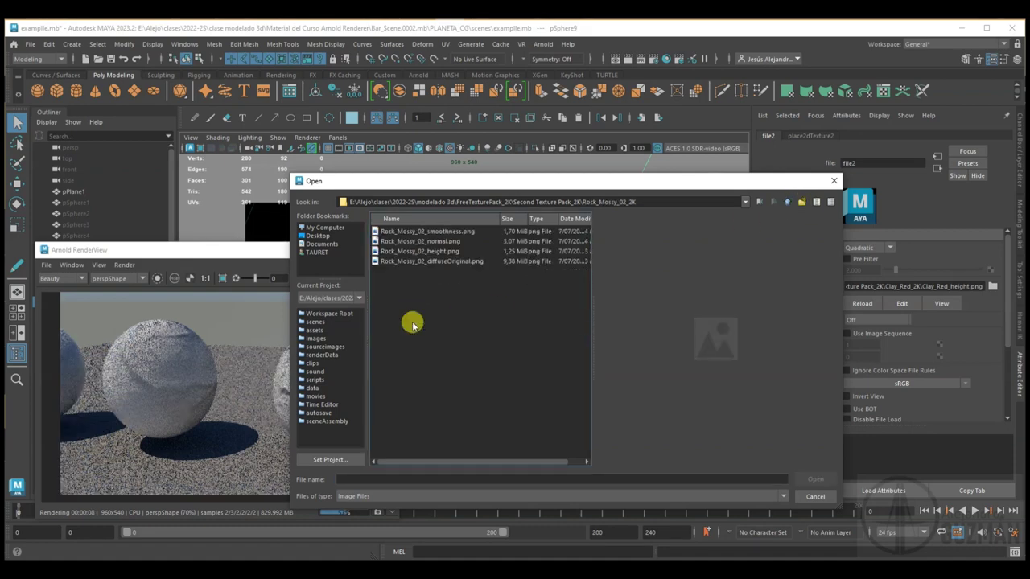
{"action": "left_click", "coordinate": [452, 252]}
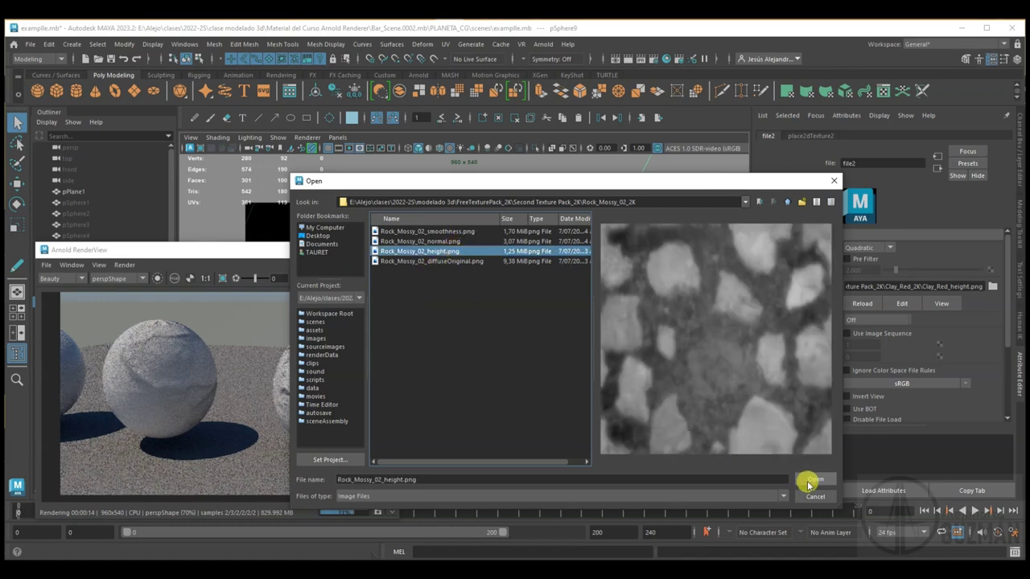
{"action": "left_click", "coordinate": [809, 480]}
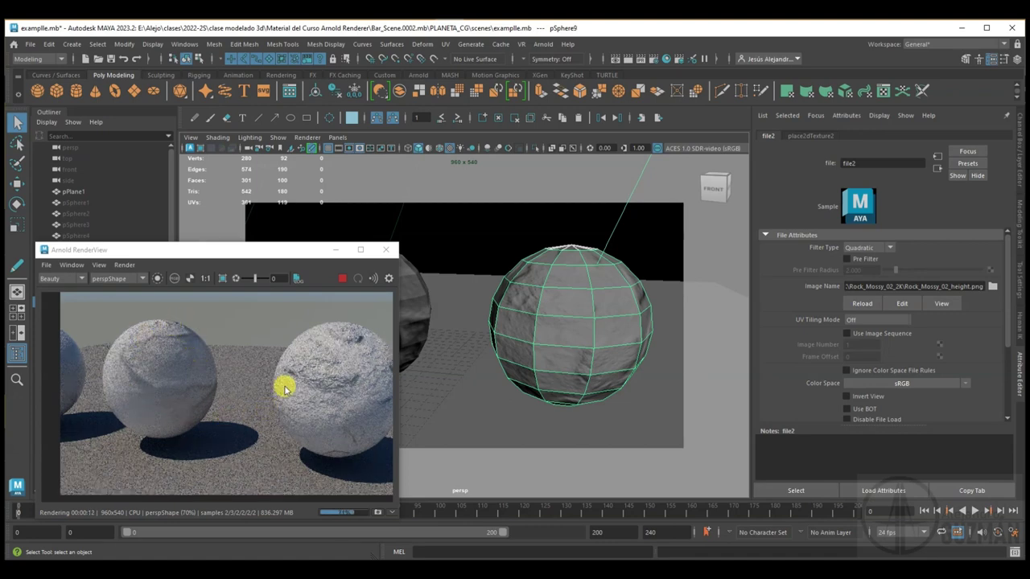
Step: Reposition the RenderView, then select the right sphere and show its pSphereShape9 attributes
{"action": "left_click_drag", "start_coordinate": [283, 250], "coordinate": [246, 281]}
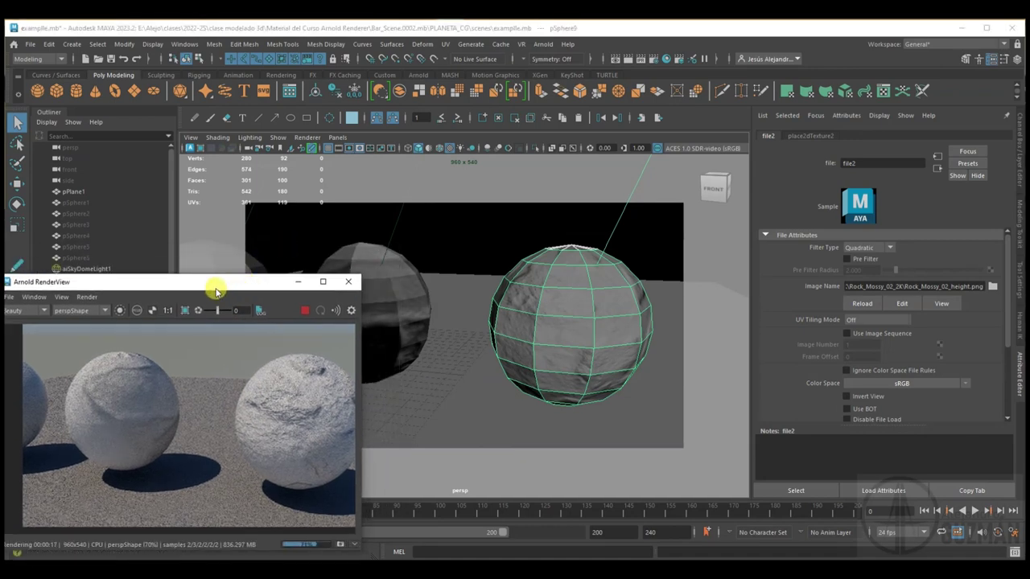
{"action": "mouse_move", "coordinate": [216, 290]}
{"action": "left_mouse_down"}
{"action": "mouse_move", "coordinate": [775, 250]}
{"action": "mouse_move", "coordinate": [793, 239]}
{"action": "left_mouse_up"}
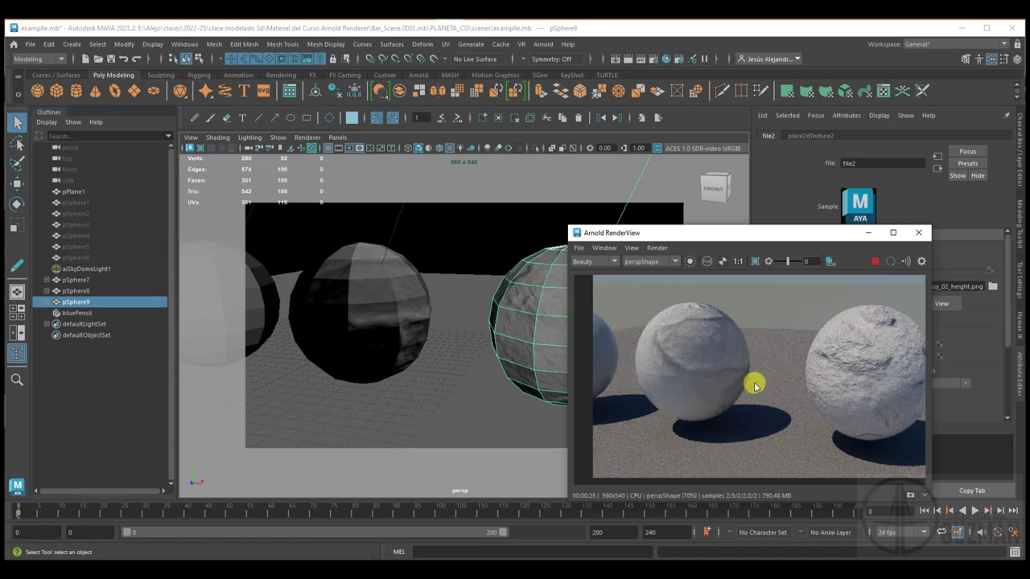
{"action": "left_click_drag", "start_coordinate": [788, 241], "coordinate": [200, 296]}
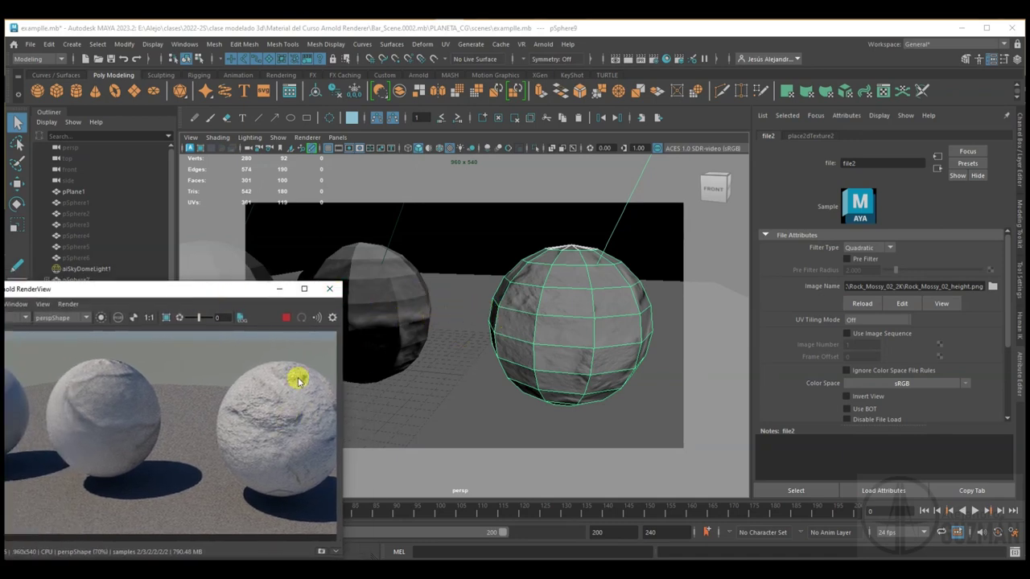
{"action": "left_click", "coordinate": [586, 298]}
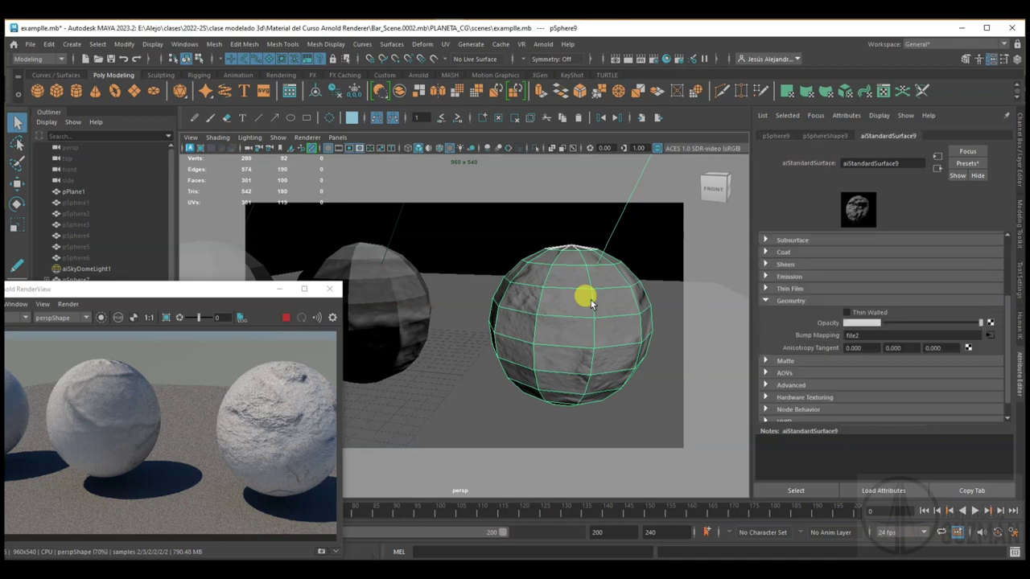
{"action": "left_click", "coordinate": [828, 135]}
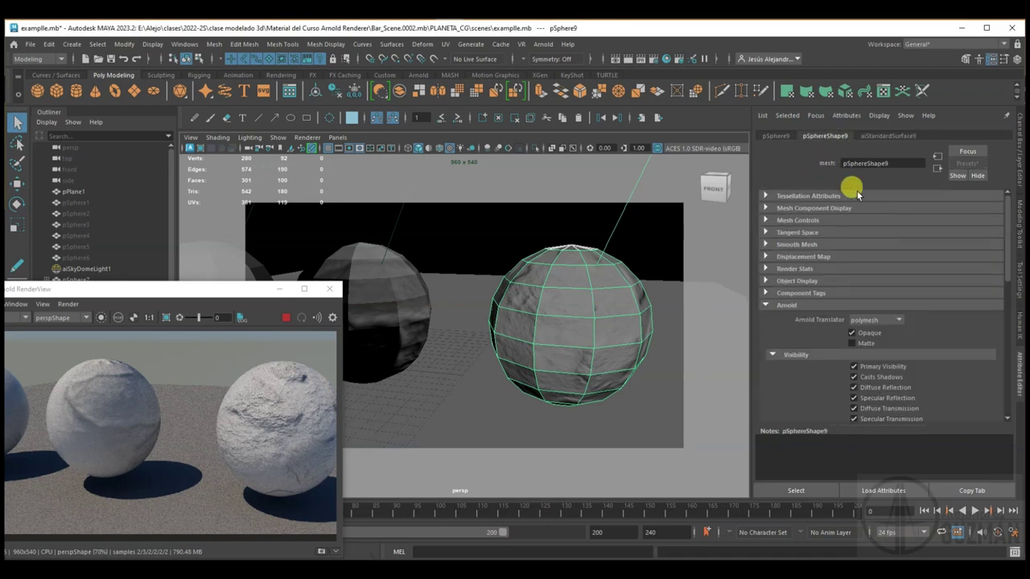
Step: Set pSphereShape9's Arnold subdivision type to none and snapshot the refreshed render as Snapshot_01
{"action": "scroll", "coordinate": [857, 333], "scroll_direction": "down", "scroll_amount": 3}
{"action": "scroll", "coordinate": [861, 342], "scroll_direction": "down", "scroll_amount": 2}
{"action": "left_click", "coordinate": [868, 353]}
{"action": "left_click", "coordinate": [862, 344]}
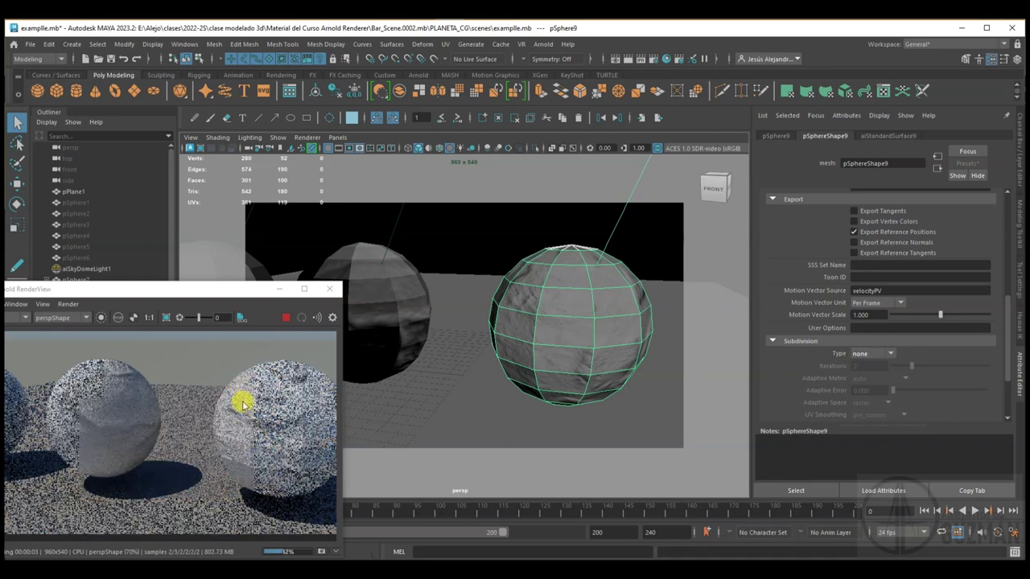
{"action": "left_click_drag", "start_coordinate": [142, 289], "coordinate": [185, 290]}
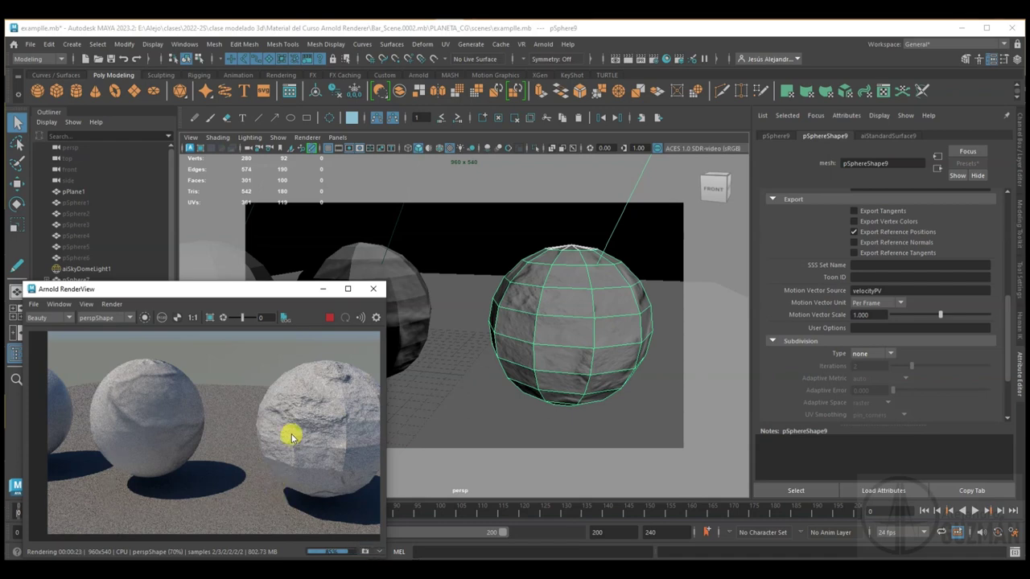
{"action": "left_click", "coordinate": [365, 553]}
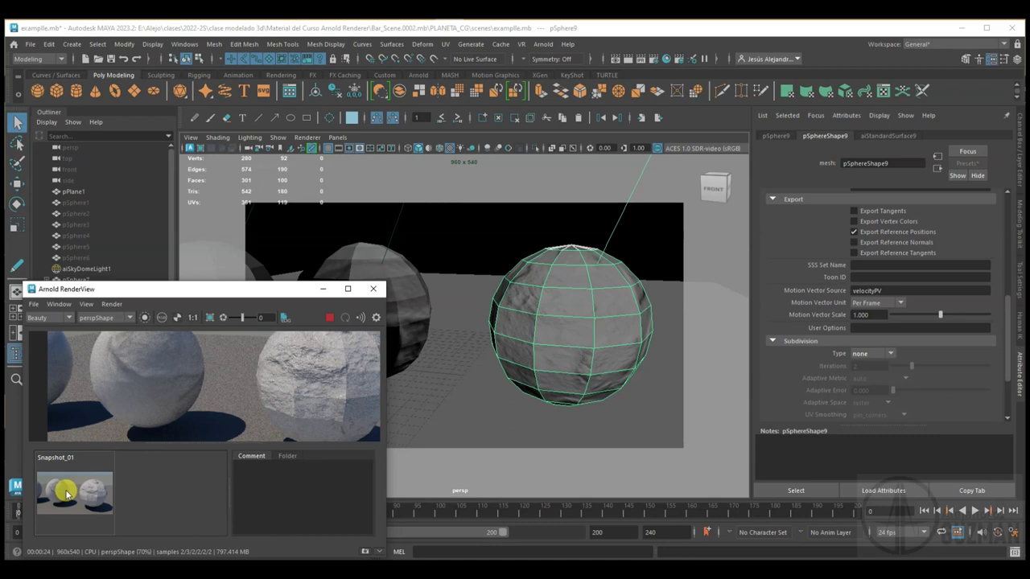
Step: Switch the right sphere's subdivision to catclark, enlarge the RenderView, and store Snapshot_02
{"action": "left_click", "coordinate": [875, 352]}
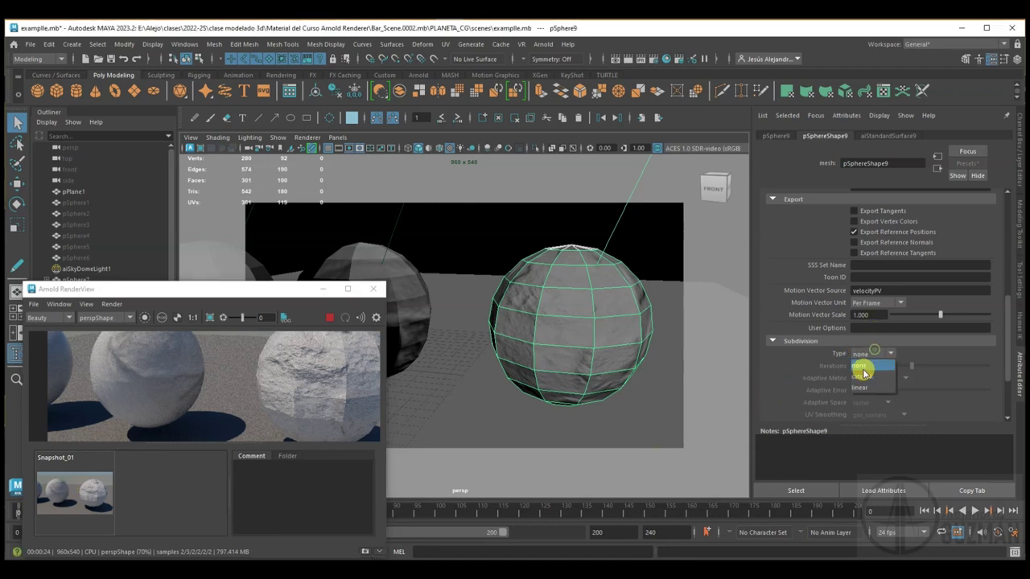
{"action": "left_click", "coordinate": [858, 366]}
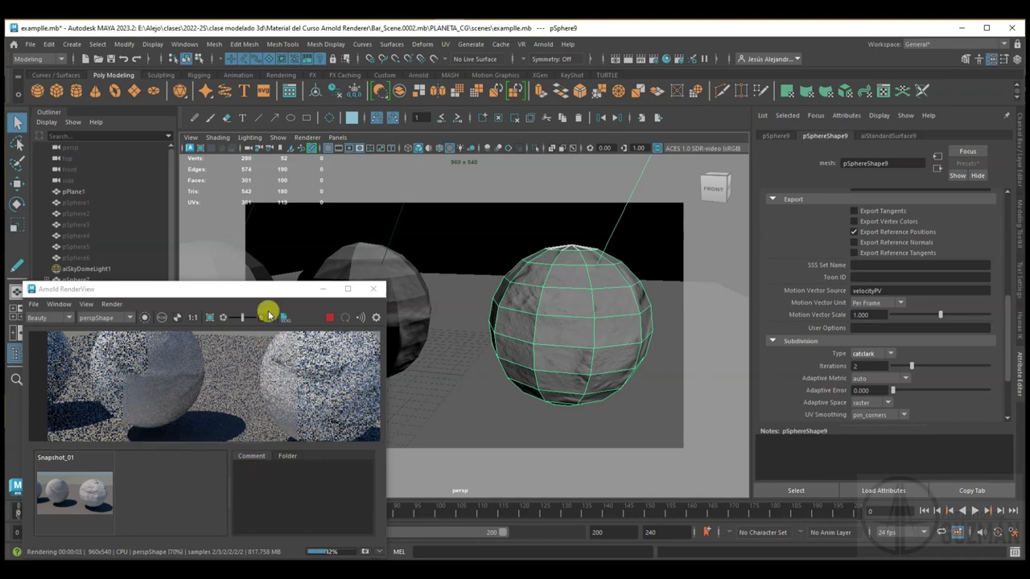
{"action": "left_click_drag", "start_coordinate": [242, 280], "coordinate": [245, 165]}
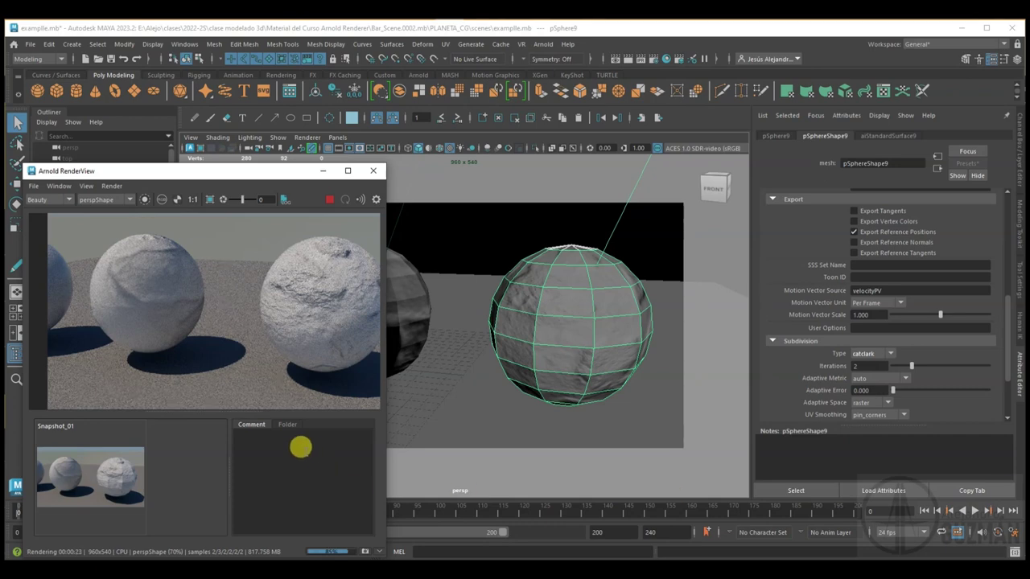
{"action": "left_click", "coordinate": [364, 552]}
Step: Flip between Snapshot_01 and Snapshot_02 to compare the faceted and catclark-smoothed sphere
{"action": "left_click", "coordinate": [166, 478]}
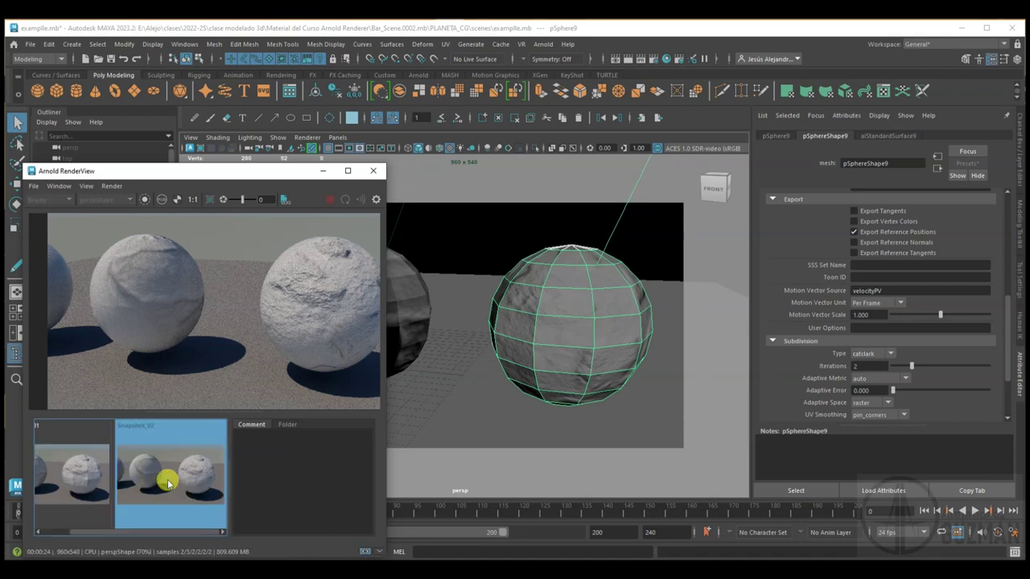
{"action": "left_click", "coordinate": [78, 483]}
{"action": "left_click", "coordinate": [177, 481]}
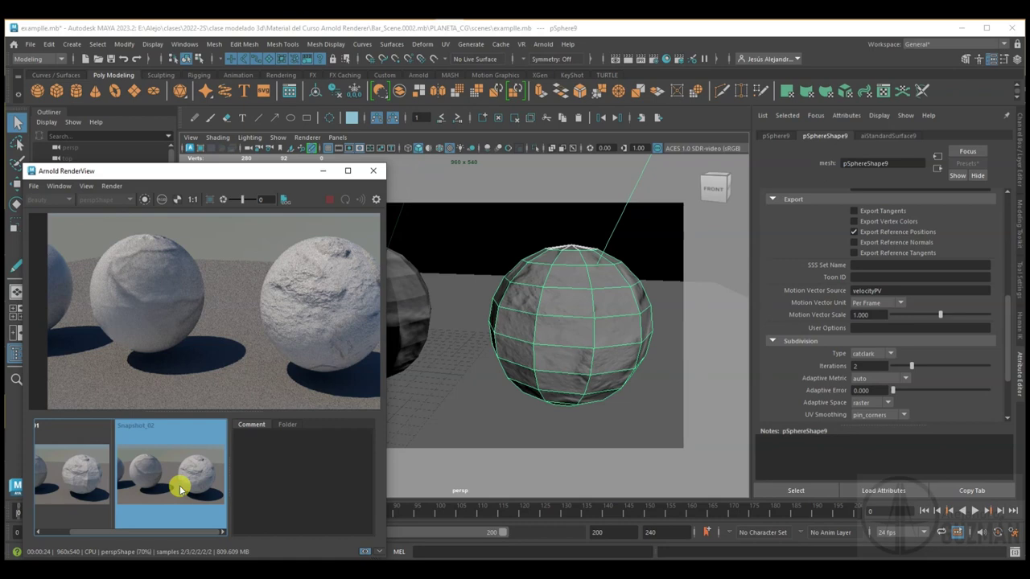
{"action": "left_click", "coordinate": [85, 483]}
{"action": "left_click", "coordinate": [172, 478]}
{"action": "left_click", "coordinate": [110, 483]}
{"action": "left_click", "coordinate": [167, 479]}
{"action": "left_click", "coordinate": [85, 479]}
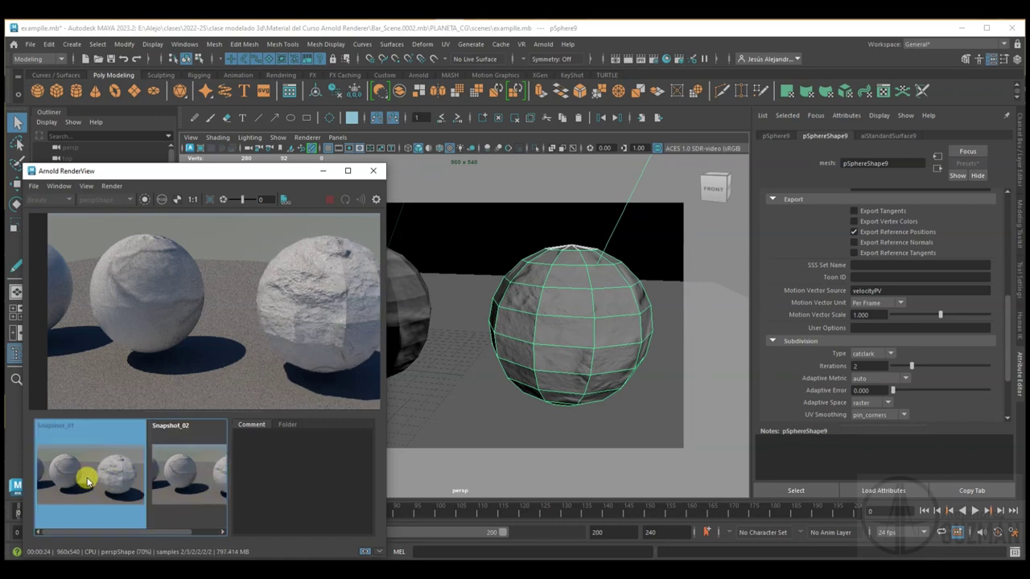
{"action": "left_click", "coordinate": [177, 480]}
{"action": "left_click", "coordinate": [99, 479]}
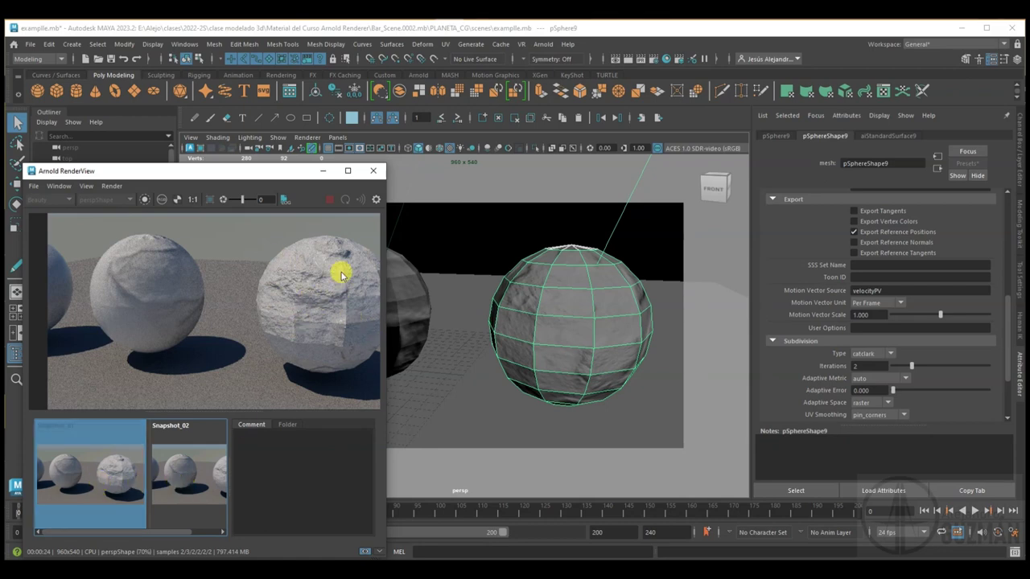
{"action": "left_click", "coordinate": [198, 472]}
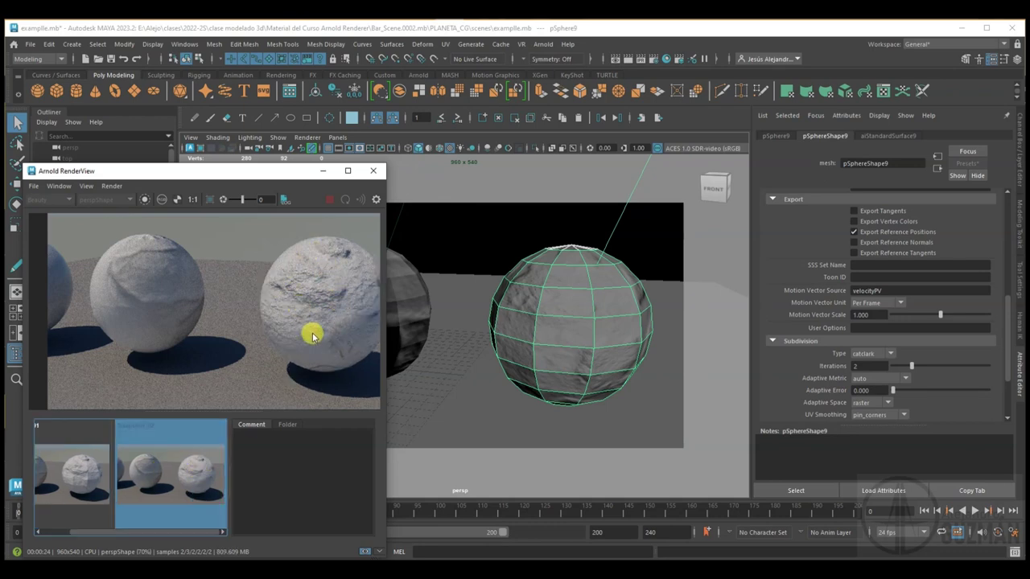
{"action": "left_click", "coordinate": [103, 451]}
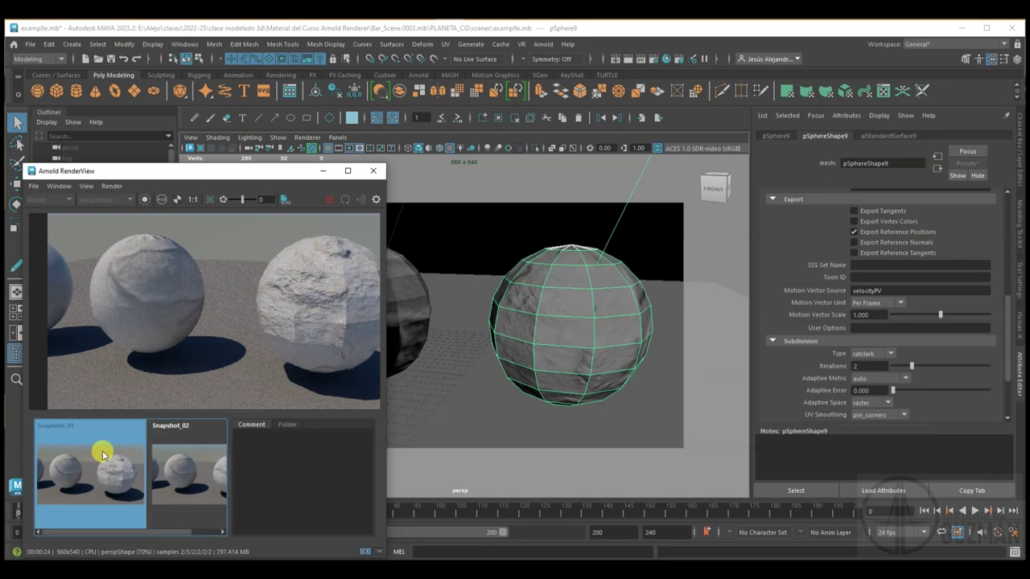
{"action": "left_click", "coordinate": [179, 460]}
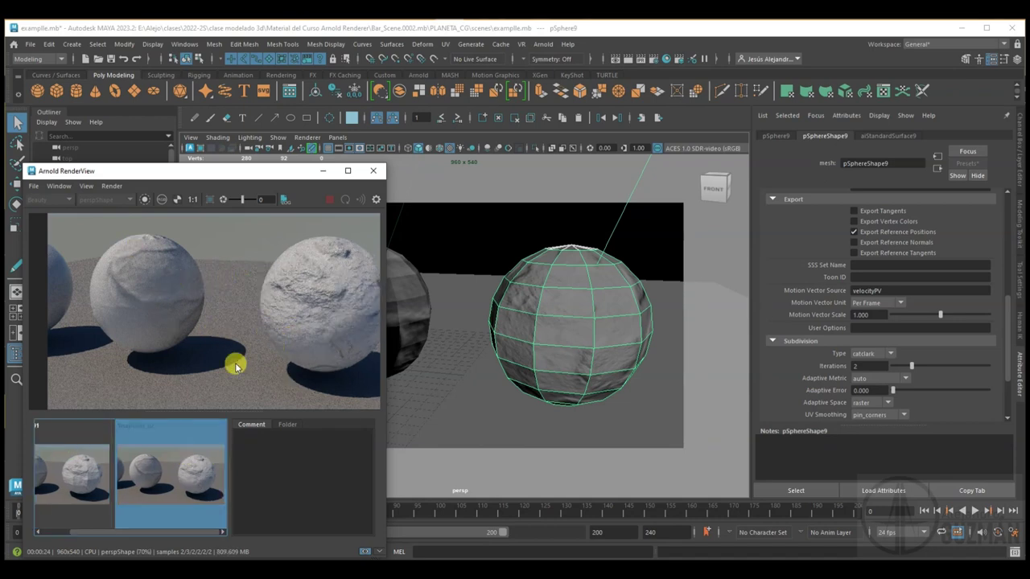
{"action": "left_click_drag", "start_coordinate": [149, 174], "coordinate": [436, 164]}
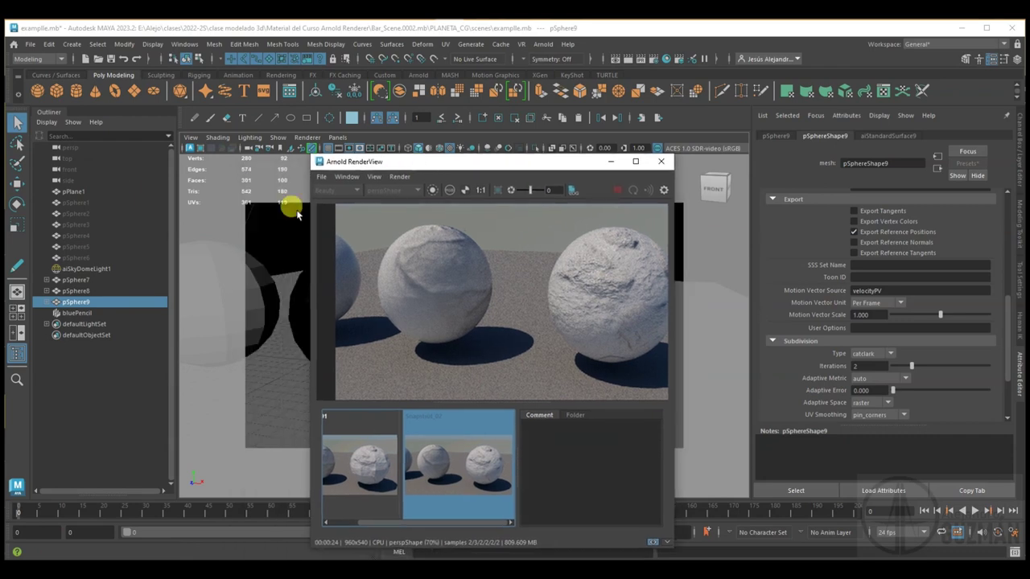
Step: Rotate aiSkyDomeLight1 to Rotate Y -46.08 and Rotate Z 6.231 via the Channel Box
{"action": "left_click", "coordinate": [80, 268]}
{"action": "left_click_drag", "start_coordinate": [436, 161], "coordinate": [740, 156]}
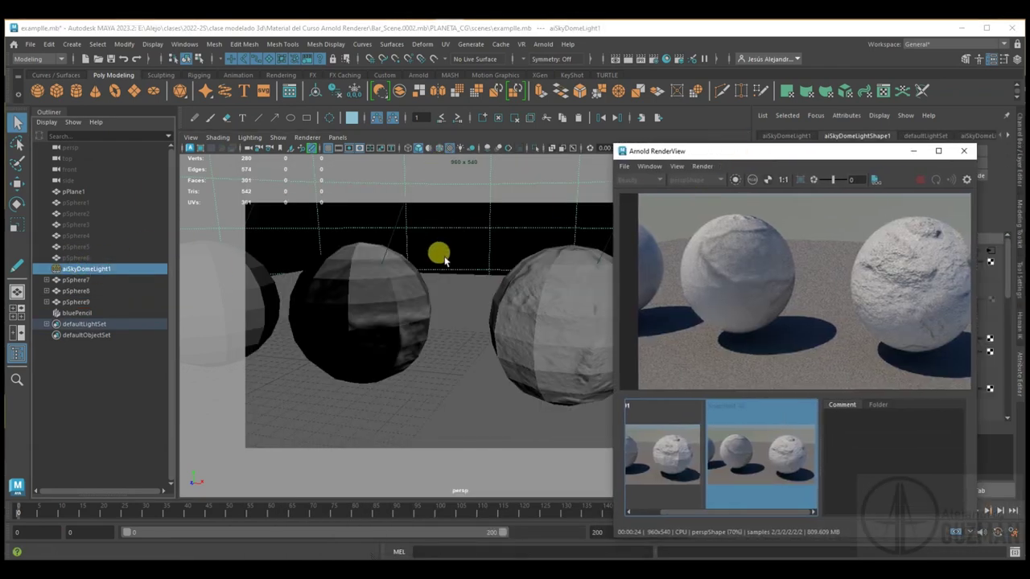
{"action": "mouse_move", "coordinate": [703, 155]}
{"action": "left_mouse_down"}
{"action": "mouse_move", "coordinate": [93, 296]}
{"action": "mouse_move", "coordinate": [75, 187]}
{"action": "left_mouse_up"}
{"action": "left_click", "coordinate": [1015, 157]}
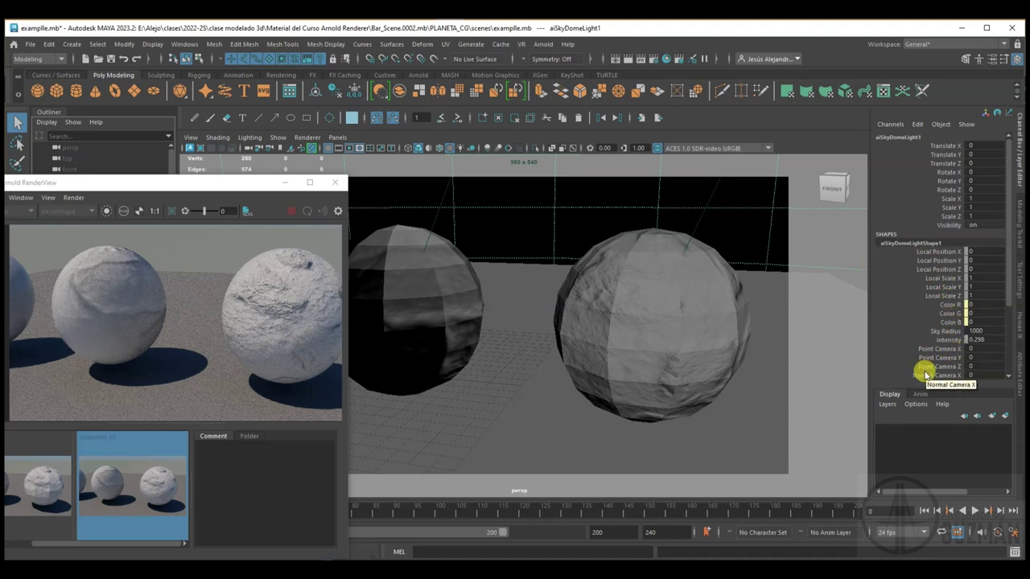
{"action": "left_click", "coordinate": [948, 181]}
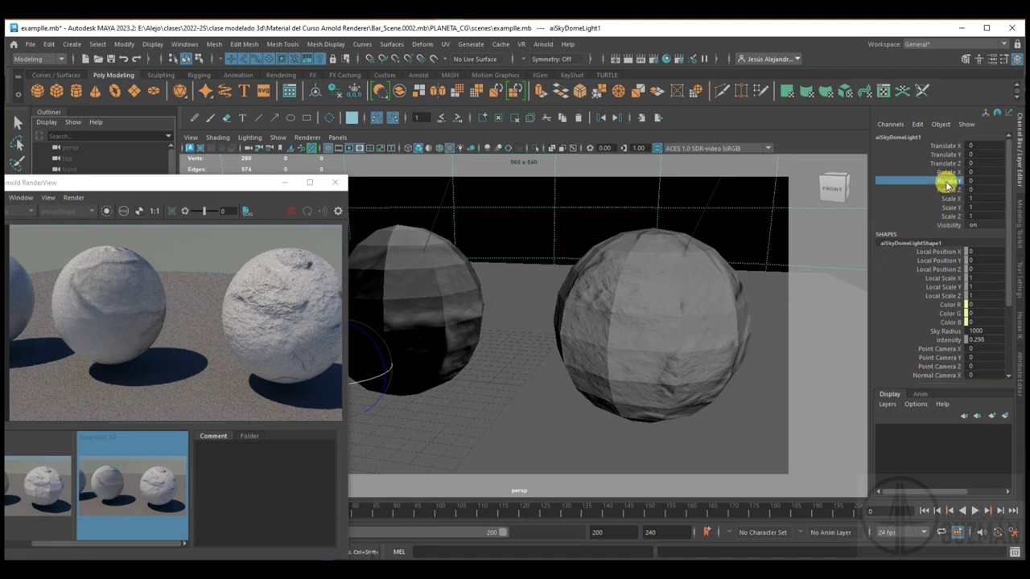
{"action": "middle_click_drag", "start_coordinate": [478, 212], "coordinate": [548, 212]}
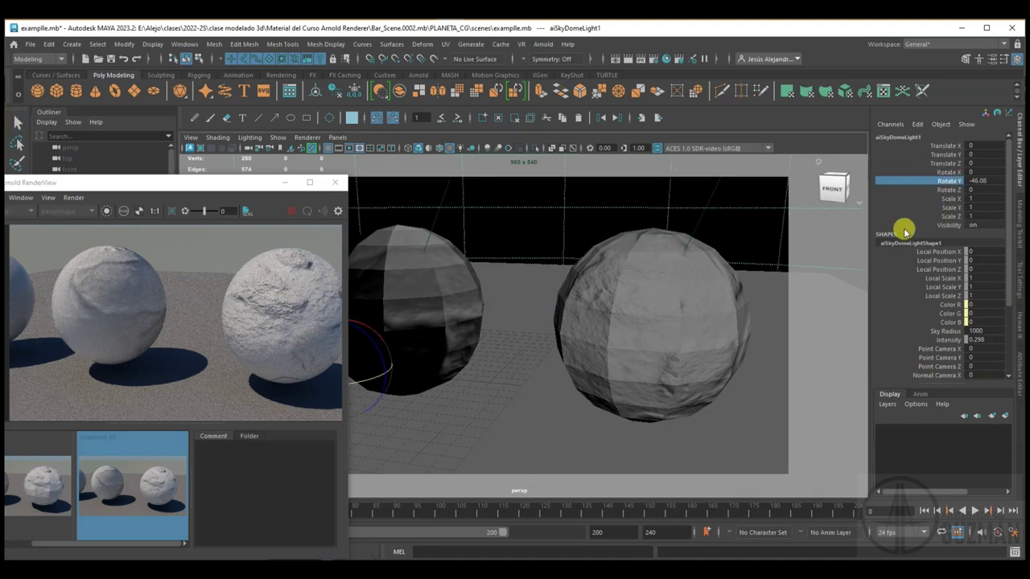
{"action": "left_click", "coordinate": [951, 190]}
{"action": "mouse_move", "coordinate": [657, 218]}
{"action": "middle_mouse_down"}
{"action": "mouse_move", "coordinate": [658, 260]}
{"action": "mouse_move", "coordinate": [666, 213]}
{"action": "middle_mouse_up"}
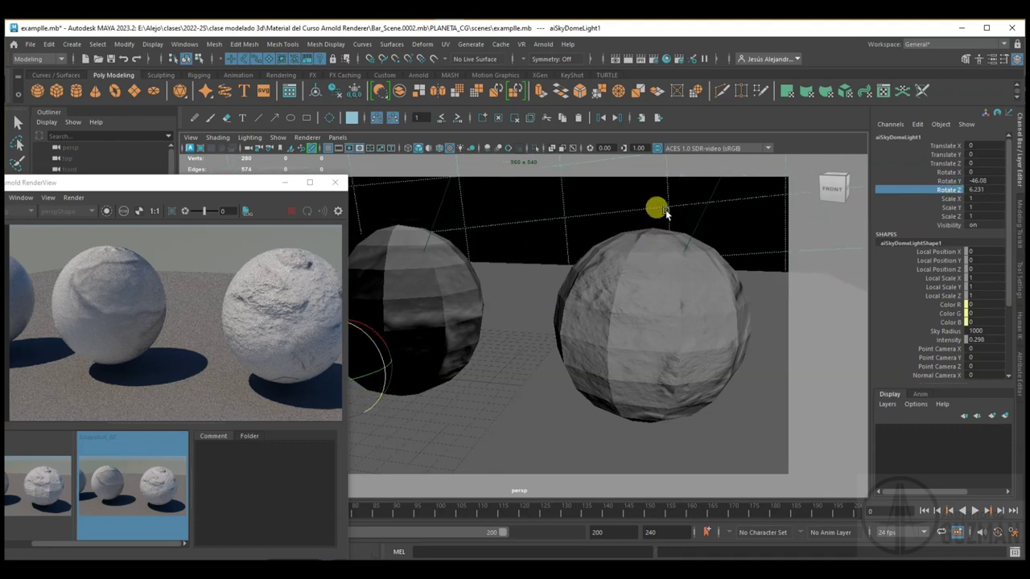
{"action": "left_click", "coordinate": [666, 211]}
{"action": "left_click_drag", "start_coordinate": [187, 191], "coordinate": [354, 192]}
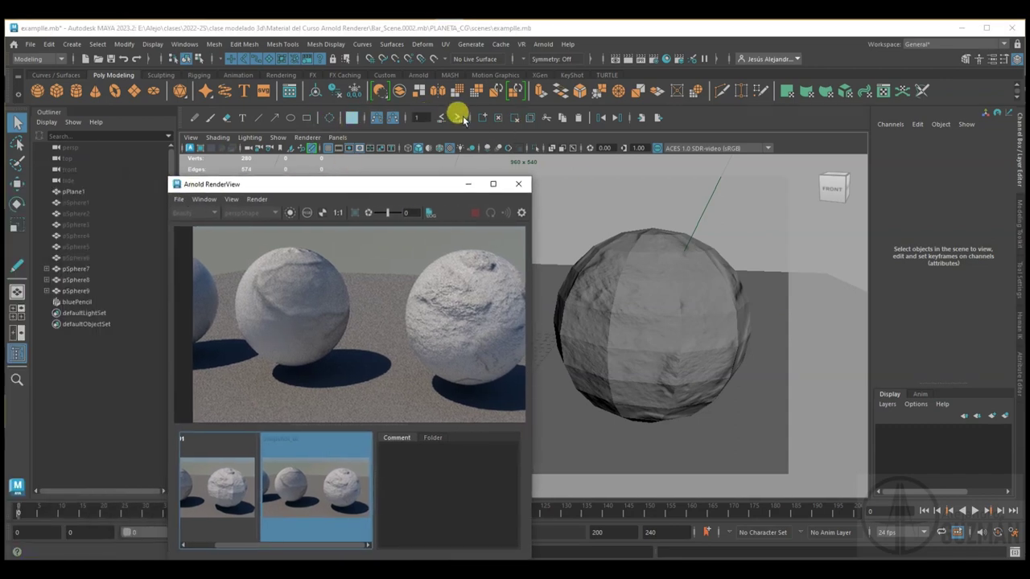
Step: Create a directional light and scale it uniformly to 32.7
{"action": "left_click", "coordinate": [280, 74]}
{"action": "left_click", "coordinate": [57, 90]}
{"action": "mouse_move", "coordinate": [422, 190]}
{"action": "left_mouse_down"}
{"action": "mouse_move", "coordinate": [295, 202]}
{"action": "mouse_move", "coordinate": [248, 233]}
{"action": "left_mouse_up"}
{"action": "left_click_drag", "start_coordinate": [956, 201], "coordinate": [949, 214]}
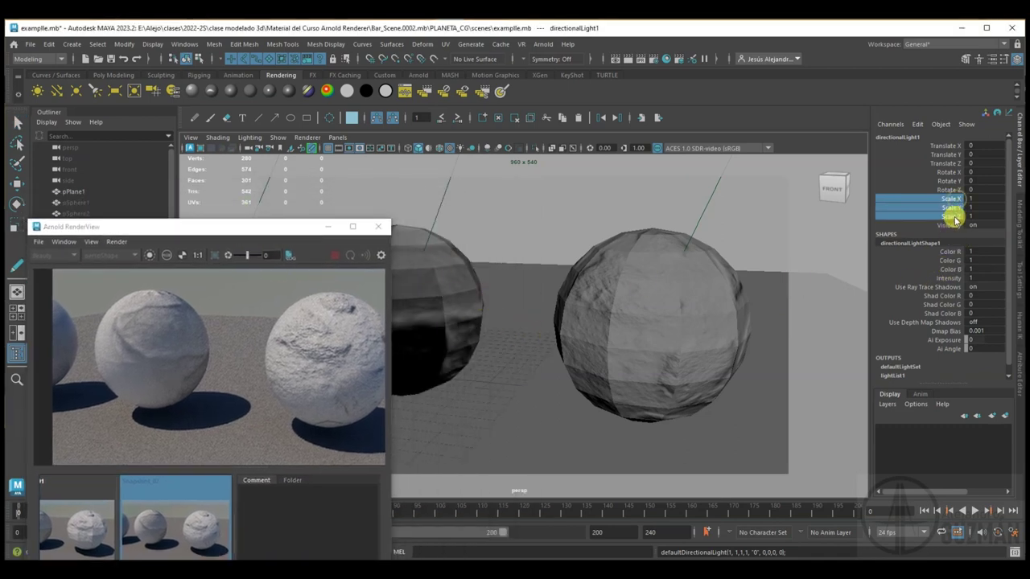
{"action": "middle_click_drag", "start_coordinate": [601, 269], "coordinate": [726, 259]}
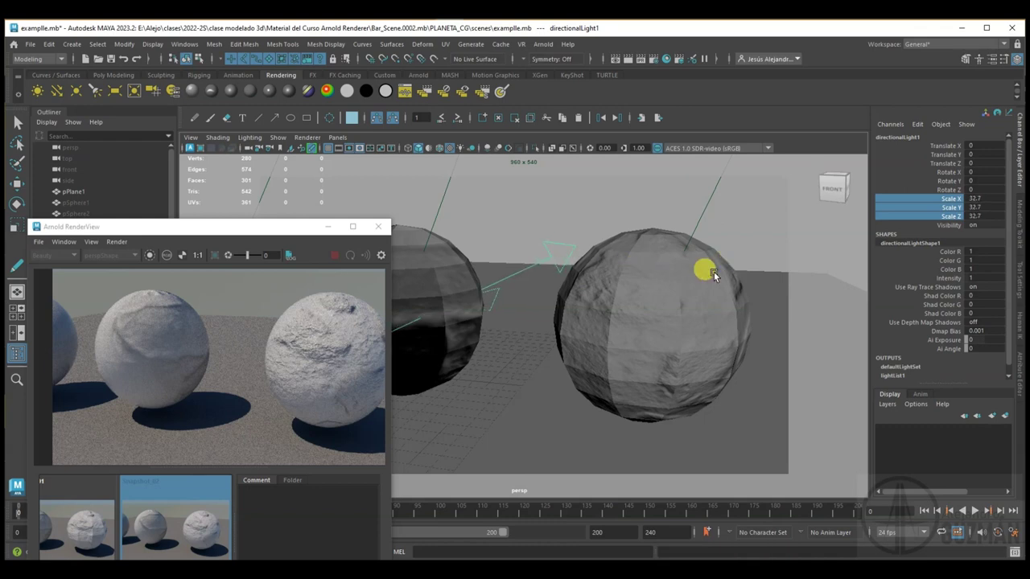
{"action": "left_click_drag", "start_coordinate": [268, 232], "coordinate": [851, 202]}
Step: Rotate directionalLight1 onto the spheres to X -42.574, Y 22.911, Z 40.6, using all lights
{"action": "left_click_drag", "start_coordinate": [340, 362], "coordinate": [325, 300]}
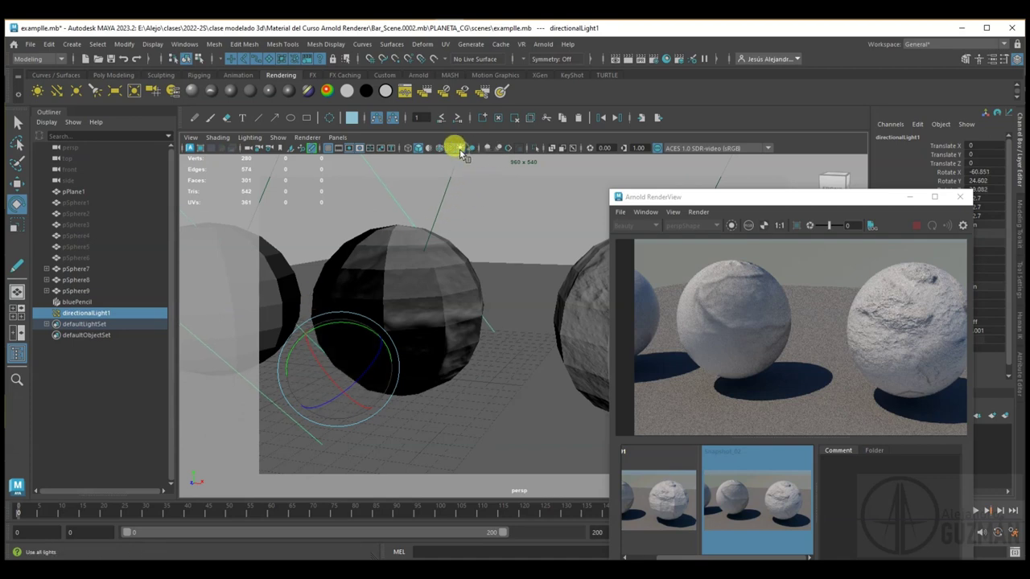
{"action": "left_click", "coordinate": [459, 149]}
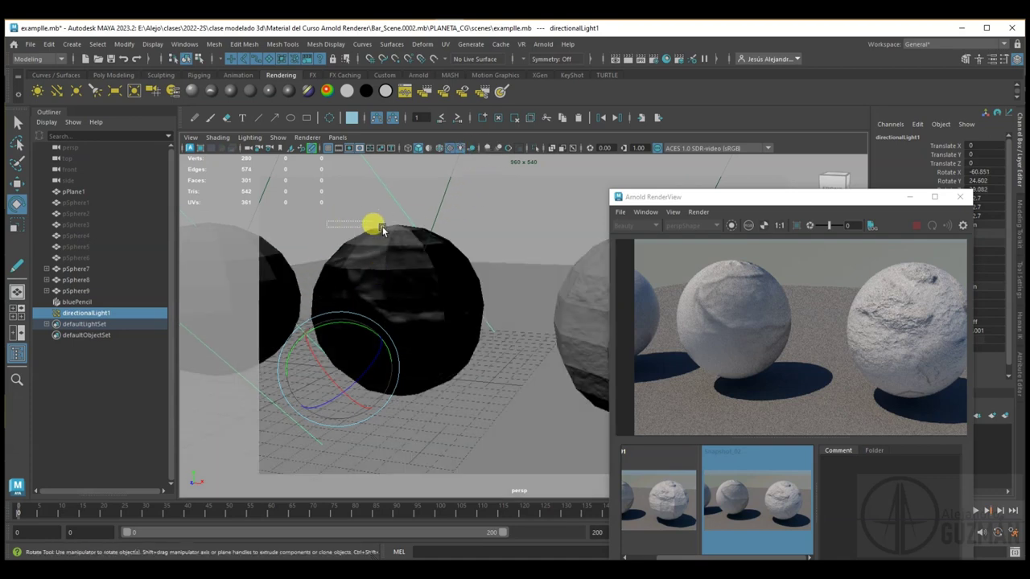
{"action": "left_click", "coordinate": [341, 242]}
{"action": "left_click", "coordinate": [393, 197]}
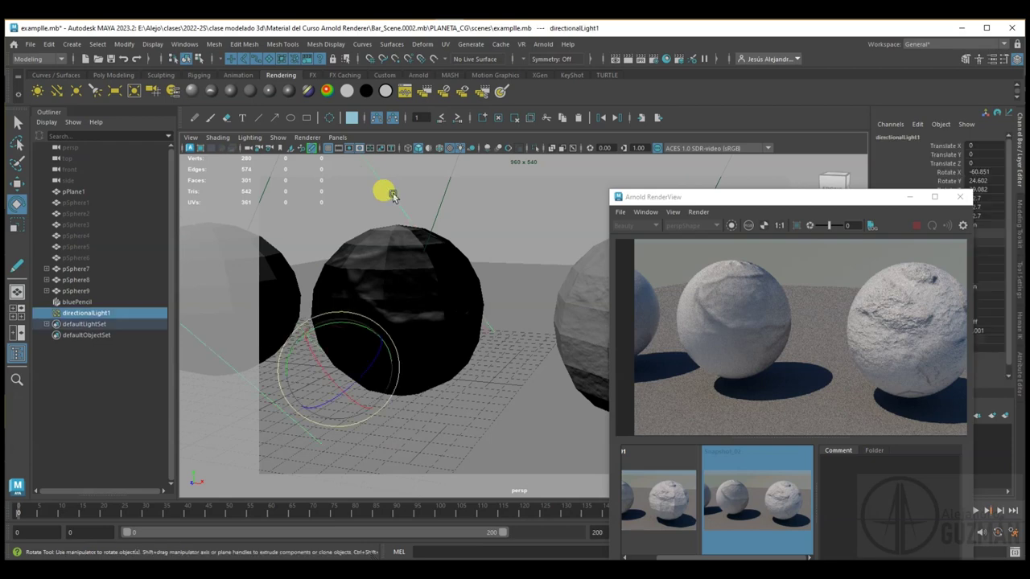
{"action": "left_click_drag", "start_coordinate": [338, 358], "coordinate": [318, 359]}
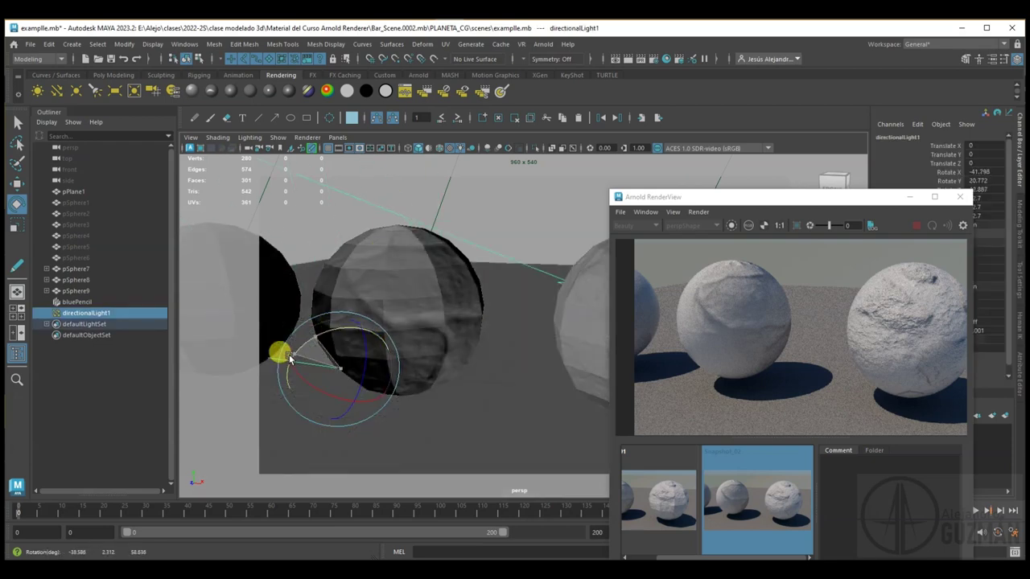
{"action": "left_click_drag", "start_coordinate": [318, 359], "coordinate": [312, 348]}
Step: Review Snapshot_01 and Snapshot_02, then close the Arnold RenderView
{"action": "left_click_drag", "start_coordinate": [705, 203], "coordinate": [581, 189]}
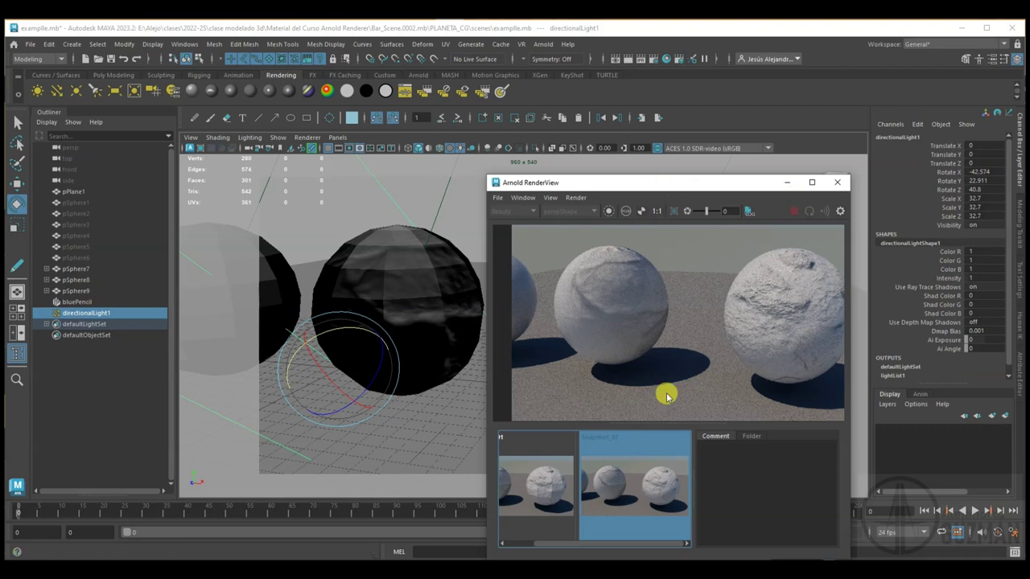
{"action": "left_click", "coordinate": [549, 511]}
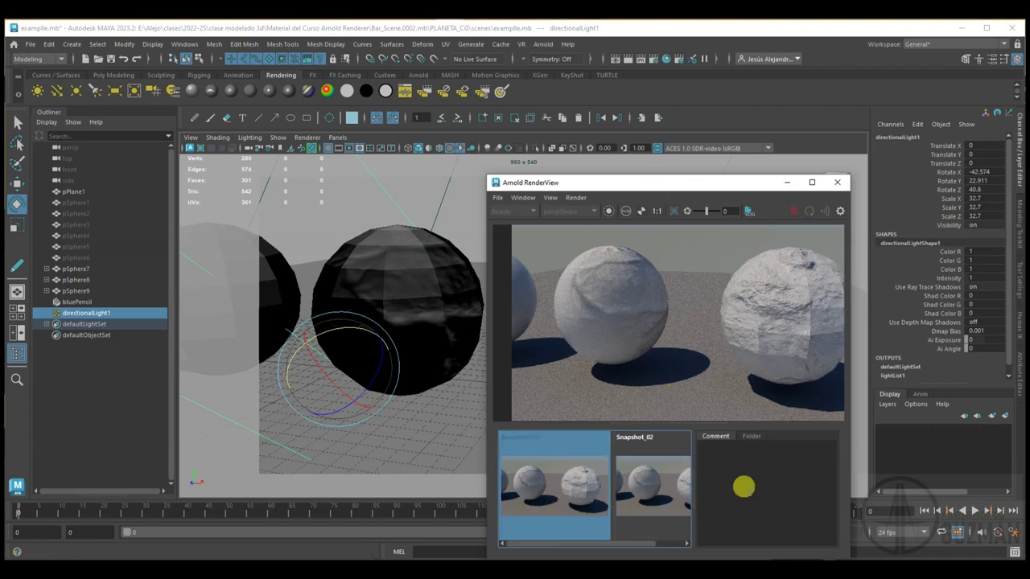
{"action": "left_click", "coordinate": [714, 492]}
{"action": "double_click", "coordinate": [594, 504]}
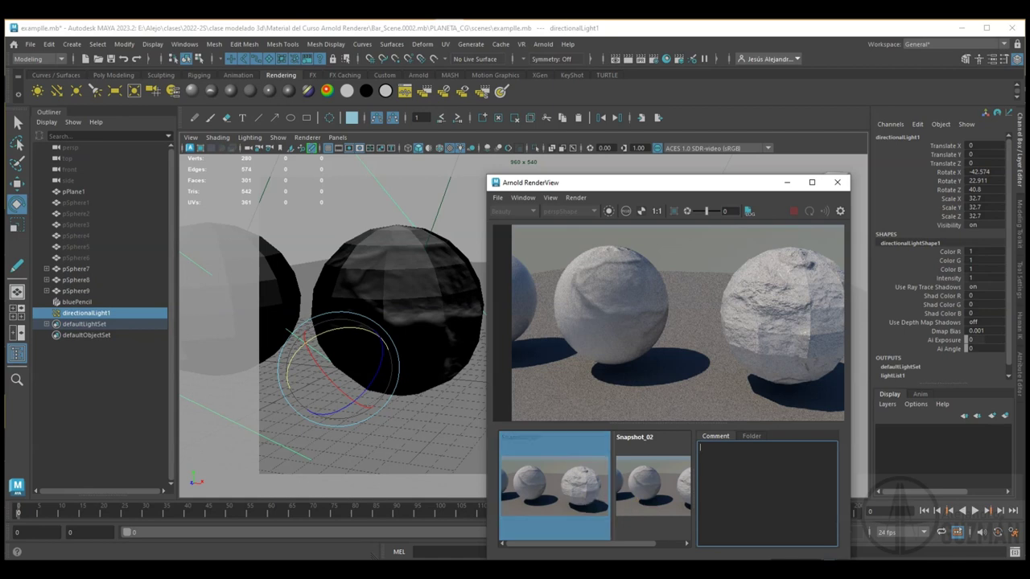
{"action": "left_click", "coordinate": [650, 488]}
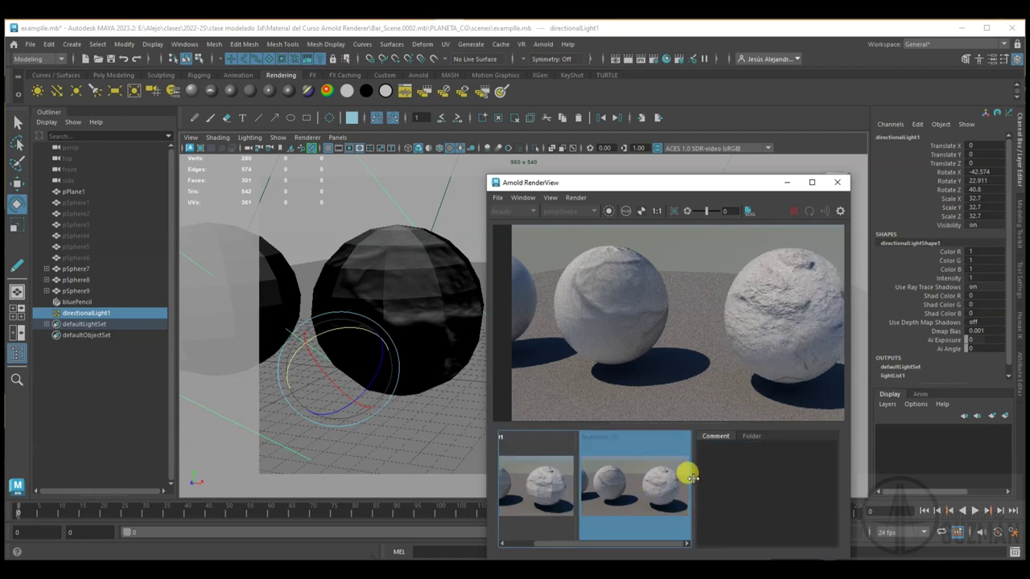
{"action": "left_click", "coordinate": [837, 181]}
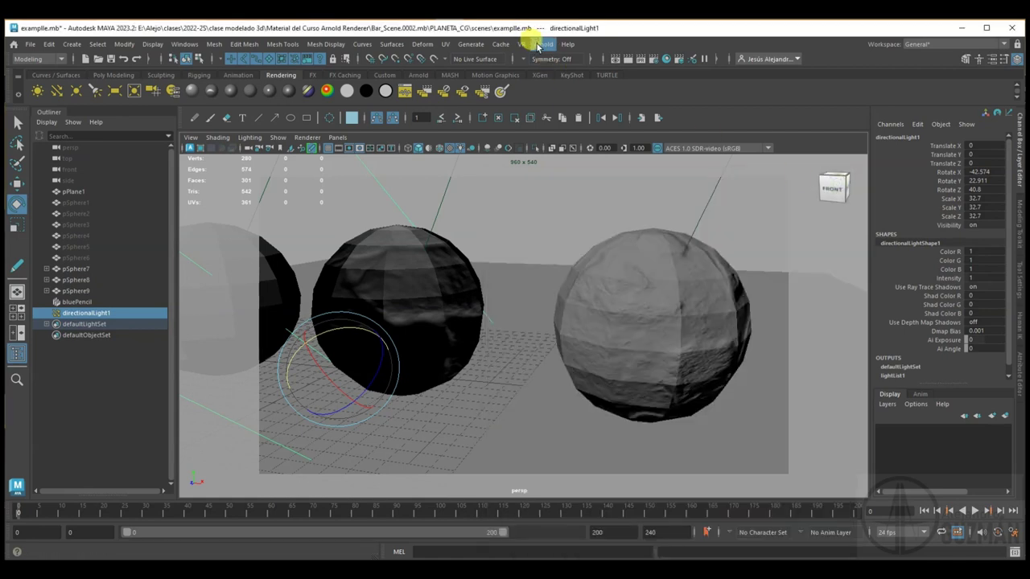
Step: Open the Arnold RenderView and start a live IPR render
{"action": "left_click", "coordinate": [540, 43]}
{"action": "left_click", "coordinate": [551, 73]}
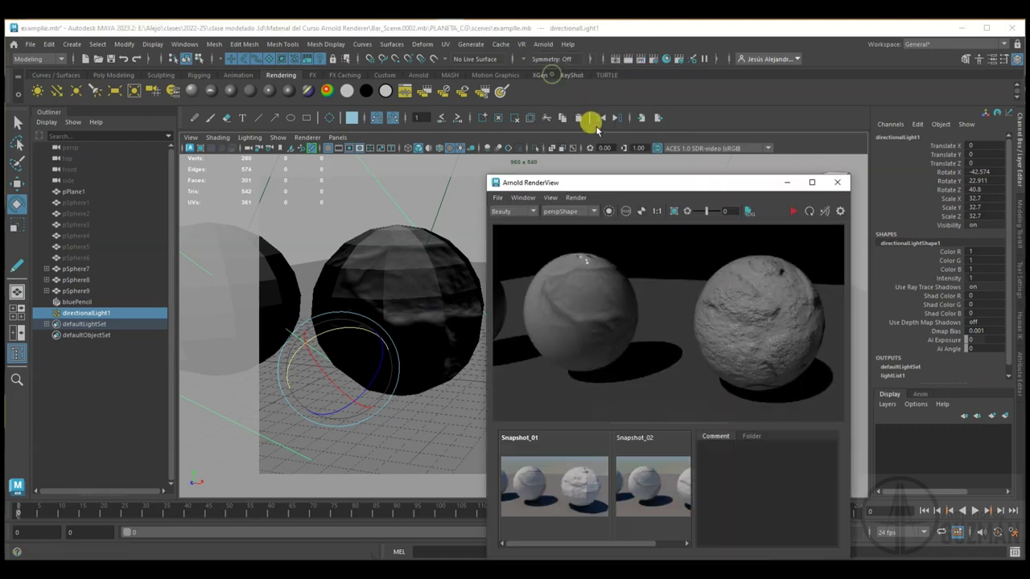
{"action": "left_click", "coordinate": [791, 211]}
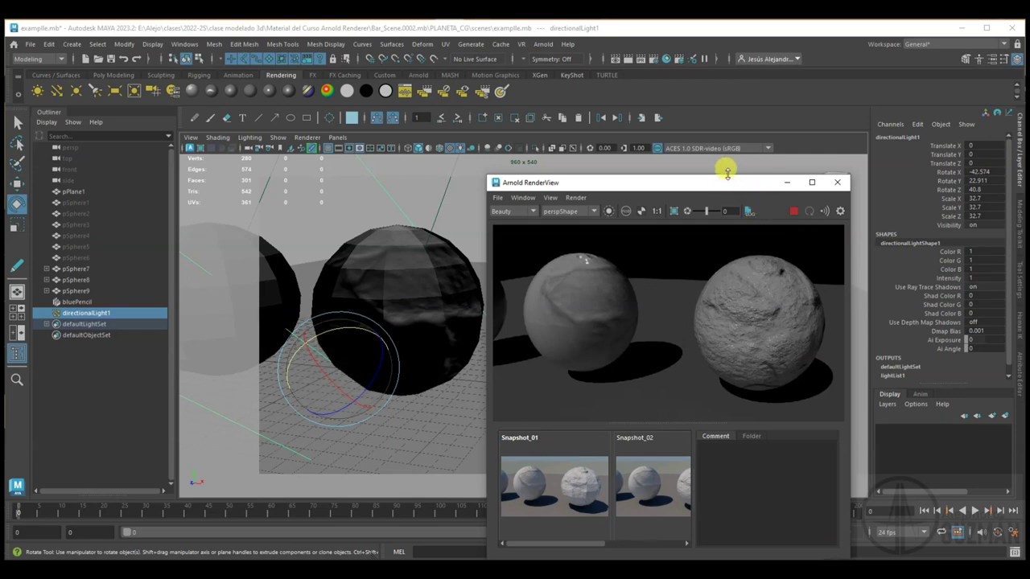
Step: Store Snapshot_03 and swing directionalLight1 to Rotate X -145.566, Y 55.291, Z -77.813
{"action": "left_click_drag", "start_coordinate": [724, 183], "coordinate": [739, 137]}
{"action": "left_click_drag", "start_coordinate": [591, 500], "coordinate": [681, 490]}
{"action": "left_click", "coordinate": [666, 446]}
{"action": "left_click_drag", "start_coordinate": [296, 302], "coordinate": [398, 338]}
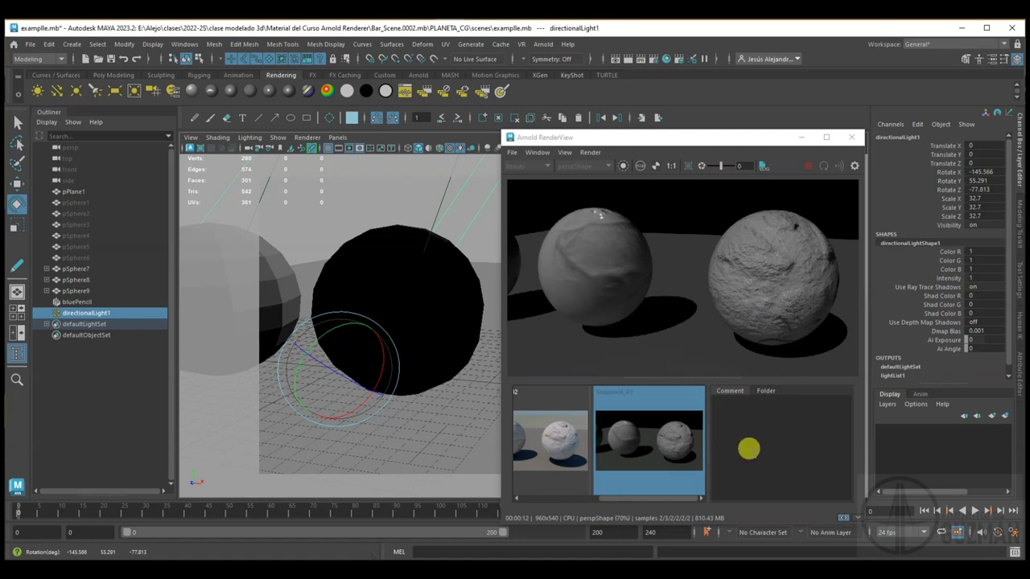
{"action": "left_click", "coordinate": [654, 433]}
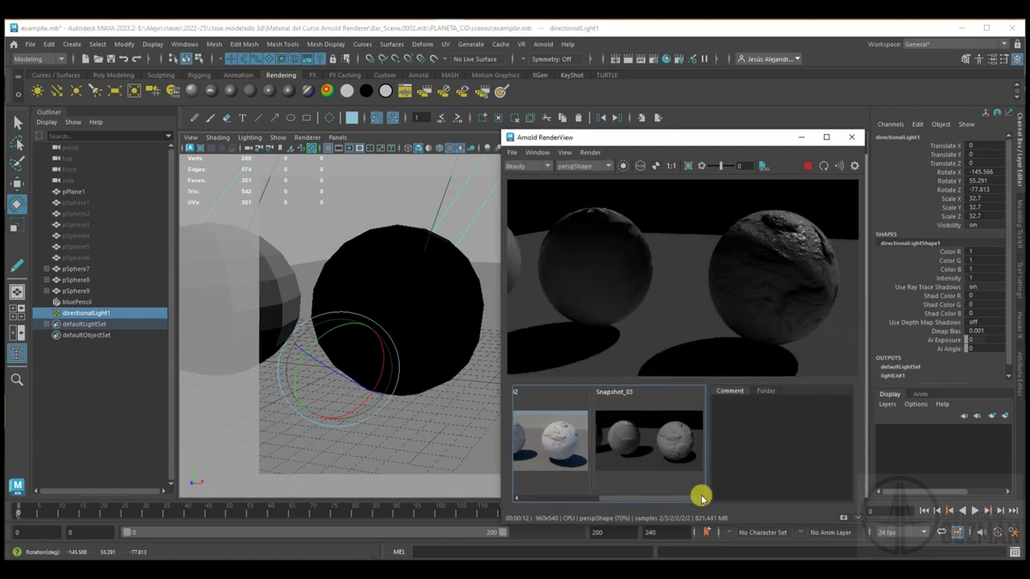
Step: Compare the live render with Snapshot_03, then rotate directionalLight1 to X -26.102, Y 42.961, Z 54.319
{"action": "left_click", "coordinate": [668, 452]}
{"action": "left_click", "coordinate": [667, 455]}
{"action": "left_click", "coordinate": [667, 456]}
{"action": "left_click", "coordinate": [667, 457]}
{"action": "left_click", "coordinate": [667, 455]}
{"action": "left_click", "coordinate": [667, 455]}
{"action": "left_click", "coordinate": [667, 456]}
{"action": "left_click", "coordinate": [658, 455]}
{"action": "left_click", "coordinate": [660, 456]}
{"action": "left_click", "coordinate": [661, 456]}
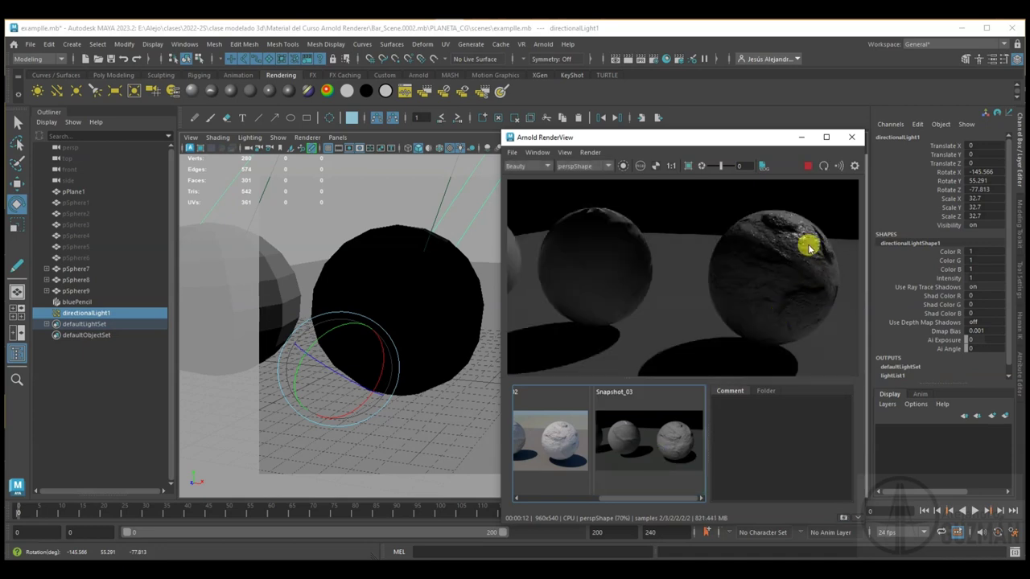
{"action": "left_click", "coordinate": [680, 434]}
{"action": "left_click", "coordinate": [679, 443]}
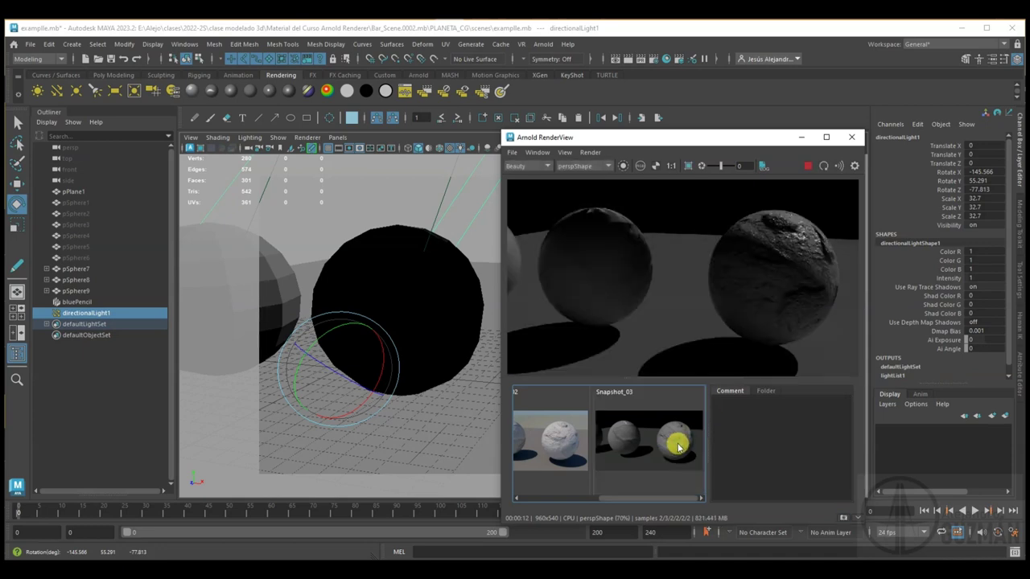
{"action": "left_click", "coordinate": [678, 447]}
{"action": "left_click_drag", "start_coordinate": [326, 322], "coordinate": [269, 357]}
Step: Flip between the bright Snapshot_02 and dark Snapshot_03 renders to compare them
{"action": "left_click", "coordinate": [558, 423]}
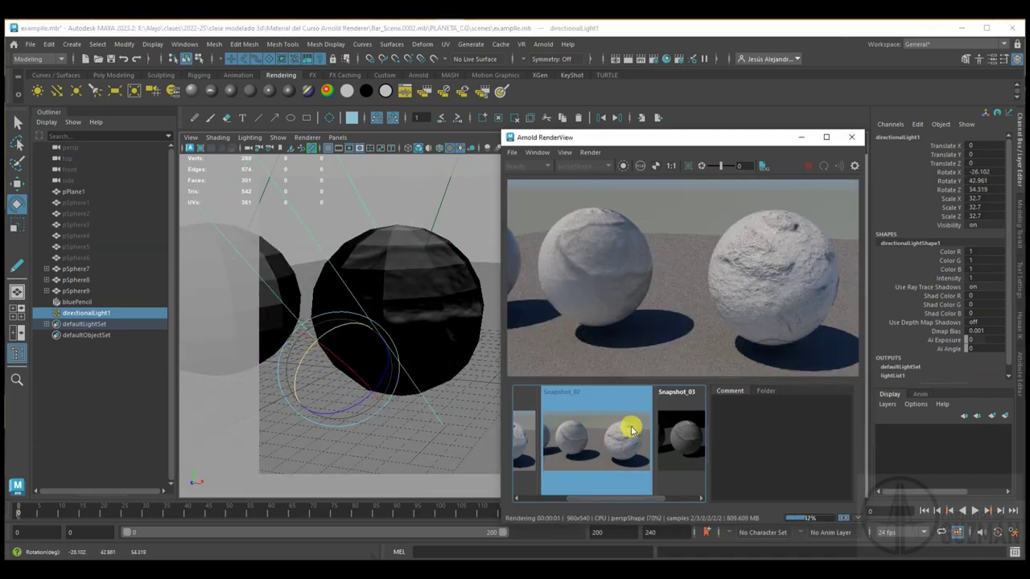
{"action": "left_click", "coordinate": [627, 430]}
{"action": "left_click", "coordinate": [680, 432]}
{"action": "left_click", "coordinate": [574, 436]}
{"action": "left_click", "coordinate": [633, 432]}
{"action": "left_click", "coordinate": [680, 437]}
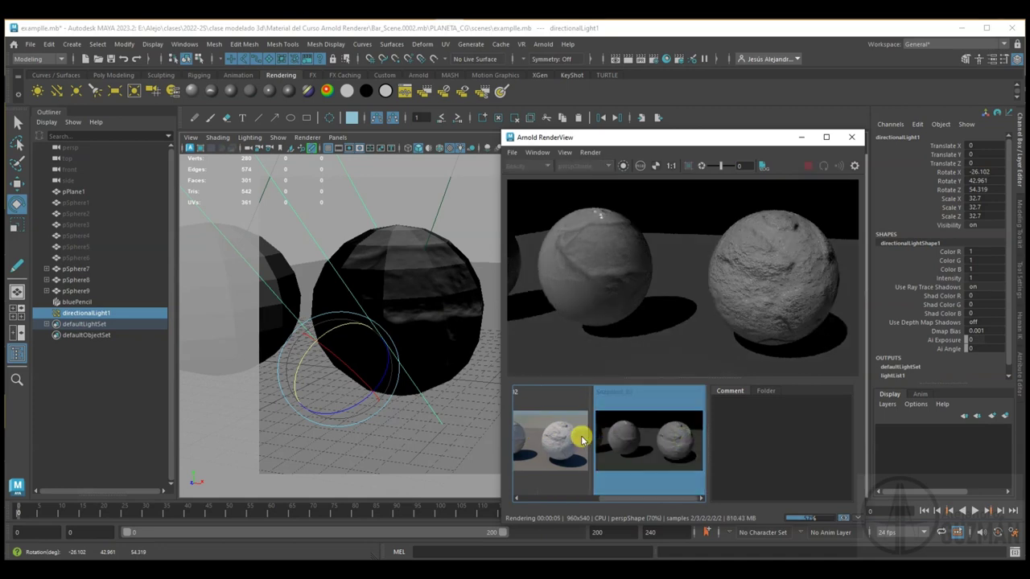
{"action": "left_click", "coordinate": [587, 436]}
{"action": "left_click", "coordinate": [678, 437]}
{"action": "left_click", "coordinate": [552, 432]}
{"action": "left_click", "coordinate": [678, 433]}
{"action": "left_click", "coordinate": [575, 430]}
{"action": "left_click", "coordinate": [678, 431]}
{"action": "left_click", "coordinate": [555, 432]}
{"action": "left_click", "coordinate": [642, 430]}
{"action": "left_click", "coordinate": [690, 428]}
{"action": "left_click", "coordinate": [561, 428]}
{"action": "left_click", "coordinate": [683, 430]}
{"action": "left_click", "coordinate": [562, 431]}
{"action": "left_click", "coordinate": [649, 432]}
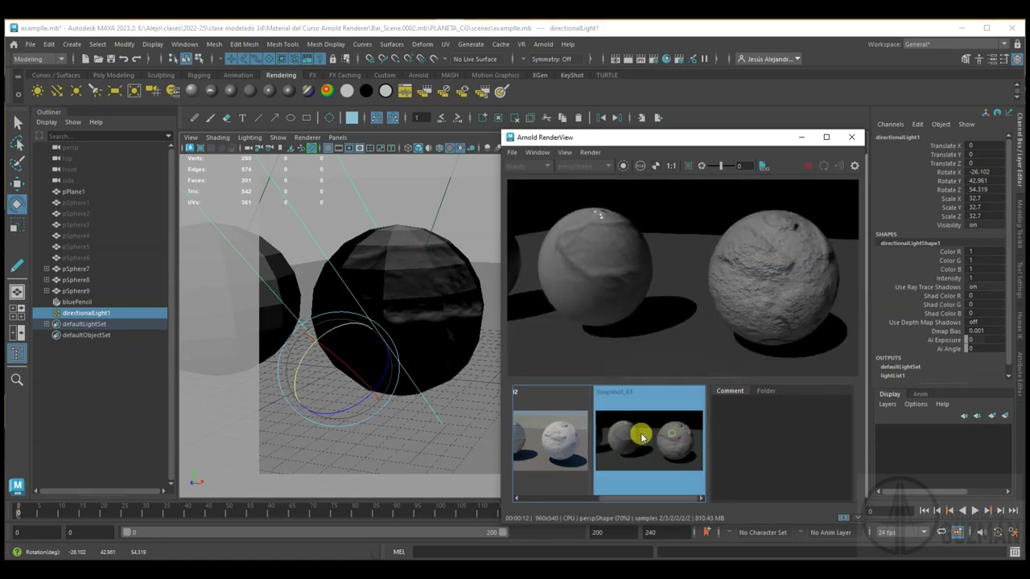
{"action": "left_click", "coordinate": [535, 437]}
{"action": "left_click", "coordinate": [684, 439]}
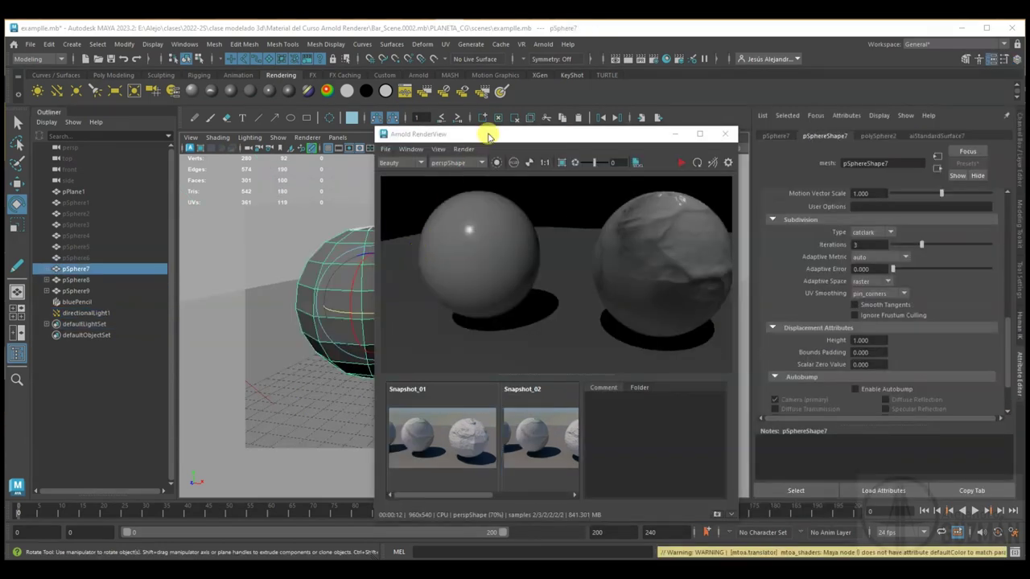
{"action": "left_click_drag", "start_coordinate": [487, 137], "coordinate": [691, 132]}
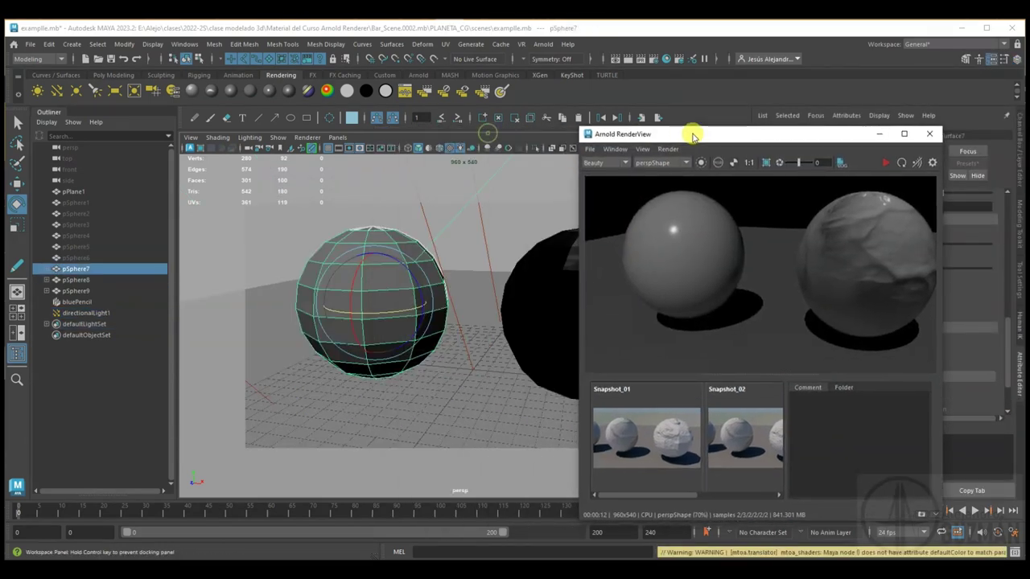
Step: Set pSphereShape7's Arnold subdivision type to catclark and begin editing its Iterations value of 3
{"action": "mouse_move", "coordinate": [427, 253]}
{"action": "left_mouse_down", "text": "alt"}
{"action": "mouse_move", "coordinate": [344, 356]}
{"action": "mouse_move", "coordinate": [322, 314]}
{"action": "mouse_move", "coordinate": [383, 301]}
{"action": "mouse_move", "coordinate": [375, 298]}
{"action": "left_mouse_up", "text": "alt"}
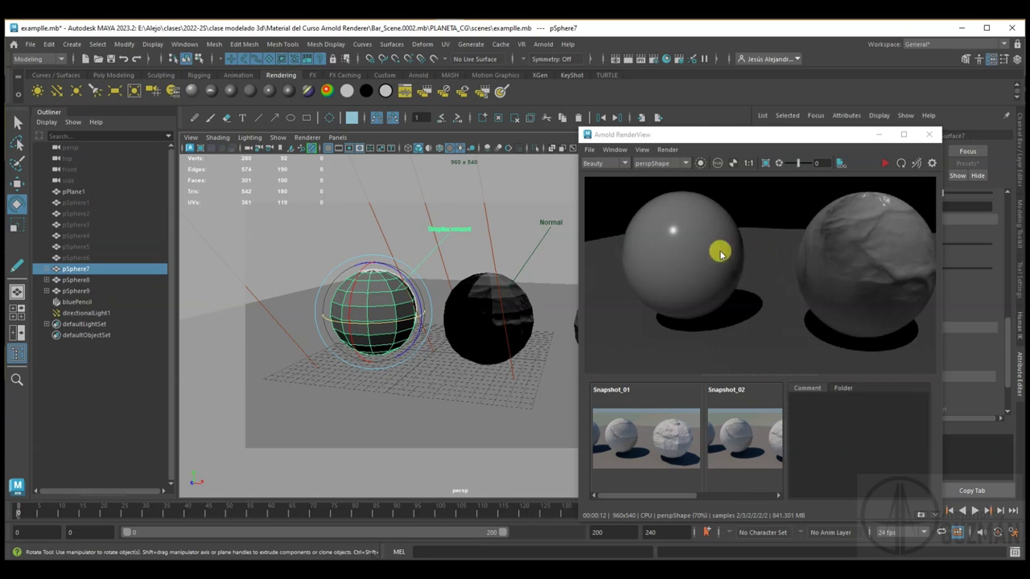
{"action": "left_click_drag", "start_coordinate": [761, 143], "coordinate": [499, 144]}
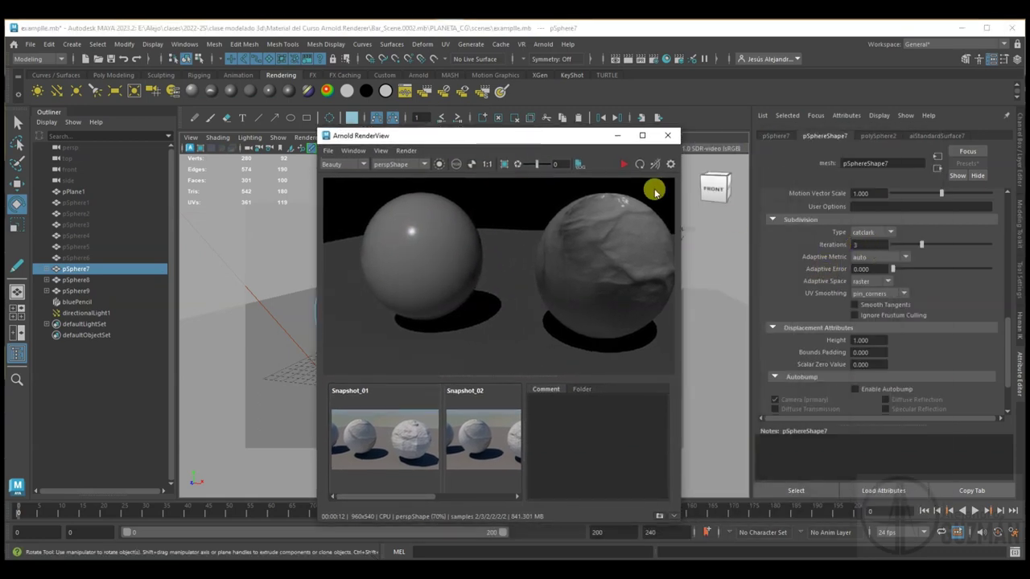
{"action": "left_click_drag", "start_coordinate": [581, 138], "coordinate": [681, 140]}
{"action": "left_click", "coordinate": [828, 207]}
{"action": "left_click", "coordinate": [864, 234]}
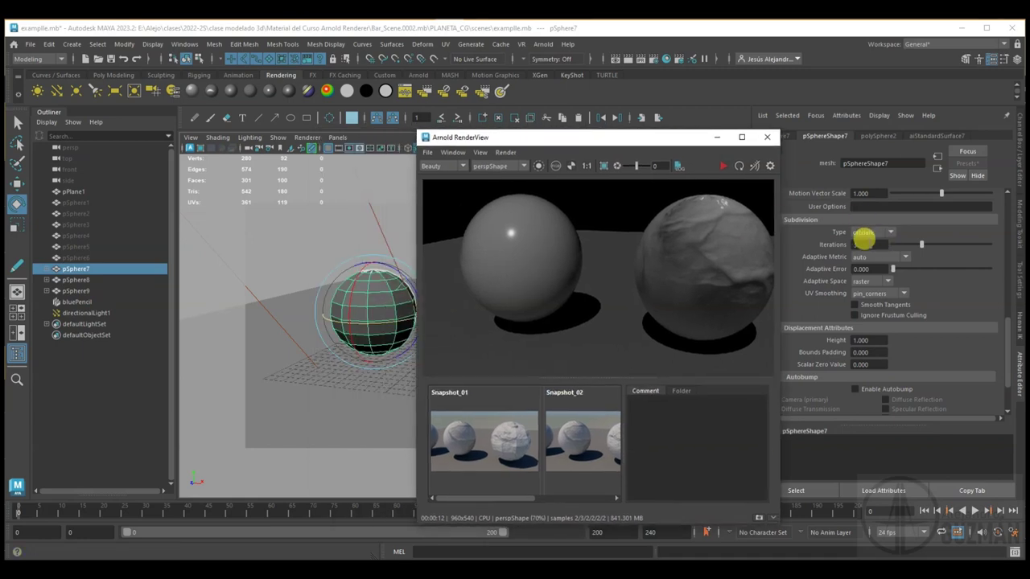
{"action": "left_click", "coordinate": [863, 237]}
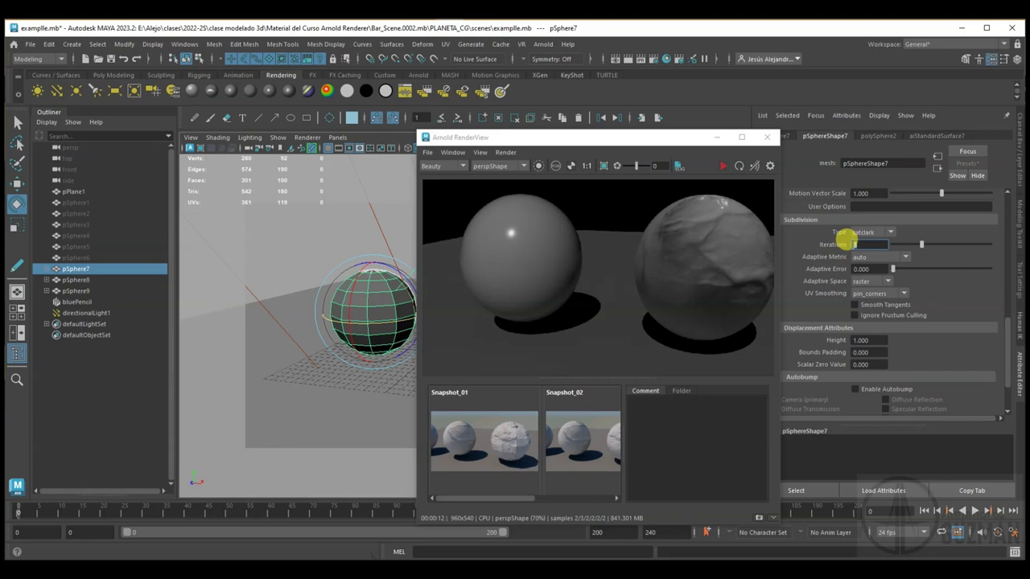
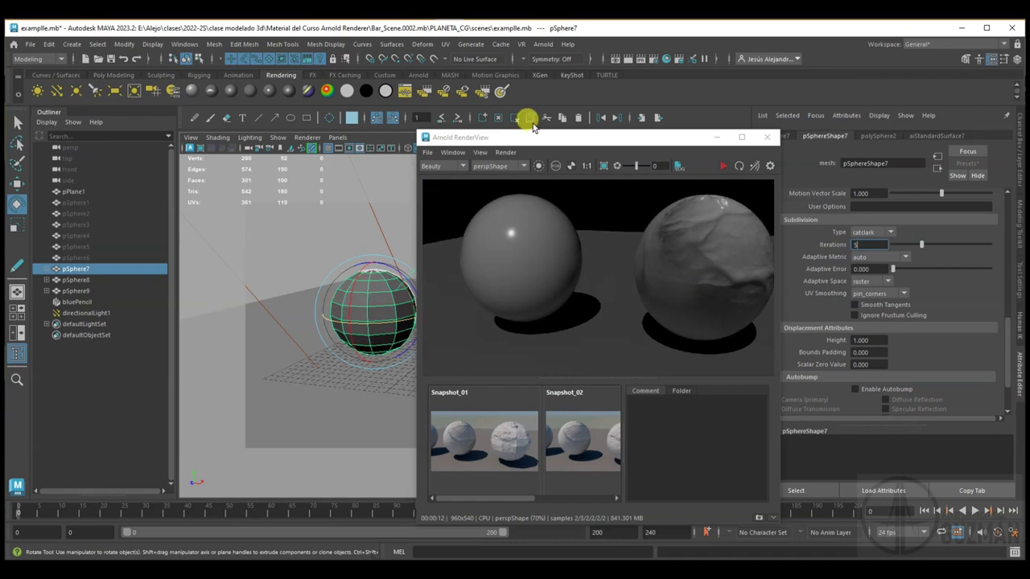
Step: Inspect pSphere9's material Geometry settings and pSphere8's file3 normal map and bump2d2 node
{"action": "left_click_drag", "start_coordinate": [526, 139], "coordinate": [795, 221]}
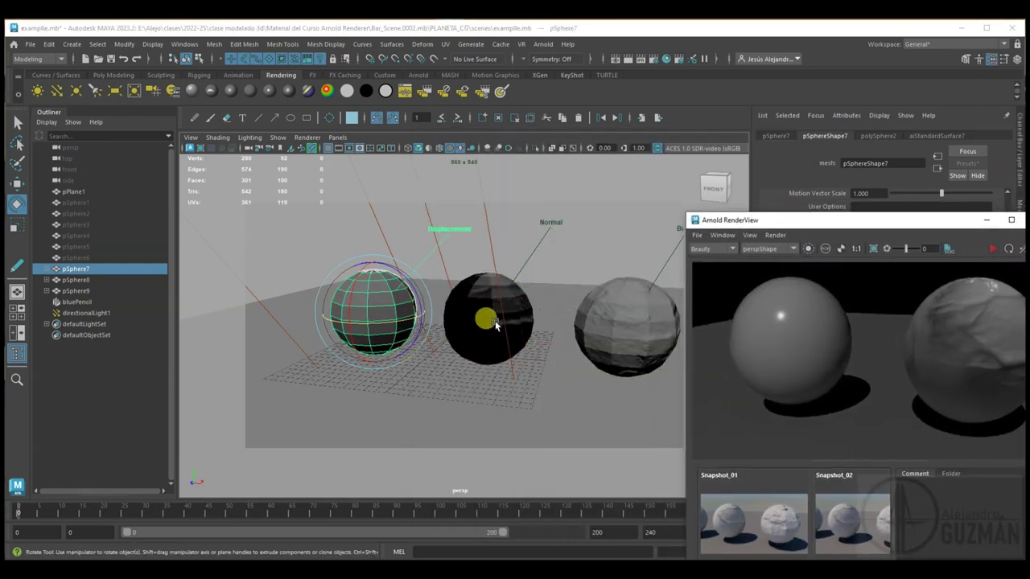
{"action": "left_click_drag", "start_coordinate": [507, 351], "coordinate": [461, 365]}
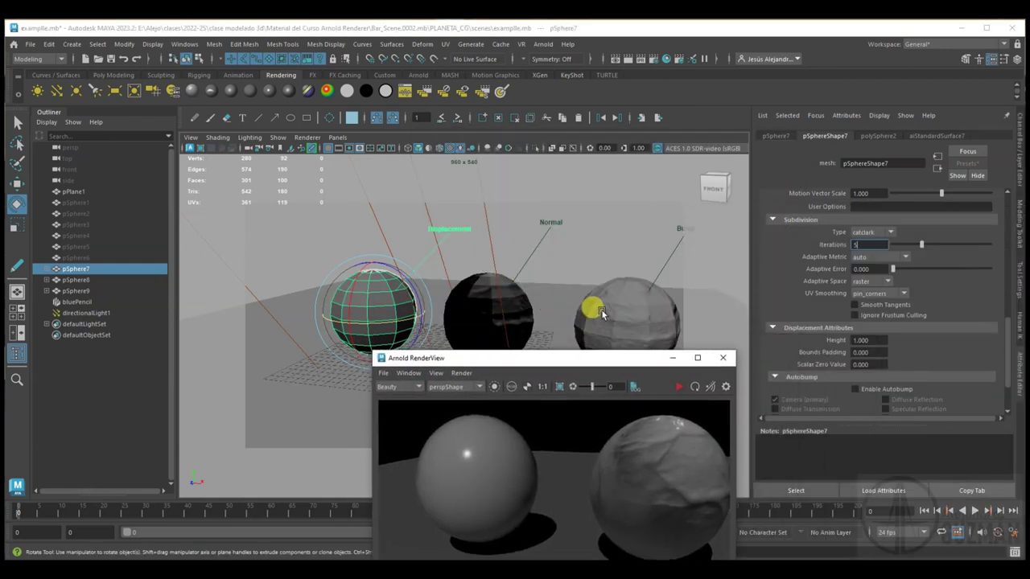
{"action": "left_click", "coordinate": [593, 301]}
{"action": "left_click", "coordinate": [887, 136]}
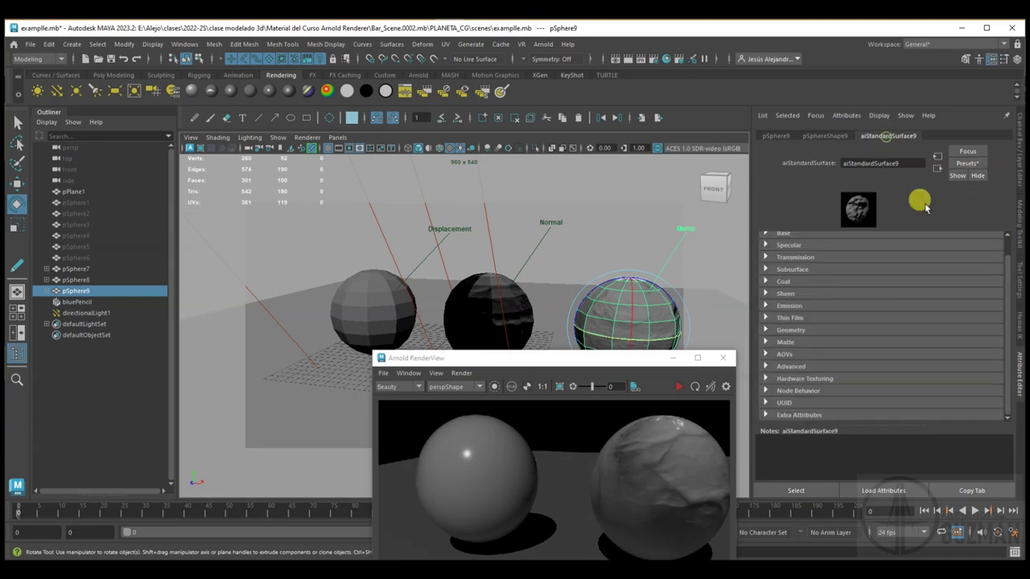
{"action": "left_click", "coordinate": [790, 330]}
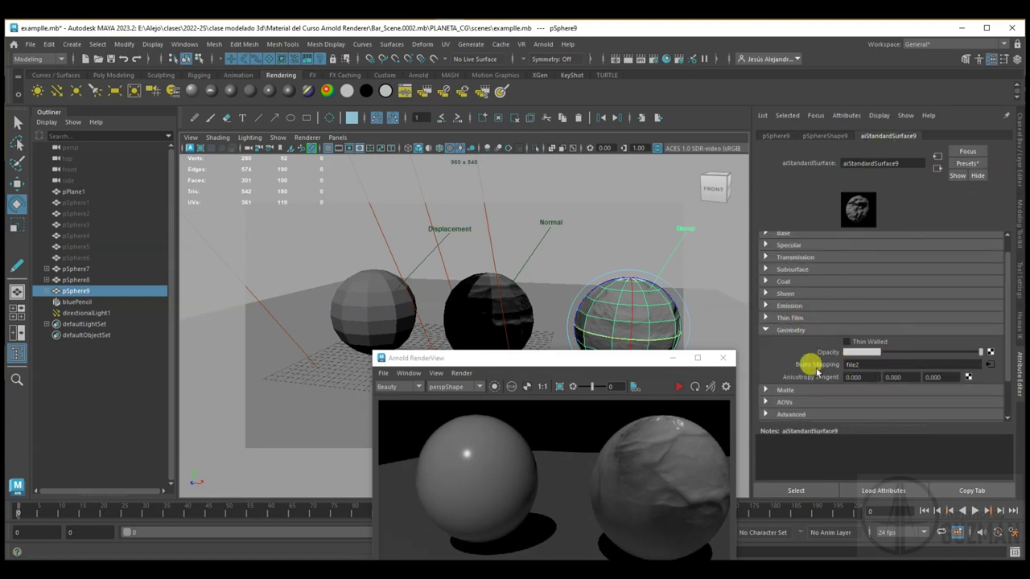
{"action": "left_click", "coordinate": [519, 313]}
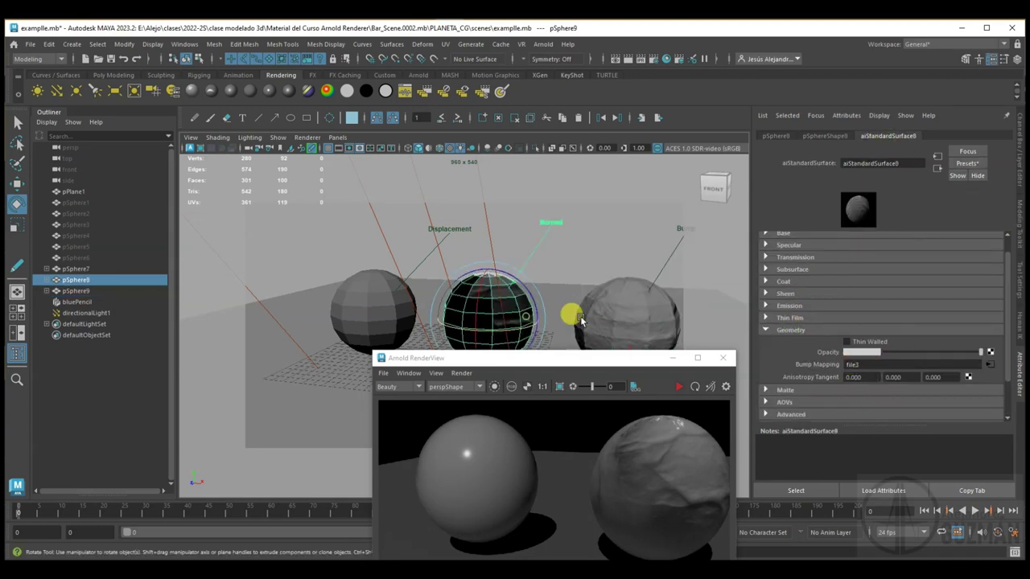
{"action": "left_click", "coordinate": [989, 364]}
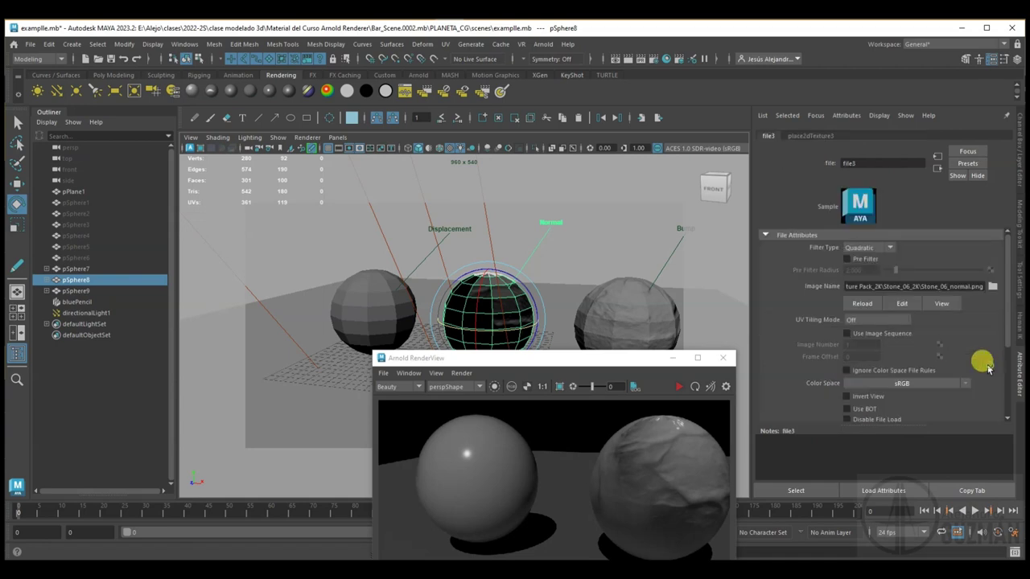
{"action": "left_click", "coordinate": [937, 167]}
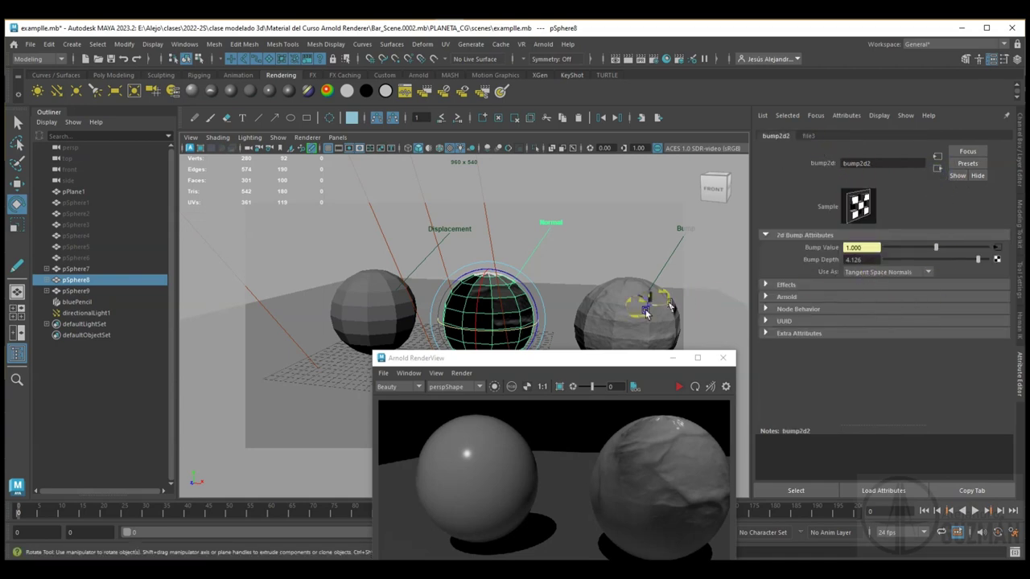
Step: Review pSphere9's file2 bump texture and bump2d1 node, then select pSphere7
{"action": "left_click", "coordinate": [635, 299]}
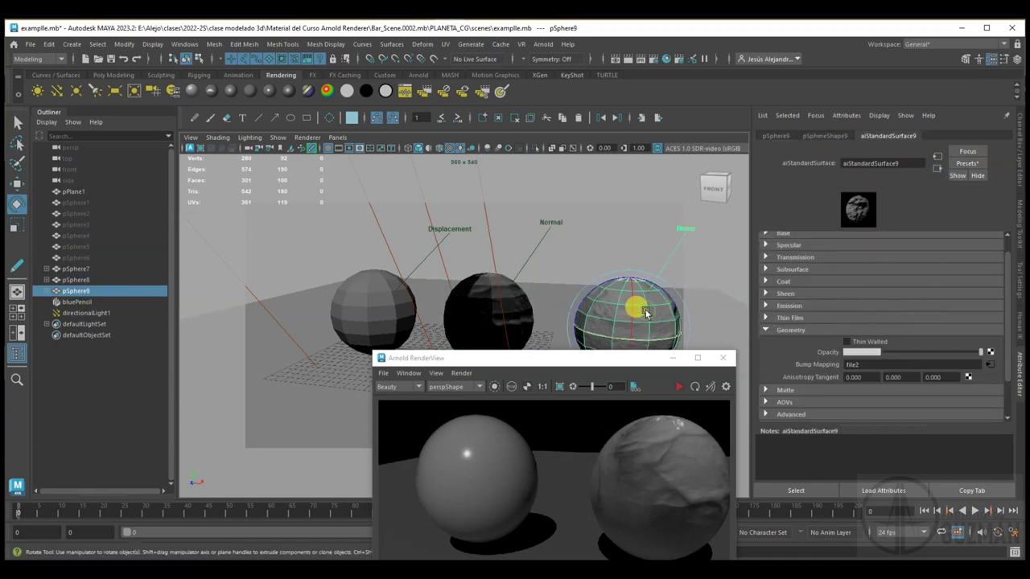
{"action": "left_click", "coordinate": [991, 364]}
{"action": "left_click", "coordinate": [937, 167]}
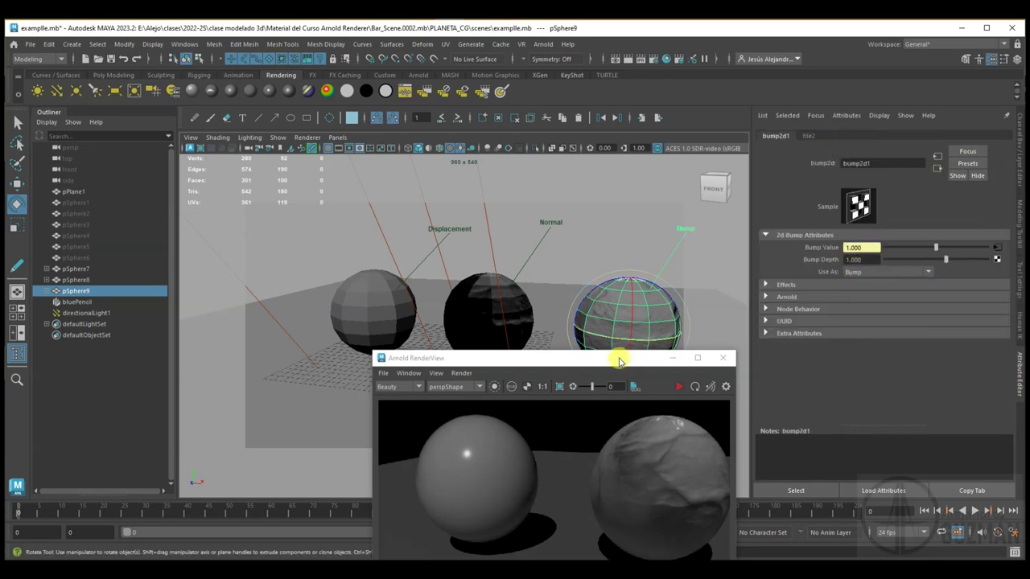
{"action": "left_click_drag", "start_coordinate": [619, 361], "coordinate": [788, 170]}
{"action": "left_click", "coordinate": [358, 300]}
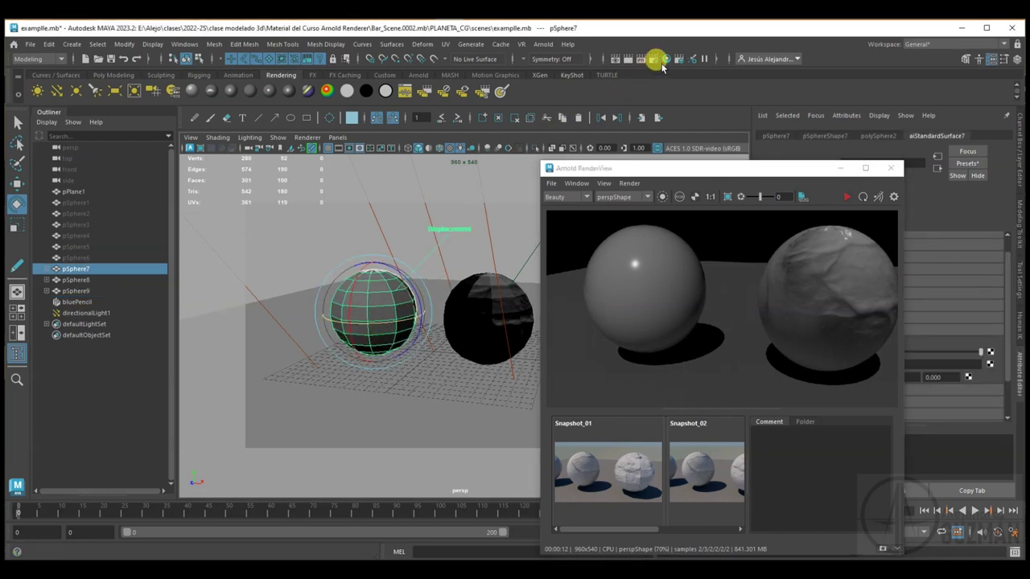
Step: Graph the aiStandardSurface7 network in Hypershade and select its aiStandardSurface7SG shading group
{"action": "left_click", "coordinate": [663, 59]}
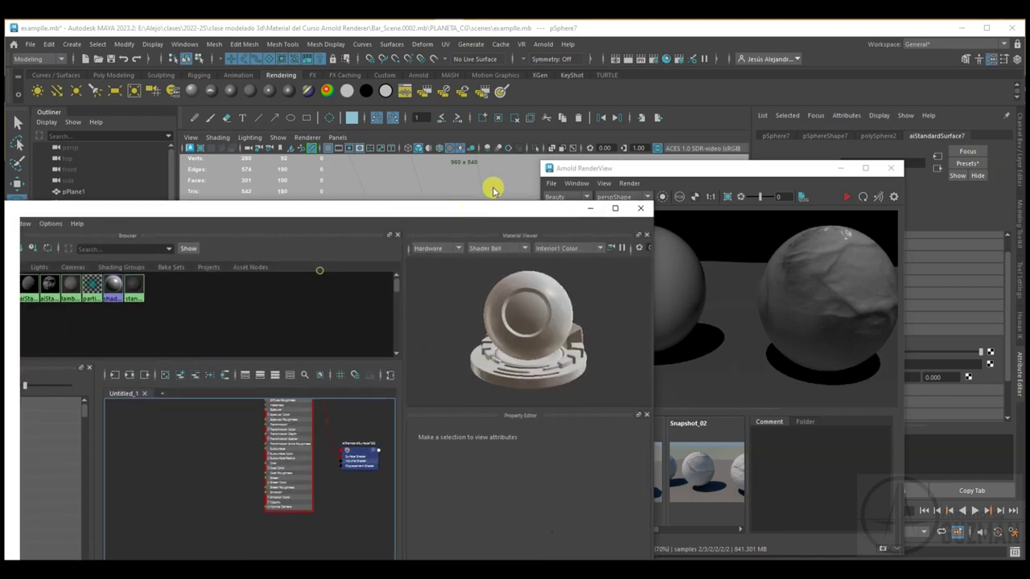
{"action": "mouse_move", "coordinate": [319, 273]}
{"action": "left_mouse_down"}
{"action": "mouse_move", "coordinate": [354, 140]}
{"action": "mouse_move", "coordinate": [483, 286]}
{"action": "left_mouse_up"}
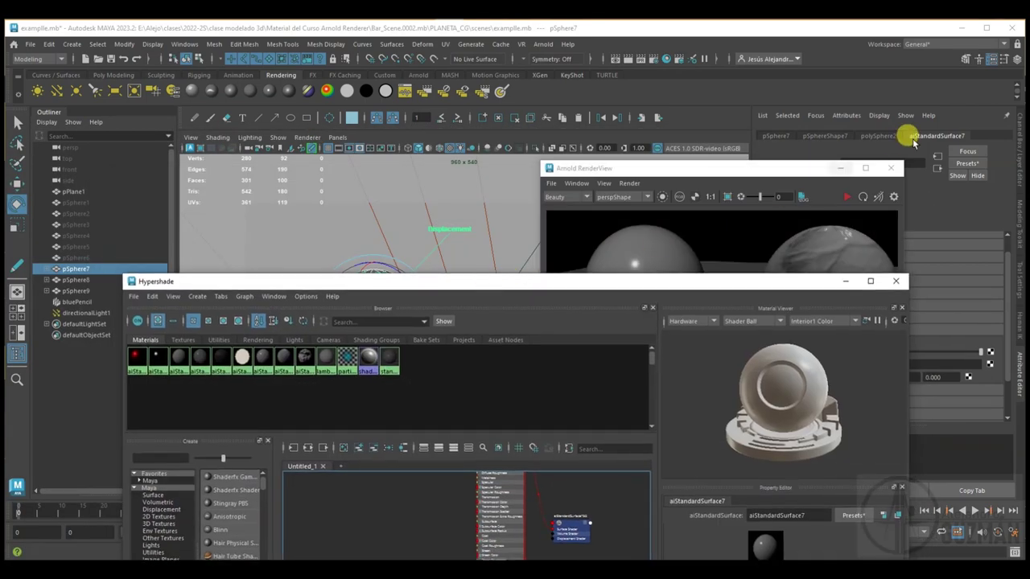
{"action": "right_click", "coordinate": [268, 363]}
{"action": "left_click", "coordinate": [264, 391]}
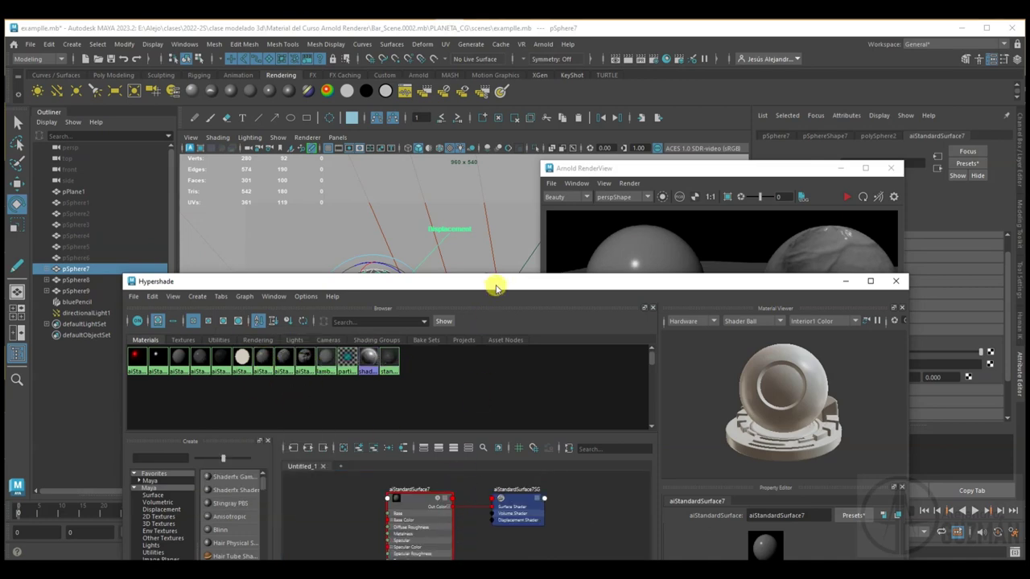
{"action": "left_click_drag", "start_coordinate": [494, 285], "coordinate": [442, 138]}
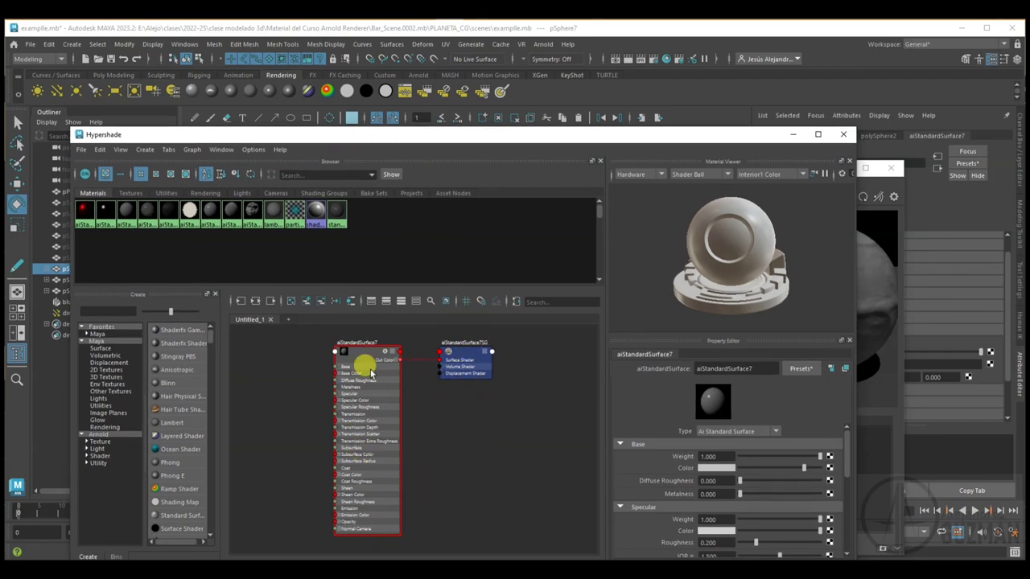
{"action": "mouse_move", "coordinate": [619, 137]}
{"action": "left_mouse_down"}
{"action": "mouse_move", "coordinate": [501, 179]}
{"action": "mouse_move", "coordinate": [294, 120]}
{"action": "left_mouse_up"}
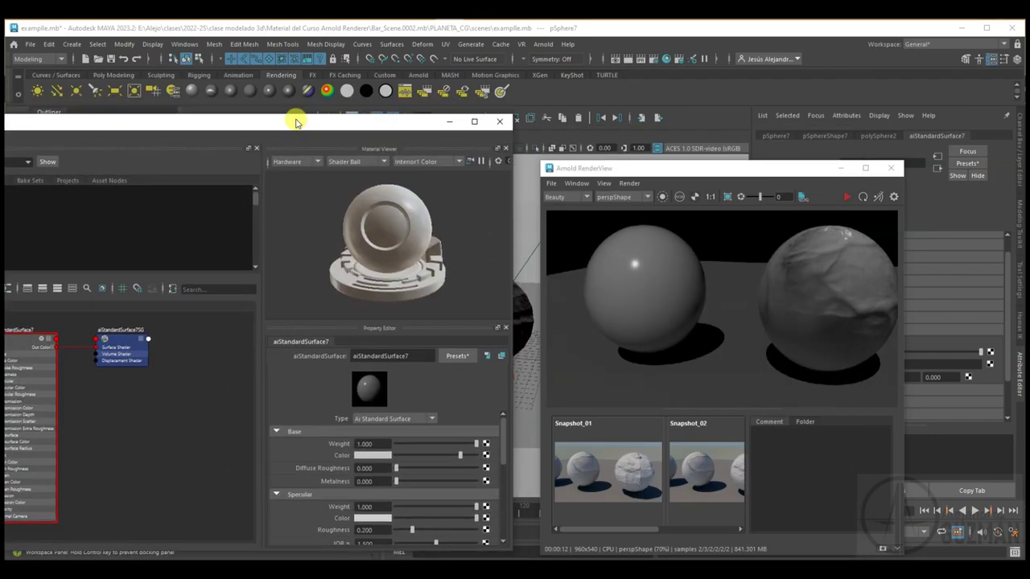
{"action": "left_click", "coordinate": [117, 343]}
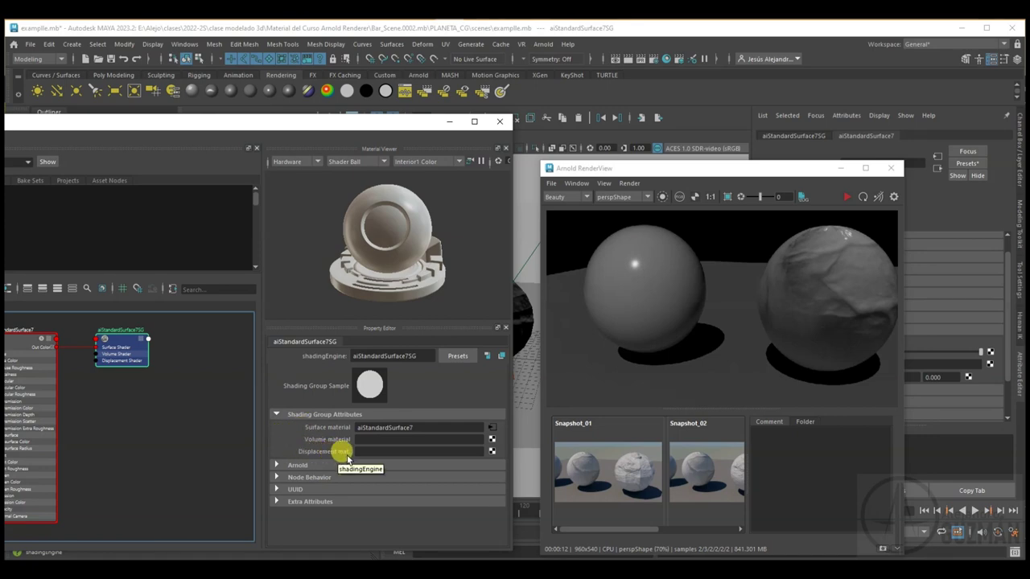
Step: Map a file-texture-driven displacement shader into aiStandardSurface7SG's displacement slot
{"action": "left_click", "coordinate": [491, 451]}
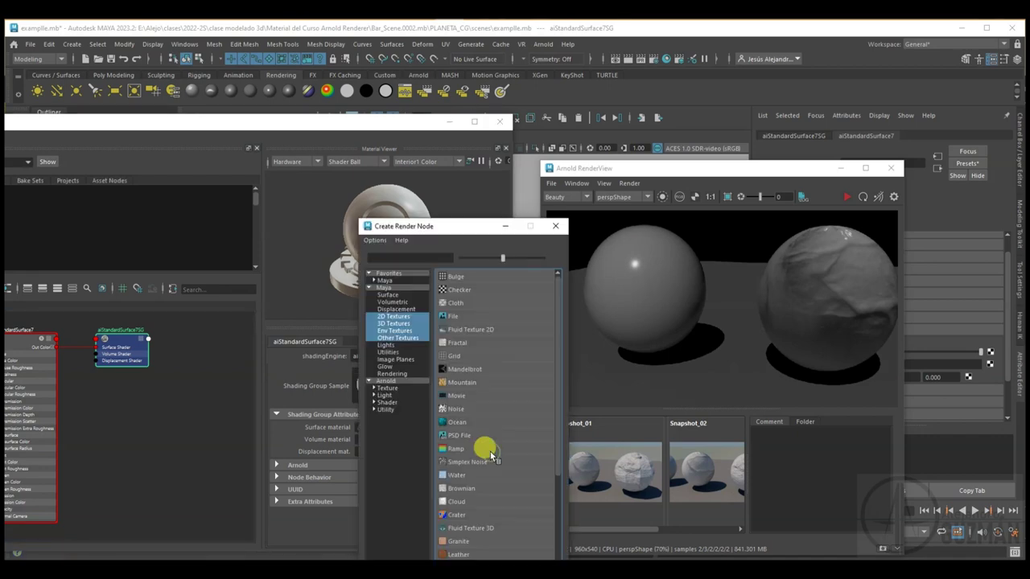
{"action": "left_click", "coordinate": [448, 317]}
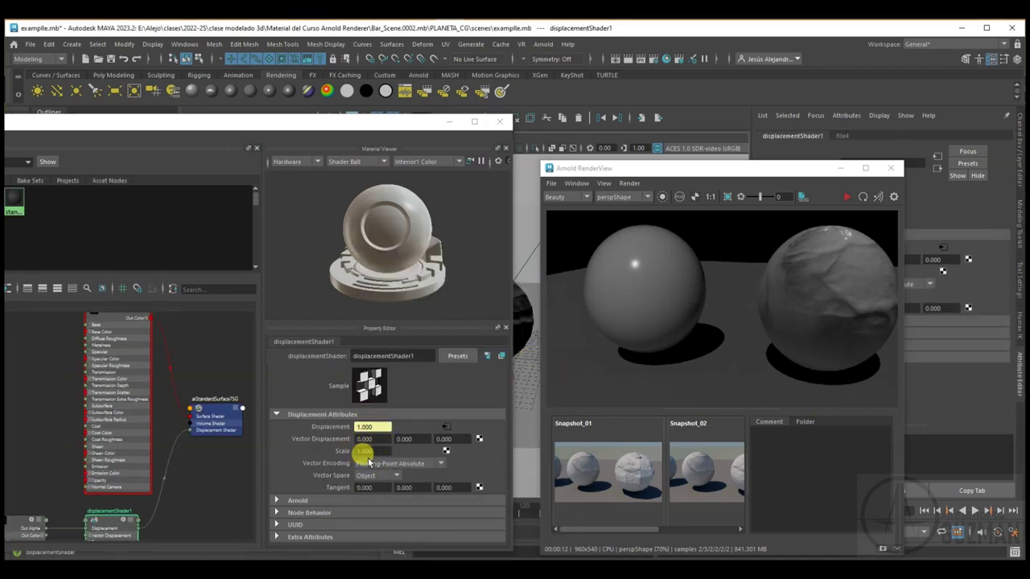
{"action": "left_click", "coordinate": [369, 449]}
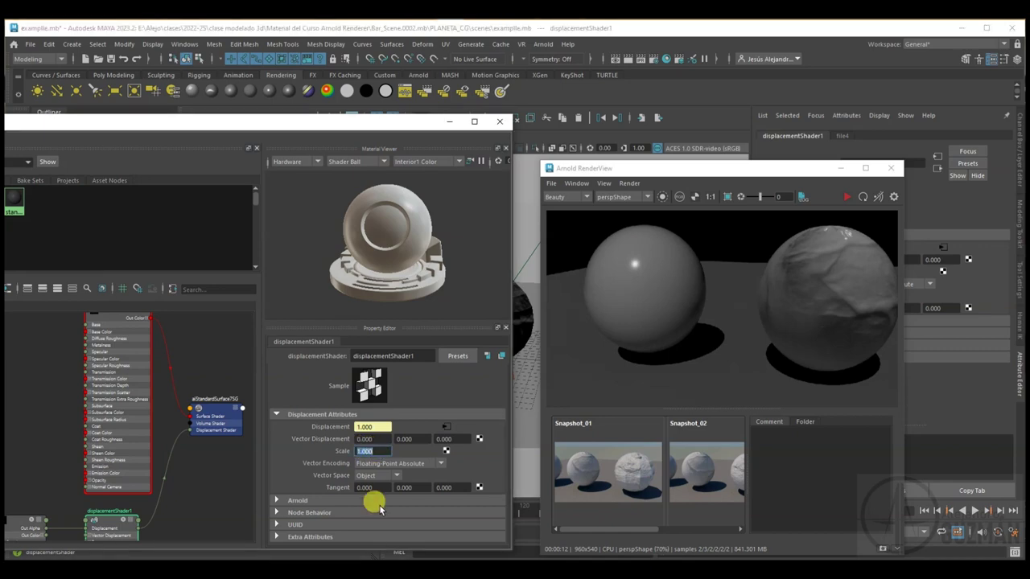
Step: Rearrange the Hypershade and RenderView windows and browse for the file4 texture's image
{"action": "left_click", "coordinate": [782, 173]}
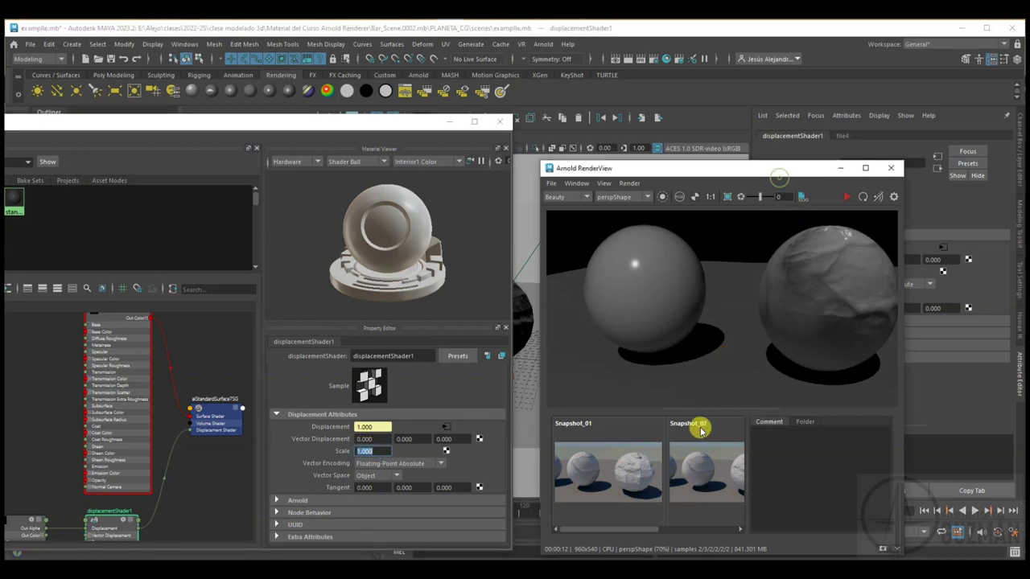
{"action": "left_click_drag", "start_coordinate": [804, 172], "coordinate": [652, 135]}
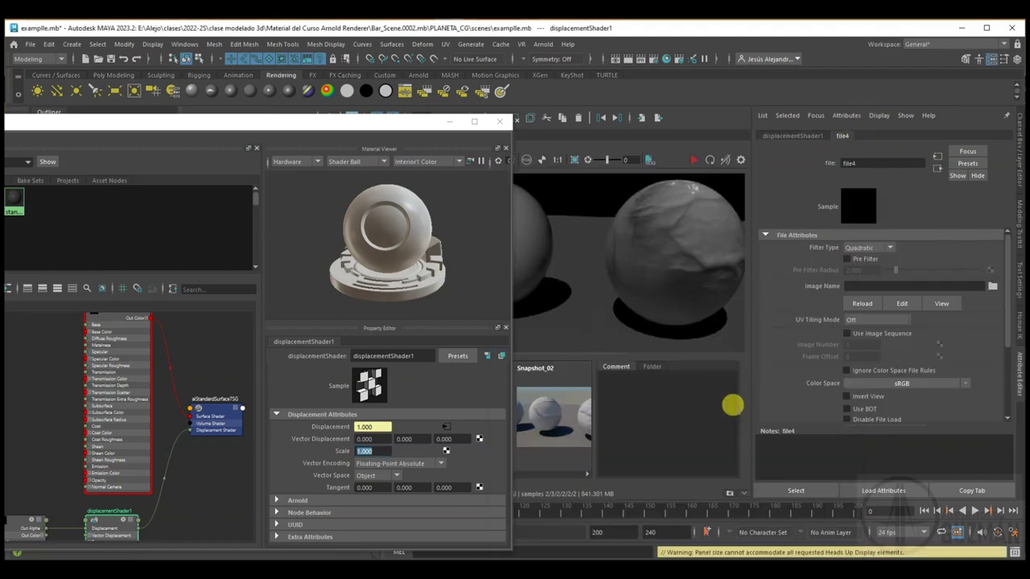
{"action": "left_click_drag", "start_coordinate": [317, 122], "coordinate": [246, 361]}
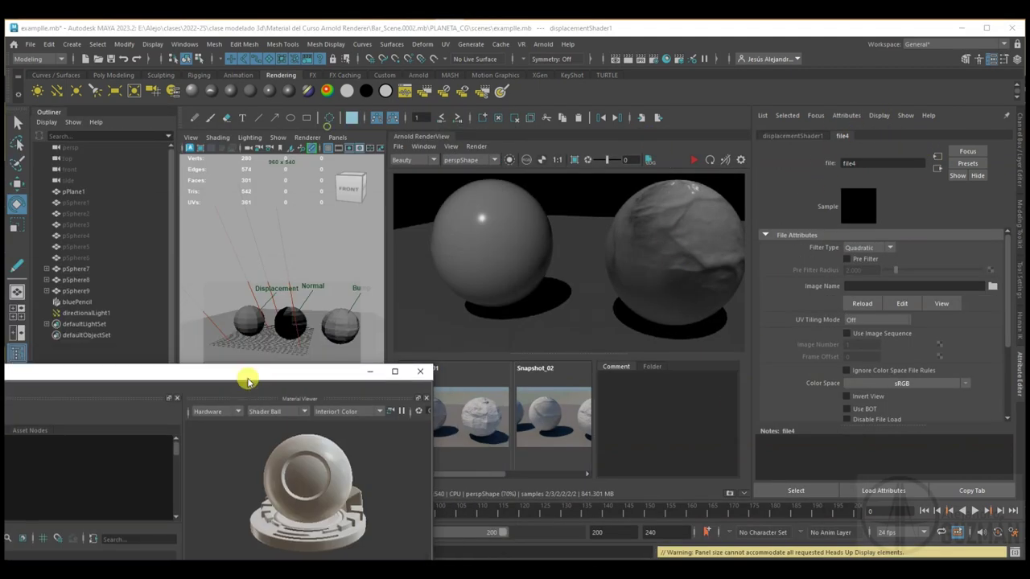
{"action": "left_click_drag", "start_coordinate": [422, 138], "coordinate": [556, 80]}
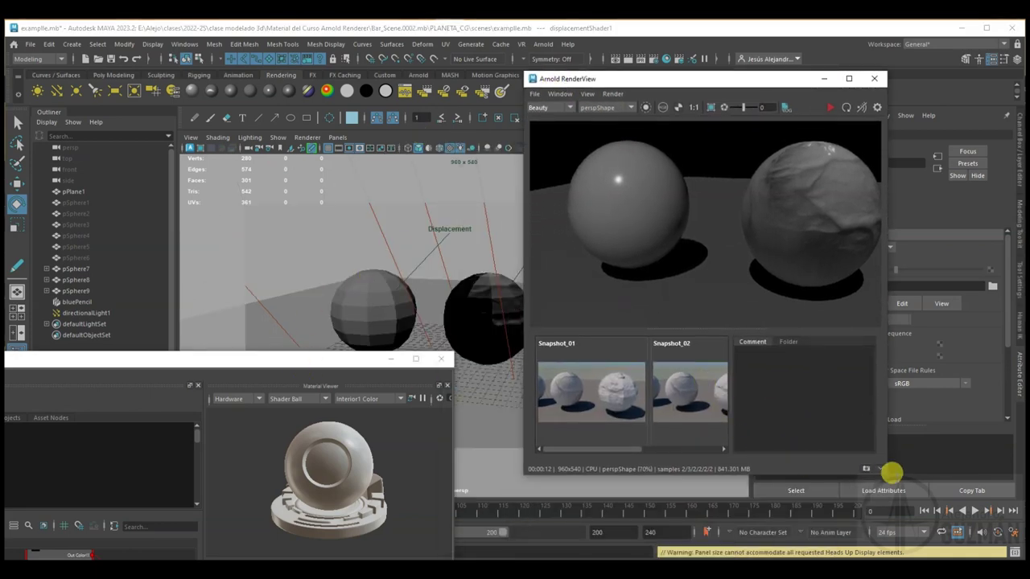
{"action": "mouse_move", "coordinate": [319, 364]}
{"action": "left_mouse_down"}
{"action": "mouse_move", "coordinate": [466, 85]}
{"action": "mouse_move", "coordinate": [449, 117]}
{"action": "left_mouse_up"}
{"action": "left_click_drag", "start_coordinate": [681, 83], "coordinate": [625, 362]}
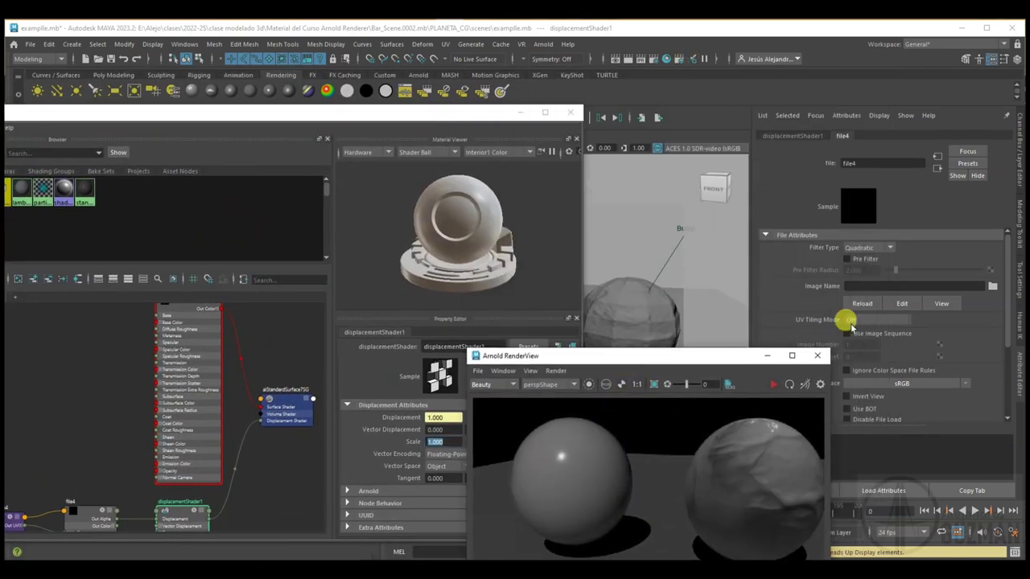
{"action": "left_click", "coordinate": [991, 286]}
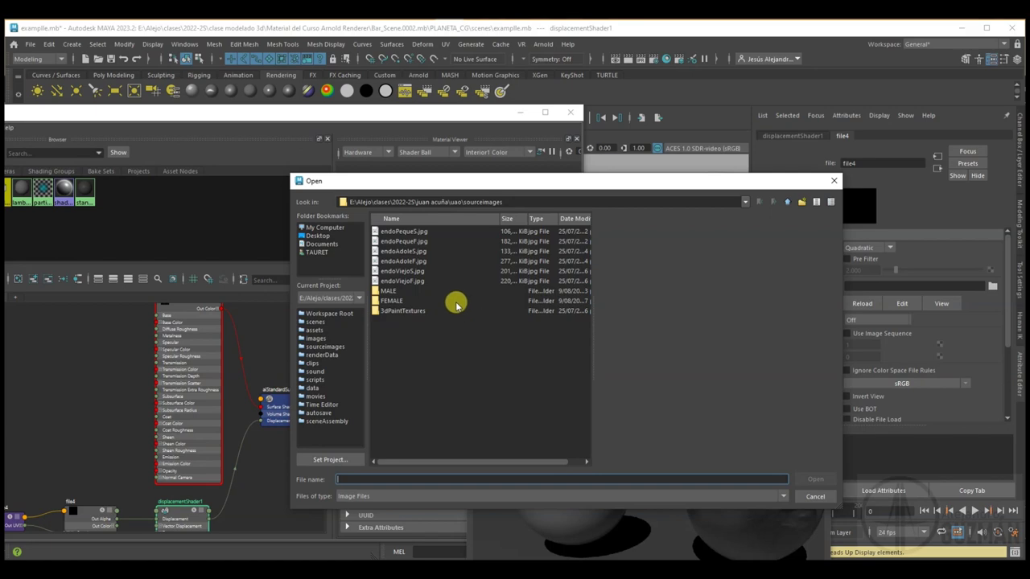
Step: Browse to modelado 3d > FreeTexturePack_2K > Second Texture Pack_2K > Stone_06_2K
{"action": "left_click", "coordinate": [789, 202]}
{"action": "left_click", "coordinate": [788, 203]}
{"action": "left_click", "coordinate": [788, 203]}
{"action": "double_click", "coordinate": [402, 371]}
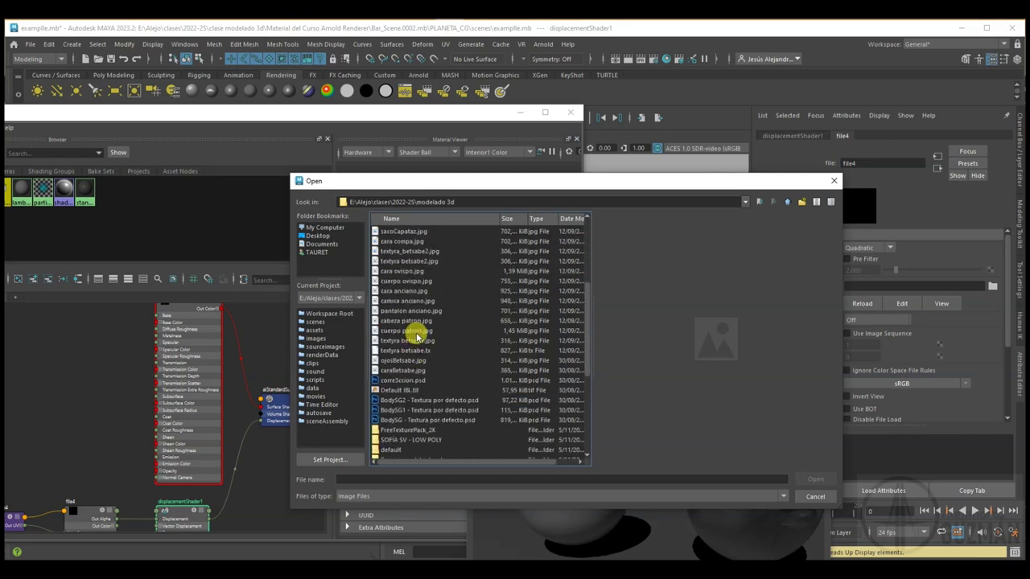
{"action": "scroll", "coordinate": [416, 336], "scroll_direction": "down", "scroll_amount": 5}
{"action": "double_click", "coordinate": [421, 280]}
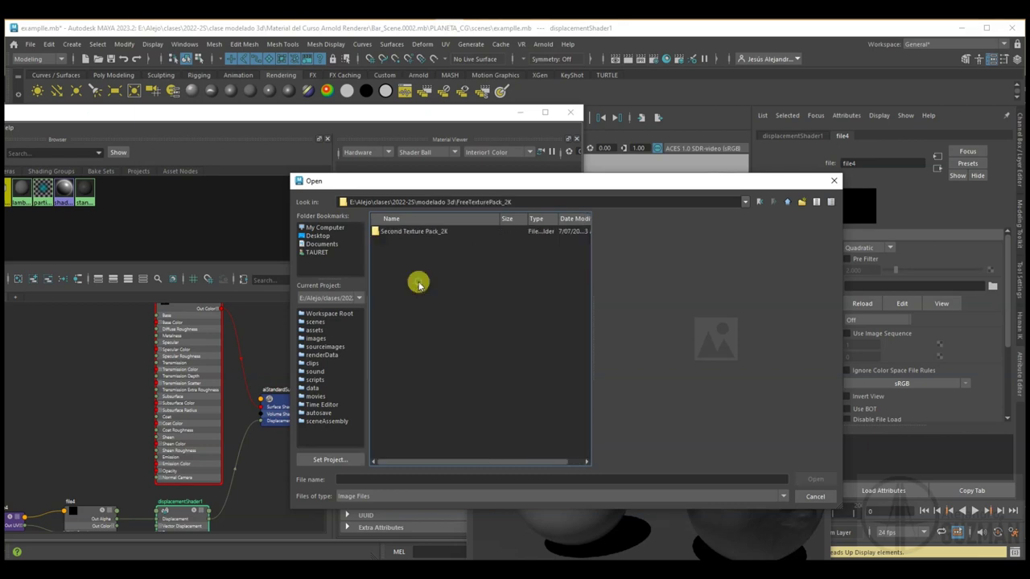
{"action": "double_click", "coordinate": [394, 231]}
{"action": "double_click", "coordinate": [406, 232]}
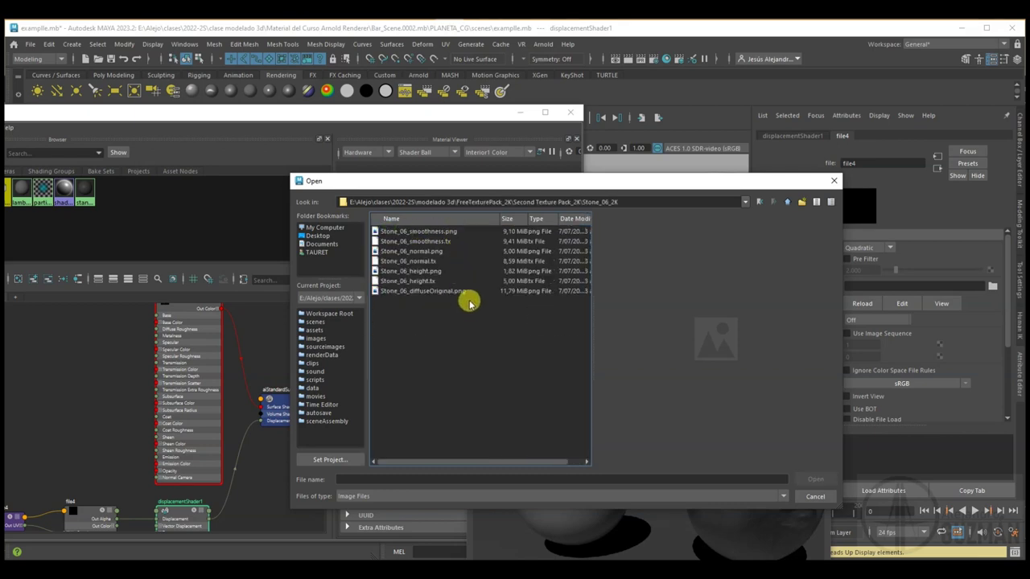
Step: Compare the stone height and smoothness maps, then load Stone_06_height.png into file4
{"action": "left_click", "coordinate": [422, 281]}
{"action": "left_click", "coordinate": [424, 271]}
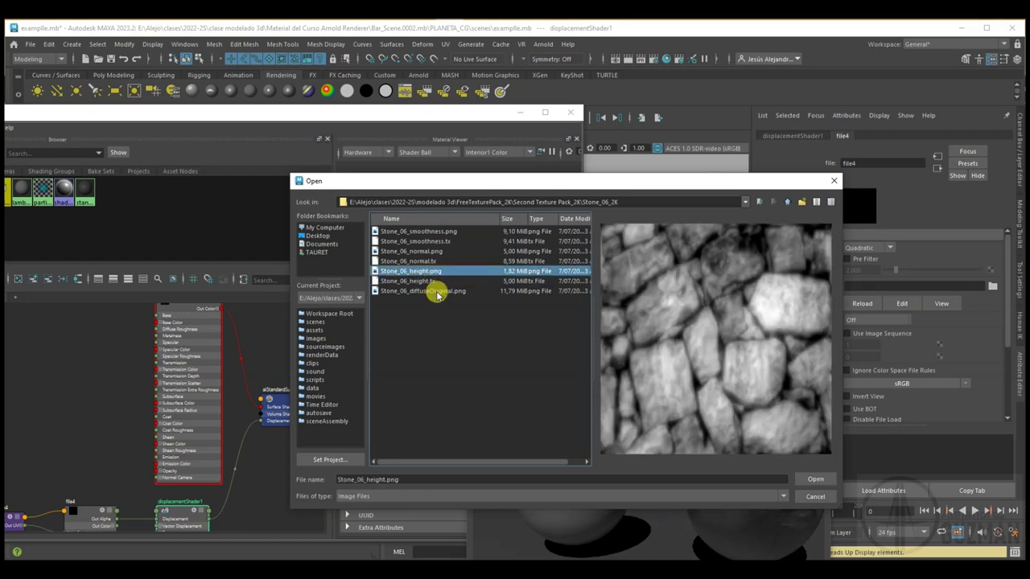
{"action": "left_click", "coordinate": [439, 233]}
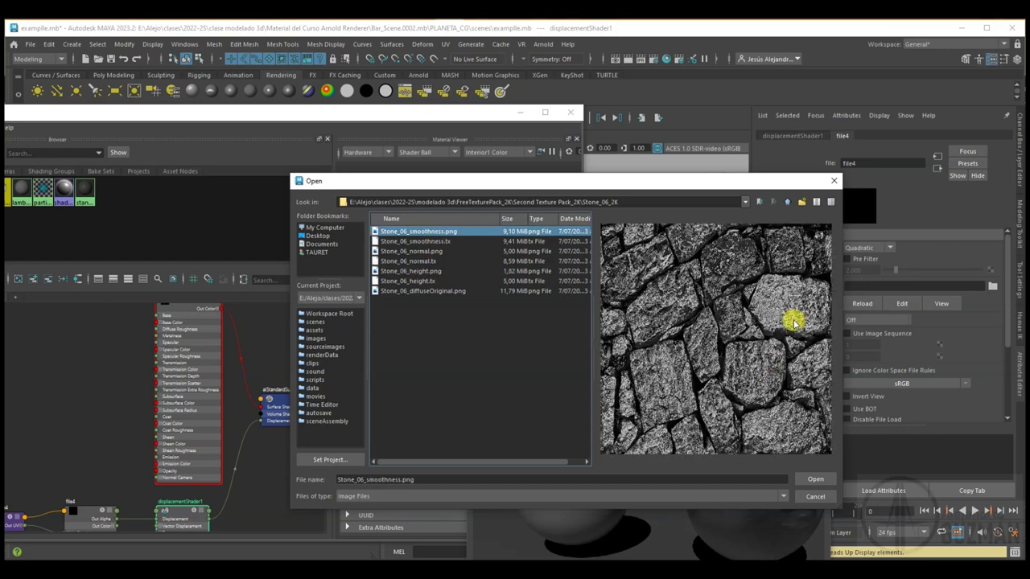
{"action": "left_click", "coordinate": [437, 243]}
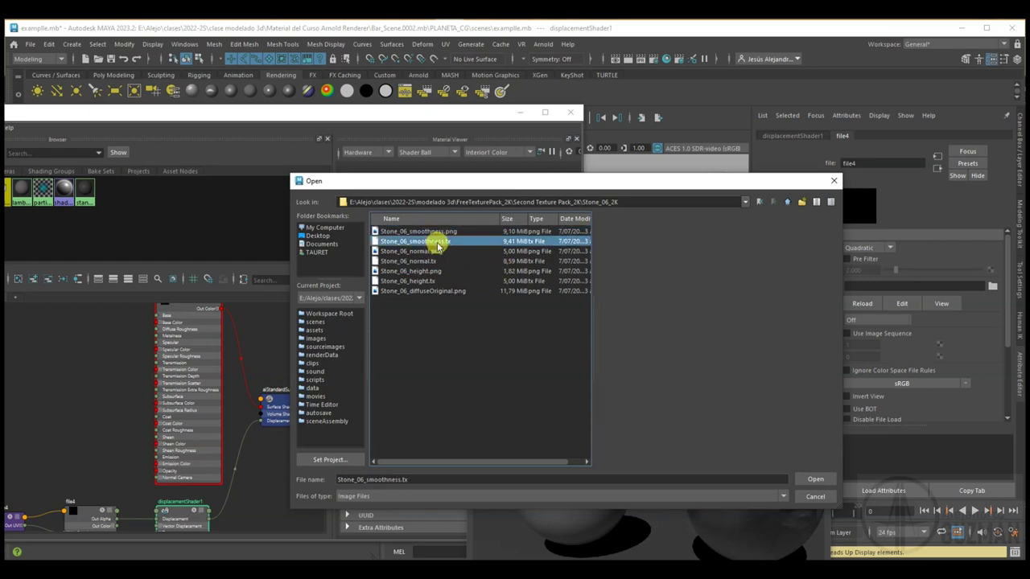
{"action": "left_click", "coordinate": [426, 272]}
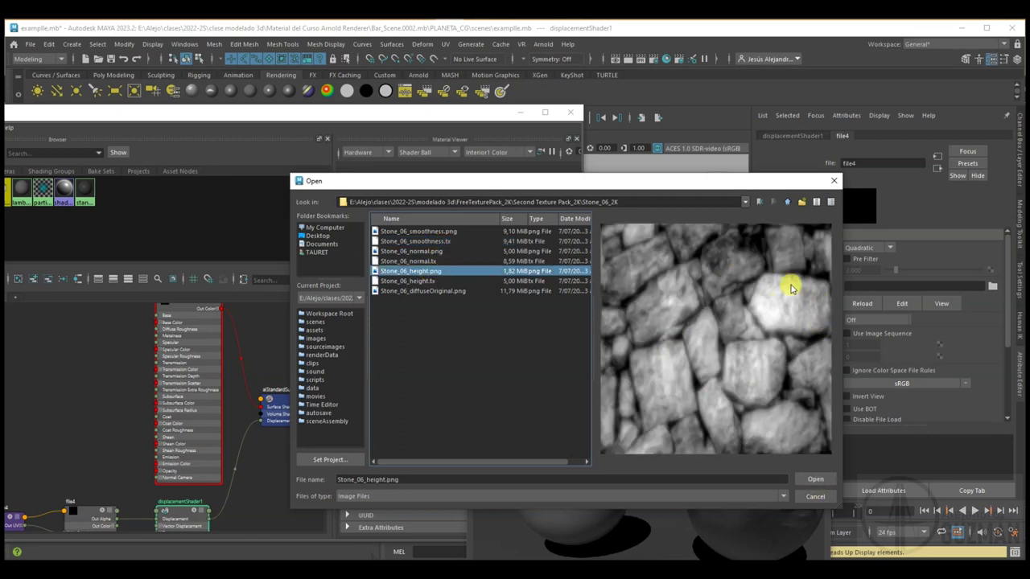
{"action": "left_click", "coordinate": [810, 479]}
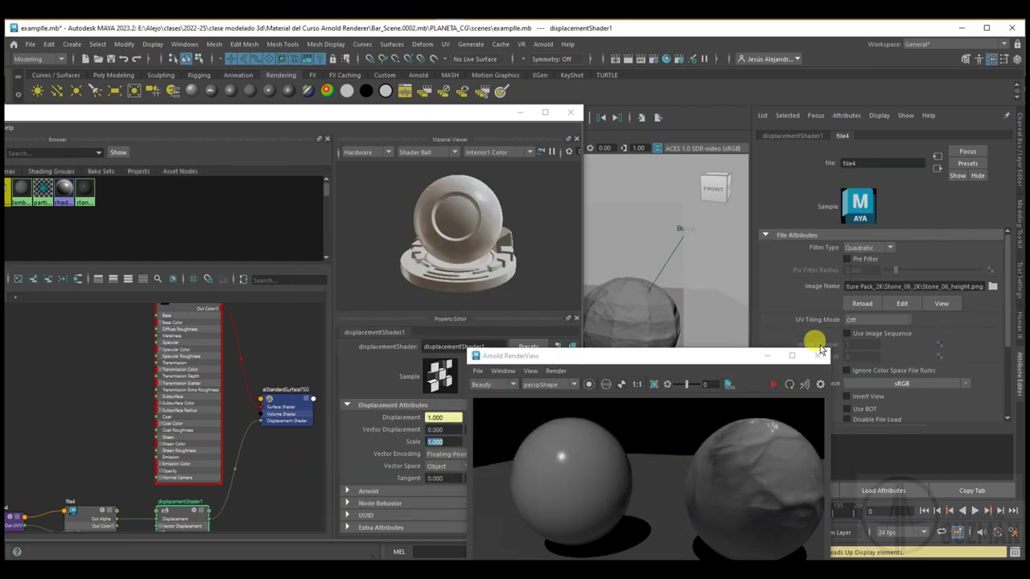
Step: Show displacementShader1's settings and re-render the spheres with the stone height map
{"action": "left_click_drag", "start_coordinate": [730, 355], "coordinate": [708, 354]}
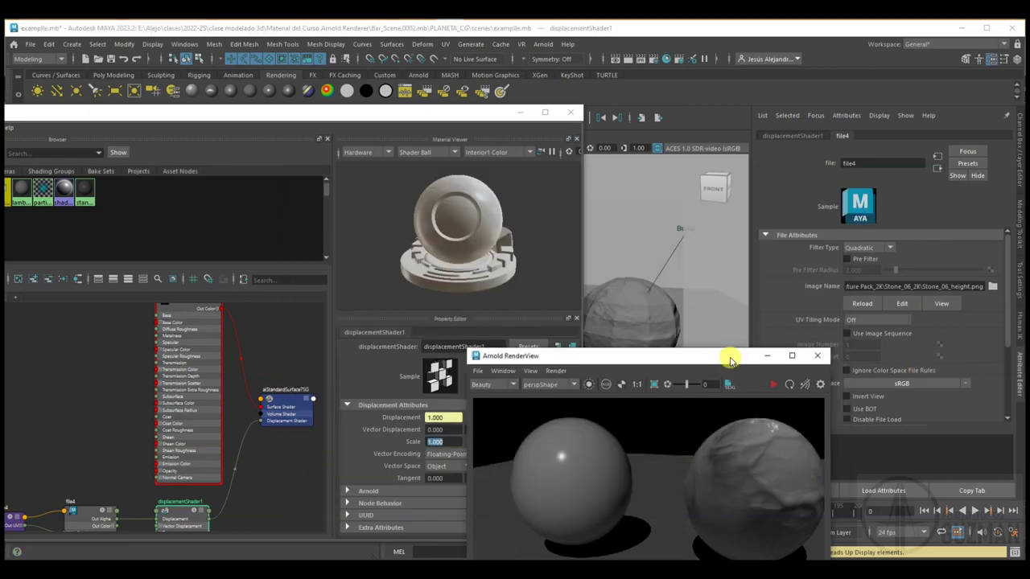
{"action": "left_click", "coordinate": [805, 135]}
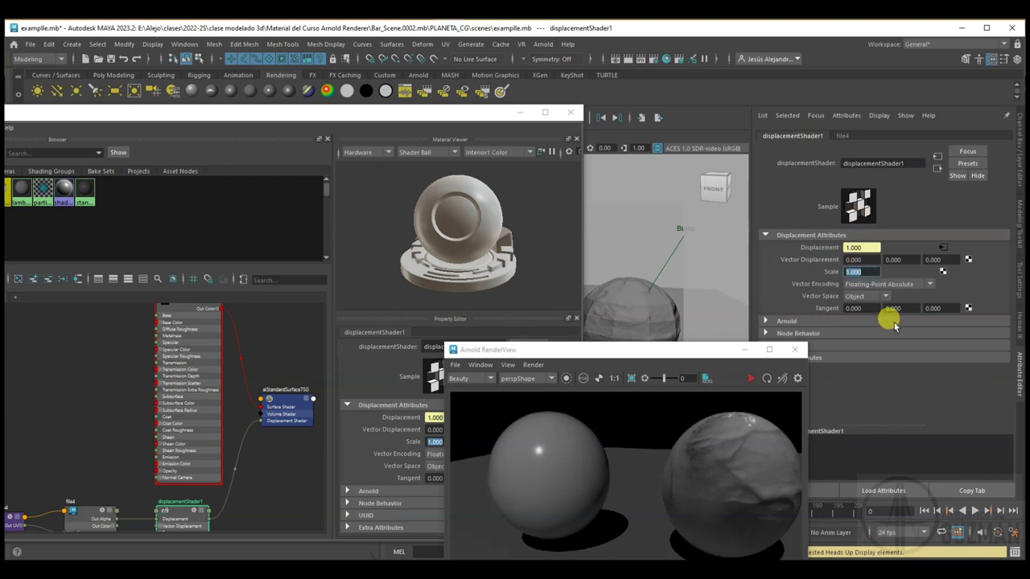
{"action": "left_click_drag", "start_coordinate": [701, 354], "coordinate": [600, 193]}
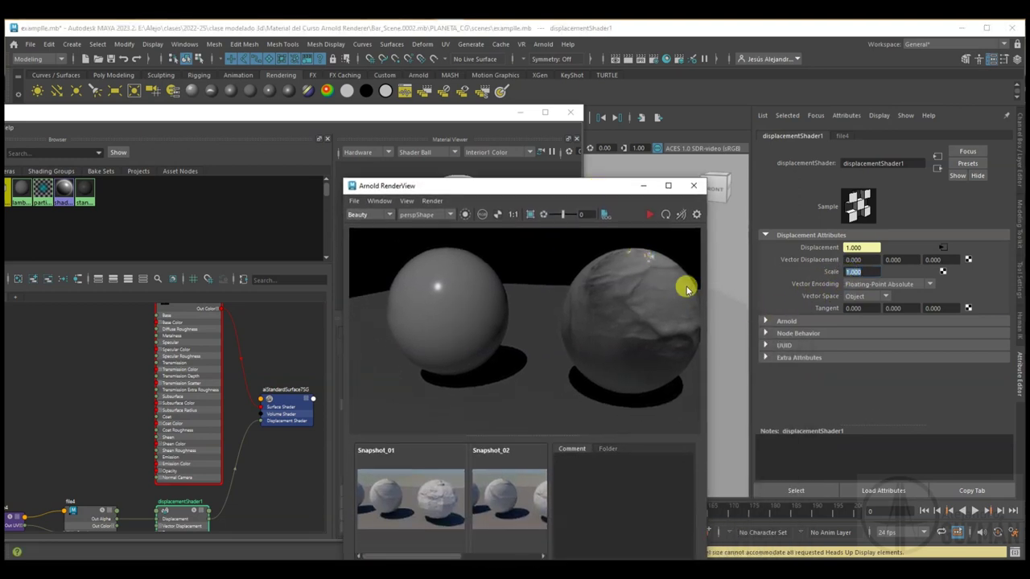
{"action": "left_click", "coordinate": [664, 214]}
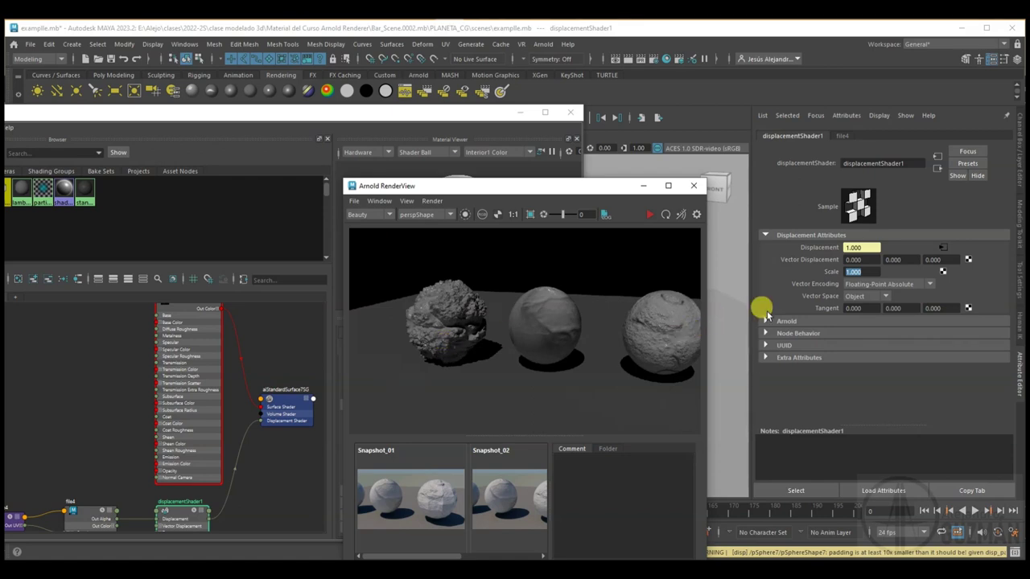
{"action": "left_click", "coordinate": [857, 271]}
Step: Render with displacement scale 4, then restore the scale to 1 and re-render
{"action": "type", "text": "4"}
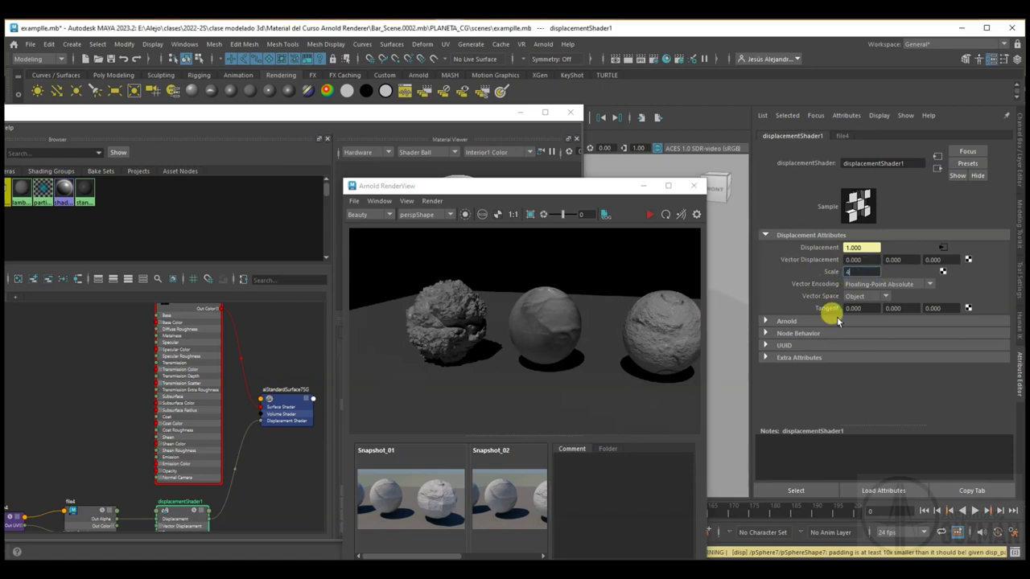
{"action": "key", "text": "Return"}
{"action": "left_click", "coordinate": [665, 214]}
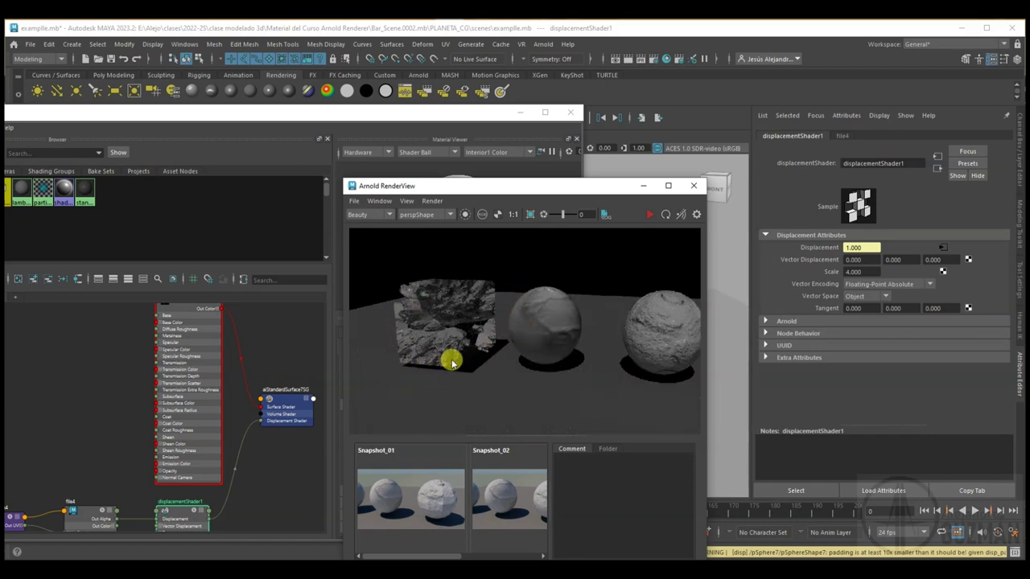
{"action": "left_click", "coordinate": [857, 271]}
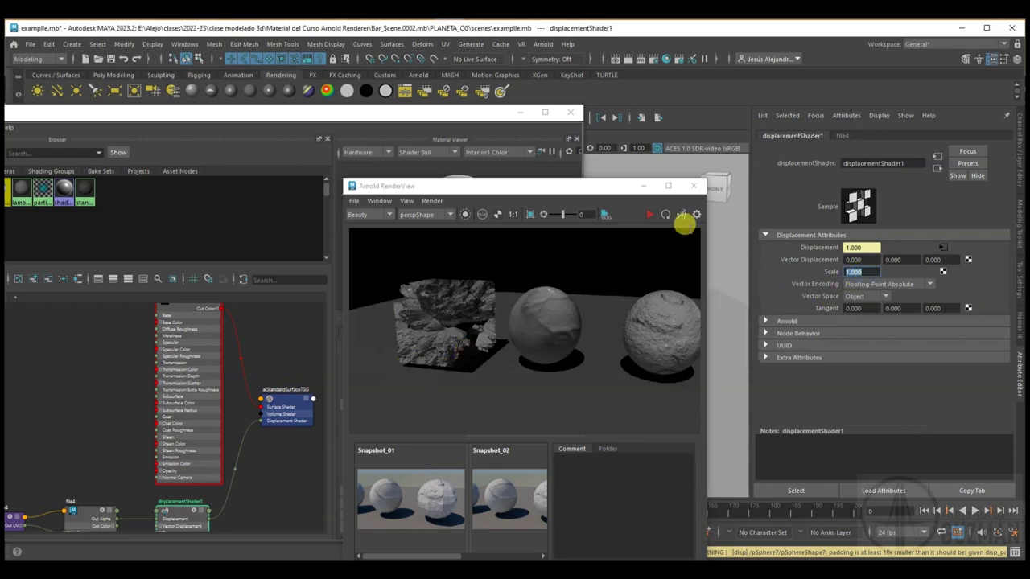
{"action": "left_click", "coordinate": [665, 214]}
{"action": "left_click", "coordinate": [666, 214]}
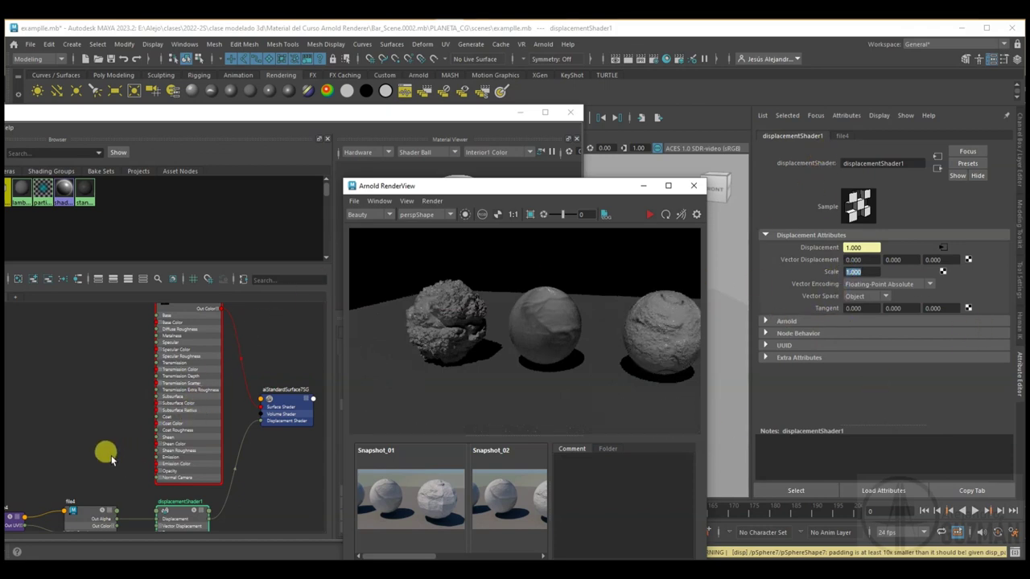
Step: Select the aiStandardSurface7 node in the Hypershade graph, then select sphere pSphere7
{"action": "left_click", "coordinate": [172, 510]}
{"action": "middle_click_drag", "start_coordinate": [115, 466], "coordinate": [93, 403], "text": "alt"}
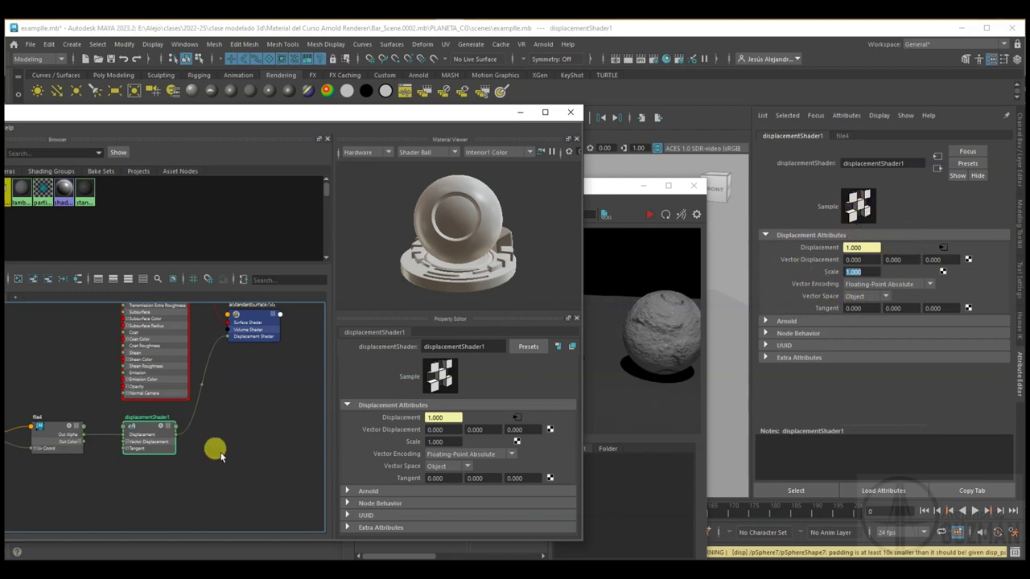
{"action": "scroll", "coordinate": [187, 374], "scroll_direction": "up", "scroll_amount": 3}
{"action": "scroll", "coordinate": [166, 391], "scroll_direction": "down", "scroll_amount": 5}
{"action": "scroll", "coordinate": [158, 353], "scroll_direction": "down", "scroll_amount": 1}
{"action": "middle_click_drag", "start_coordinate": [156, 345], "coordinate": [161, 399]}
{"action": "scroll", "coordinate": [153, 386], "scroll_direction": "up", "scroll_amount": 1}
{"action": "left_click", "coordinate": [142, 347]}
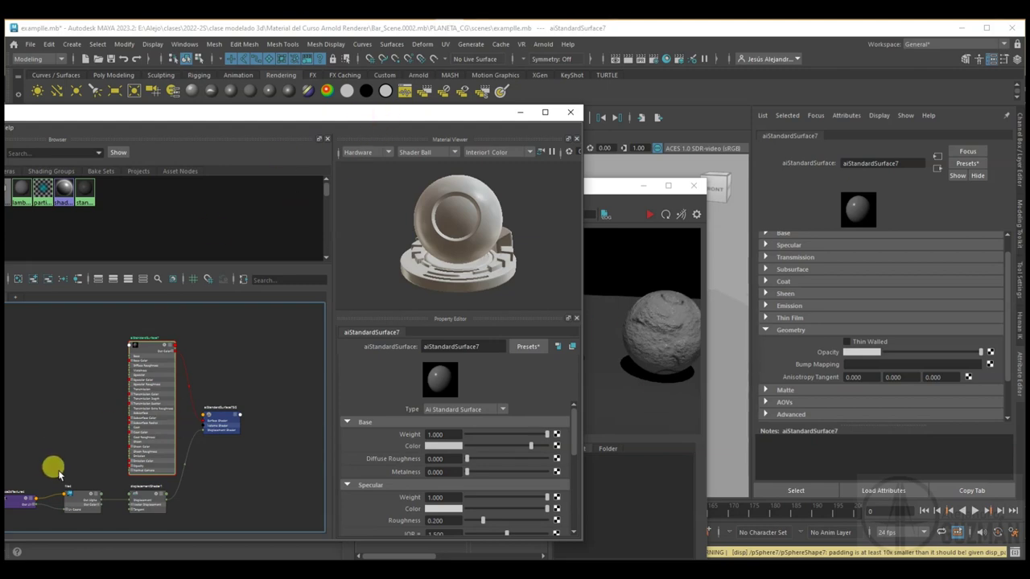
{"action": "left_click_drag", "start_coordinate": [354, 113], "coordinate": [266, 426]}
{"action": "left_click", "coordinate": [330, 315]}
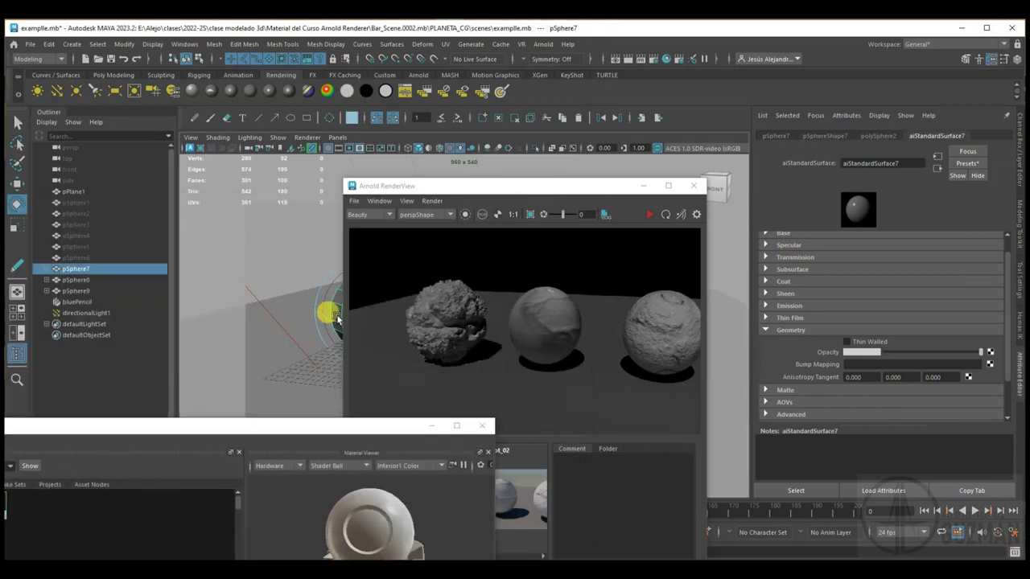
Step: Edit pSphereShape7's Arnold subdivision settings and re-render the scene
{"action": "left_click", "coordinate": [825, 136]}
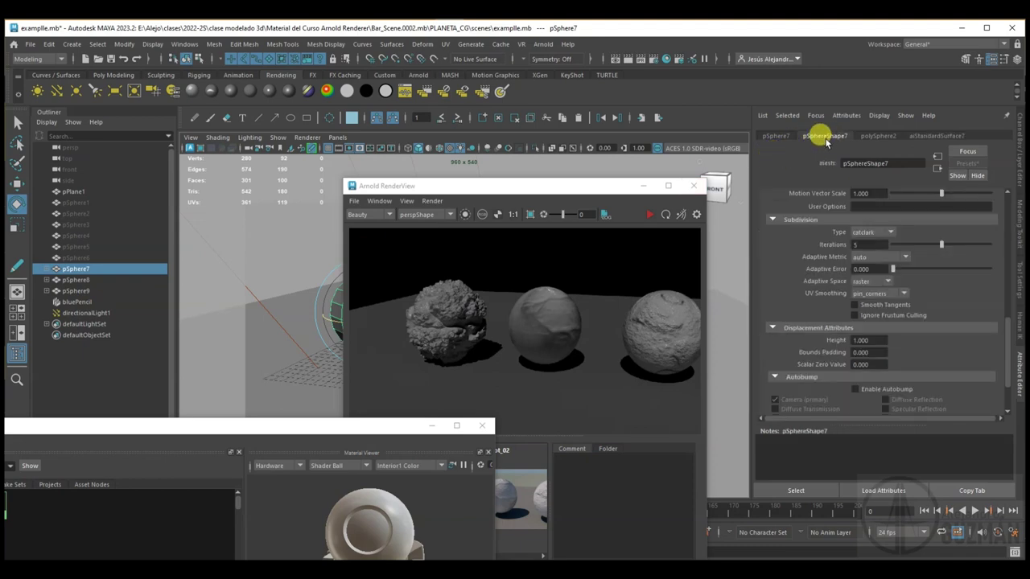
{"action": "left_click", "coordinate": [863, 244]}
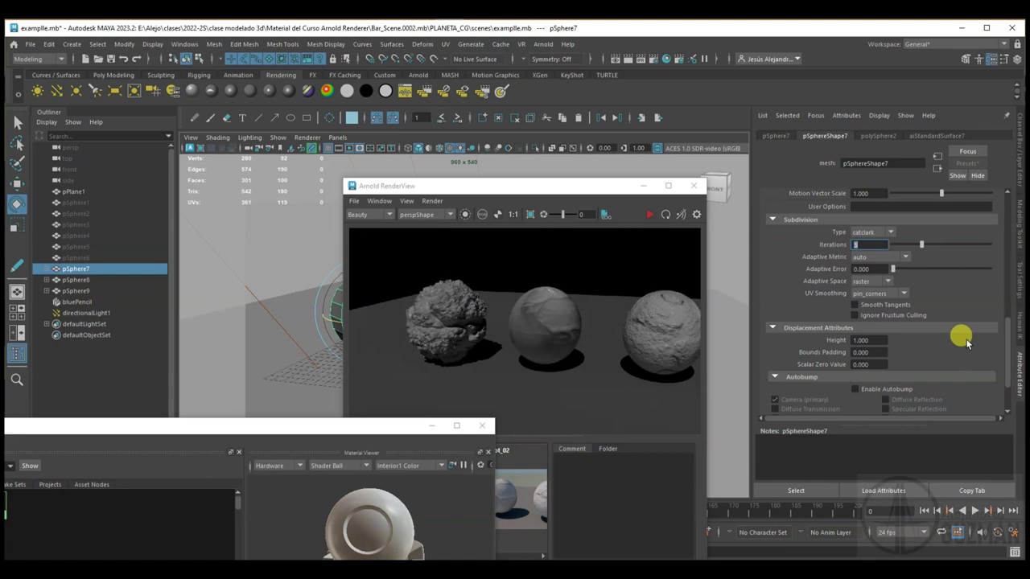
{"action": "left_click", "coordinate": [686, 555]}
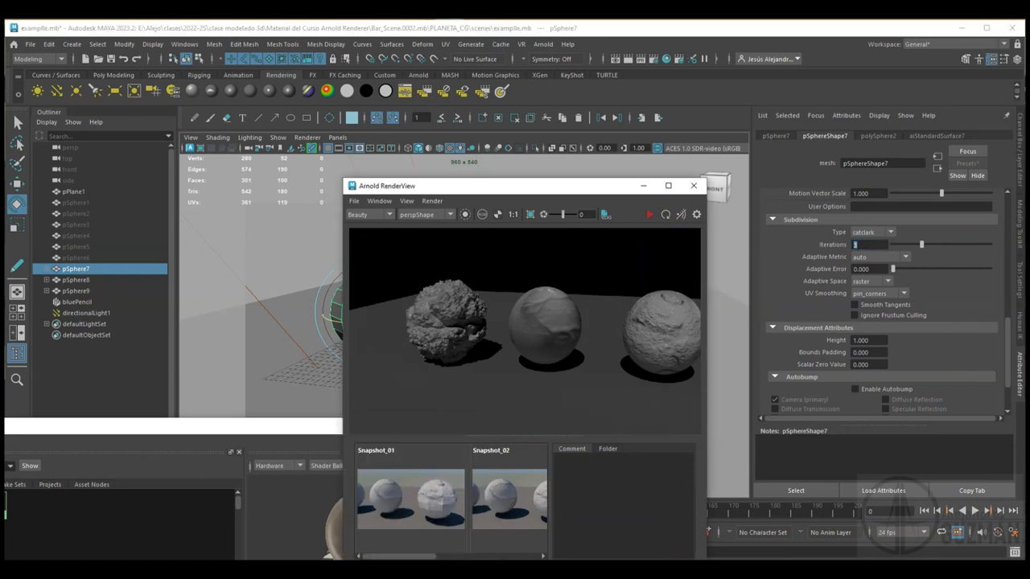
{"action": "left_click_drag", "start_coordinate": [394, 555], "coordinate": [515, 555]}
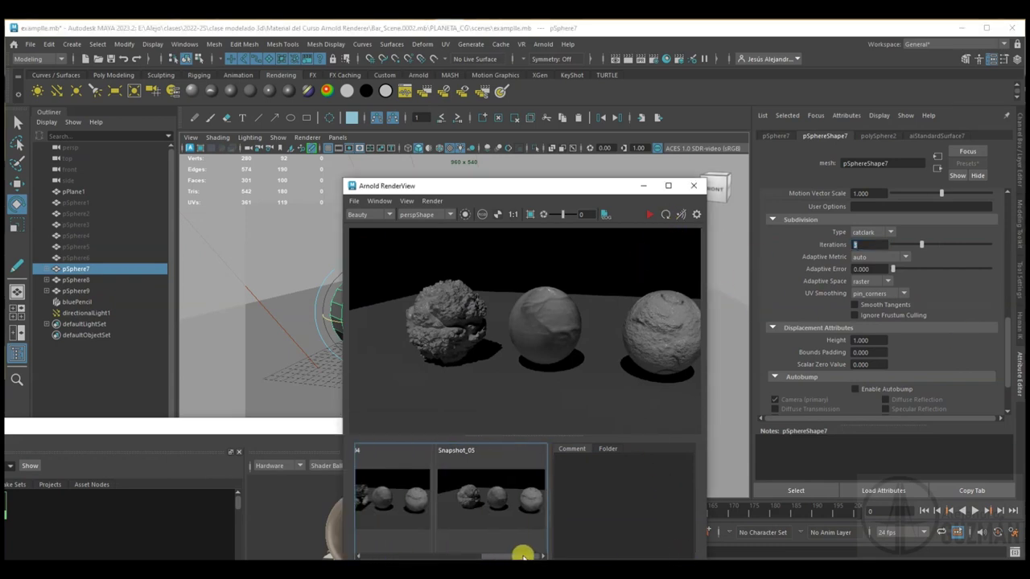
{"action": "left_click", "coordinate": [665, 214]}
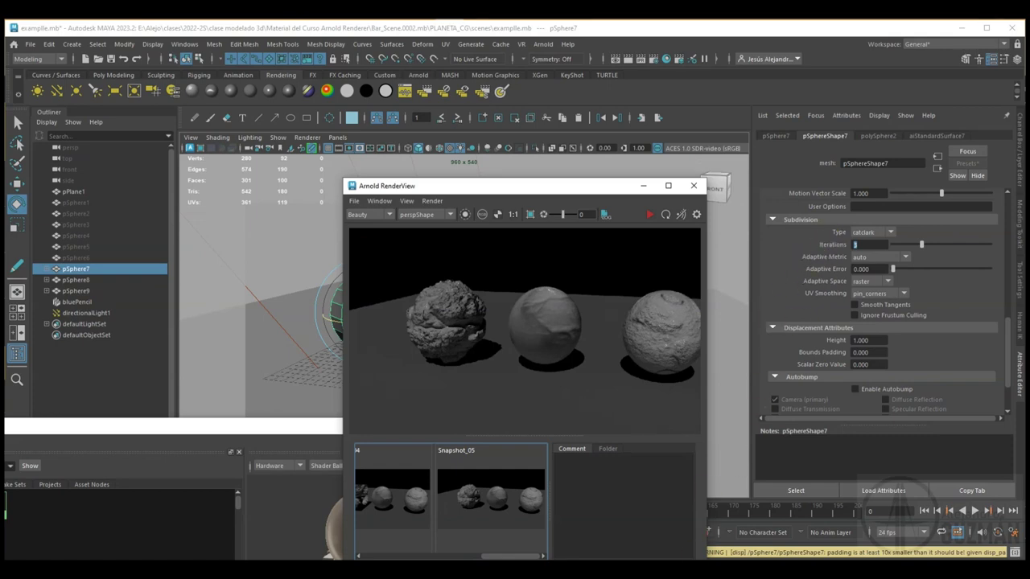
Step: Flip between Snapshot_05 and Snapshot_06 in RenderView to compare the renders
{"action": "left_click_drag", "start_coordinate": [494, 555], "coordinate": [534, 555]}
{"action": "left_click", "coordinate": [486, 513]}
{"action": "left_click", "coordinate": [410, 508]}
{"action": "left_click", "coordinate": [494, 510]}
{"action": "left_click", "coordinate": [404, 510]}
{"action": "left_click", "coordinate": [521, 505]}
{"action": "left_click", "coordinate": [407, 505]}
{"action": "left_click", "coordinate": [531, 497]}
{"action": "left_click", "coordinate": [376, 496]}
{"action": "left_click", "coordinate": [502, 494]}
{"action": "left_click", "coordinate": [416, 493]}
{"action": "left_click", "coordinate": [512, 497]}
Step: Set the catclark subdivision iterations to 5 and close the floating Hypershade window
{"action": "left_click", "coordinate": [867, 243]}
{"action": "type", "text": "5"}
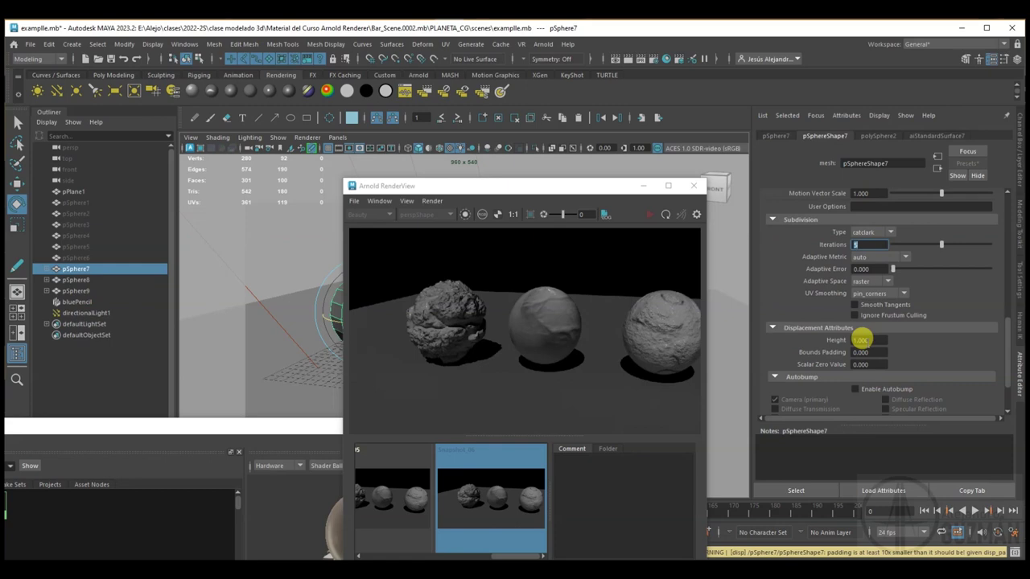
{"action": "mouse_move", "coordinate": [281, 425]}
{"action": "left_mouse_down"}
{"action": "mouse_move", "coordinate": [279, 339]}
{"action": "mouse_move", "coordinate": [326, 289]}
{"action": "left_mouse_up"}
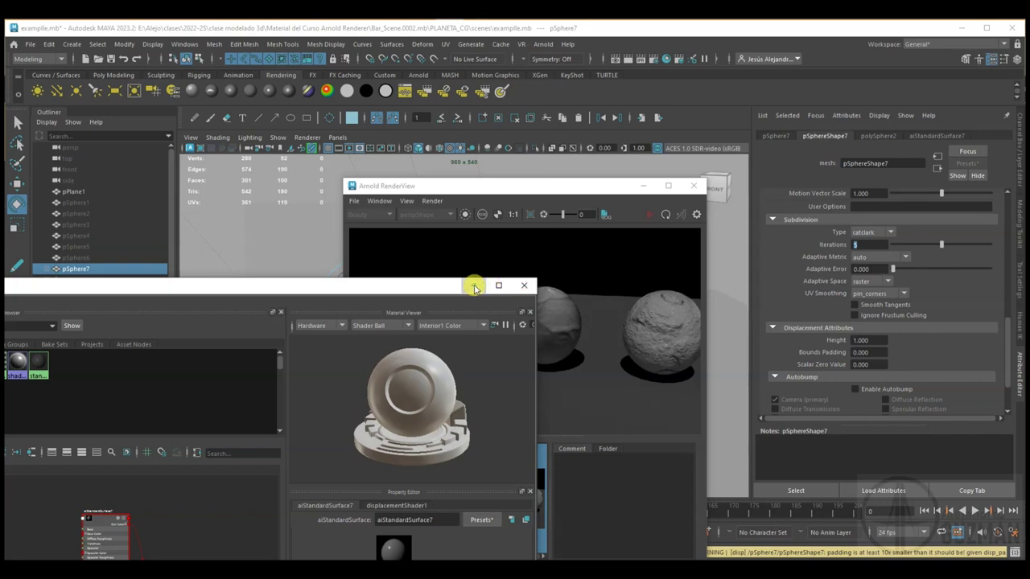
{"action": "left_click", "coordinate": [473, 286]}
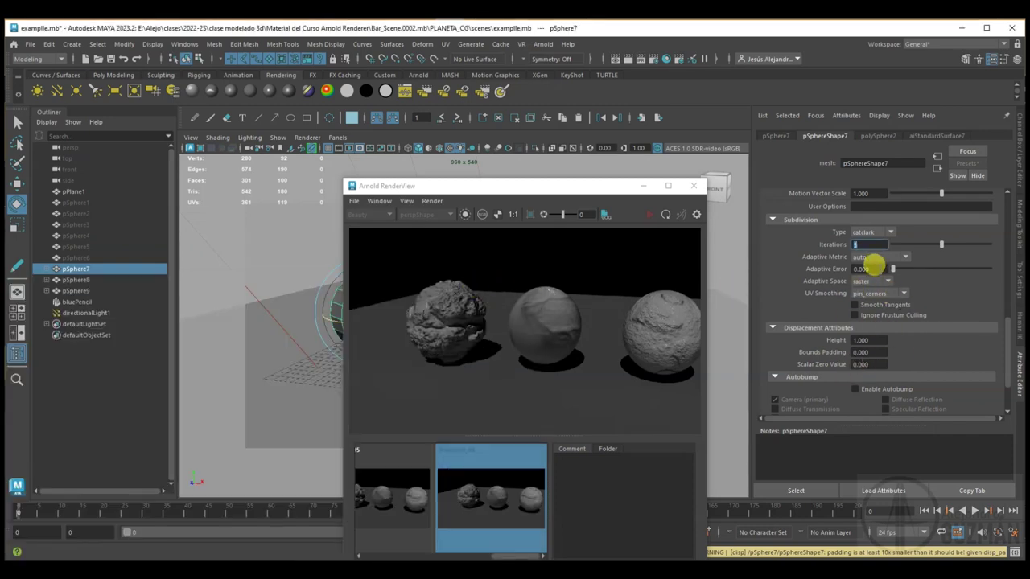
{"action": "left_click", "coordinate": [861, 339]}
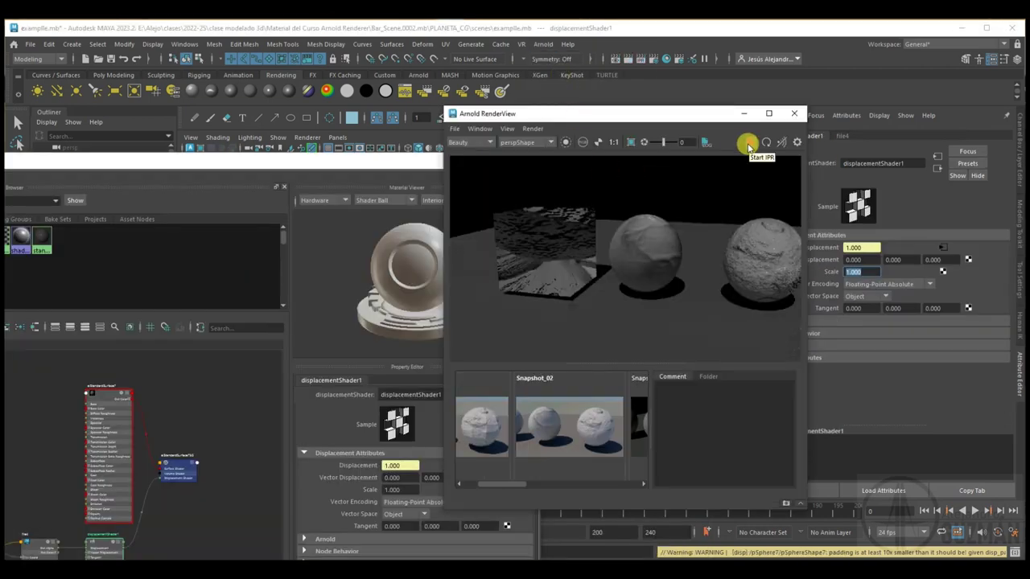
Step: Start the Arnold IPR render and select displacementShader1 in Hypershade
{"action": "left_click", "coordinate": [748, 145]}
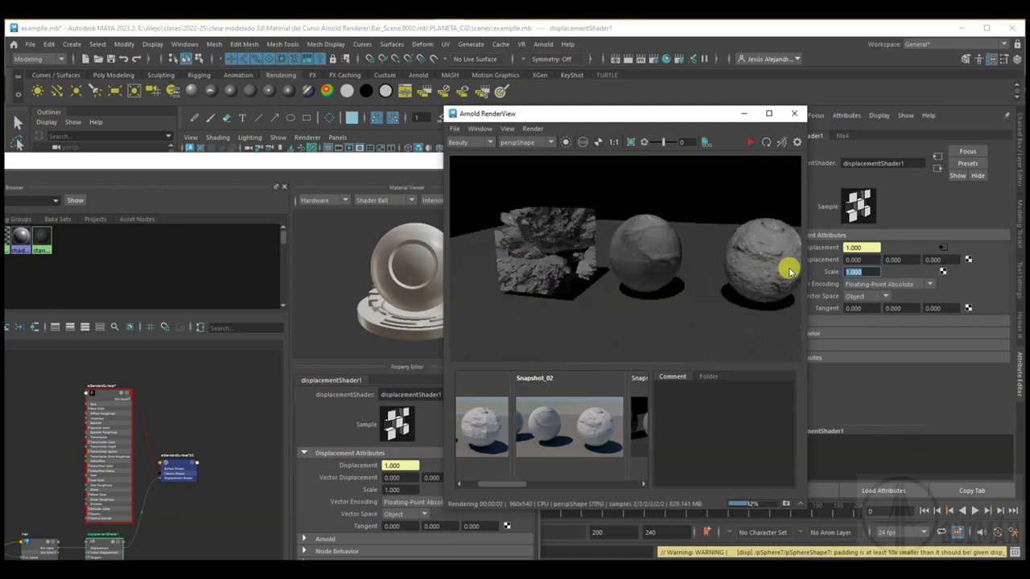
{"action": "left_click", "coordinate": [825, 275]}
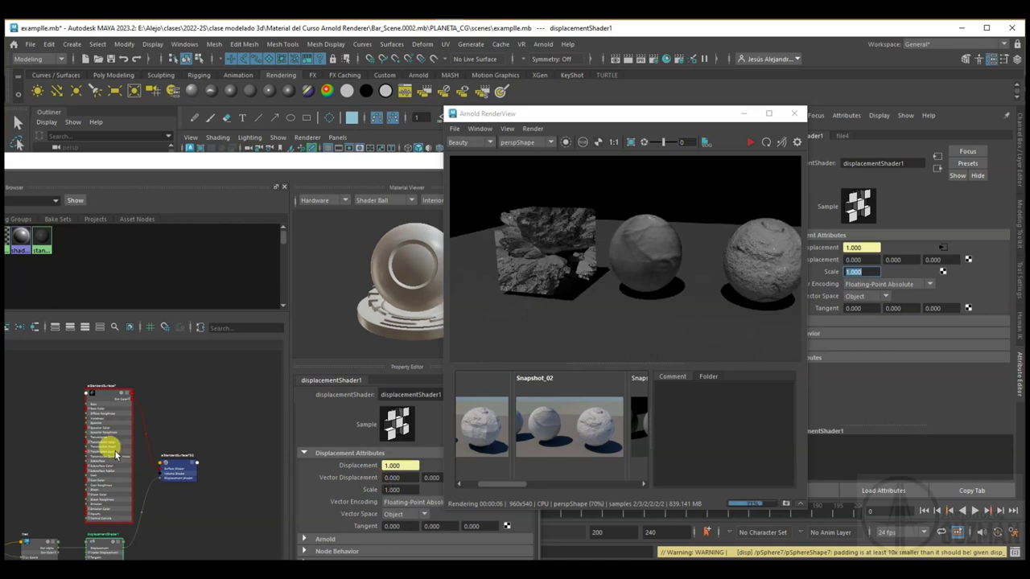
{"action": "left_click_drag", "start_coordinate": [402, 161], "coordinate": [120, 230]}
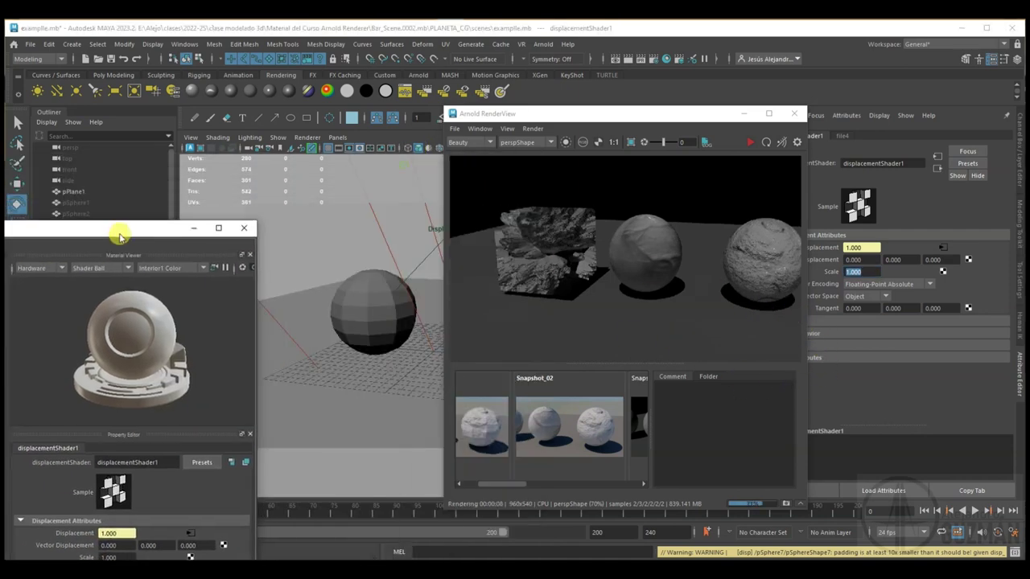
{"action": "left_click", "coordinate": [347, 301]}
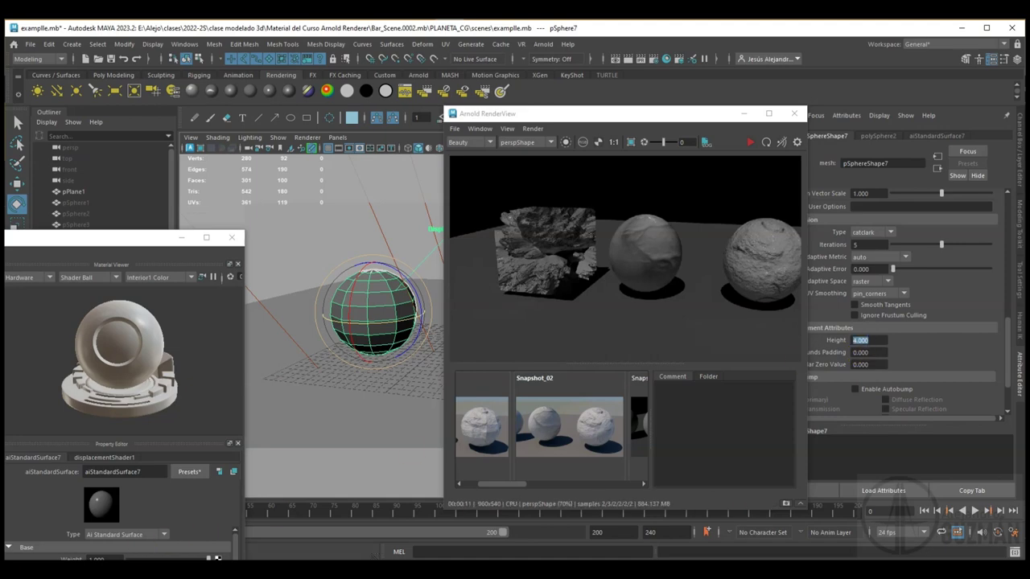
{"action": "double_click", "coordinate": [97, 243]}
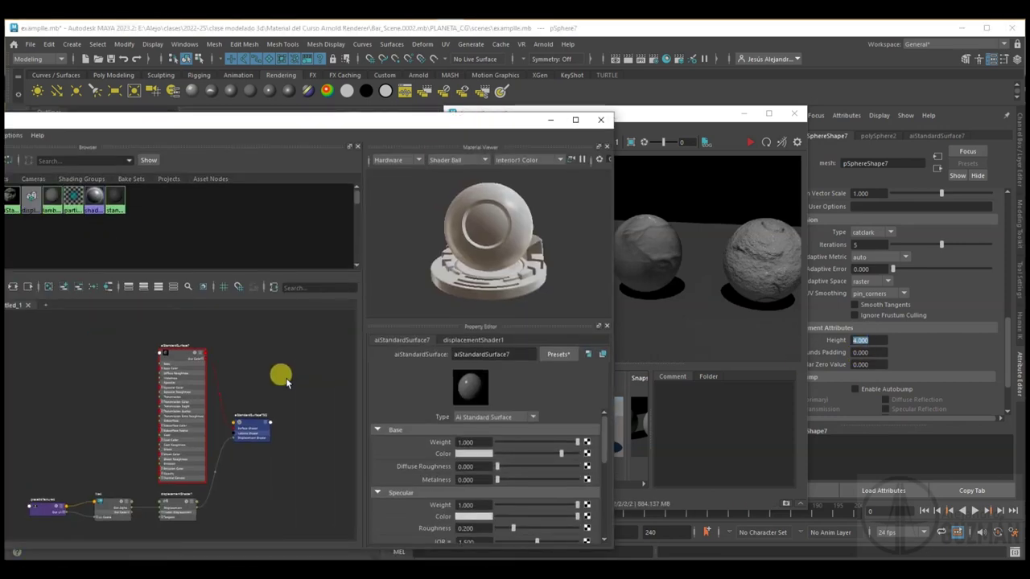
{"action": "left_click", "coordinate": [163, 501]}
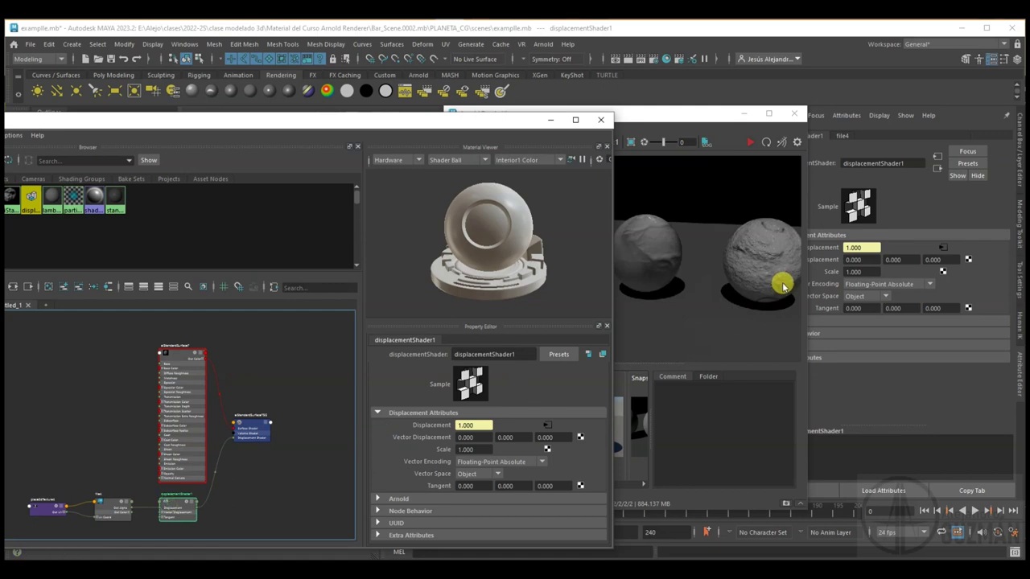
Step: Move the Hypershade and RenderView windows aside and reselect the displaced sphere
{"action": "mouse_move", "coordinate": [494, 129]}
{"action": "left_mouse_down"}
{"action": "mouse_move", "coordinate": [362, 138]}
{"action": "mouse_move", "coordinate": [281, 166]}
{"action": "left_mouse_up"}
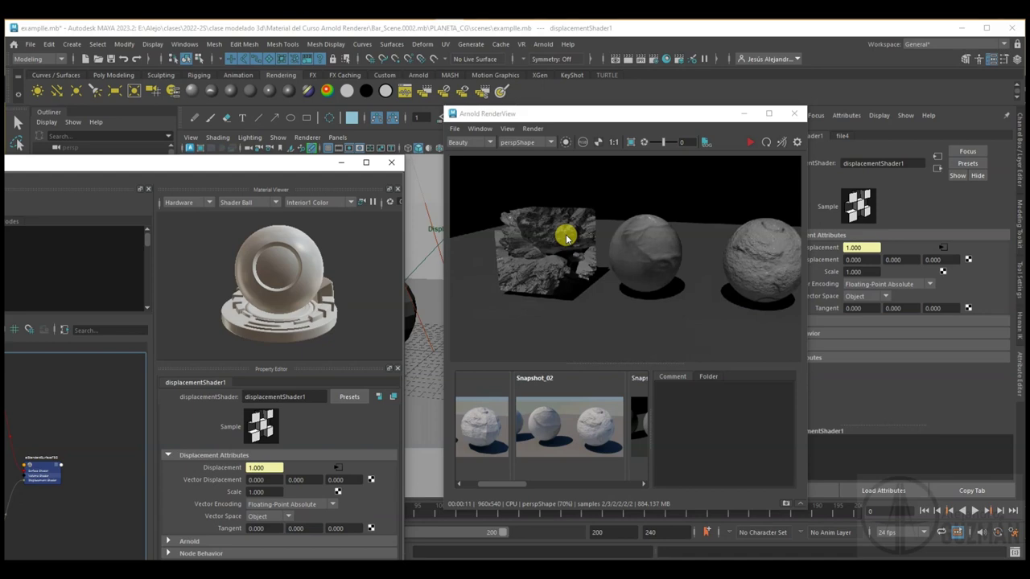
{"action": "left_click_drag", "start_coordinate": [314, 163], "coordinate": [168, 271]}
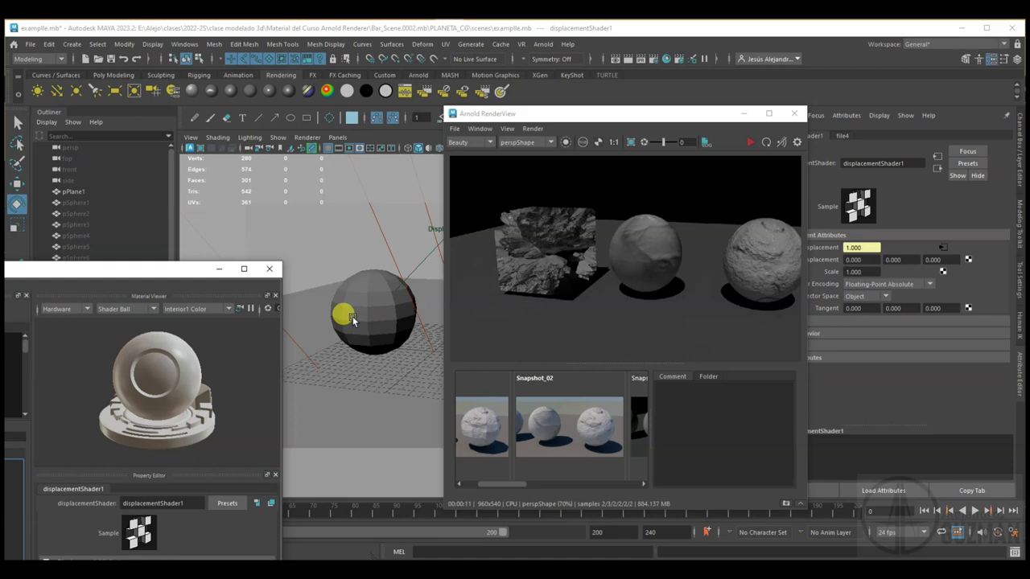
{"action": "left_click", "coordinate": [352, 319]}
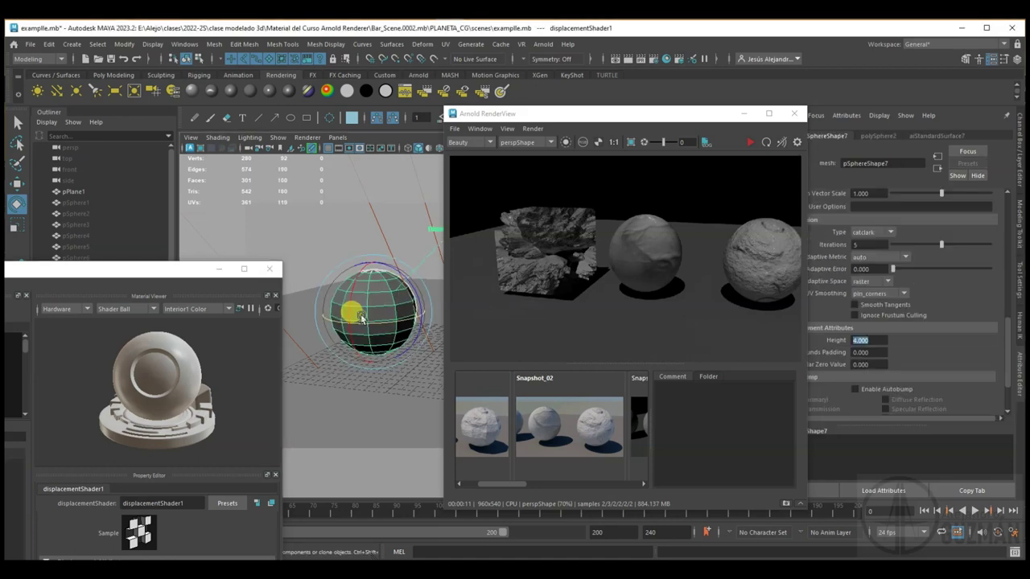
{"action": "left_click_drag", "start_coordinate": [585, 115], "coordinate": [462, 406]}
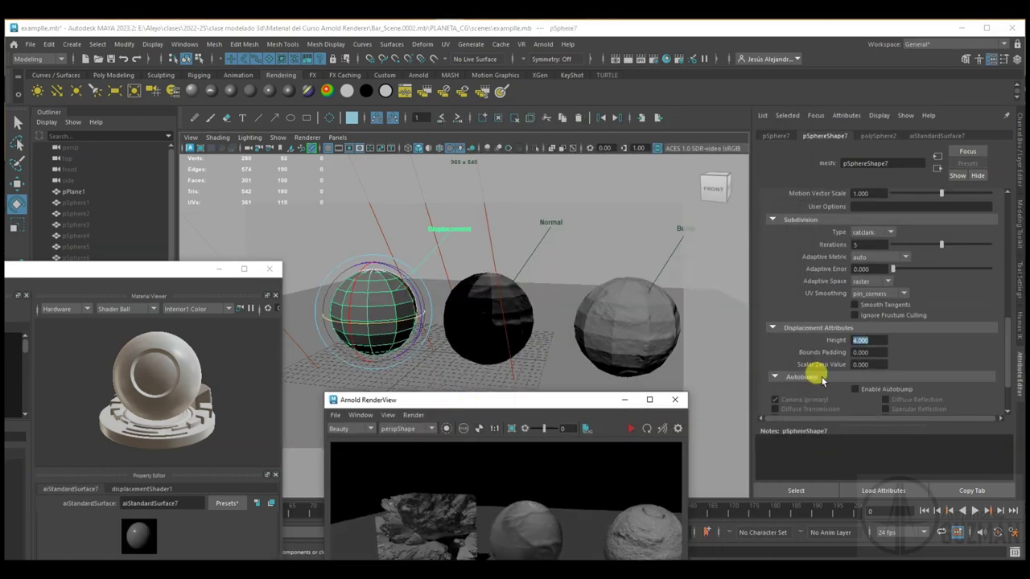
{"action": "scroll", "coordinate": [869, 350], "scroll_direction": "up", "scroll_amount": 5}
{"action": "scroll", "coordinate": [855, 357], "scroll_direction": "up", "scroll_amount": 5}
{"action": "scroll", "coordinate": [855, 356], "scroll_direction": "up", "scroll_amount": 4}
{"action": "scroll", "coordinate": [855, 357], "scroll_direction": "up", "scroll_amount": 5}
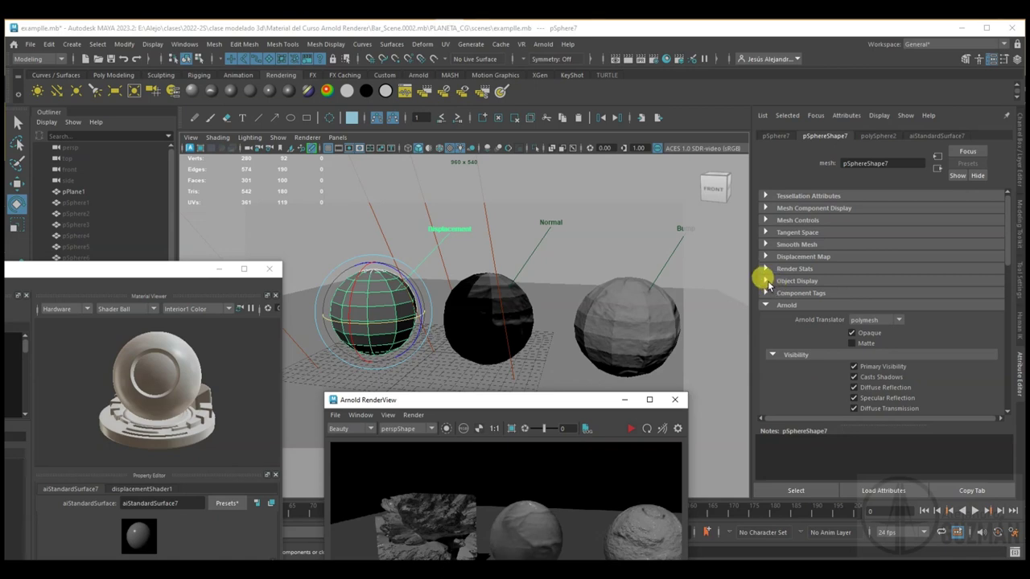
{"action": "left_click", "coordinate": [764, 279]}
{"action": "scroll", "coordinate": [784, 301], "scroll_direction": "down", "scroll_amount": 3}
{"action": "scroll", "coordinate": [784, 312], "scroll_direction": "down", "scroll_amount": 2}
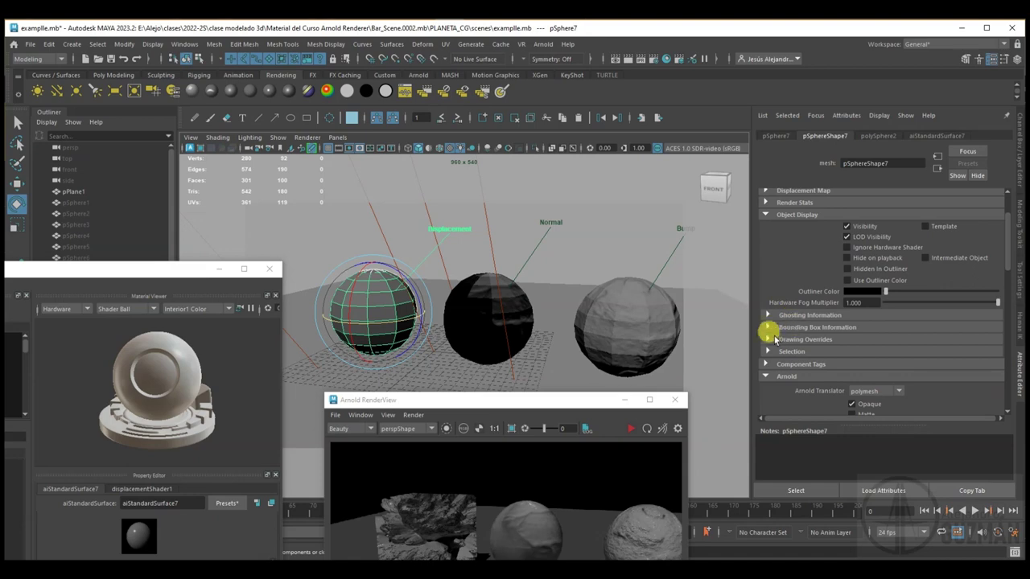
{"action": "left_click", "coordinate": [767, 340]}
{"action": "scroll", "coordinate": [777, 336], "scroll_direction": "down", "scroll_amount": 4}
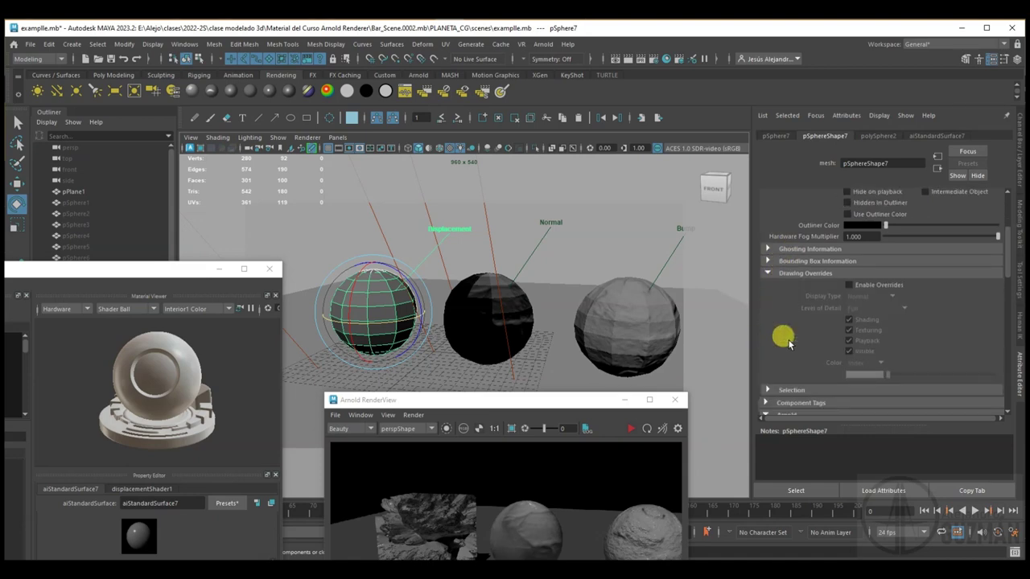
{"action": "left_click", "coordinate": [863, 287]}
{"action": "left_click", "coordinate": [873, 308]}
{"action": "left_click", "coordinate": [873, 330]}
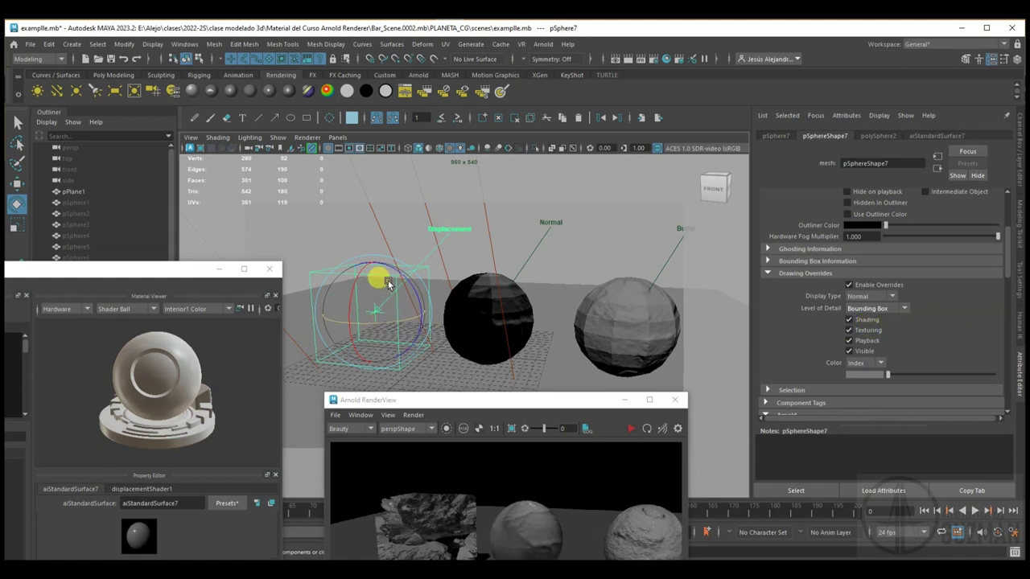
{"action": "left_click", "coordinate": [885, 308]}
{"action": "left_click", "coordinate": [868, 319]}
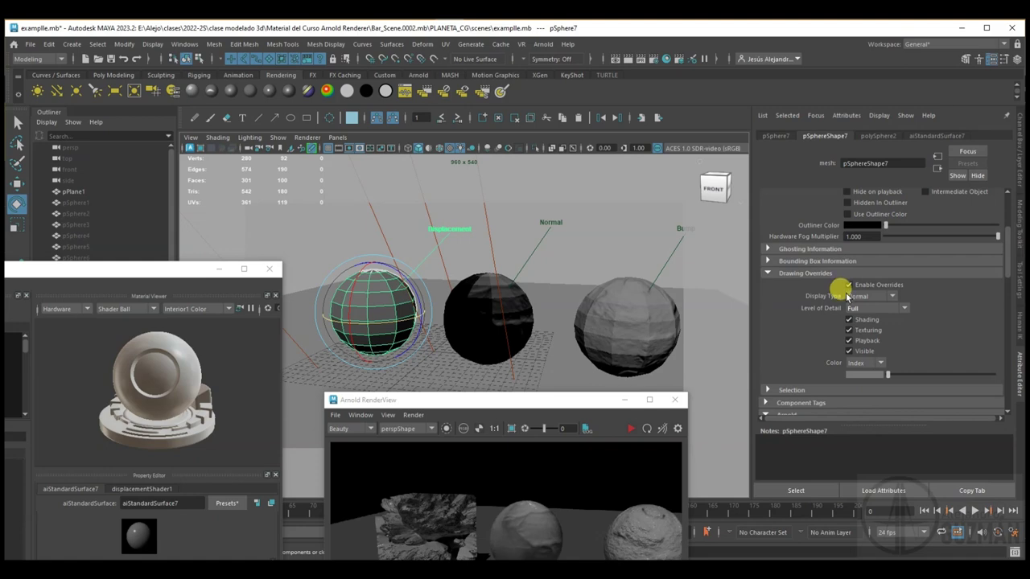
{"action": "left_click", "coordinate": [848, 285]}
{"action": "left_click", "coordinate": [765, 274]}
{"action": "left_click", "coordinate": [765, 273]}
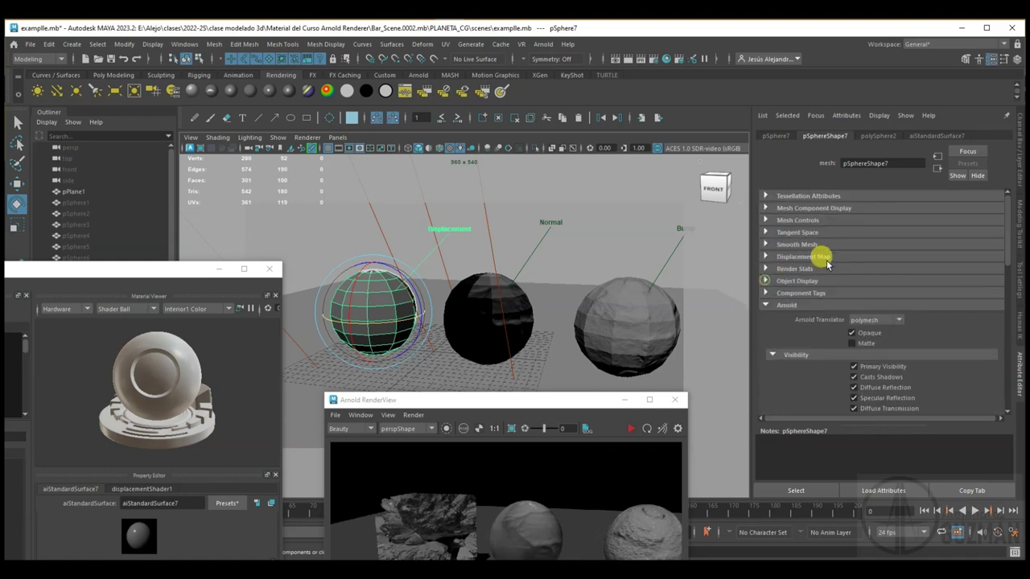
{"action": "scroll", "coordinate": [841, 281], "scroll_direction": "down", "scroll_amount": 3}
{"action": "scroll", "coordinate": [841, 283], "scroll_direction": "down", "scroll_amount": 4}
{"action": "scroll", "coordinate": [844, 286], "scroll_direction": "down", "scroll_amount": 3}
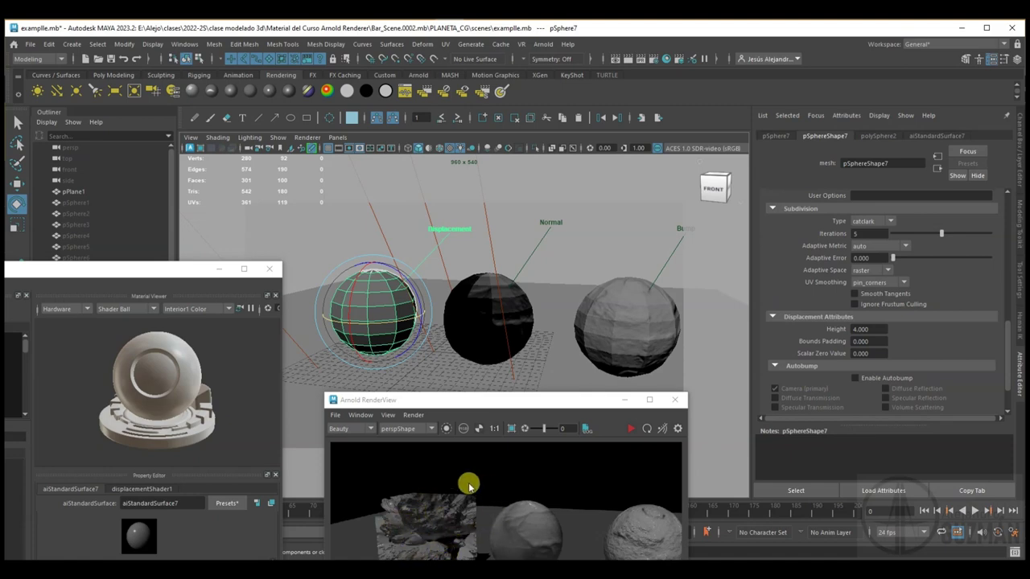
Step: Set the displacement Bounds Padding to 1.000 and refresh the render
{"action": "double_click", "coordinate": [860, 329]}
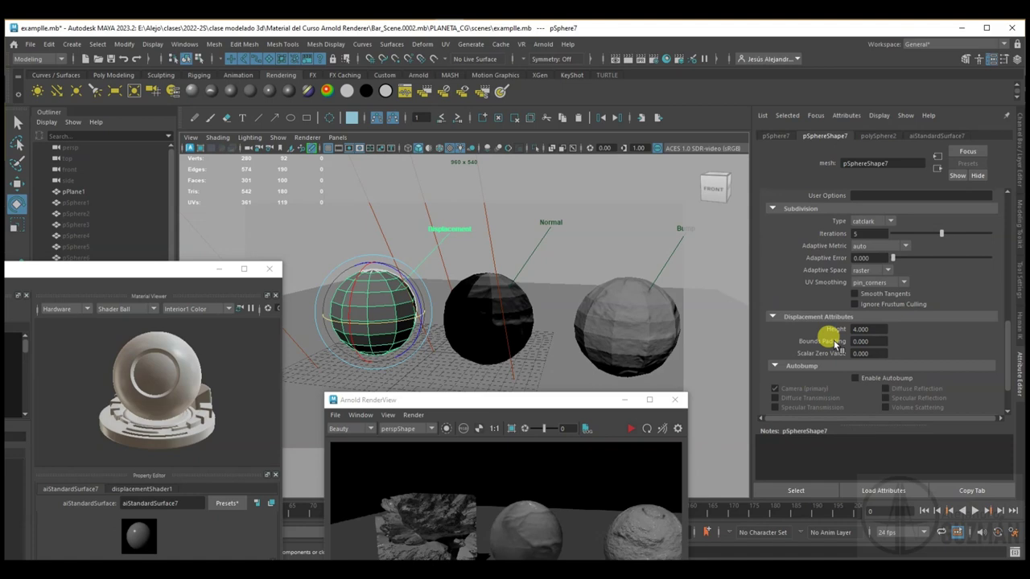
{"action": "left_click", "coordinate": [863, 341]}
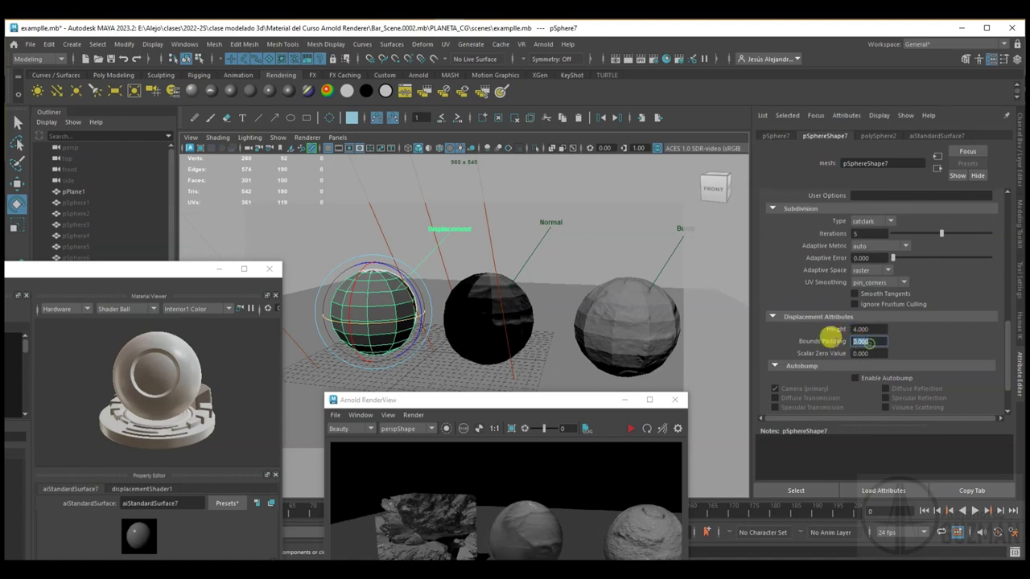
{"action": "type", "text": "1"}
{"action": "key", "text": "Return"}
{"action": "left_click_drag", "start_coordinate": [561, 393], "coordinate": [541, 131]}
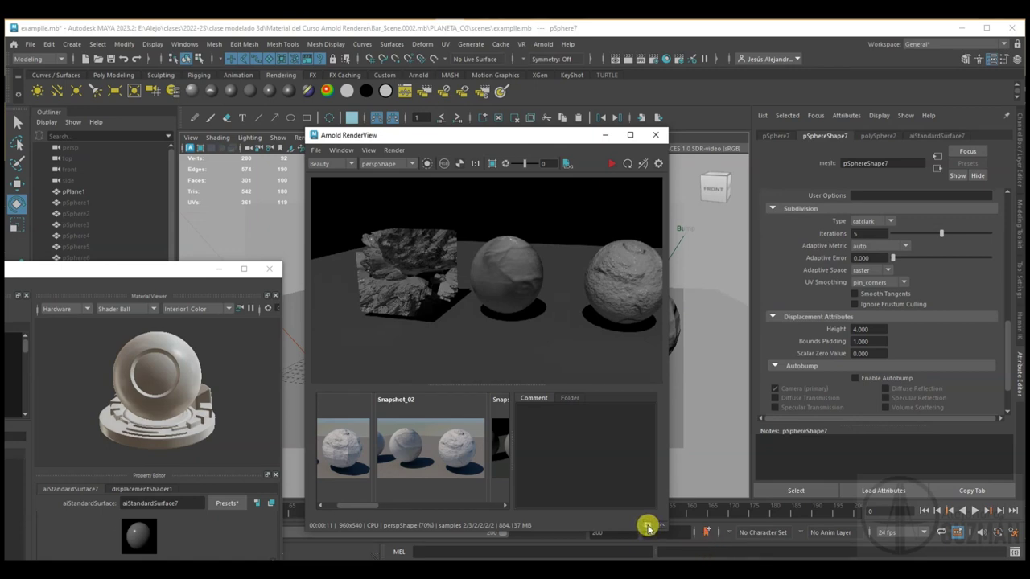
{"action": "left_click_drag", "start_coordinate": [356, 505], "coordinate": [538, 492]}
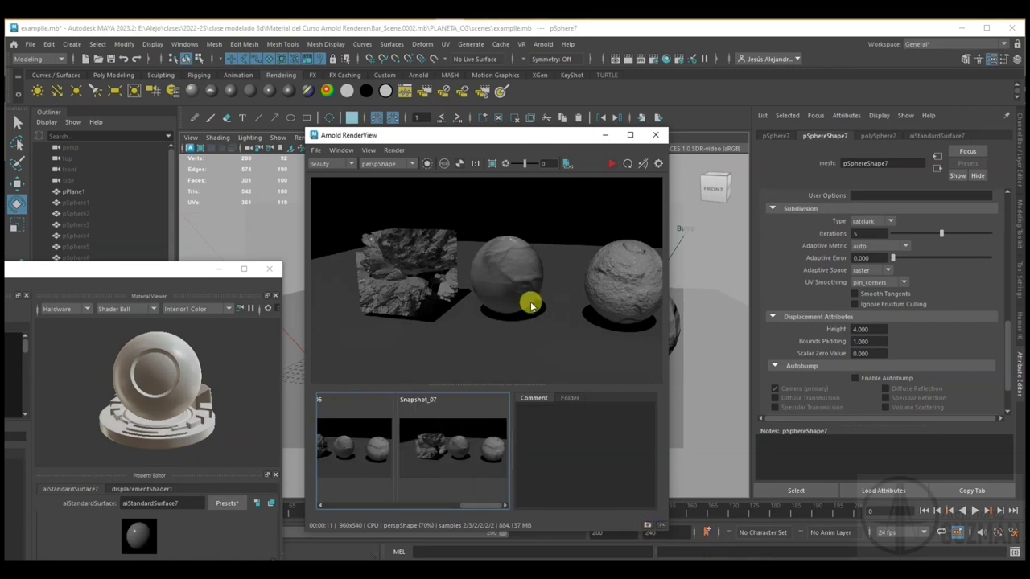
{"action": "left_click", "coordinate": [628, 163]}
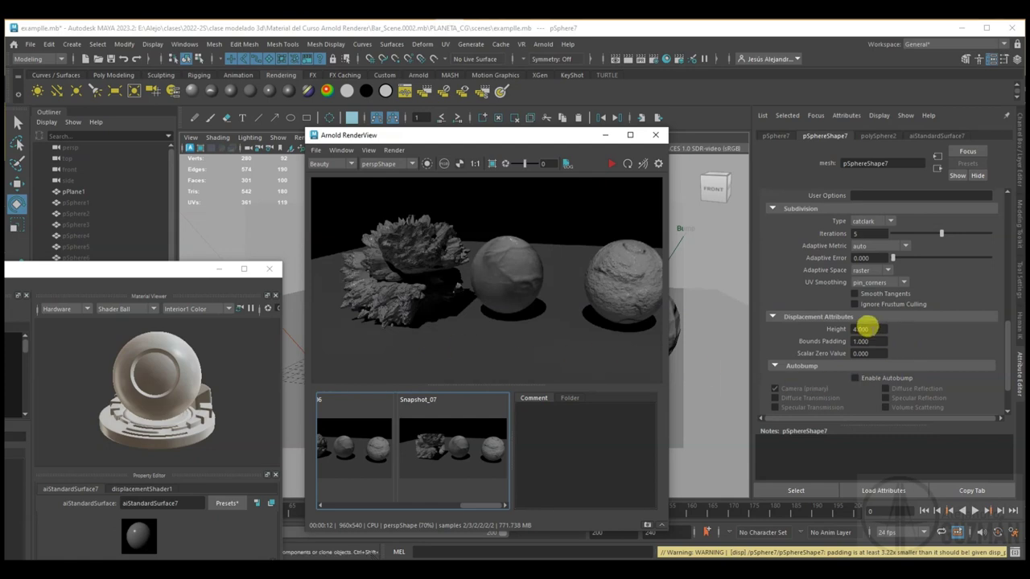
Step: Lower displacement Height to 0.500, re-render, and compare against Snapshot_08 and Snapshot_09
{"action": "double_click", "coordinate": [861, 329]}
{"action": "type", "text": "0.5"}
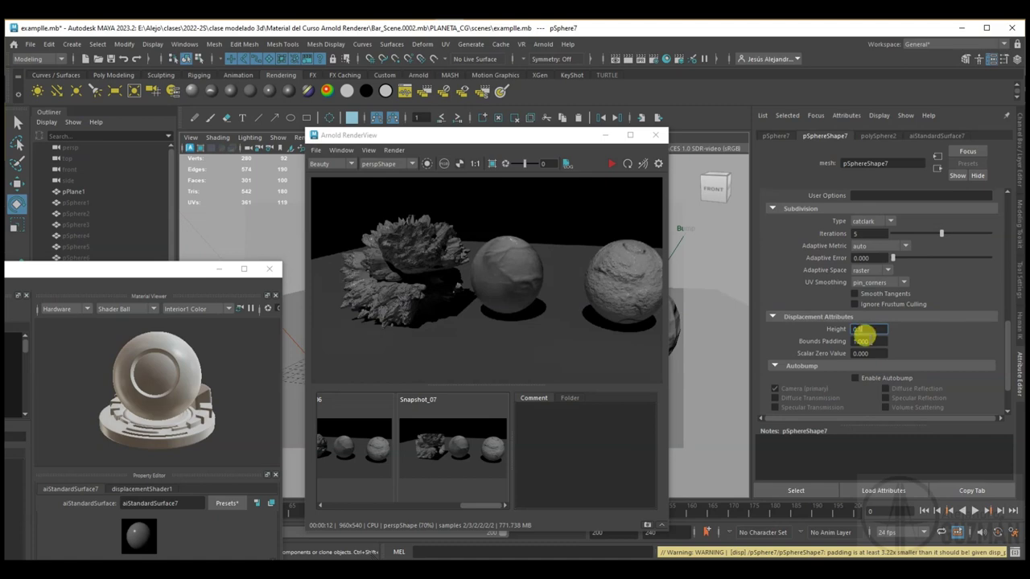
{"action": "key", "text": "Return"}
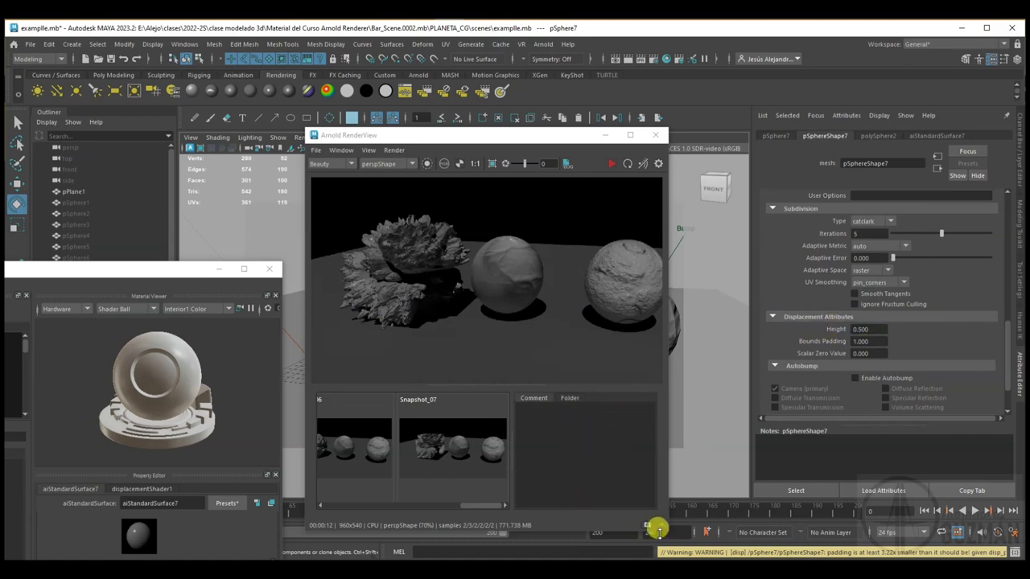
{"action": "left_click", "coordinate": [648, 528]}
{"action": "left_click", "coordinate": [627, 163]}
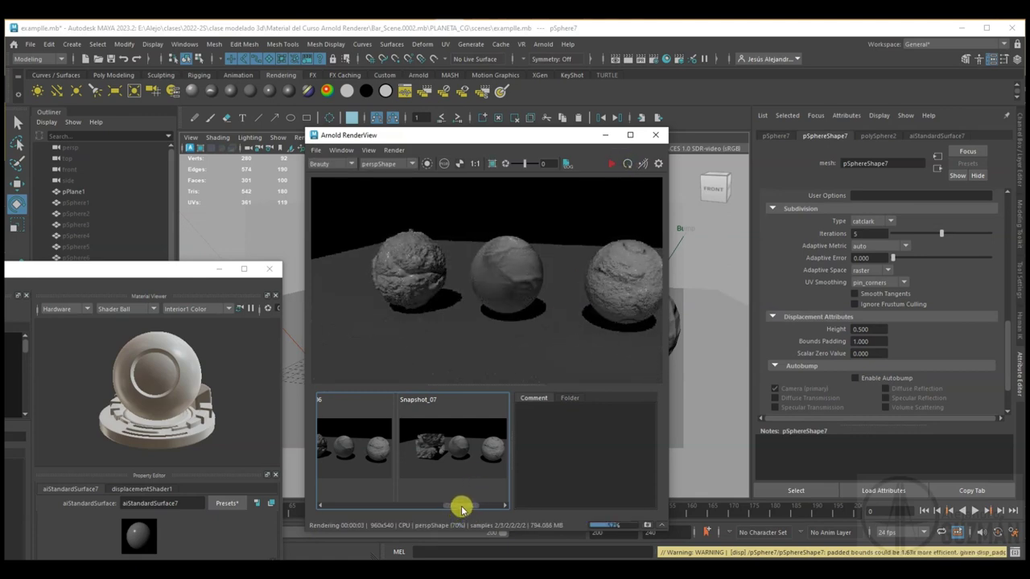
{"action": "left_click_drag", "start_coordinate": [462, 507], "coordinate": [492, 507]}
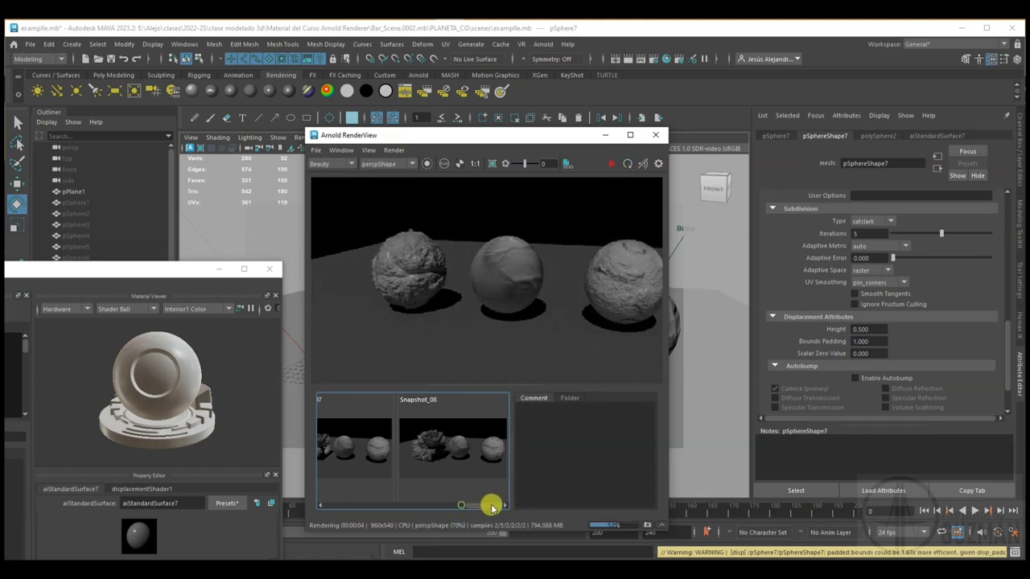
{"action": "left_click", "coordinate": [430, 457]}
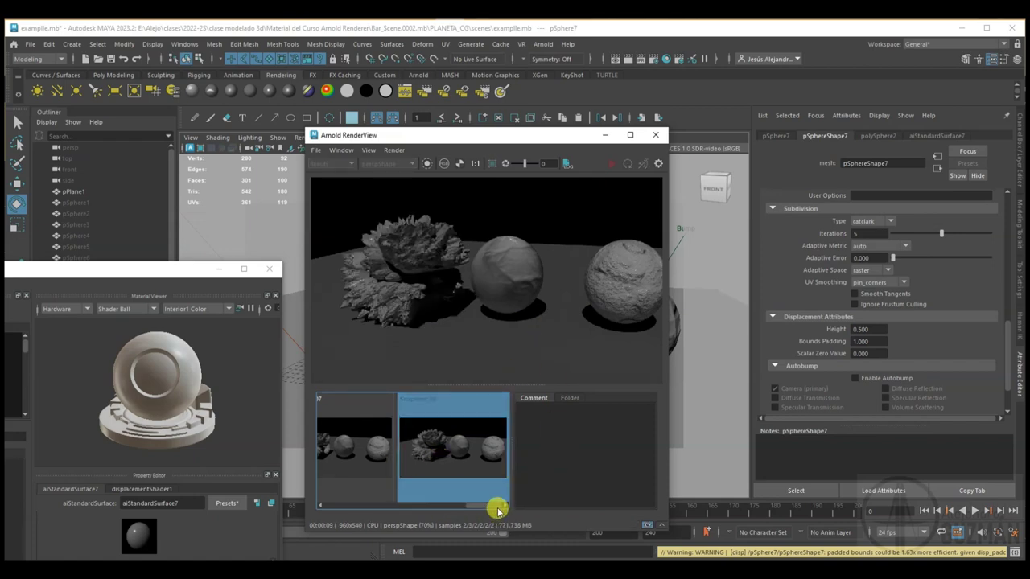
{"action": "left_click", "coordinate": [646, 525]}
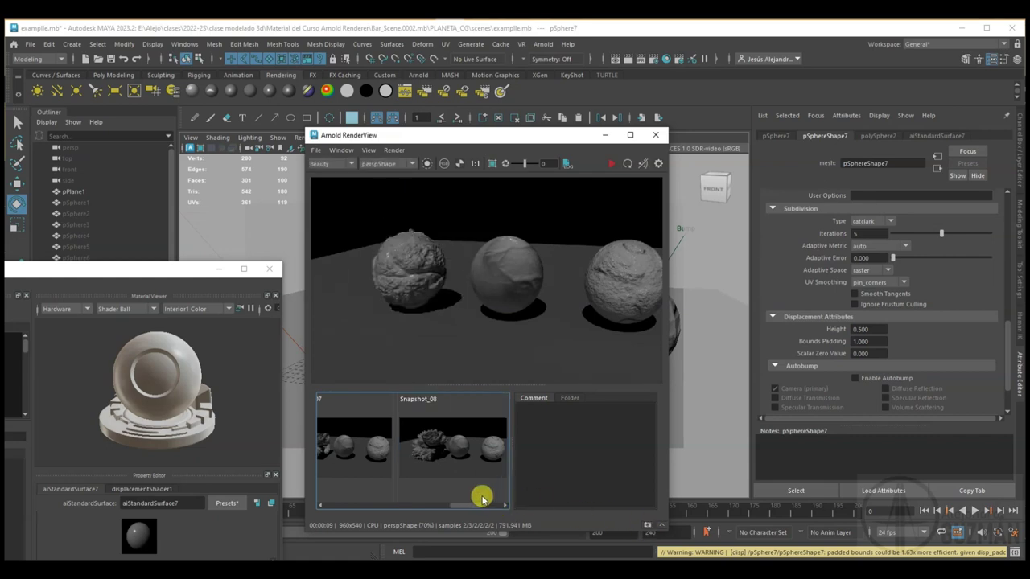
{"action": "left_click", "coordinate": [353, 459]}
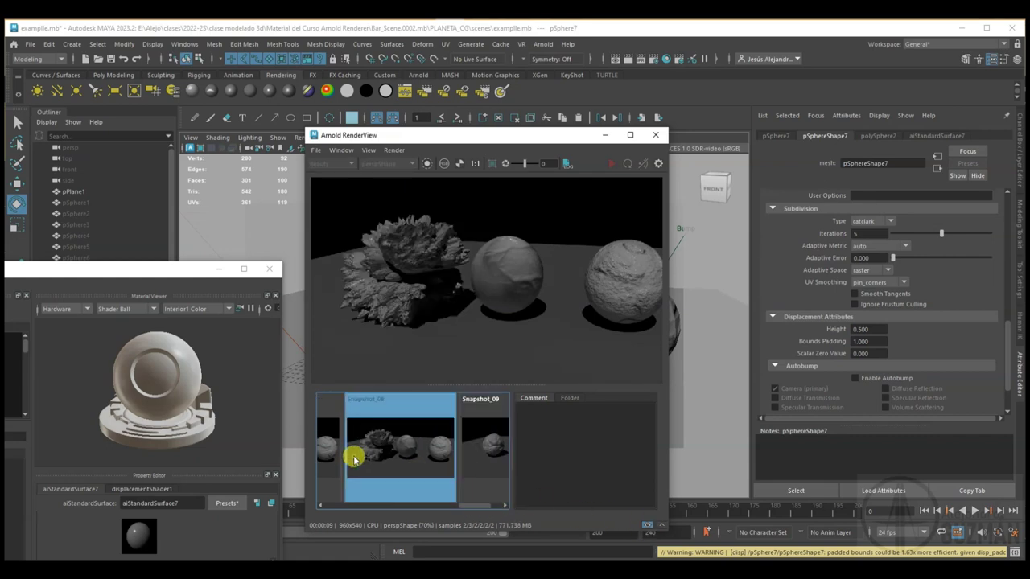
{"action": "left_click", "coordinate": [470, 453]}
Step: Raise displacement Height to 2.0, re-render, and compare Snapshot_09 with Snapshot_10
{"action": "double_click", "coordinate": [871, 328]}
{"action": "type", "text": "2.000"}
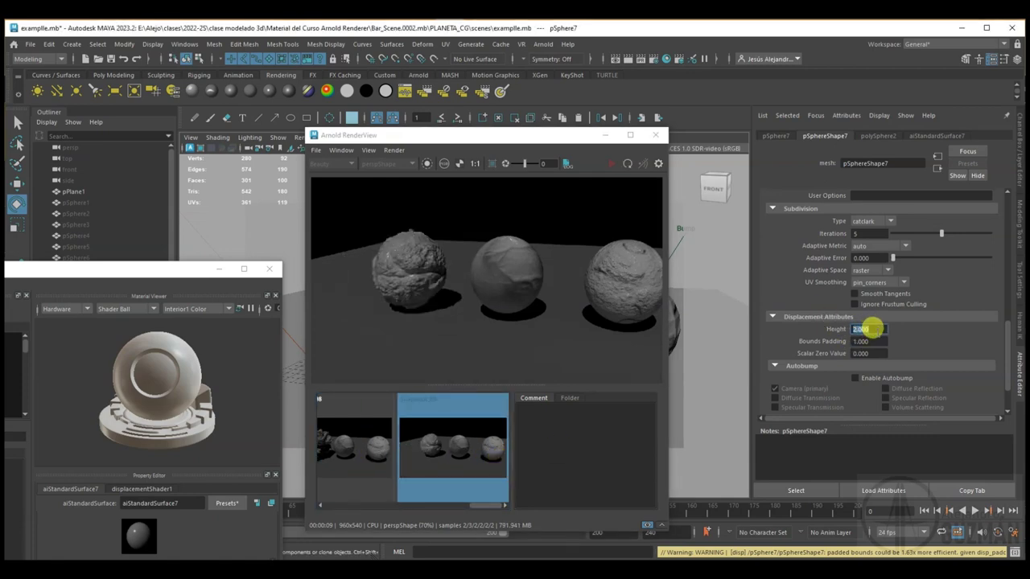
{"action": "left_click", "coordinate": [628, 163]}
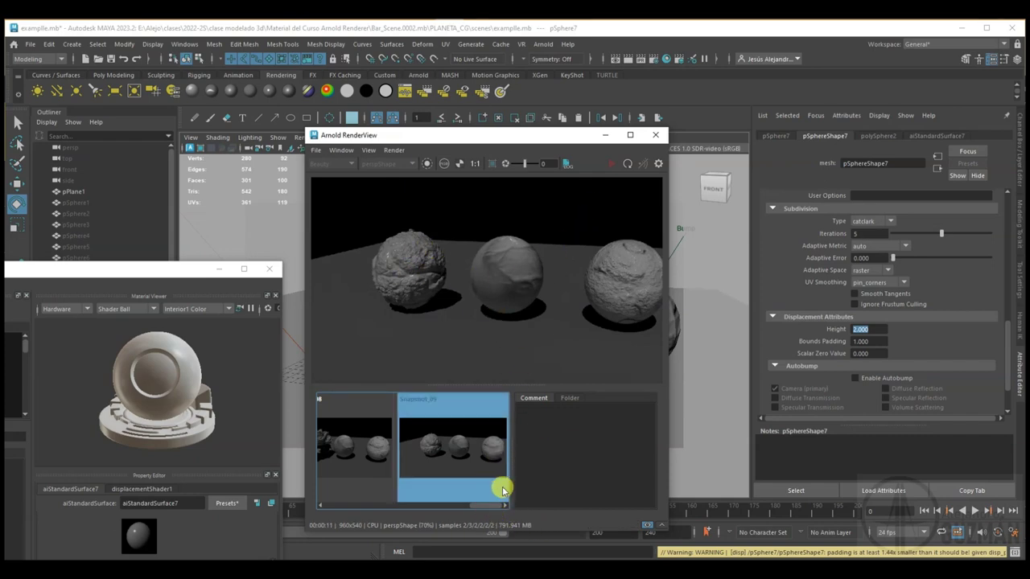
{"action": "left_click", "coordinate": [648, 525]}
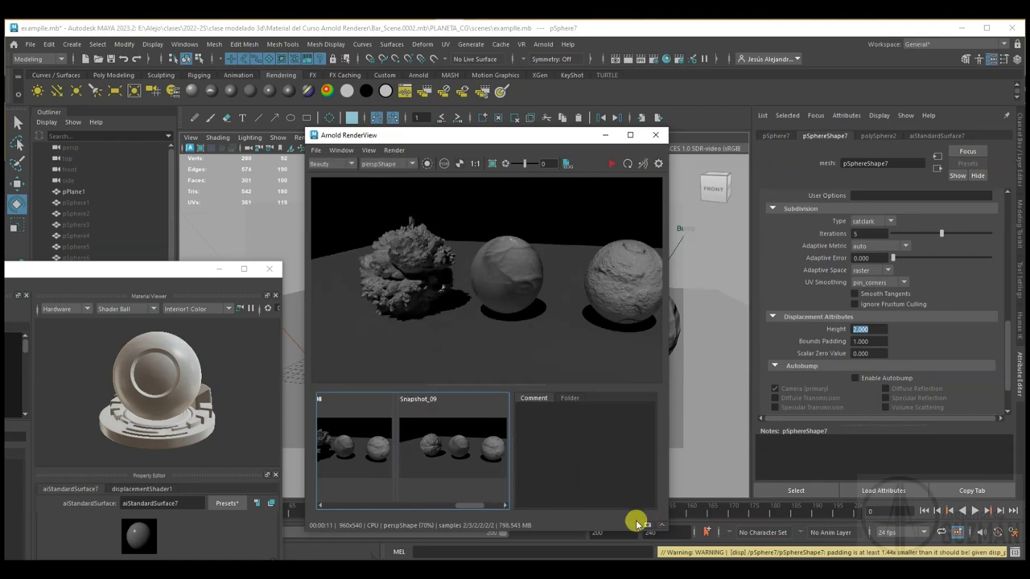
{"action": "left_click", "coordinate": [648, 528]}
{"action": "left_click_drag", "start_coordinate": [455, 505], "coordinate": [491, 505]}
{"action": "left_click", "coordinate": [426, 436]}
{"action": "left_click", "coordinate": [345, 436]}
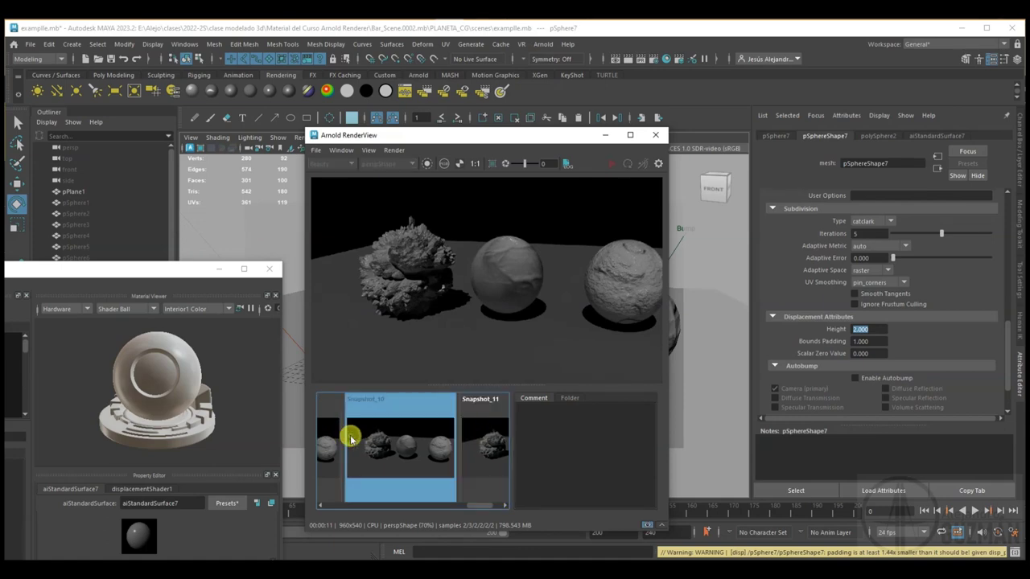
{"action": "left_click", "coordinate": [328, 449]}
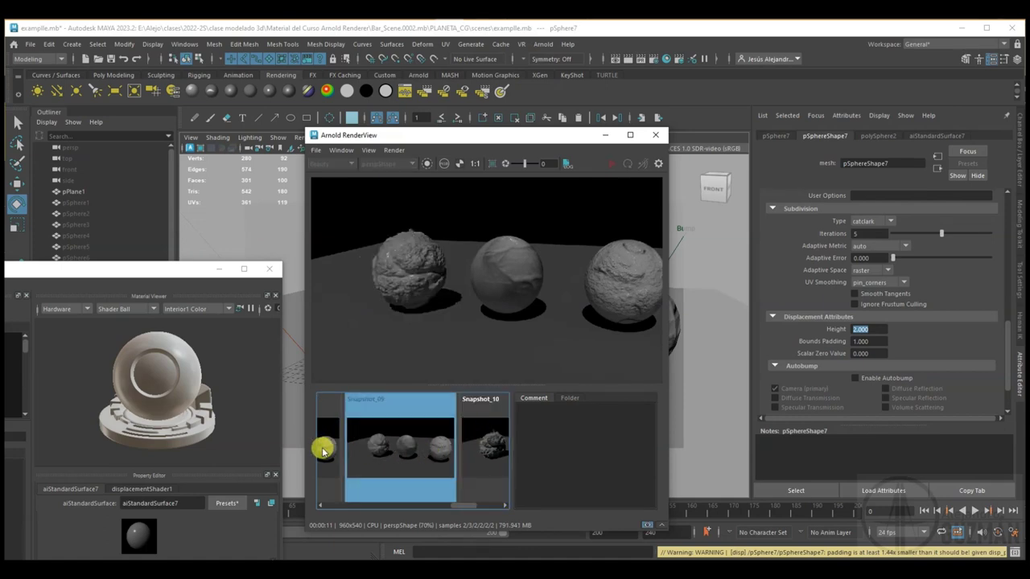
{"action": "left_click", "coordinate": [478, 447]}
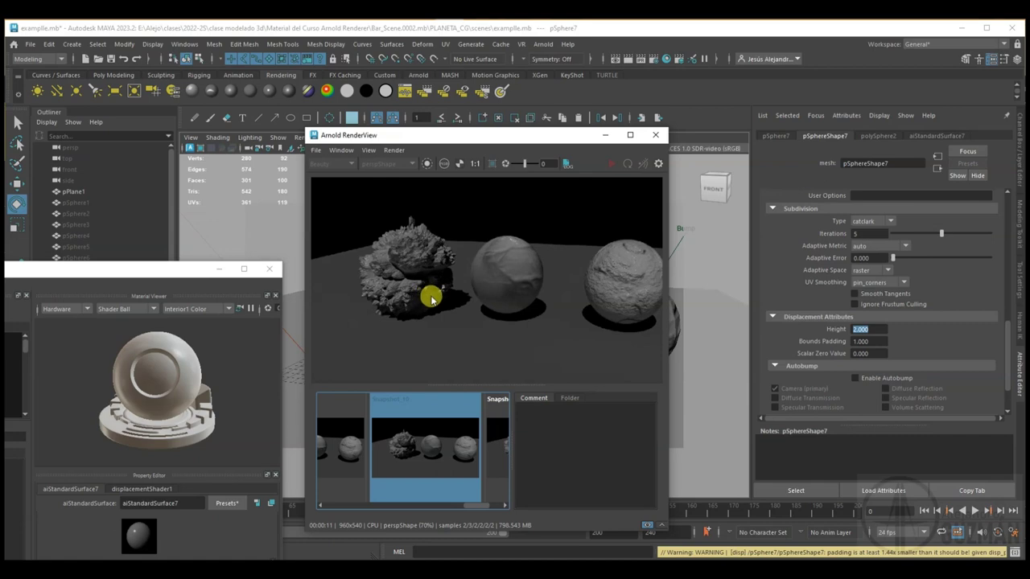
Step: Set displacement Height 0.600 and Scalar Zero Value 0.500, and enable autobump
{"action": "left_click_drag", "start_coordinate": [875, 327], "coordinate": [857, 344]}
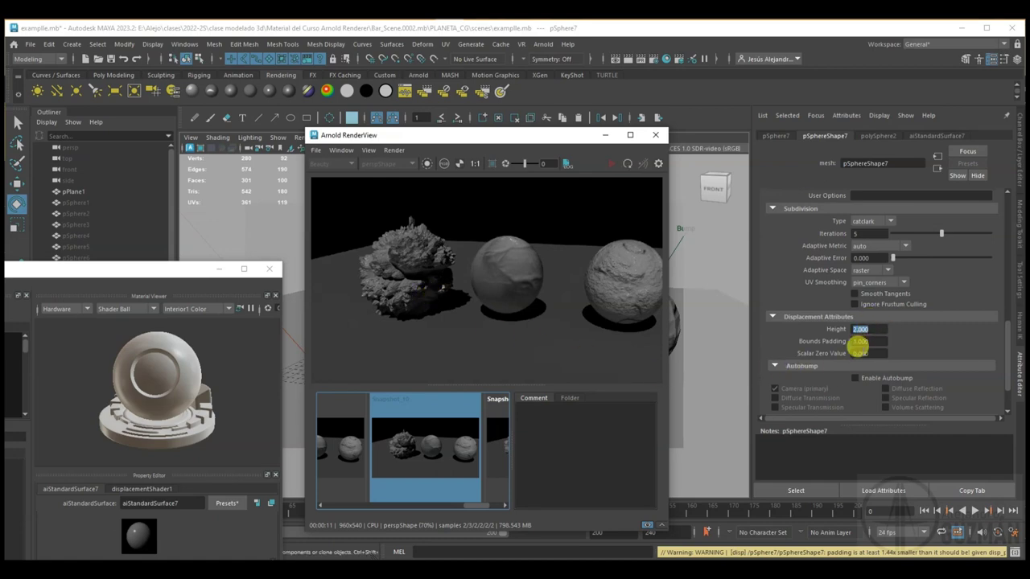
{"action": "left_click_drag", "start_coordinate": [857, 344], "coordinate": [873, 328]}
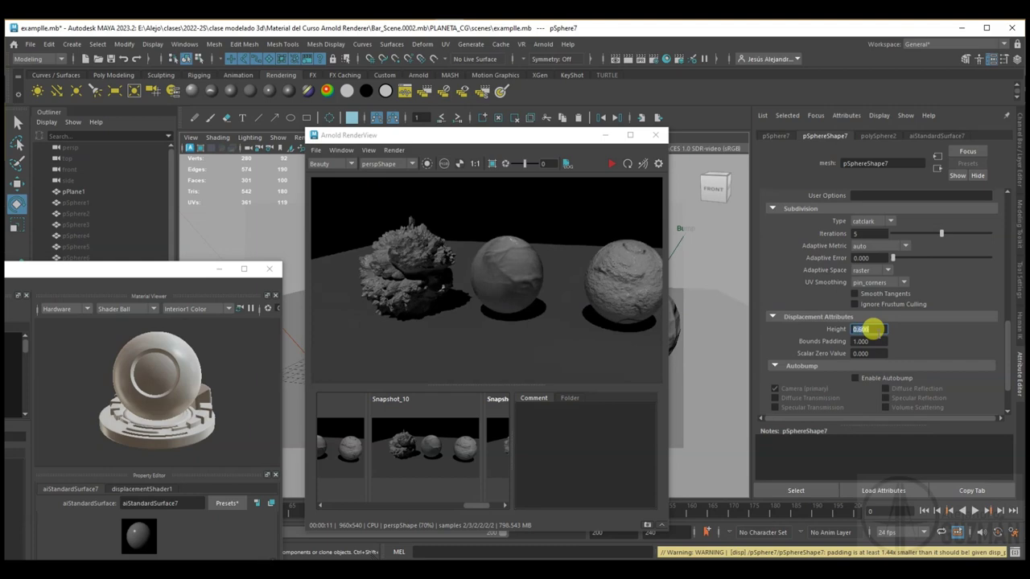
{"action": "mouse_move", "coordinate": [873, 329]}
{"action": "left_mouse_down"}
{"action": "mouse_move", "coordinate": [860, 347]}
{"action": "mouse_move", "coordinate": [809, 356]}
{"action": "mouse_move", "coordinate": [889, 345]}
{"action": "mouse_move", "coordinate": [897, 385]}
{"action": "left_mouse_up"}
{"action": "type", "text": "0.500"}
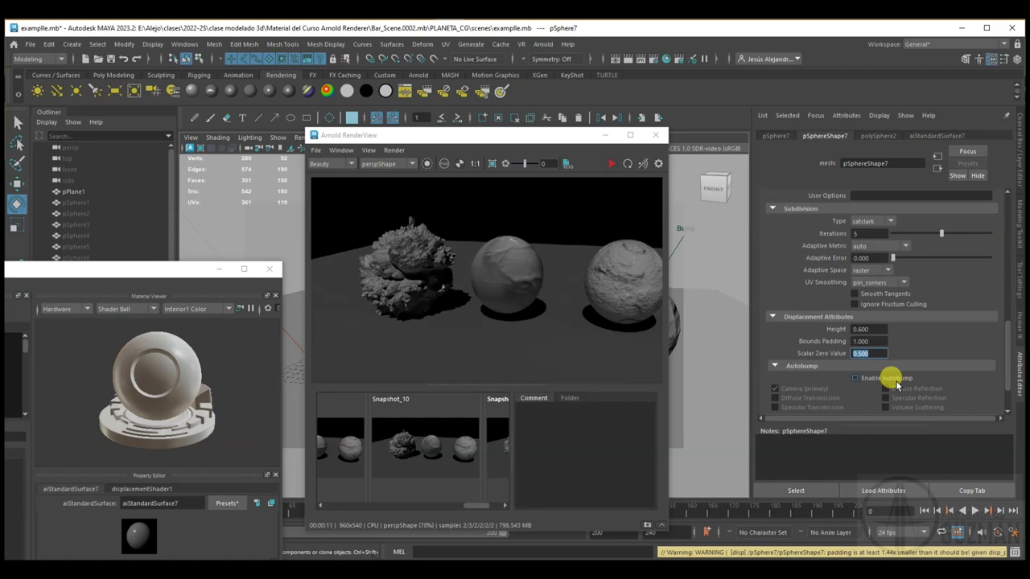
{"action": "left_click", "coordinate": [855, 378]}
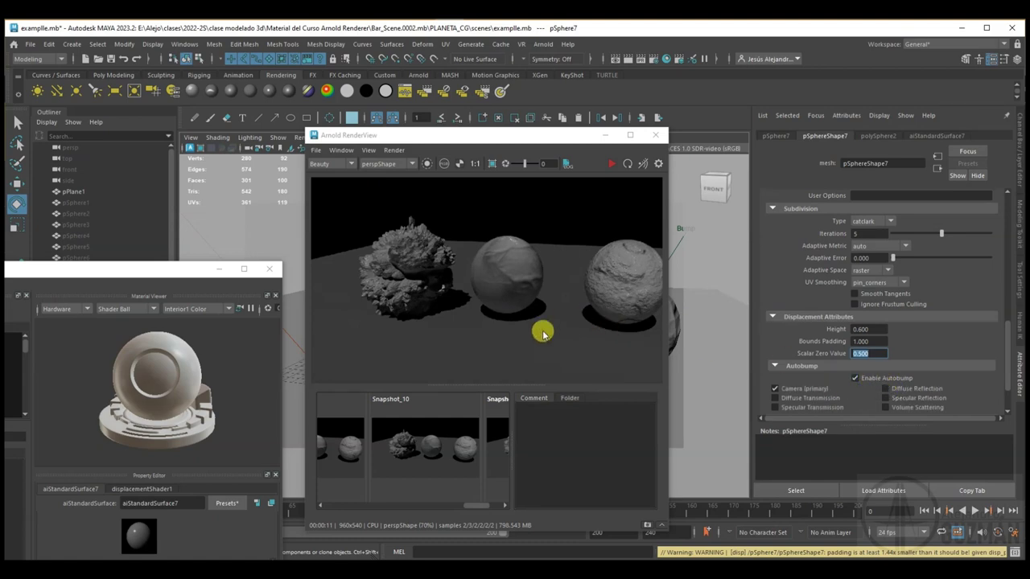
Step: Refresh the autobumped render, compare Snapshot_12 with the first snapshot, and zoom onto the sphere
{"action": "left_click", "coordinate": [626, 163]}
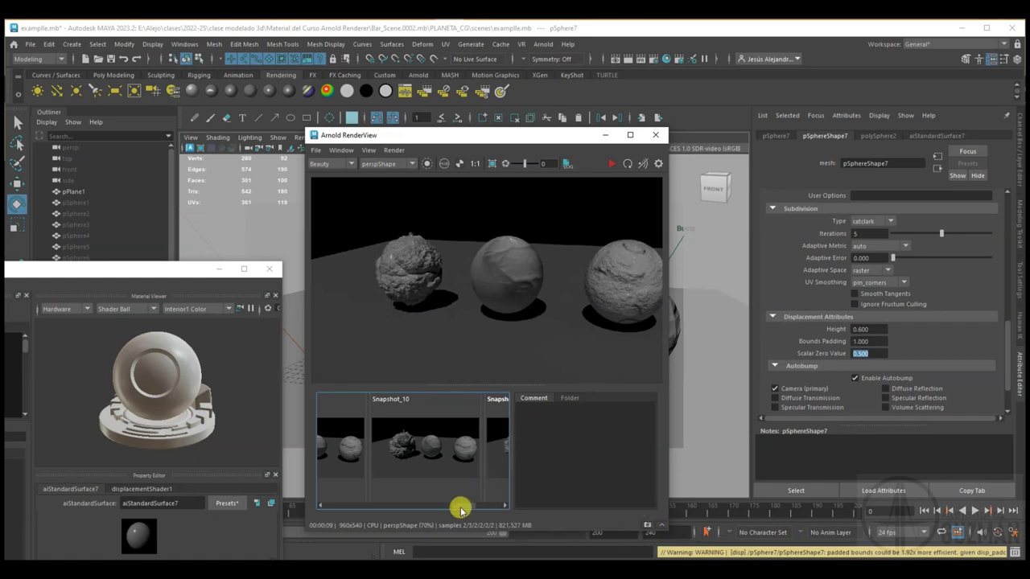
{"action": "left_click_drag", "start_coordinate": [460, 505], "coordinate": [515, 502]}
{"action": "left_click", "coordinate": [480, 456]}
{"action": "left_click", "coordinate": [375, 448]}
{"action": "left_click", "coordinate": [474, 448]}
{"action": "left_click_drag", "start_coordinate": [442, 143], "coordinate": [776, 225]}
{"action": "mouse_move", "coordinate": [372, 253]}
{"action": "right_mouse_down", "text": "alt"}
{"action": "mouse_move", "coordinate": [436, 299]}
{"action": "mouse_move", "coordinate": [579, 324]}
{"action": "mouse_move", "coordinate": [478, 284]}
{"action": "mouse_move", "coordinate": [510, 326]}
{"action": "mouse_move", "coordinate": [548, 328]}
{"action": "right_mouse_up", "text": "alt"}
{"action": "mouse_move", "coordinate": [548, 328]}
{"action": "left_mouse_down", "text": "alt"}
{"action": "mouse_move", "coordinate": [536, 340]}
{"action": "mouse_move", "coordinate": [614, 352]}
{"action": "left_mouse_up", "text": "alt"}
{"action": "left_click", "coordinate": [963, 245]}
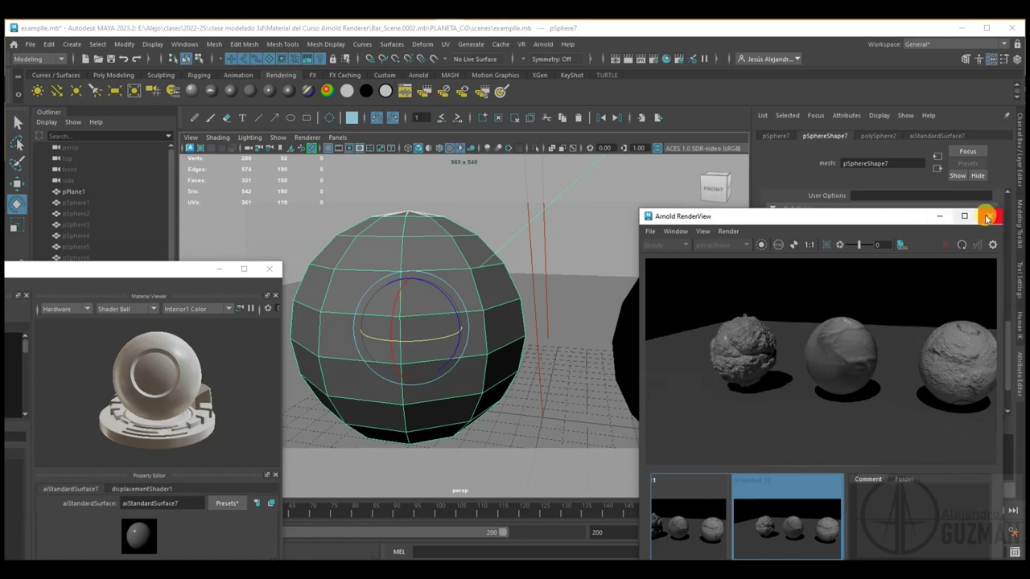
Step: Reopen Arnold RenderView and render a close-up of the rough rocky sphere
{"action": "left_click", "coordinate": [989, 215]}
{"action": "left_click", "coordinate": [541, 45]}
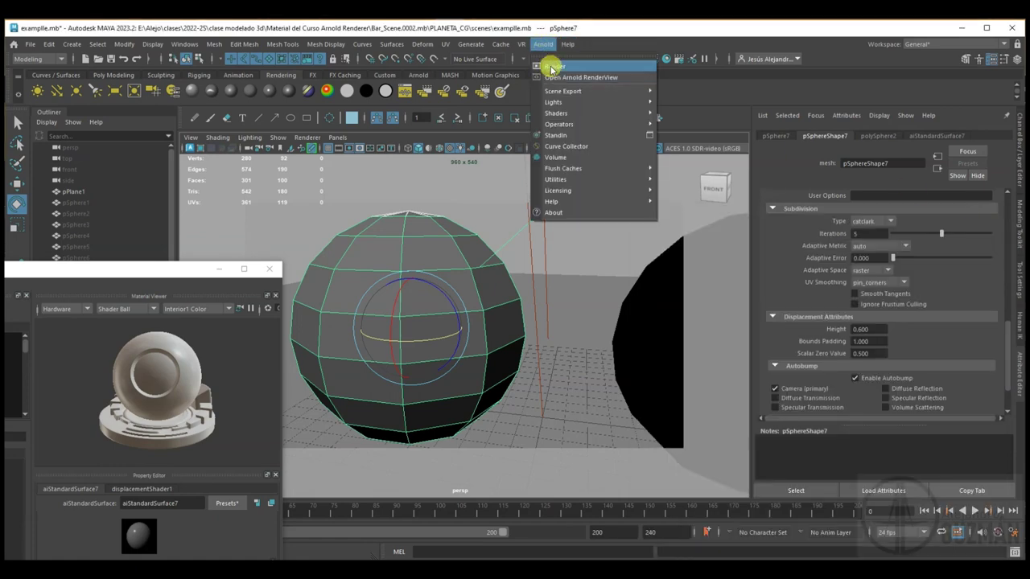
{"action": "left_click", "coordinate": [555, 77]}
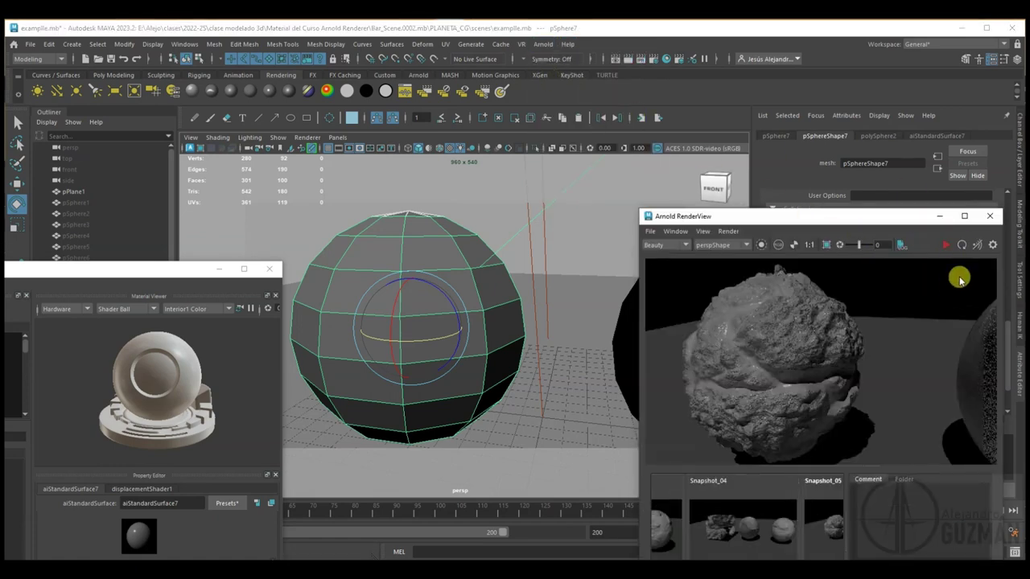
{"action": "left_click", "coordinate": [963, 247]}
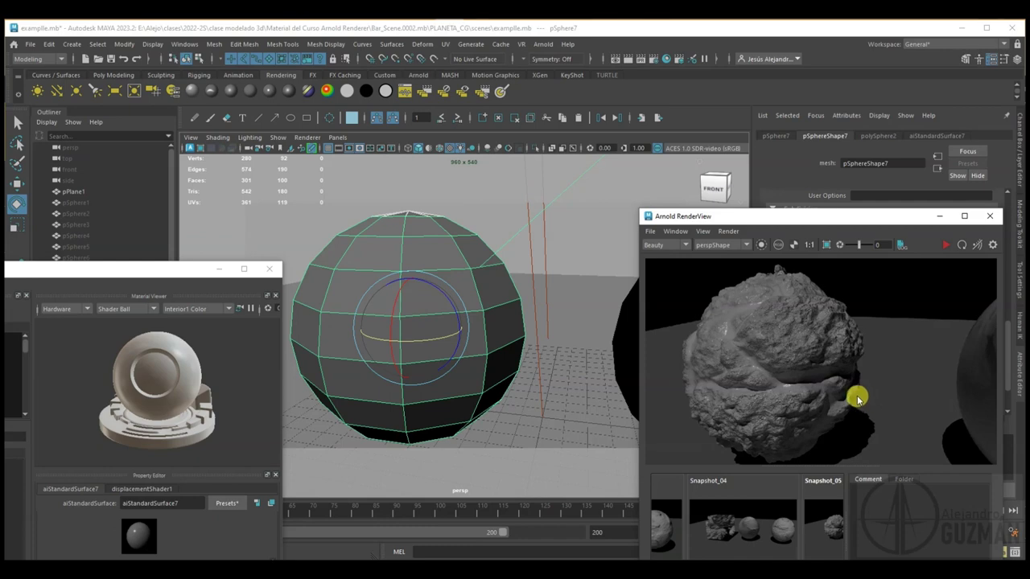
{"action": "left_click_drag", "start_coordinate": [866, 217], "coordinate": [528, 397]}
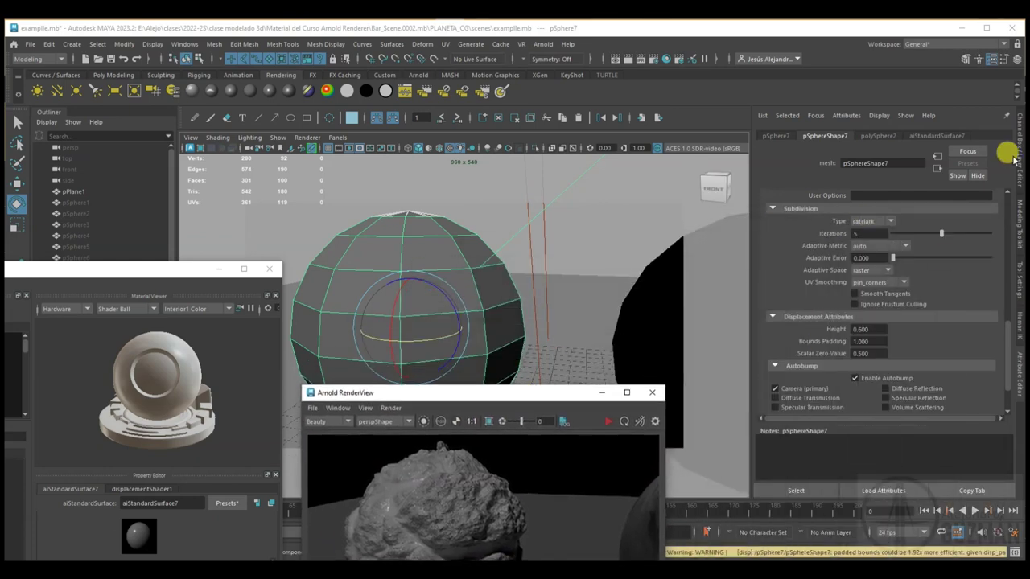
{"action": "left_click", "coordinate": [932, 136]}
Step: Connect a new File texture node to the material's Base Color
{"action": "scroll", "coordinate": [843, 300], "scroll_direction": "up", "scroll_amount": 2}
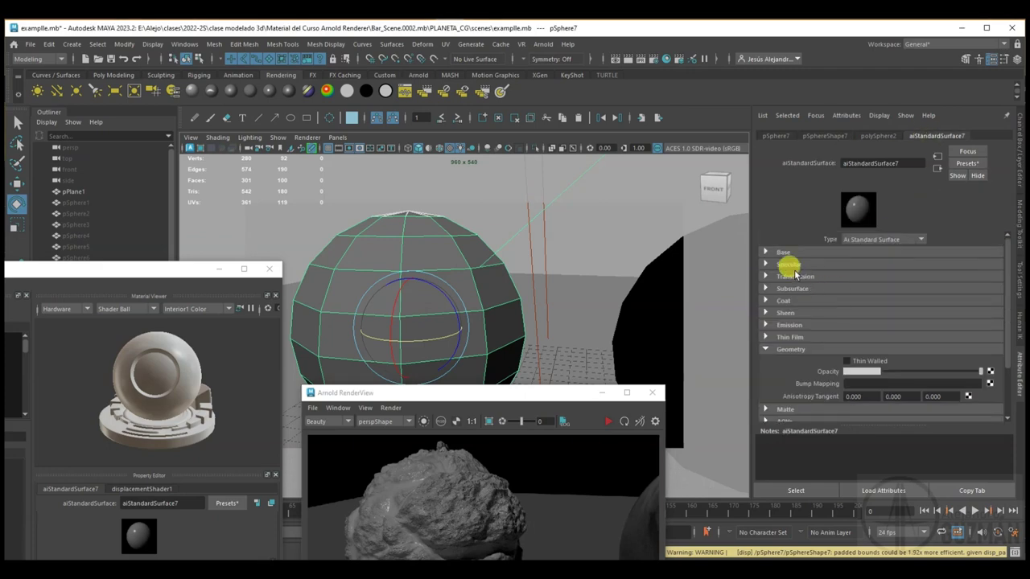
{"action": "left_click", "coordinate": [780, 250]}
{"action": "left_click", "coordinate": [990, 265]}
{"action": "left_click", "coordinate": [448, 304]}
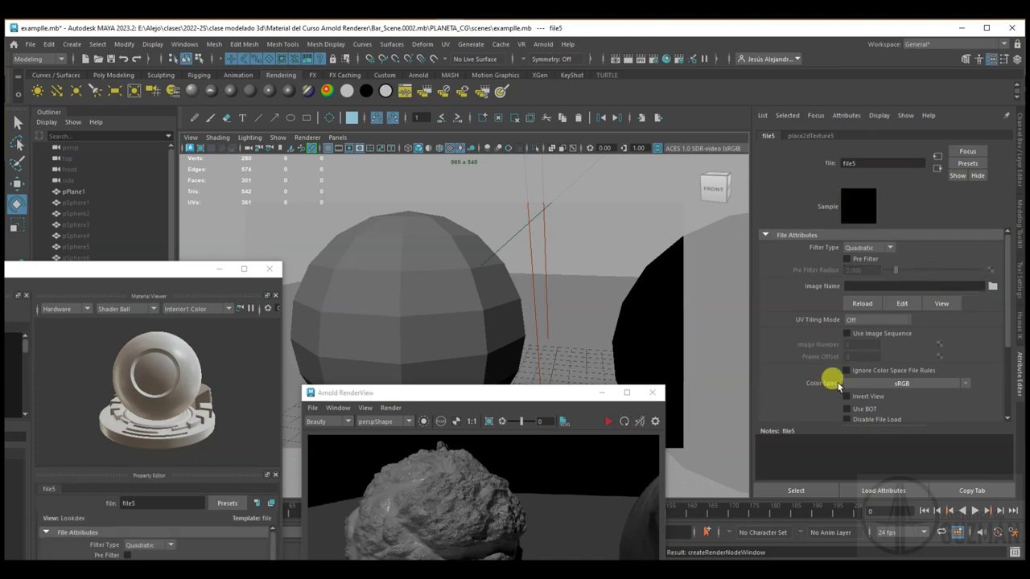
{"action": "key", "text": "ctrl+z"}
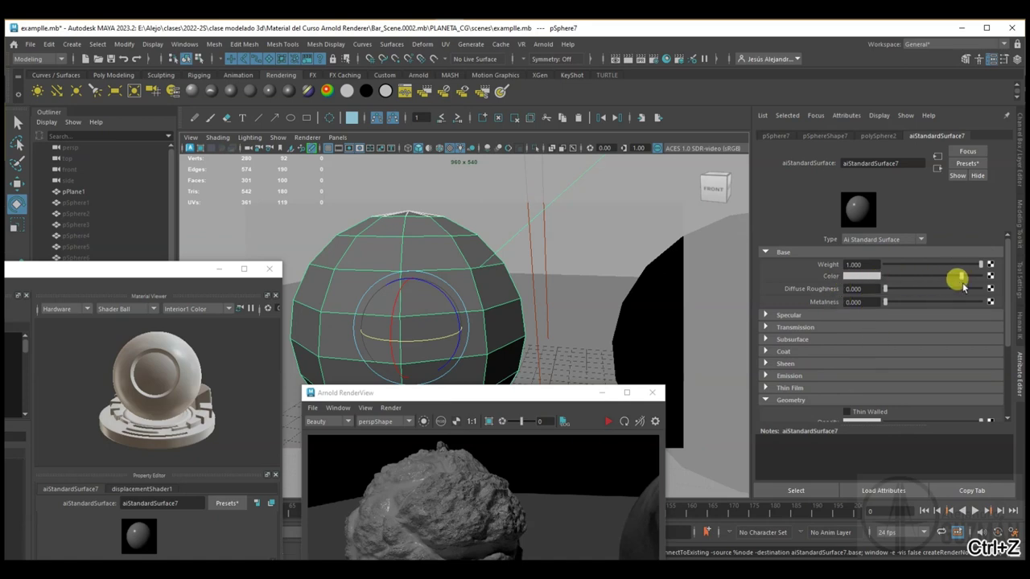
{"action": "left_click", "coordinate": [989, 275]}
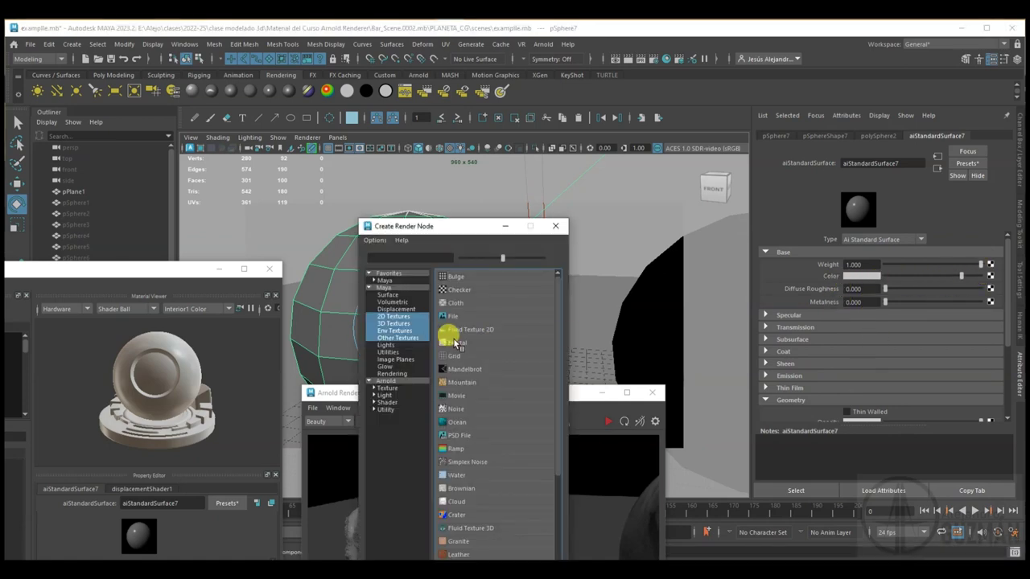
{"action": "left_click", "coordinate": [452, 316]}
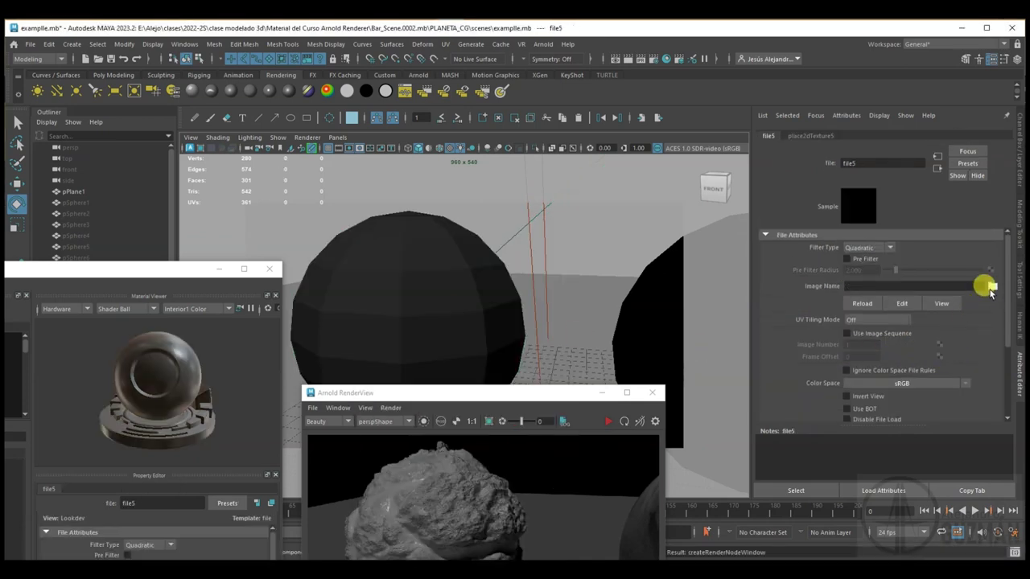
Step: Load Stone_06_diffuseOriginal.png from FreeTexturePack_2K > Second Texture Pack_2K > Stone_06_2K
{"action": "left_click", "coordinate": [993, 287]}
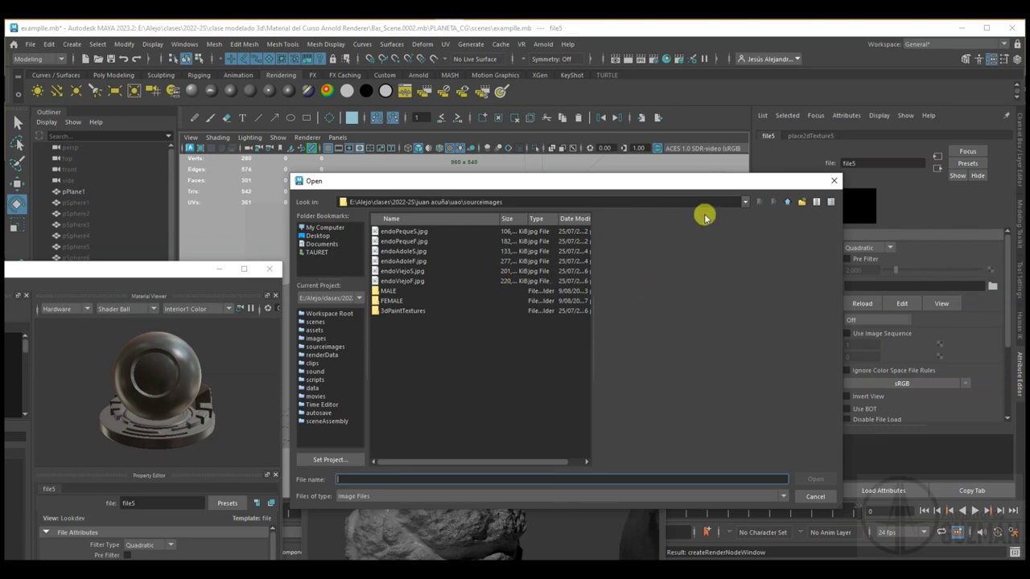
{"action": "left_click", "coordinate": [787, 202]}
{"action": "left_click", "coordinate": [786, 202]}
{"action": "left_click", "coordinate": [787, 201]}
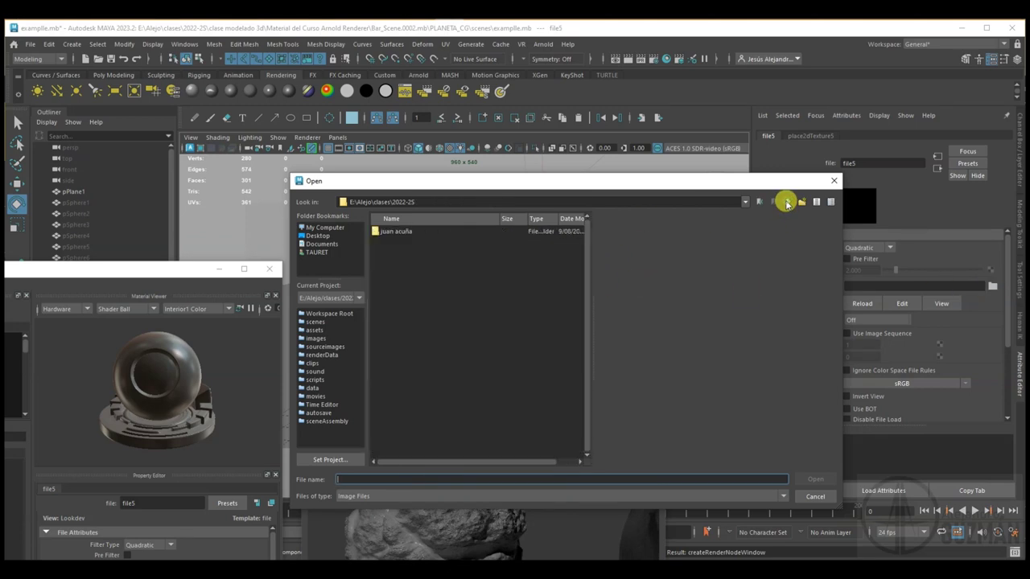
{"action": "double_click", "coordinate": [399, 370]}
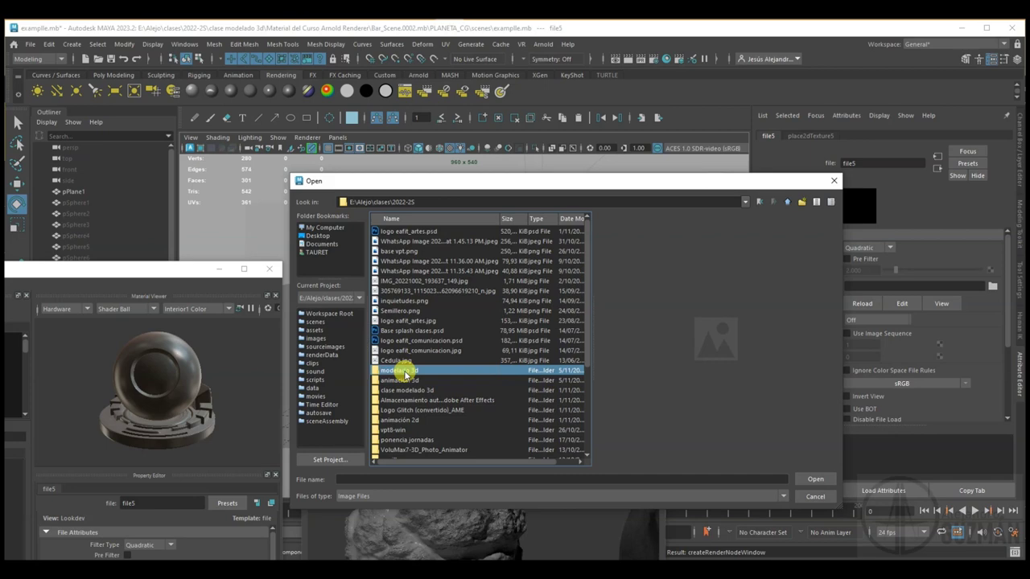
{"action": "scroll", "coordinate": [449, 387], "scroll_direction": "down", "scroll_amount": 5}
{"action": "scroll", "coordinate": [449, 388], "scroll_direction": "up", "scroll_amount": 10}
{"action": "double_click", "coordinate": [417, 251]}
{"action": "double_click", "coordinate": [395, 235]}
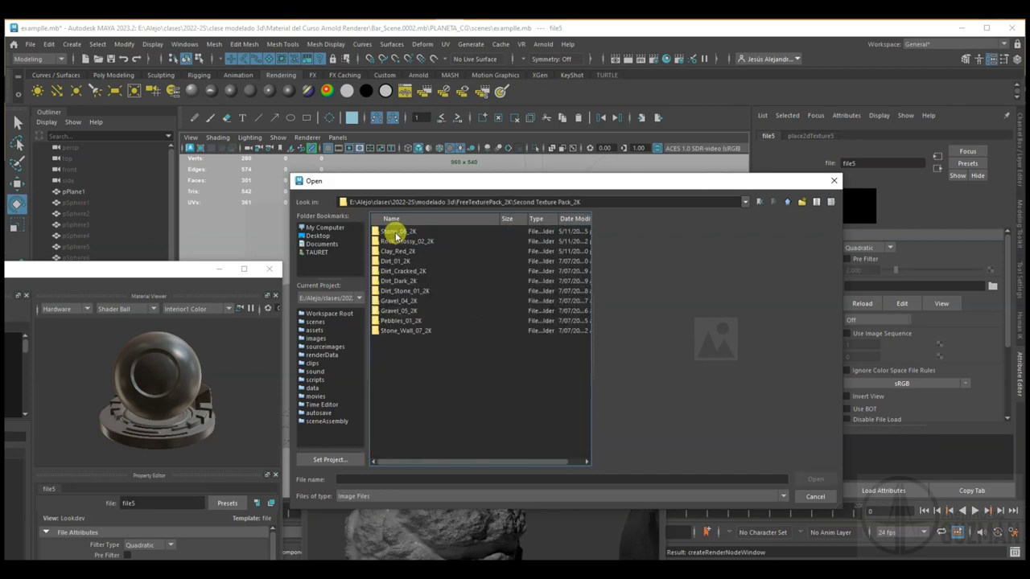
{"action": "double_click", "coordinate": [395, 233]}
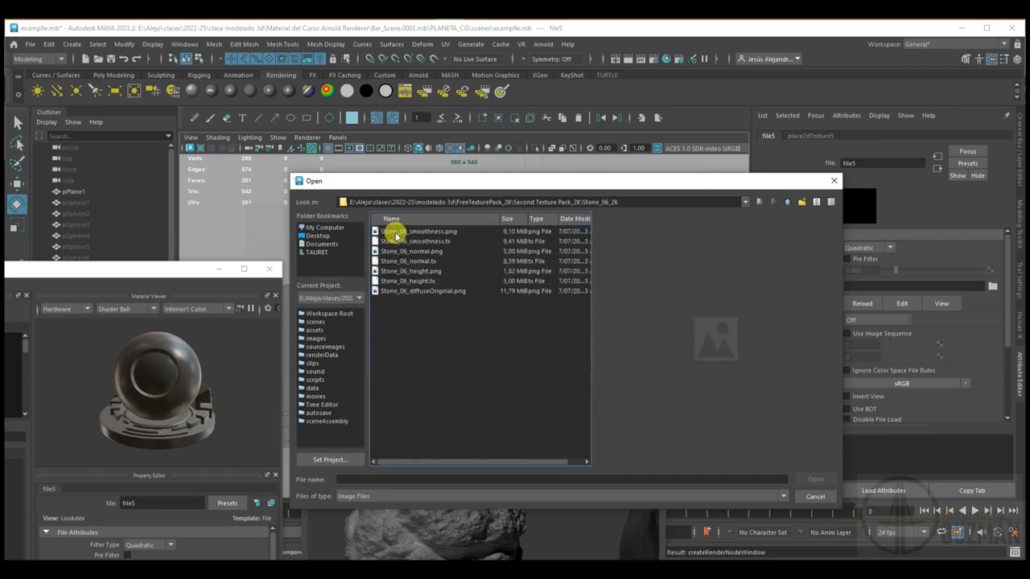
{"action": "left_click", "coordinate": [430, 290]}
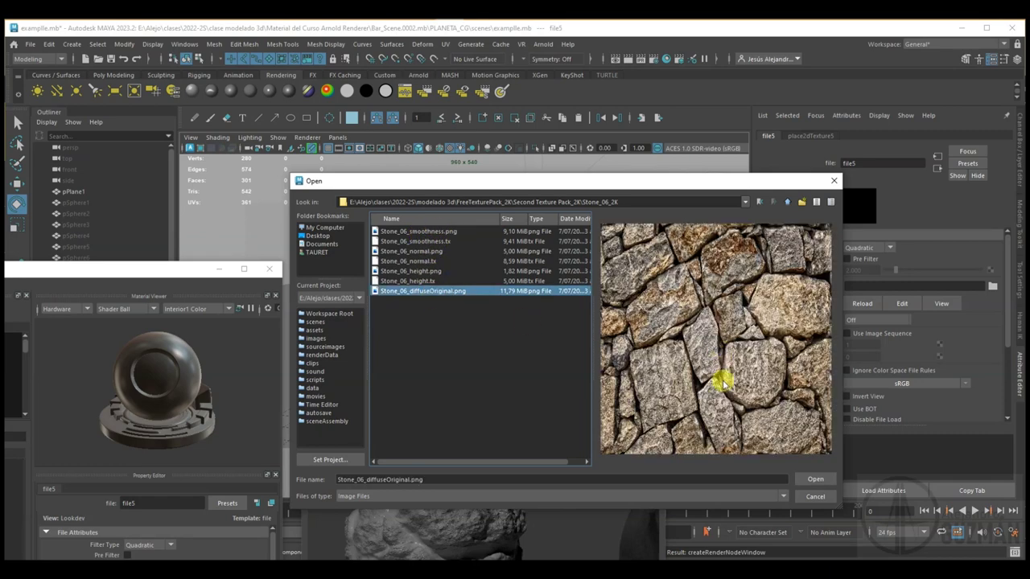
{"action": "left_click", "coordinate": [812, 478]}
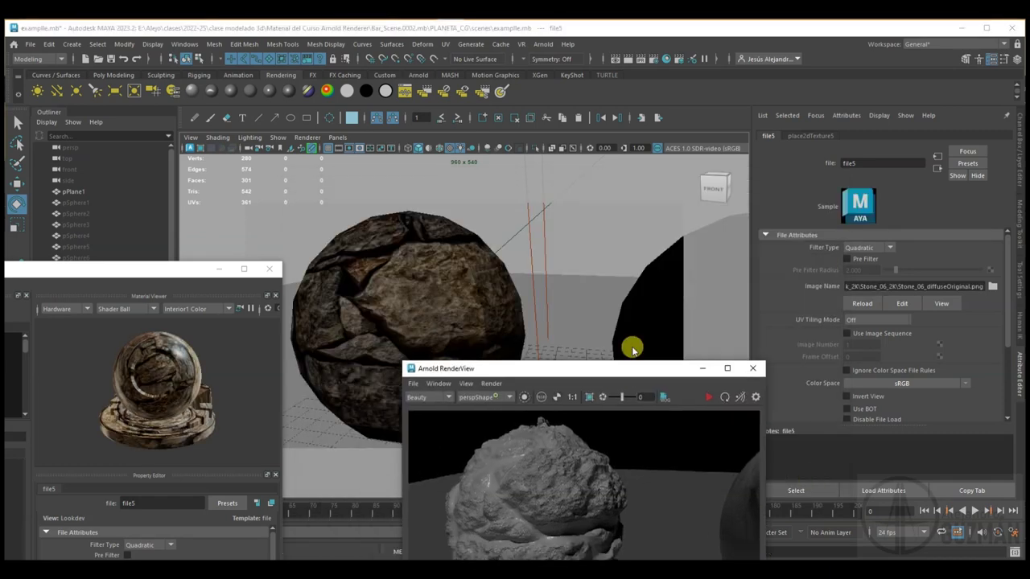
Step: Refresh the Arnold IPR render to show the sphere with the stone colour map
{"action": "left_click_drag", "start_coordinate": [633, 369], "coordinate": [593, 209]}
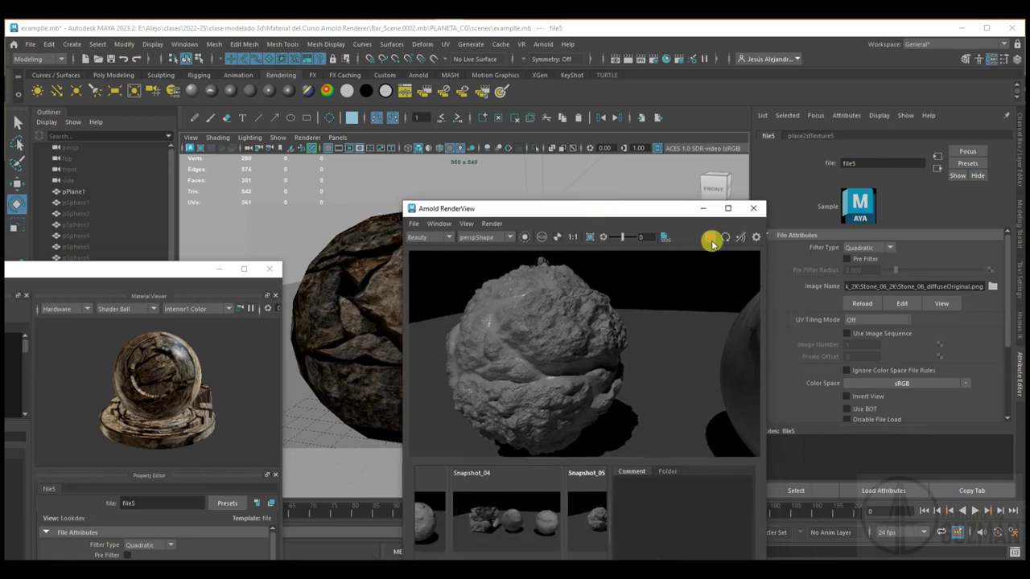
{"action": "left_click_drag", "start_coordinate": [467, 209], "coordinate": [565, 243]}
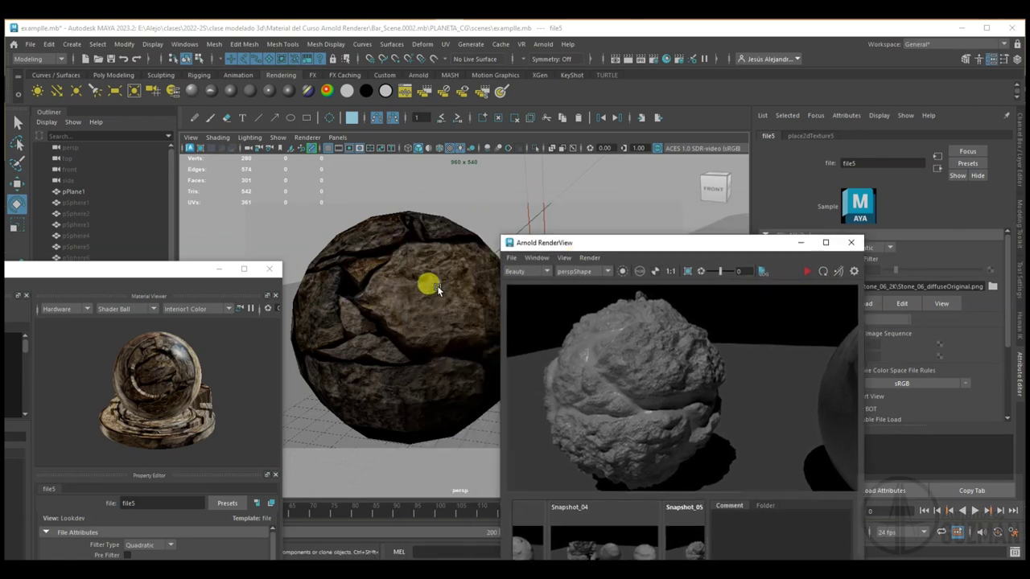
{"action": "left_click", "coordinate": [824, 271]}
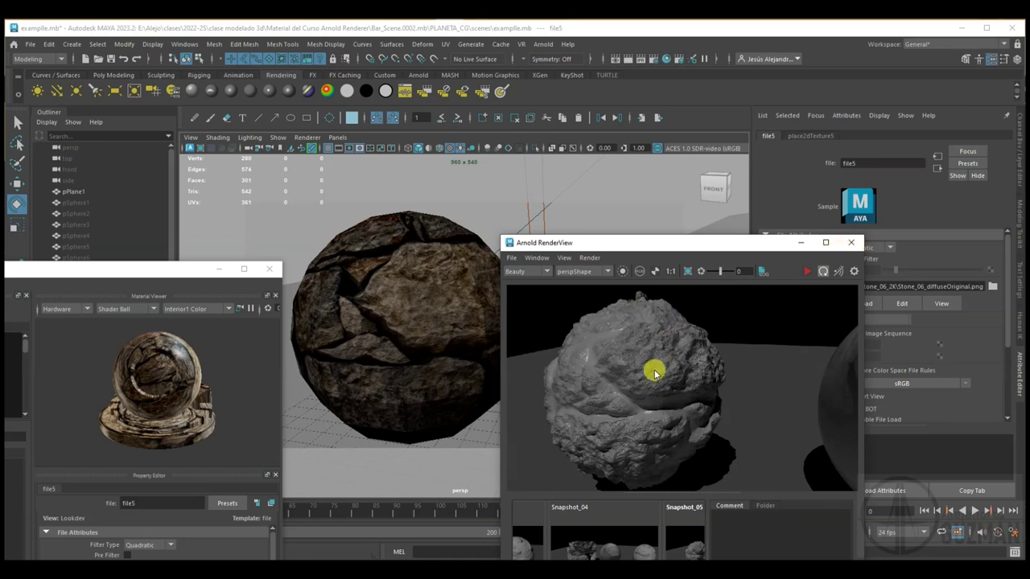
{"action": "left_click", "coordinate": [822, 271]}
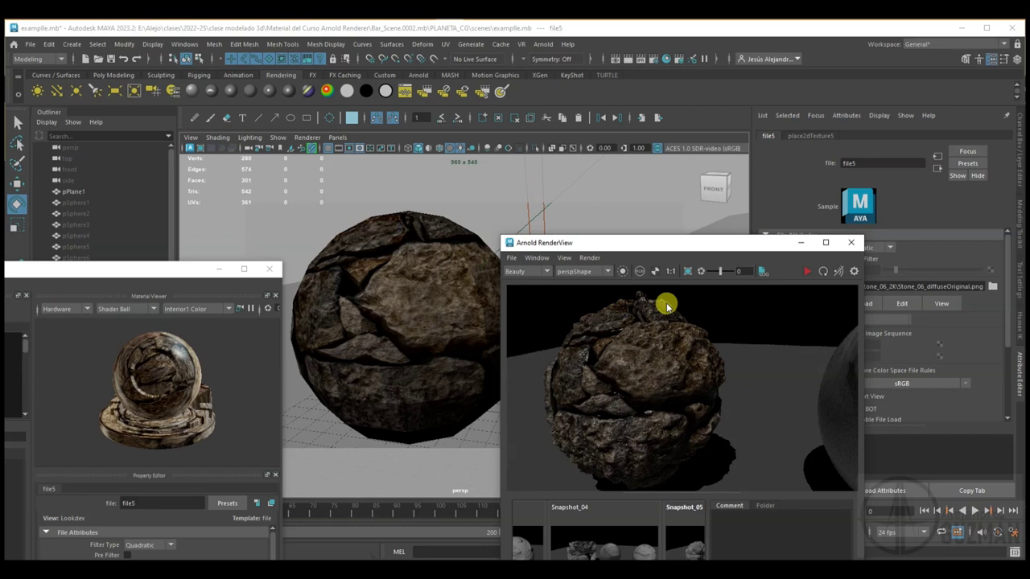
Step: Select the aiStandardSurface7 node in Hypershade to load its attributes
{"action": "left_click_drag", "start_coordinate": [692, 246], "coordinate": [561, 218]}
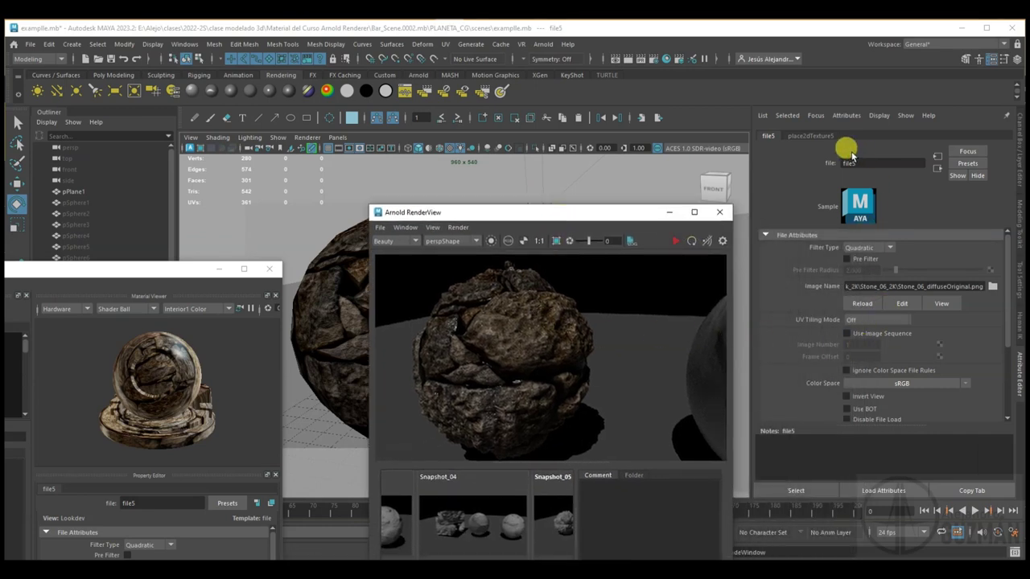
{"action": "left_click_drag", "start_coordinate": [143, 268], "coordinate": [419, 195]}
{"action": "left_click", "coordinate": [149, 442]}
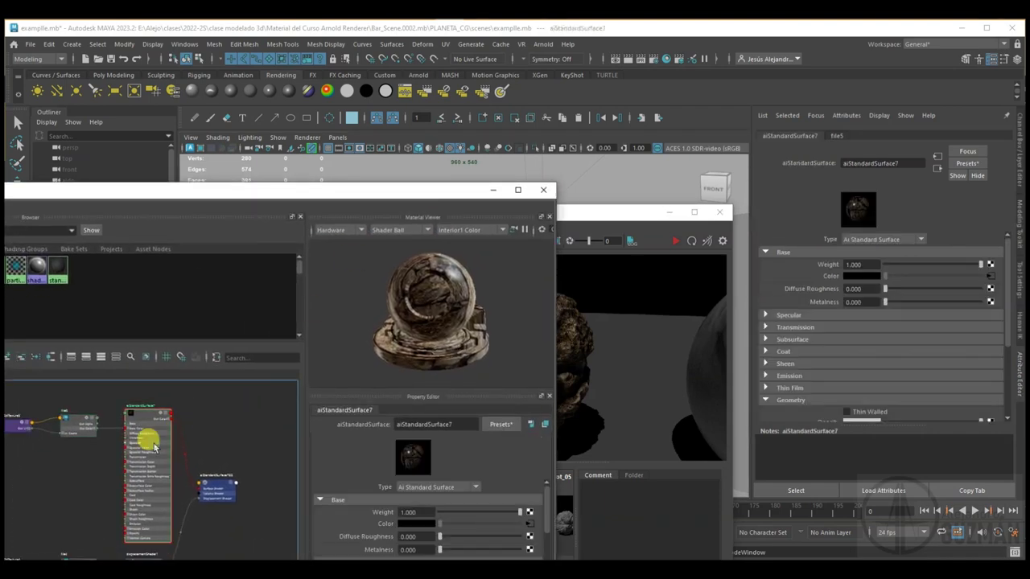
Step: Lower the specular weight to nearly 0 and re-render the sphere
{"action": "left_click", "coordinate": [786, 315]}
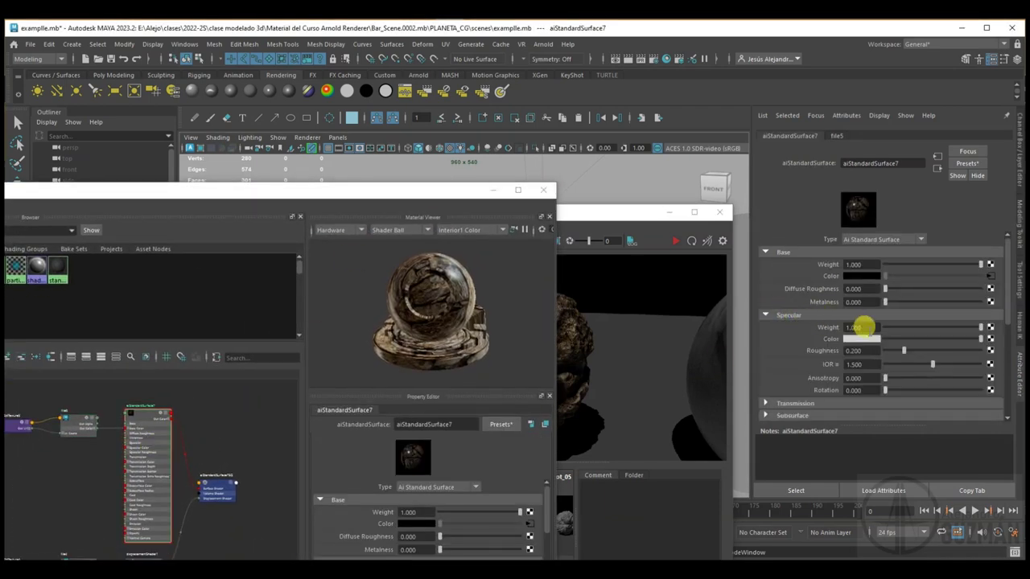
{"action": "left_click_drag", "start_coordinate": [447, 196], "coordinate": [206, 217]}
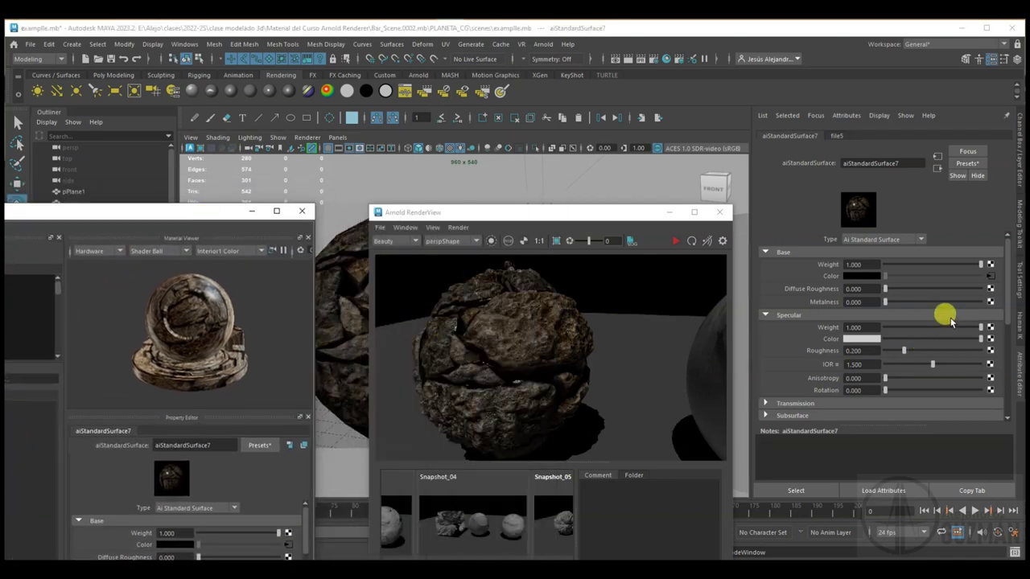
{"action": "left_click_drag", "start_coordinate": [978, 328], "coordinate": [888, 329]}
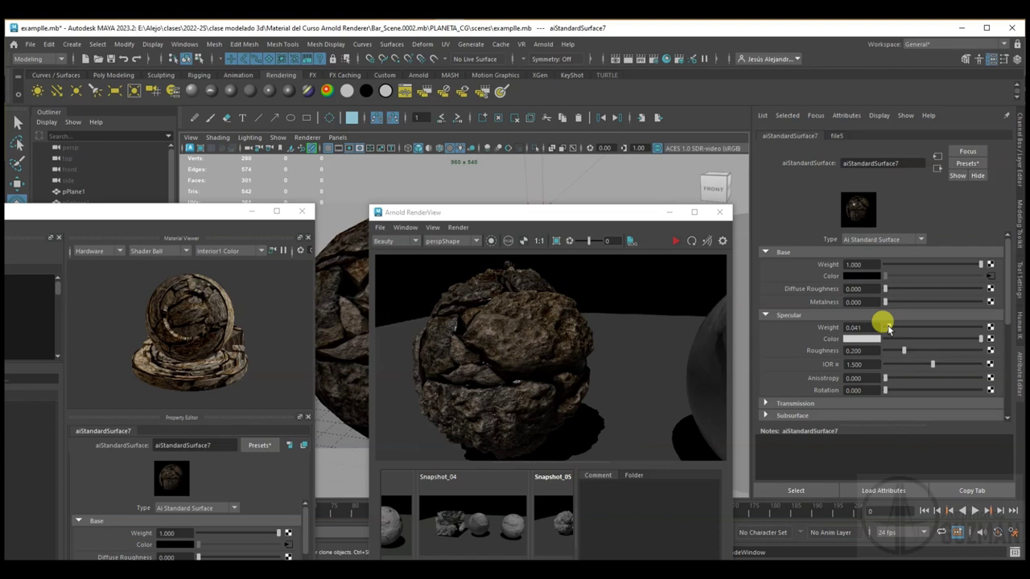
{"action": "left_click", "coordinate": [675, 241]}
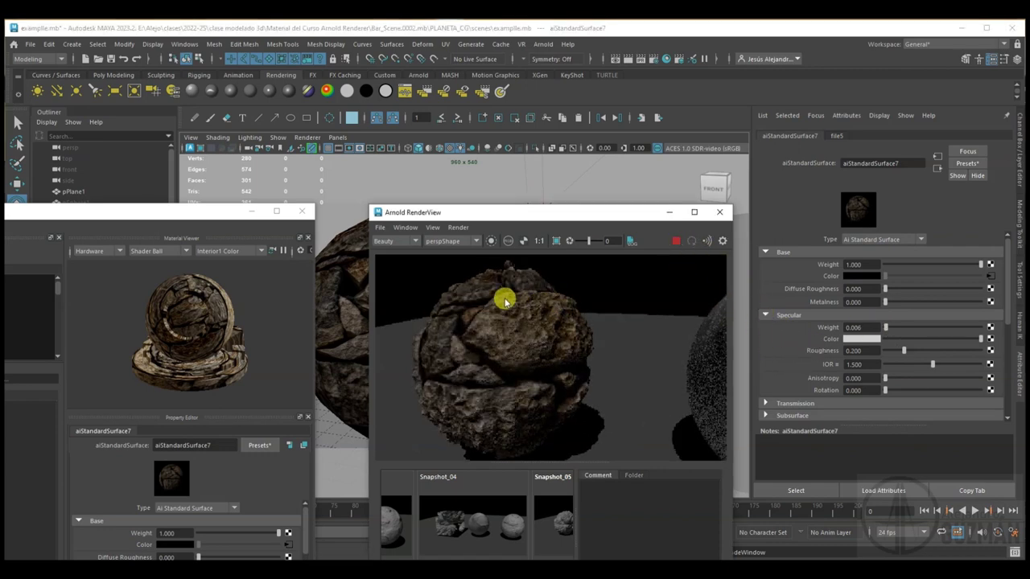
{"action": "left_click", "coordinate": [885, 327]}
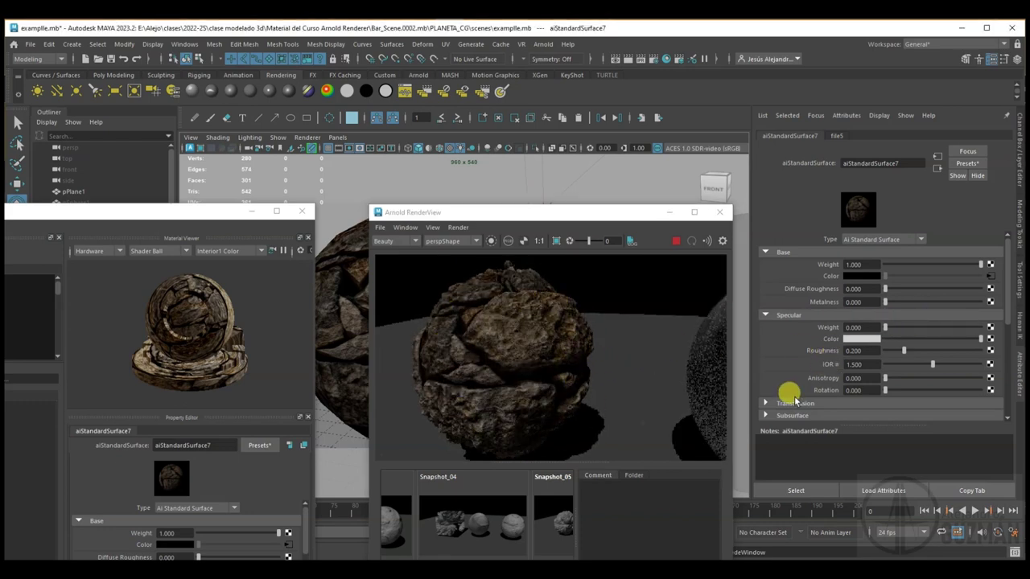
Step: Try a coat weight of 1.0, then set it back to 0
{"action": "scroll", "coordinate": [761, 390], "scroll_direction": "down", "scroll_amount": 2}
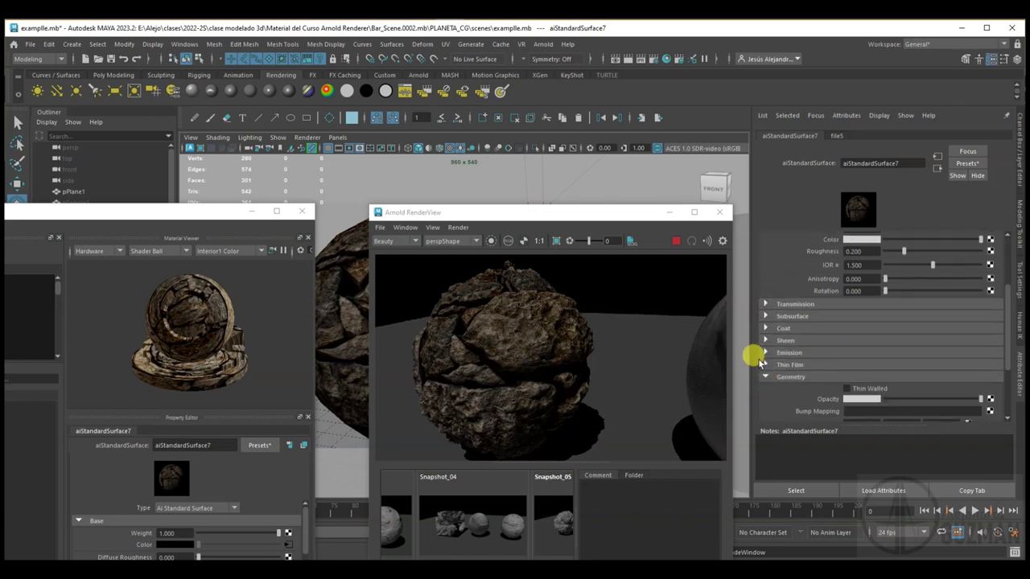
{"action": "left_click", "coordinate": [766, 316]}
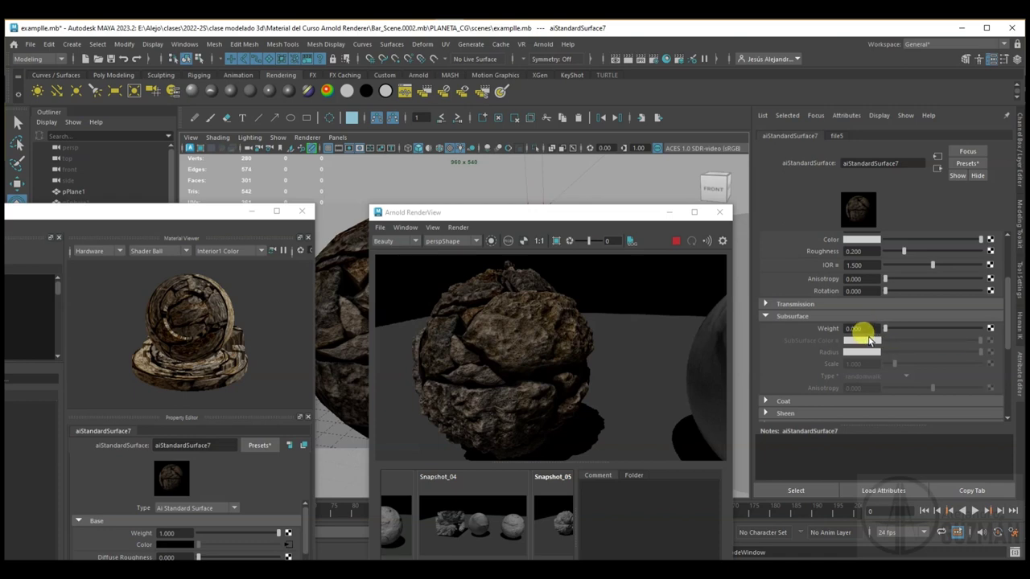
{"action": "left_click", "coordinate": [765, 316]}
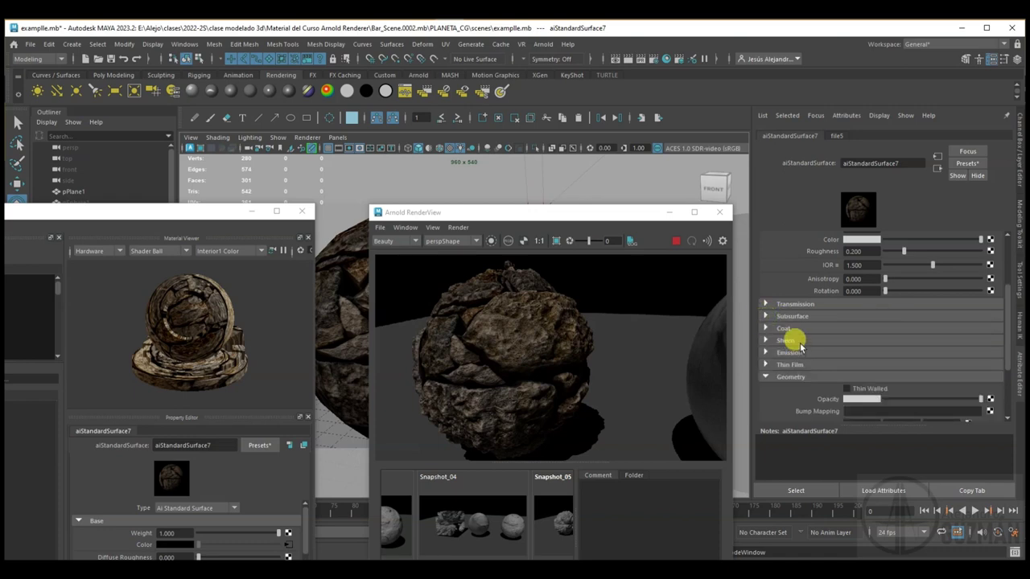
{"action": "left_click", "coordinate": [765, 327]}
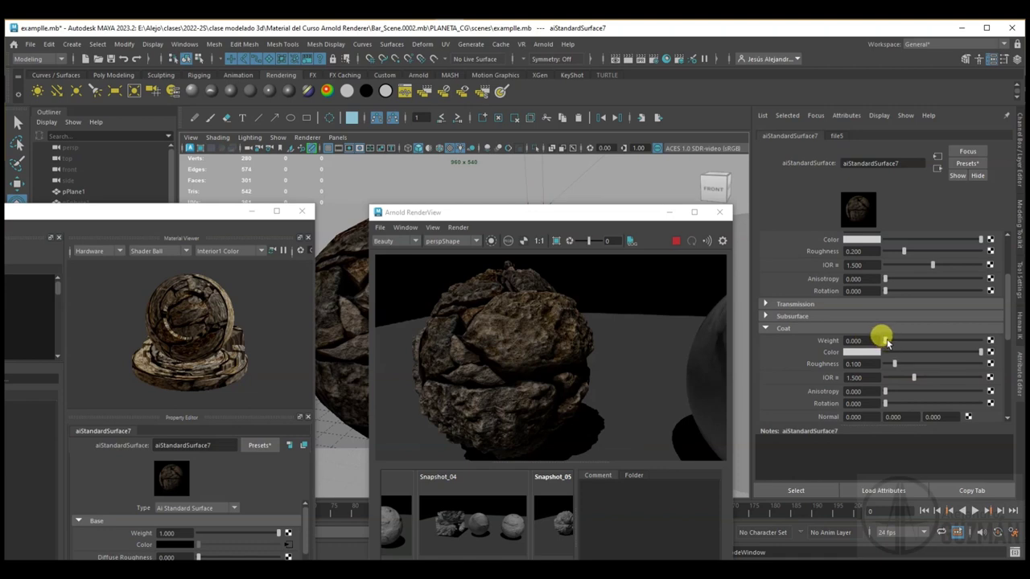
{"action": "left_click_drag", "start_coordinate": [885, 341], "coordinate": [1000, 338]}
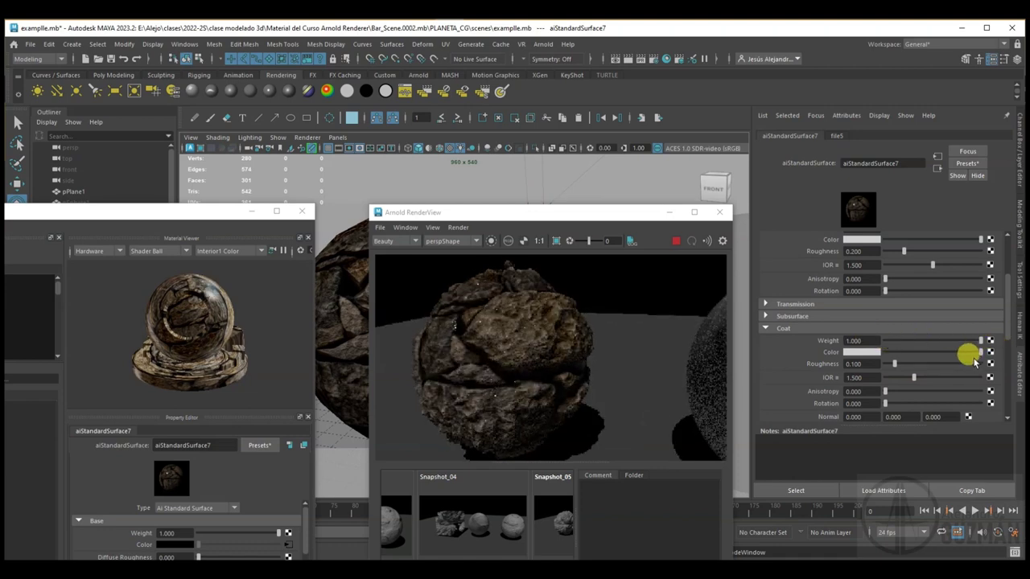
{"action": "left_click_drag", "start_coordinate": [980, 341], "coordinate": [877, 341]}
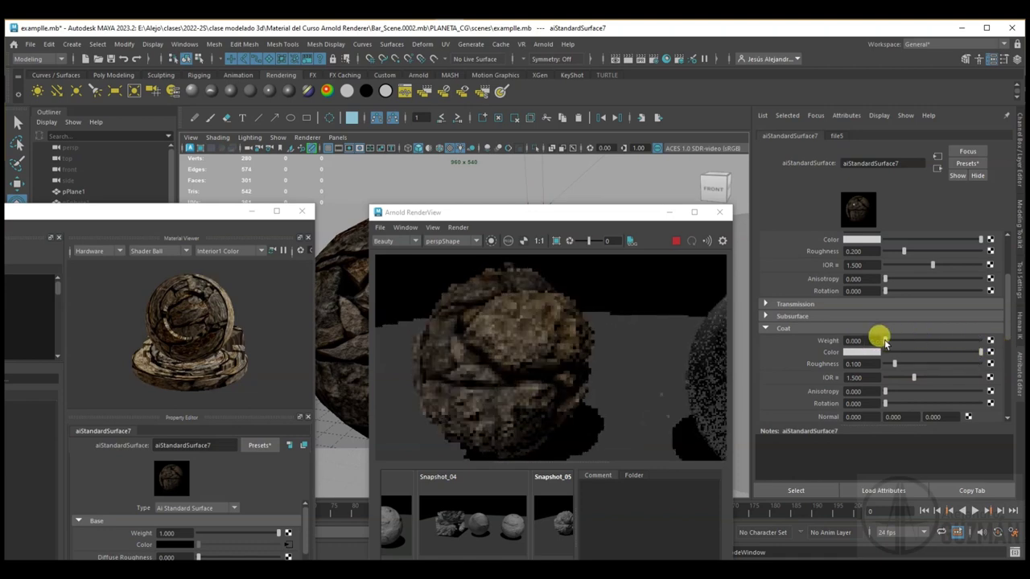
{"action": "scroll", "coordinate": [810, 373], "scroll_direction": "down", "scroll_amount": 3}
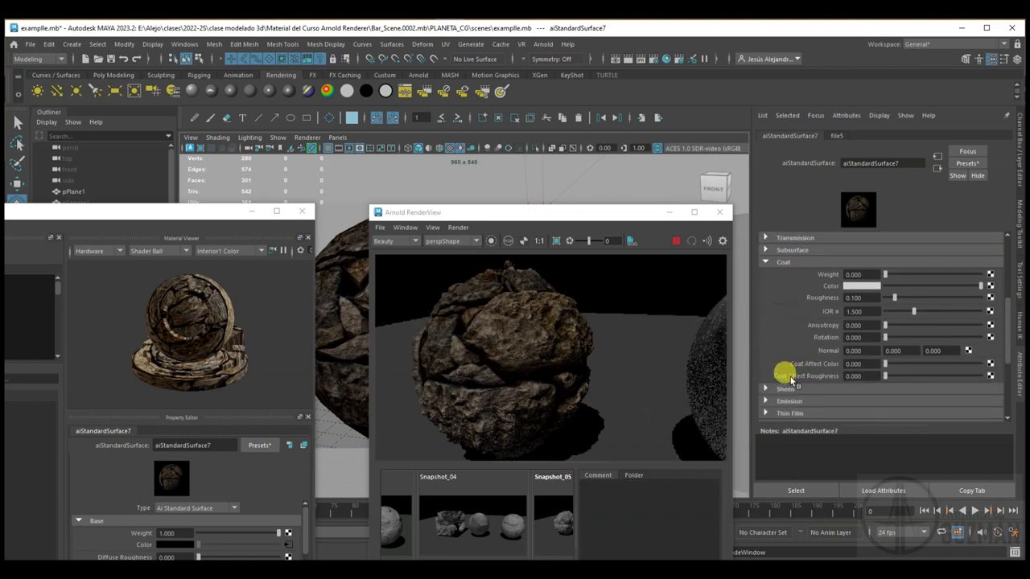